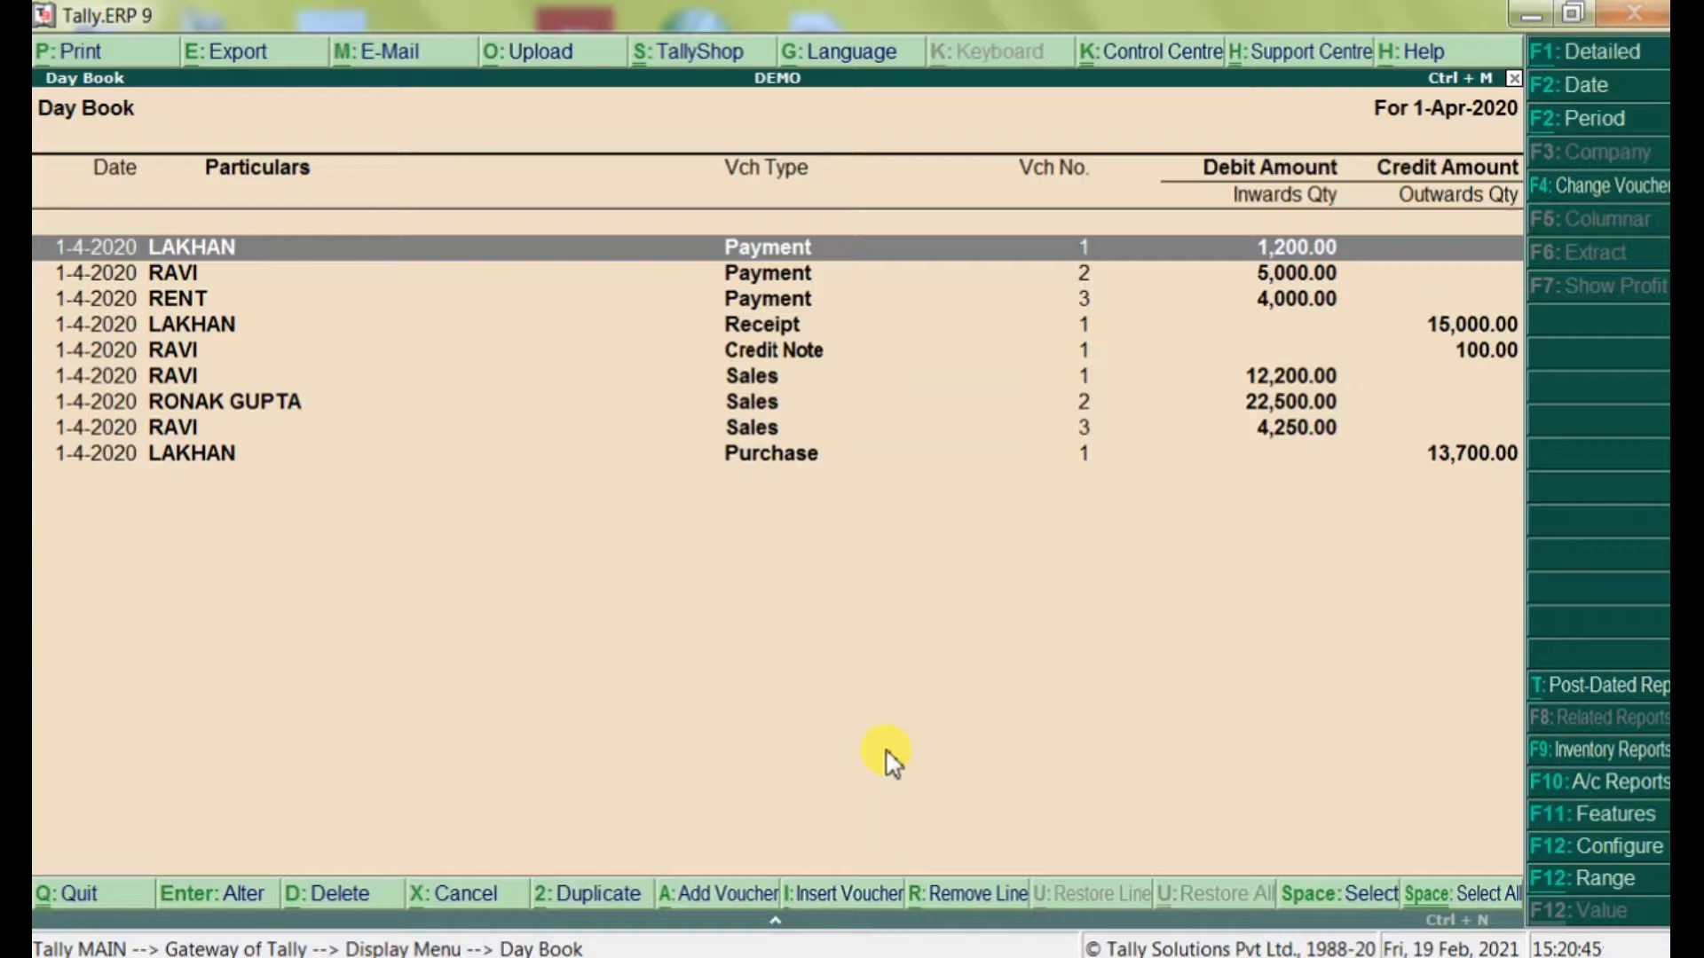
key("Down")
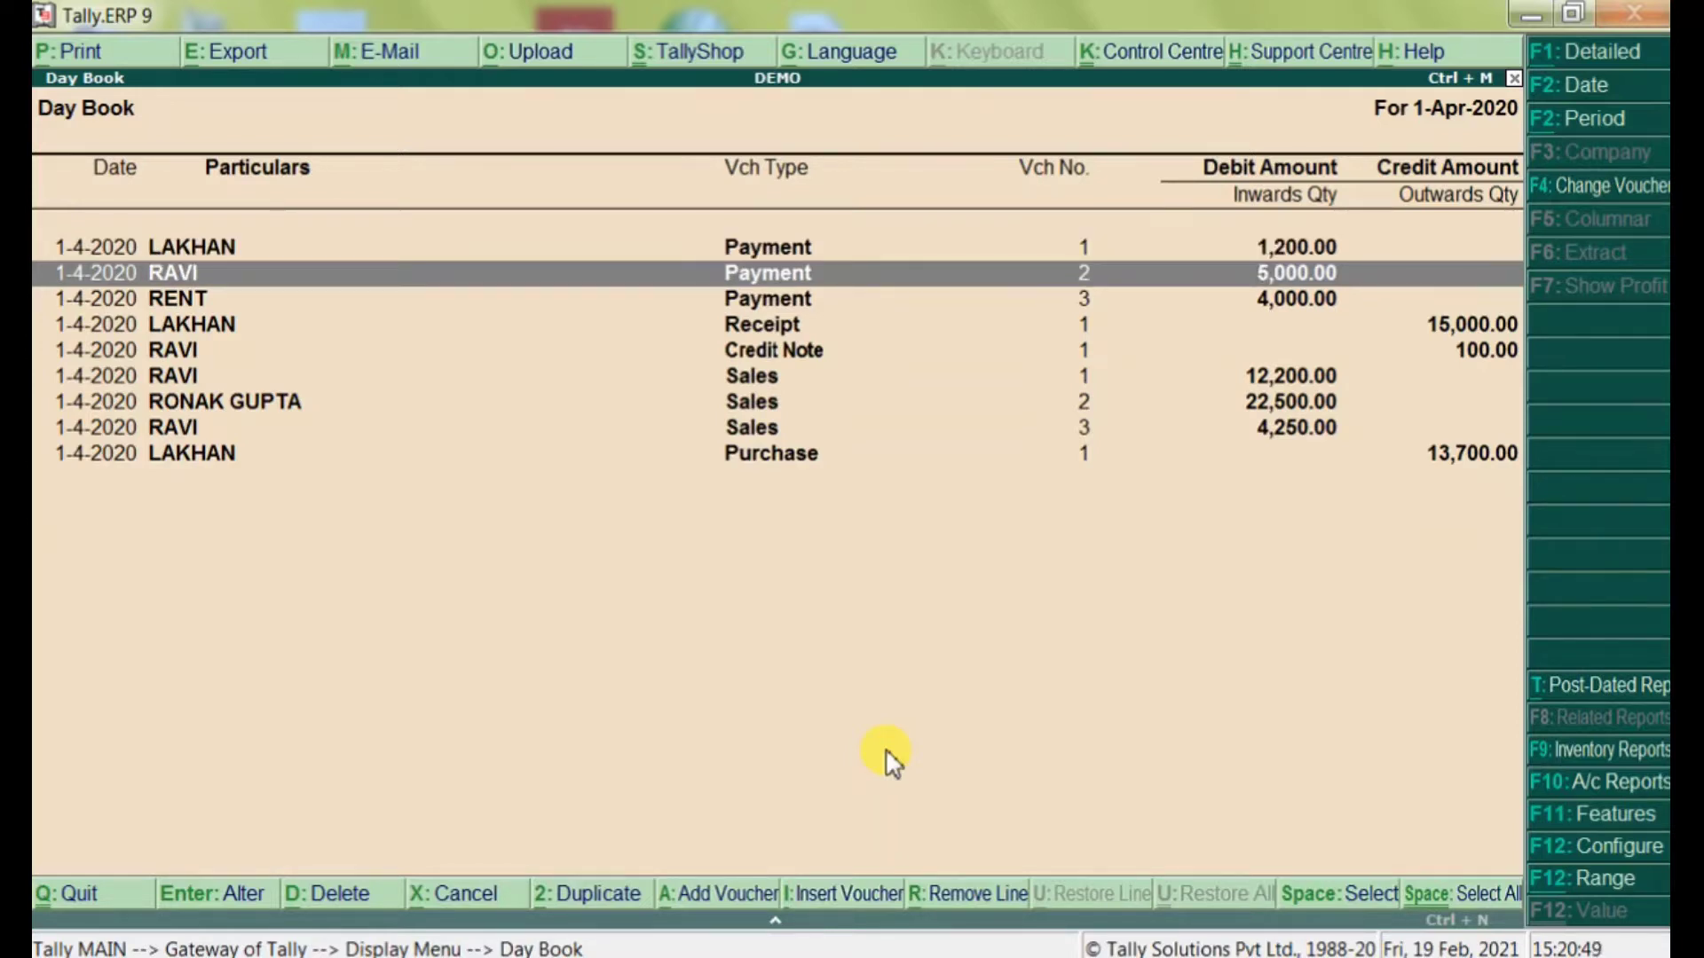
key("Up")
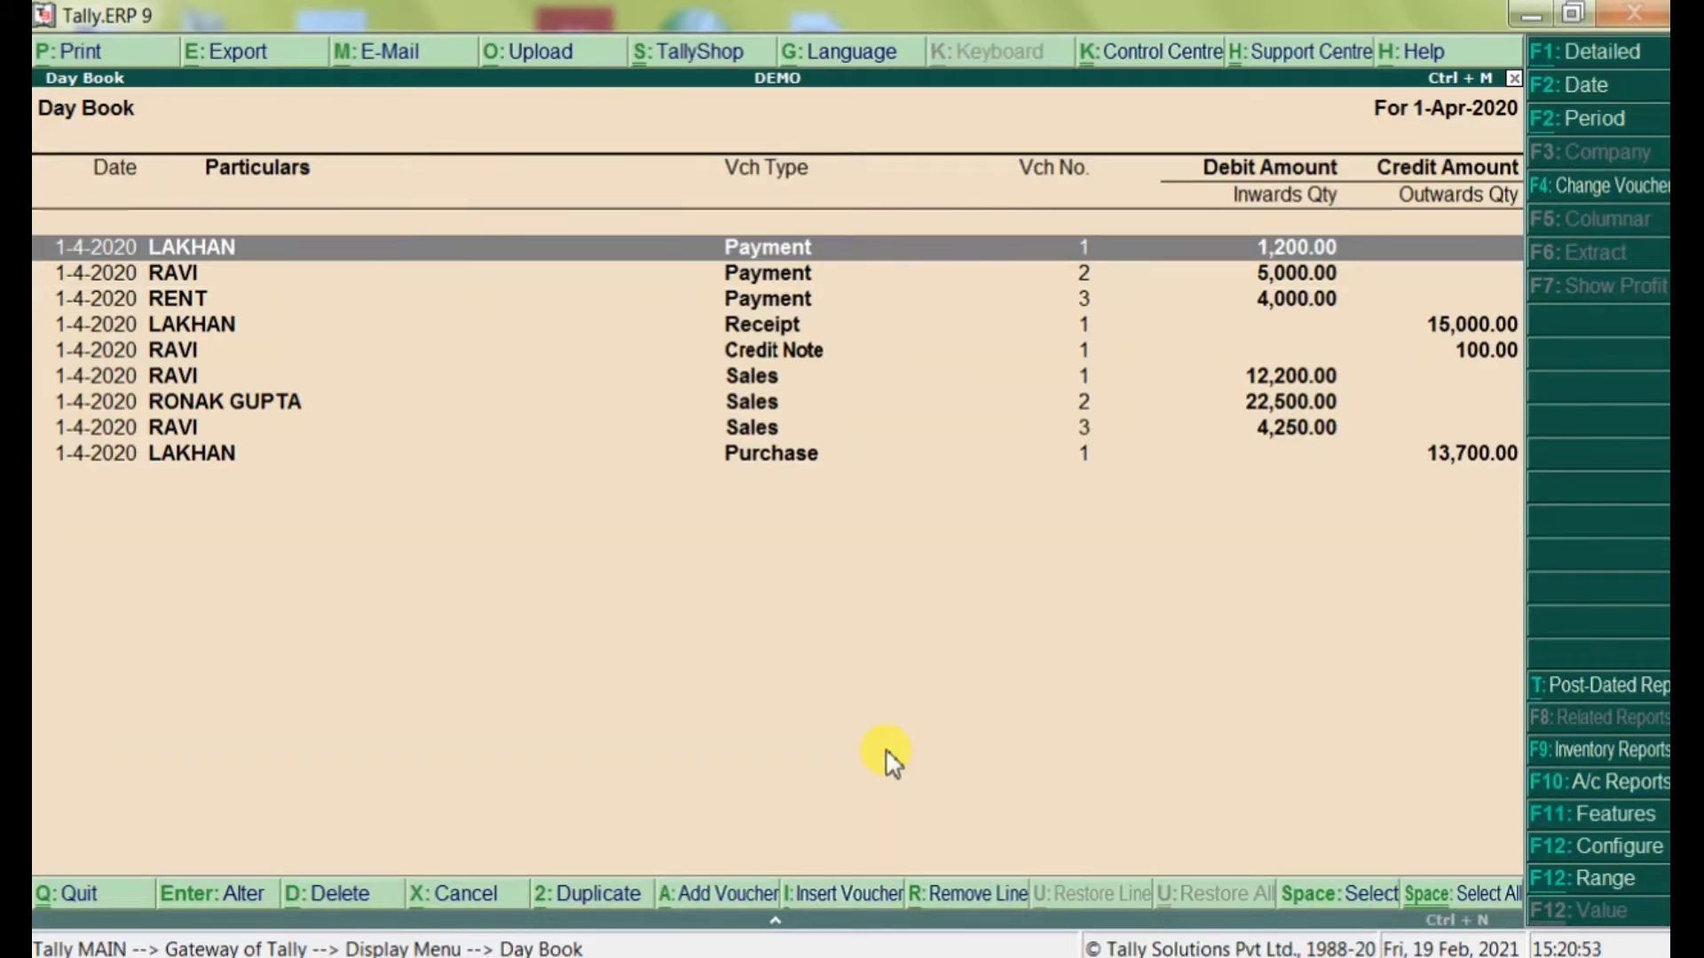
key("Down")
key("Down")
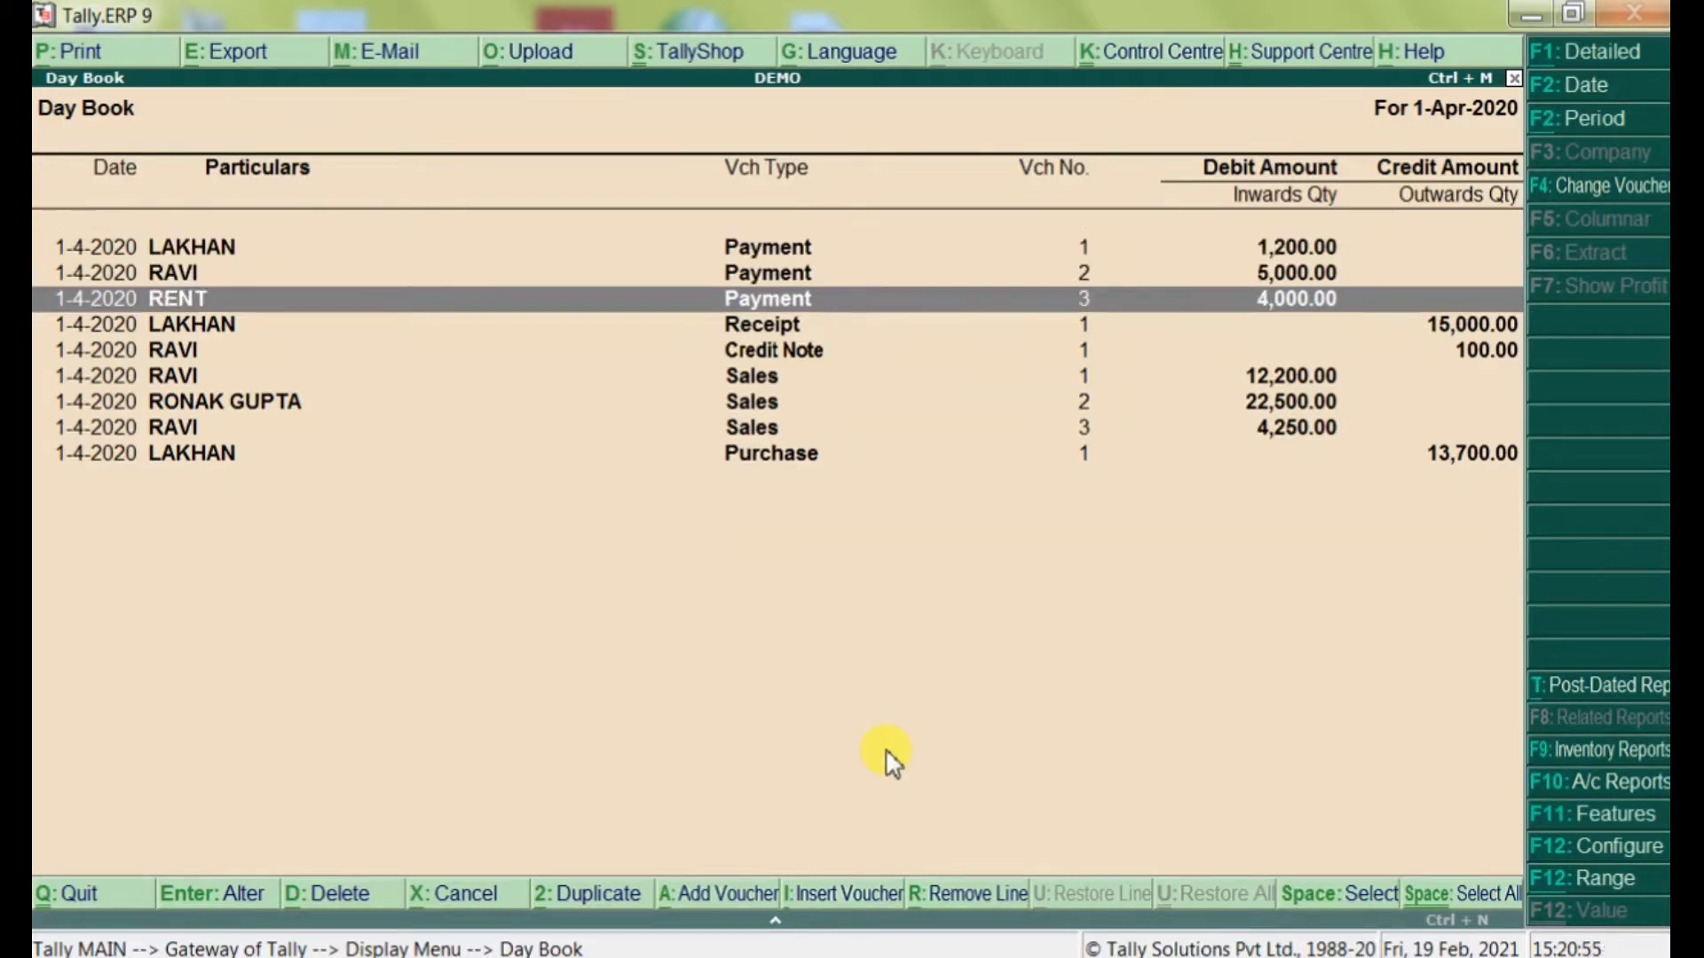
key("Down")
key("Up")
key("Up")
key("Up")
Step: Remove the Receipt and Credit Note voucher lines from the Day Book report
key("Down")
key("Down")
key("Down")
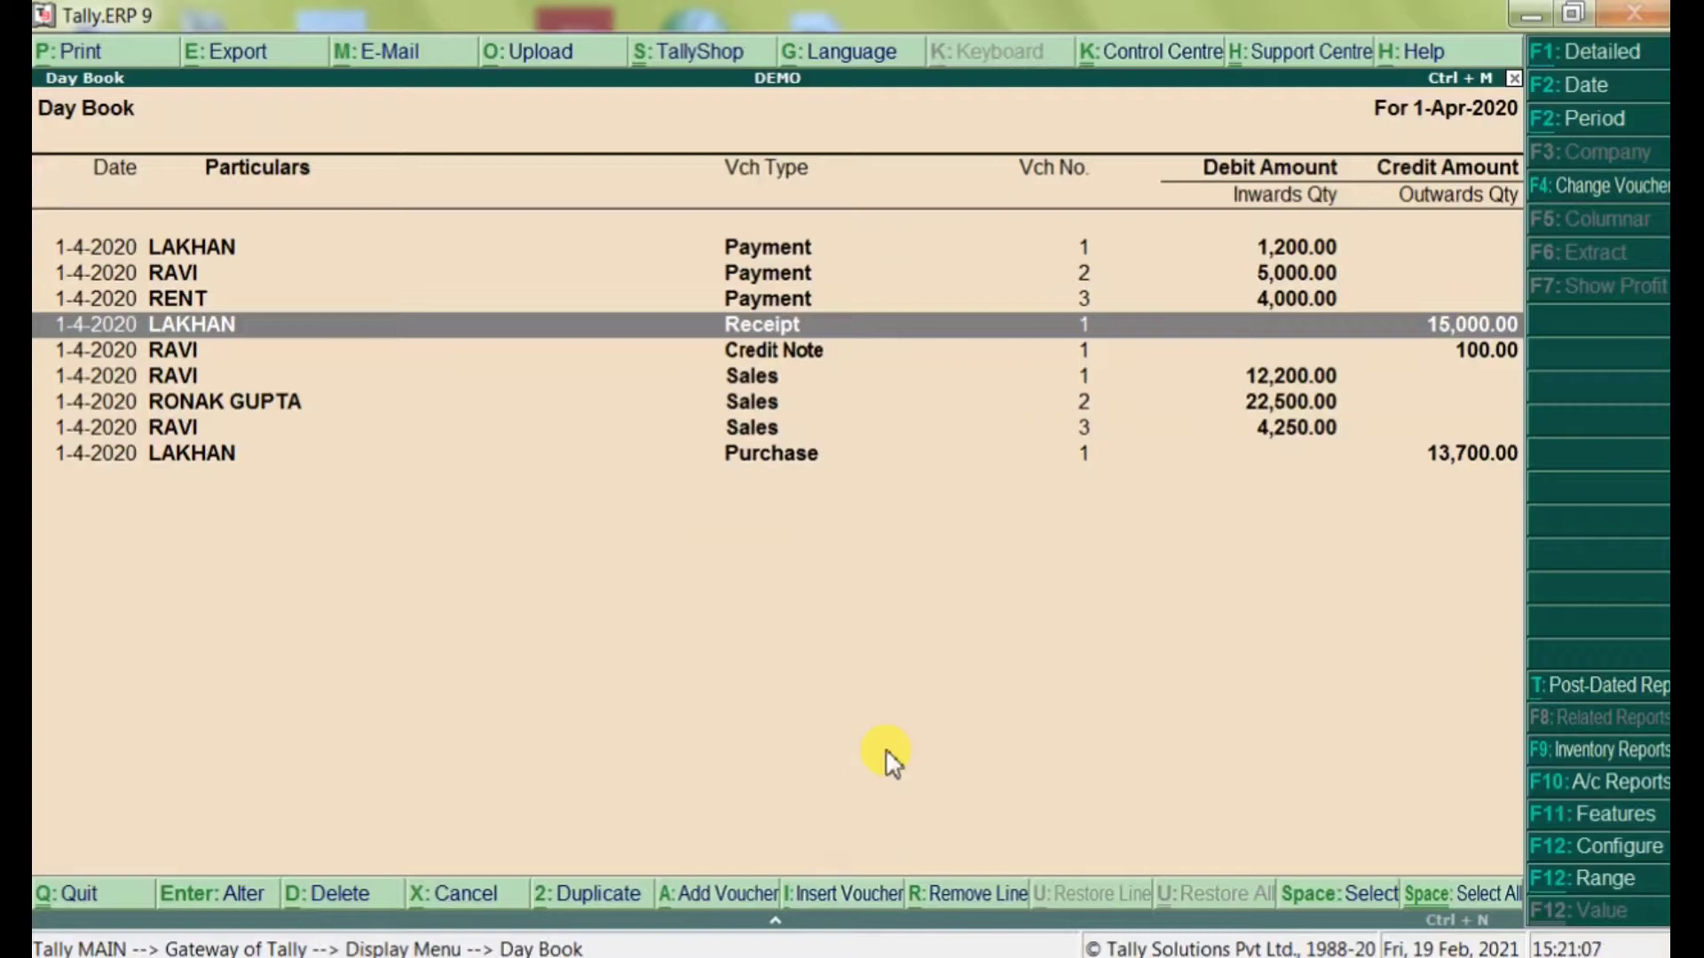
key("alt+r")
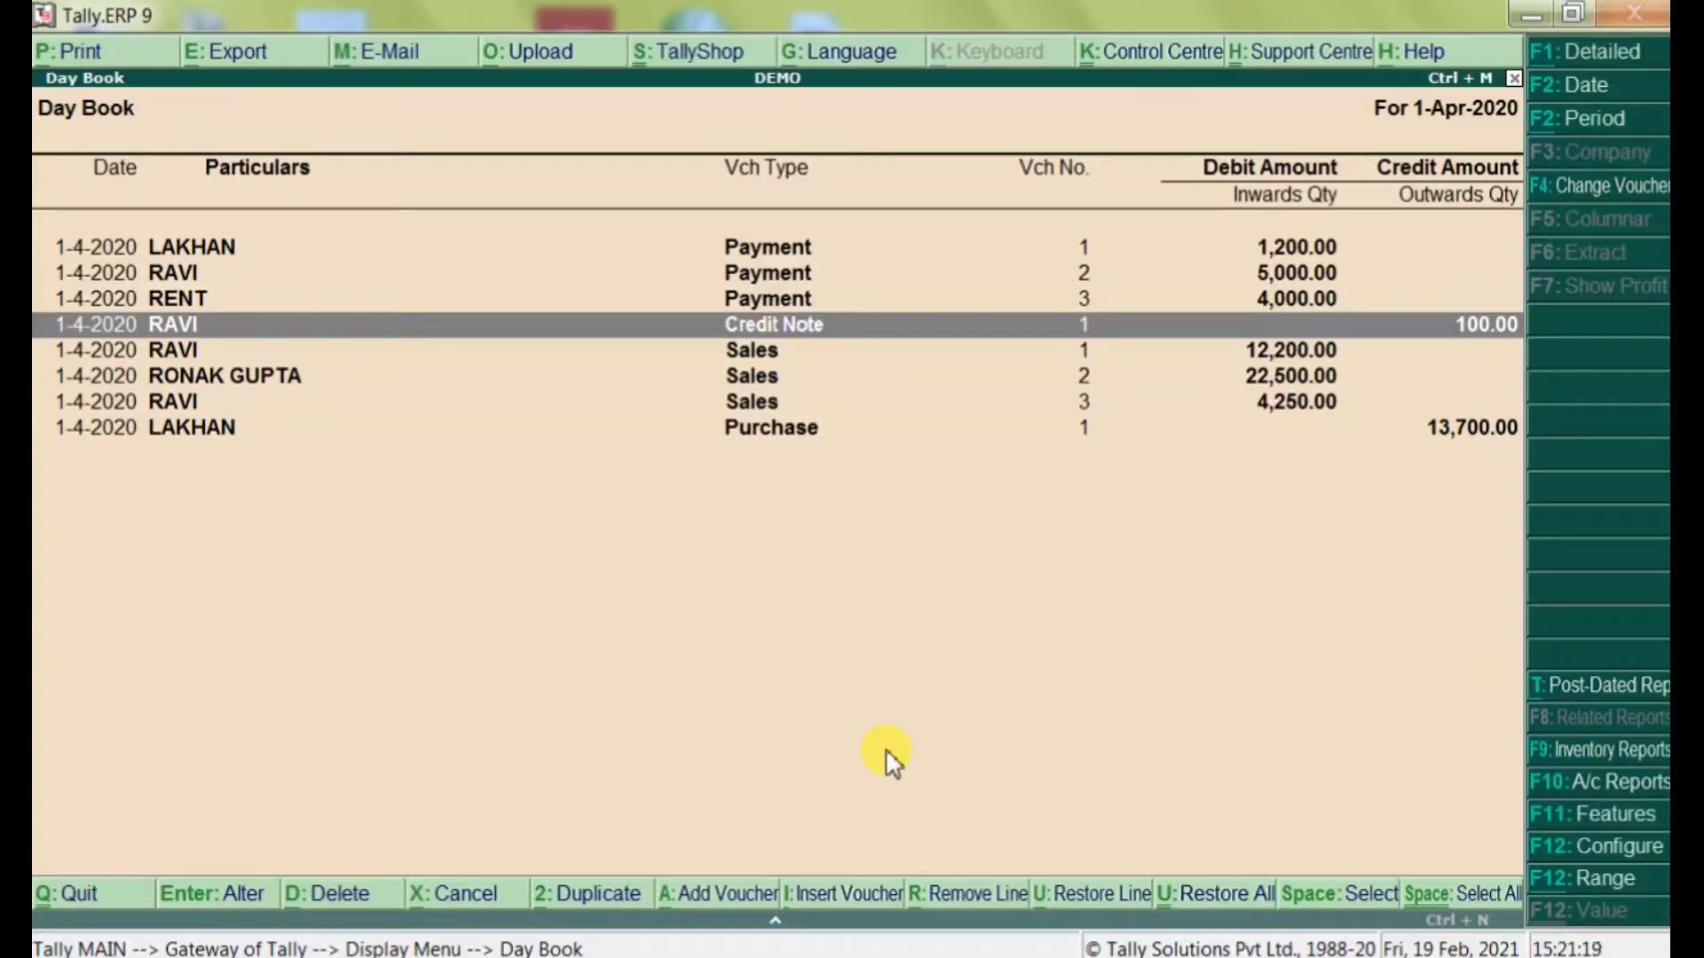
key("alt+r")
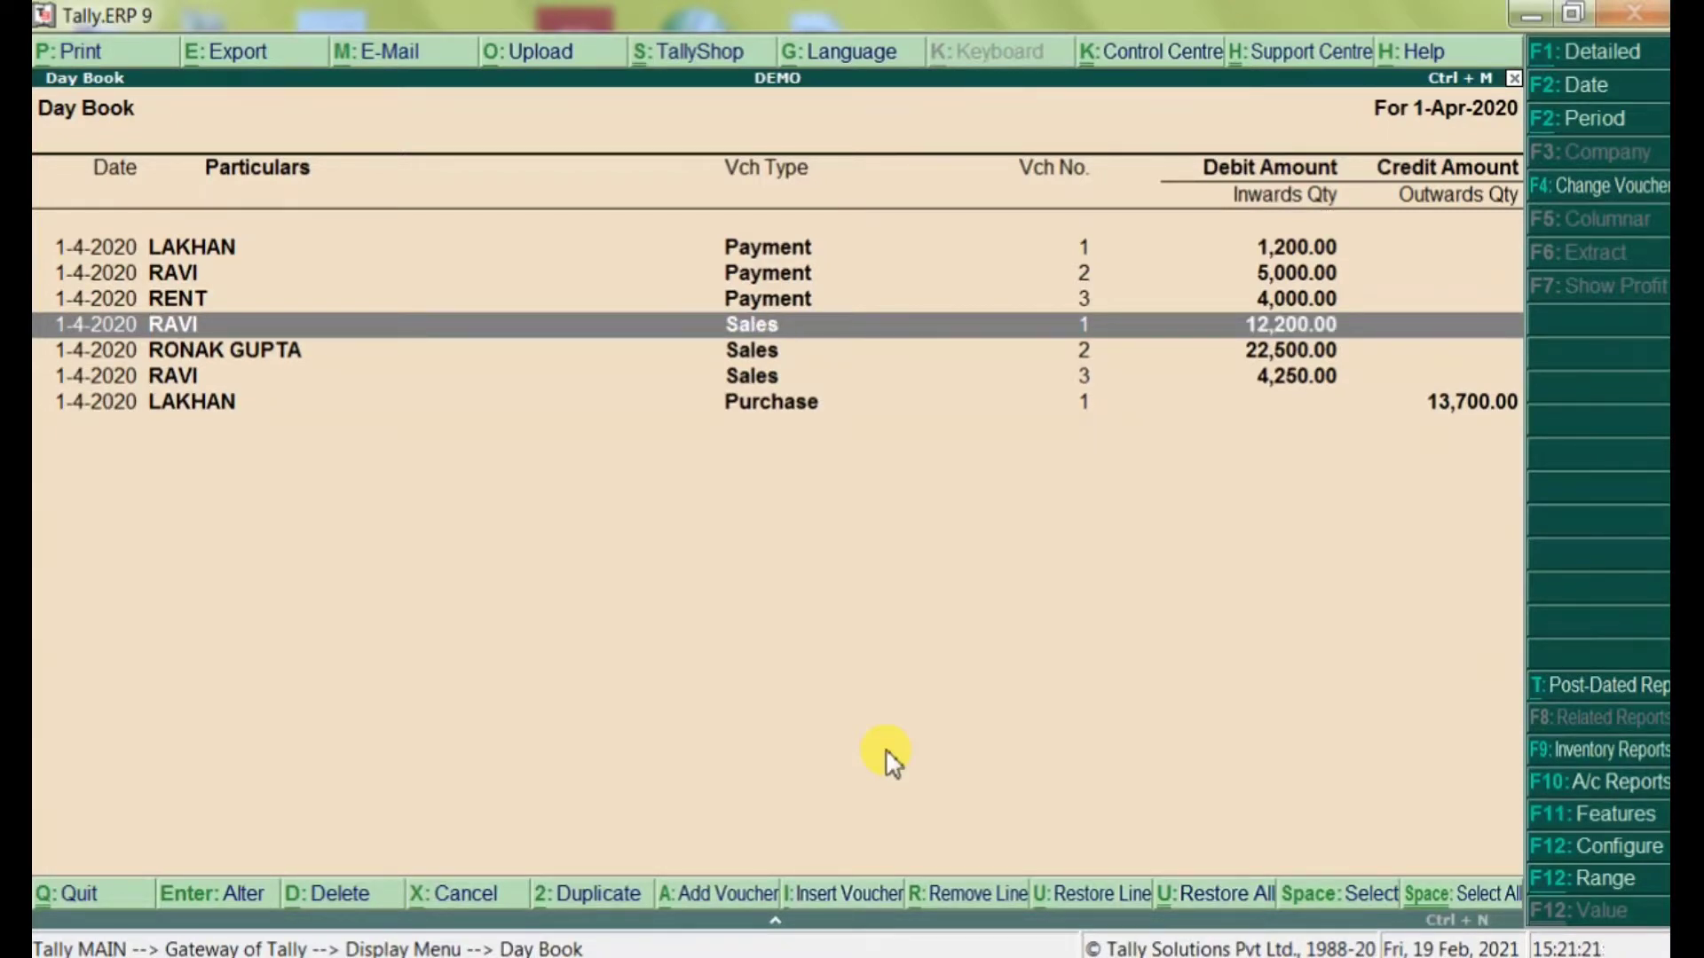
Step: Remove the line of Payment voucher 1 from the Day Book
key("Up")
key("Up")
key("Up")
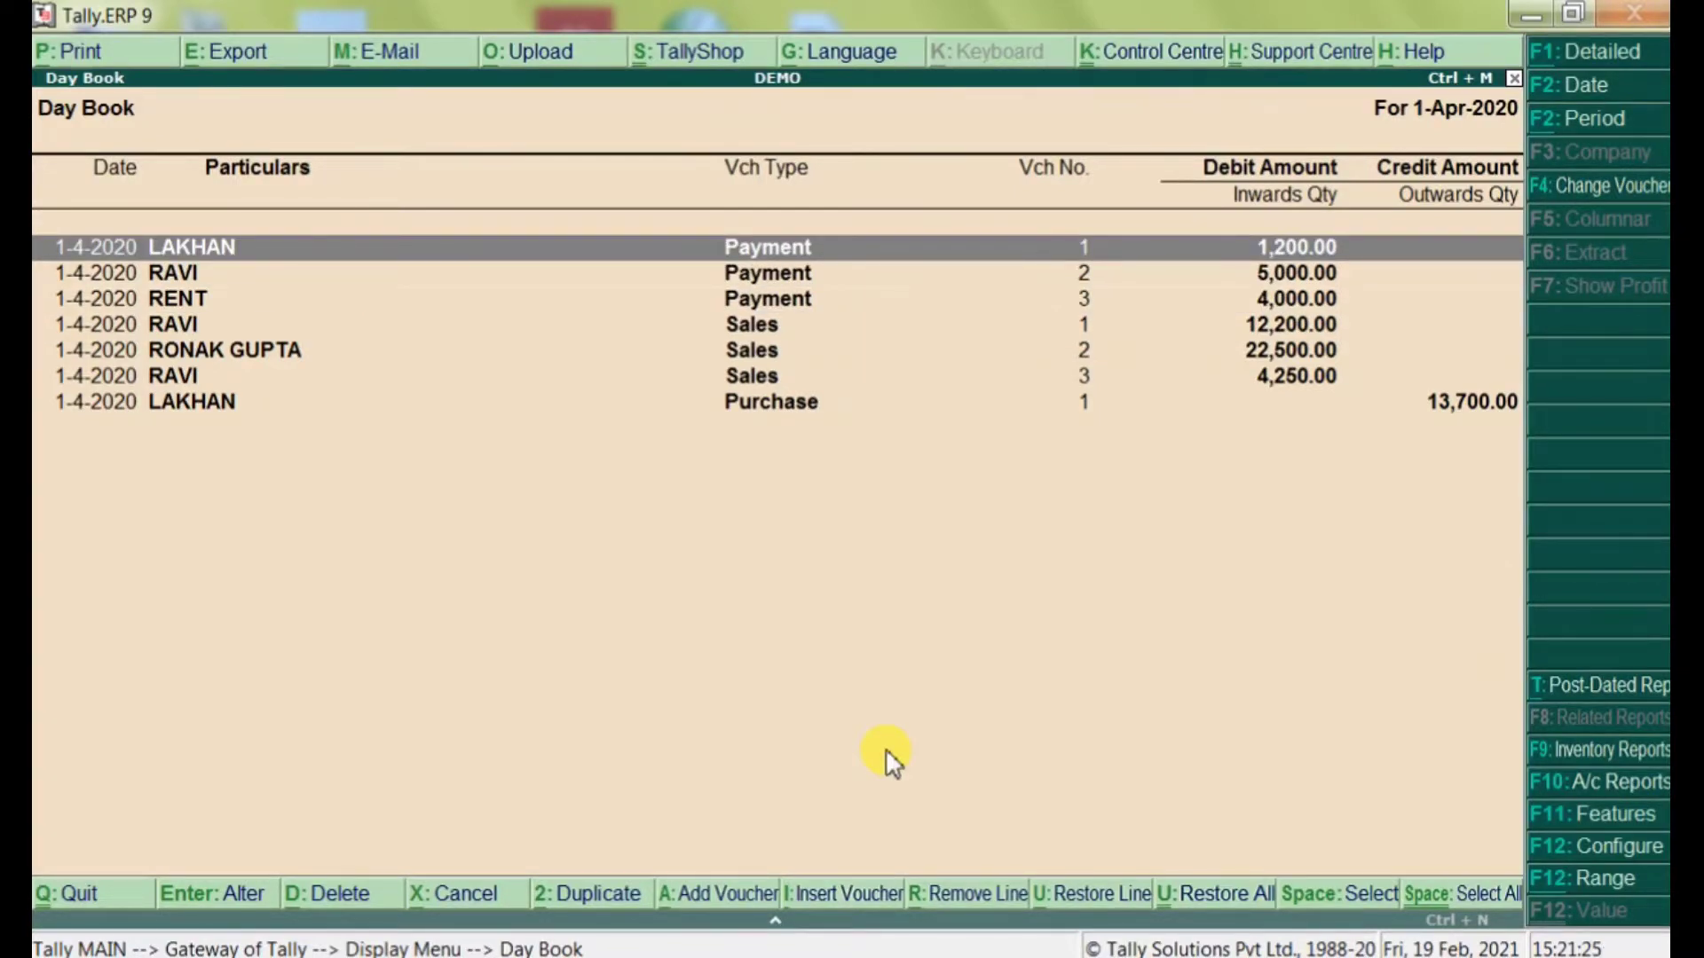
key("alt+r")
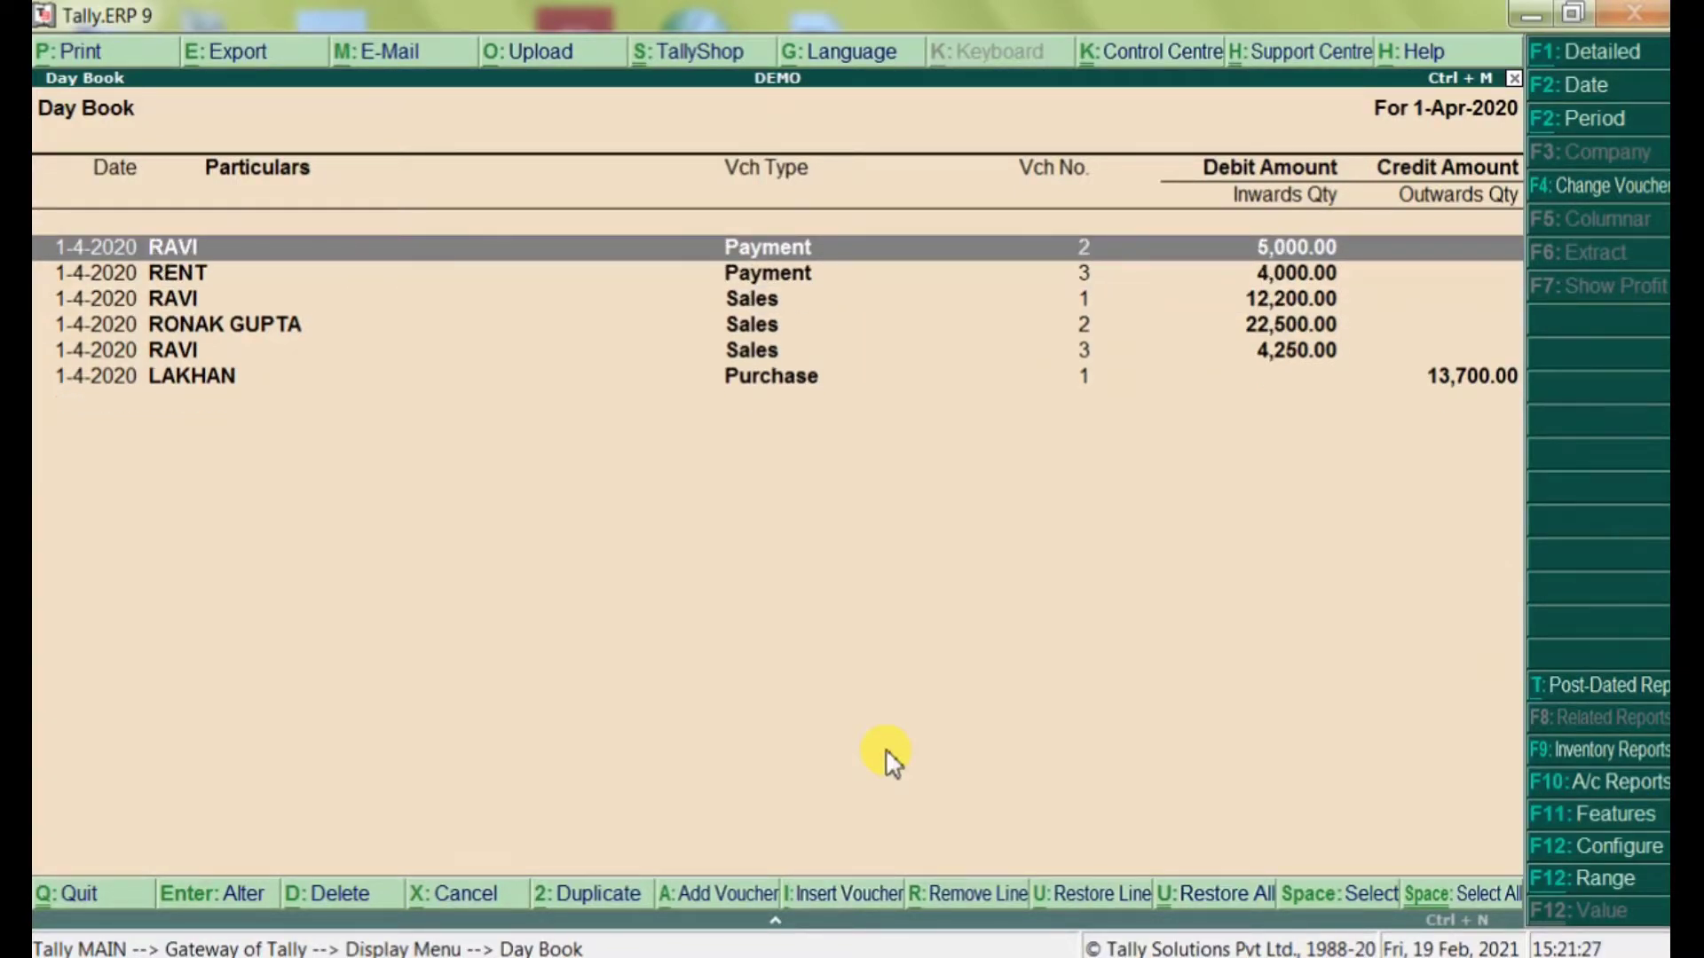
Step: Remove the Purchase voucher line at the end of the Day Book list
key("Down")
key("Down")
key("Down")
key("Down")
key("Down")
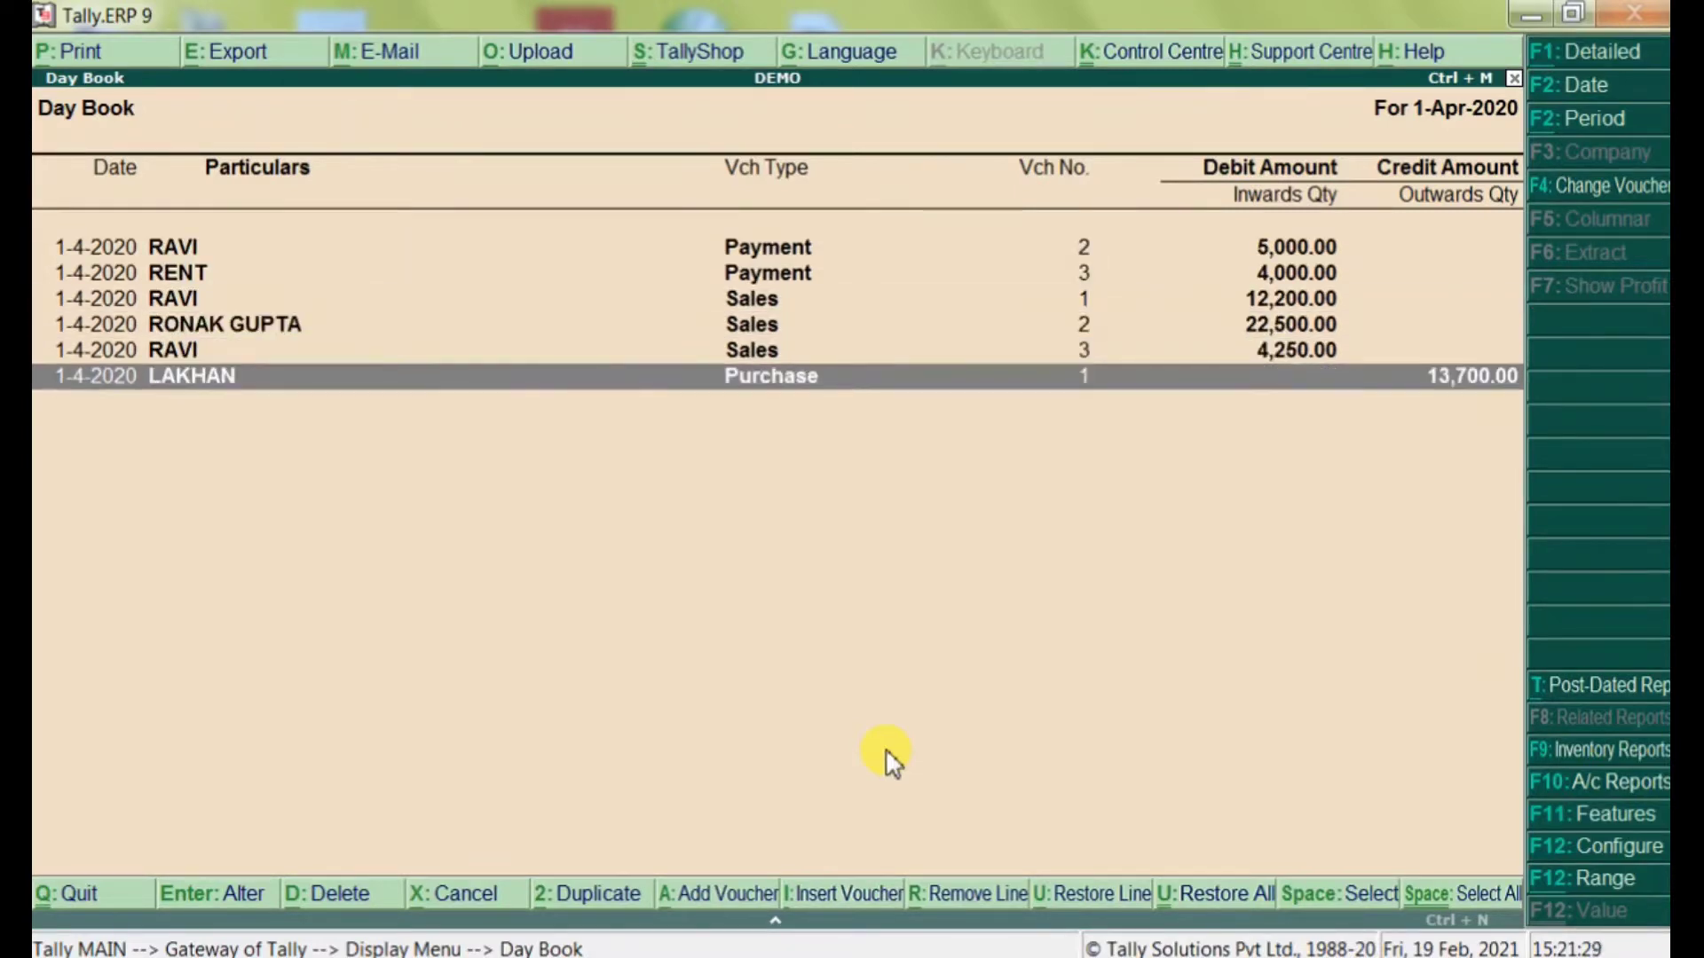
key("alt+r")
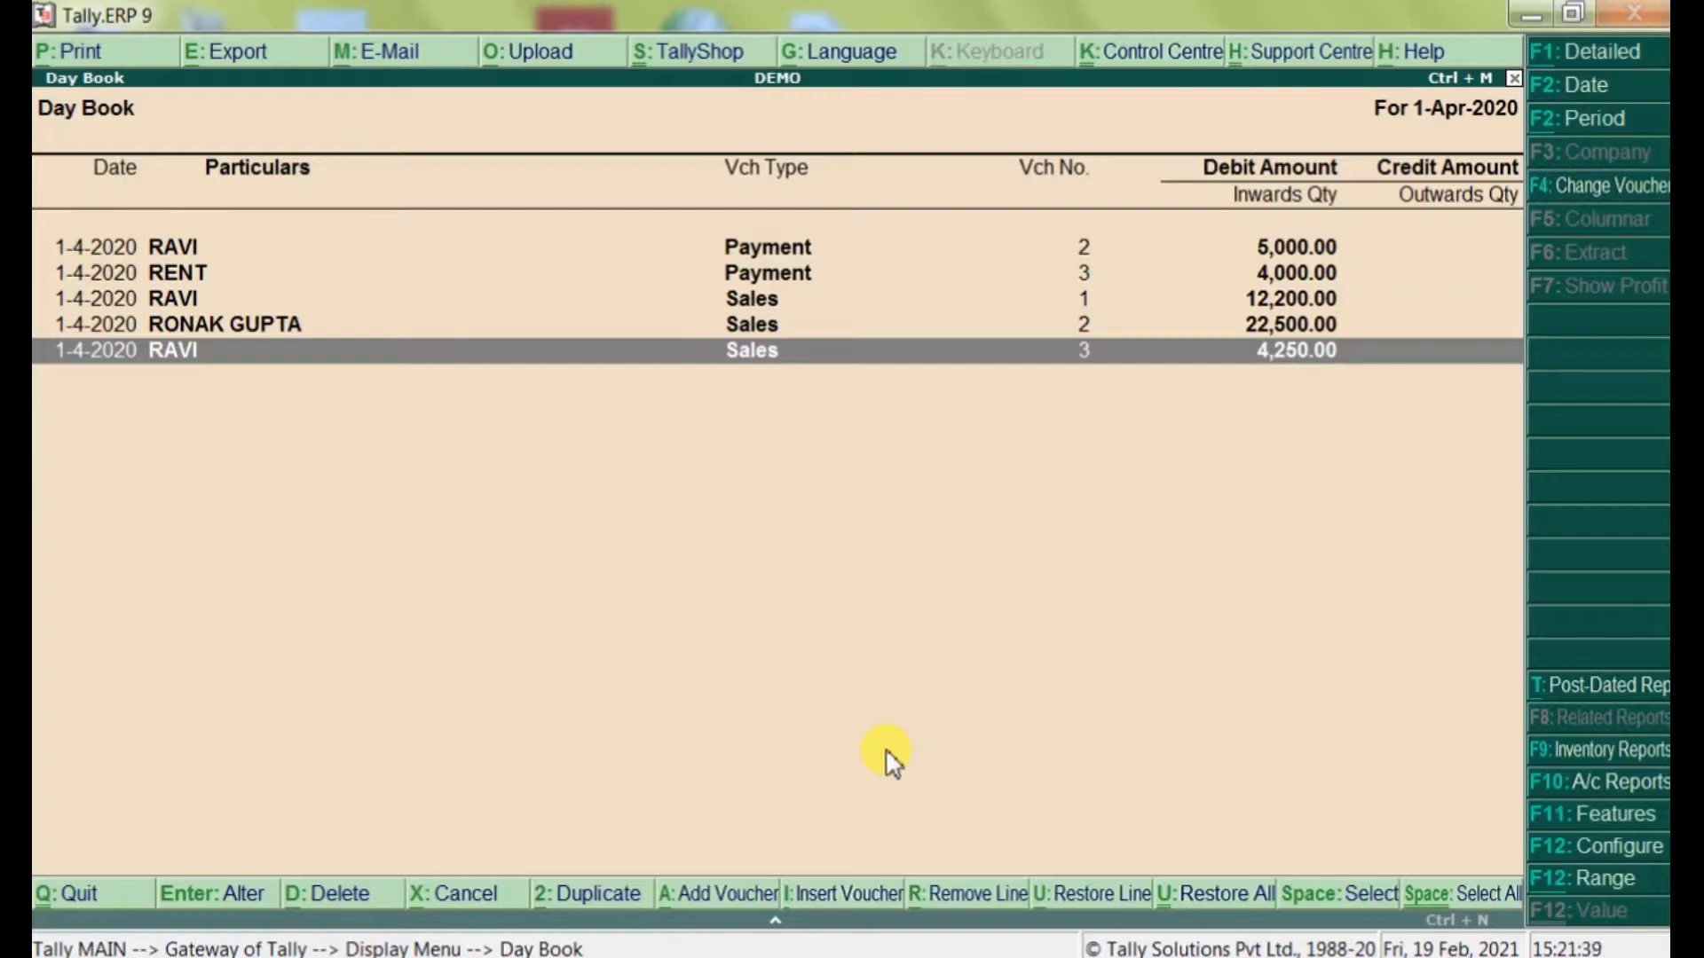
Step: Restore the removed Purchase, Payment, Credit Note and Receipt lines to the Day Book one at a time
key("alt+u")
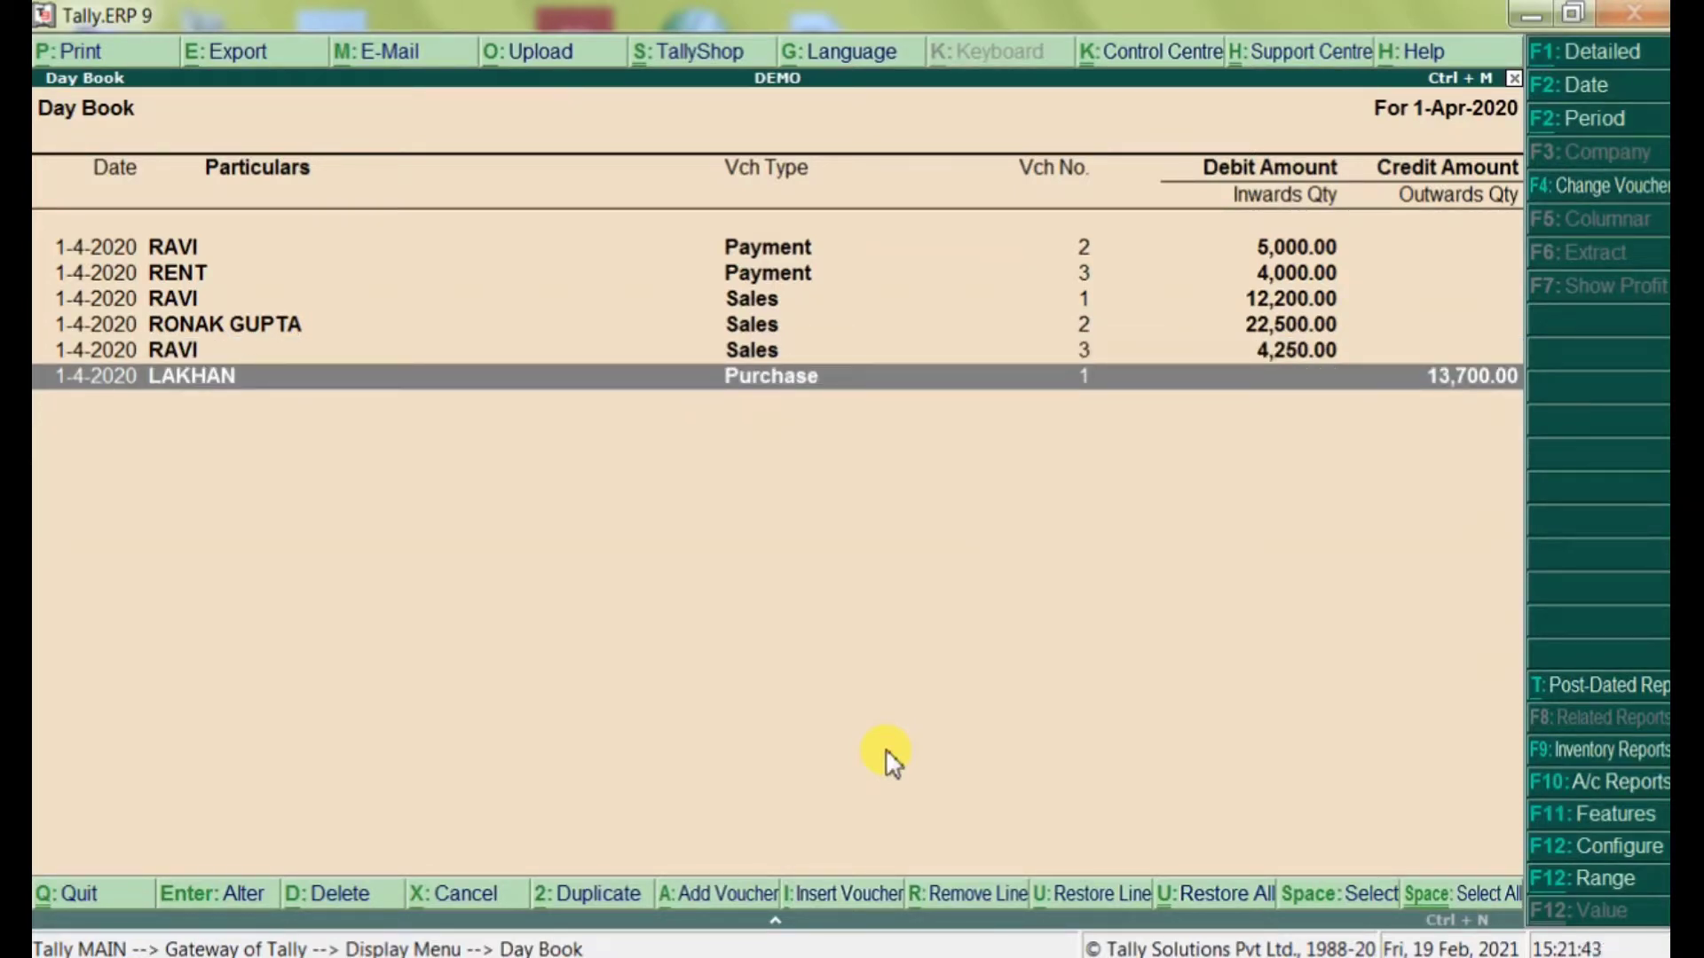
key("alt+u")
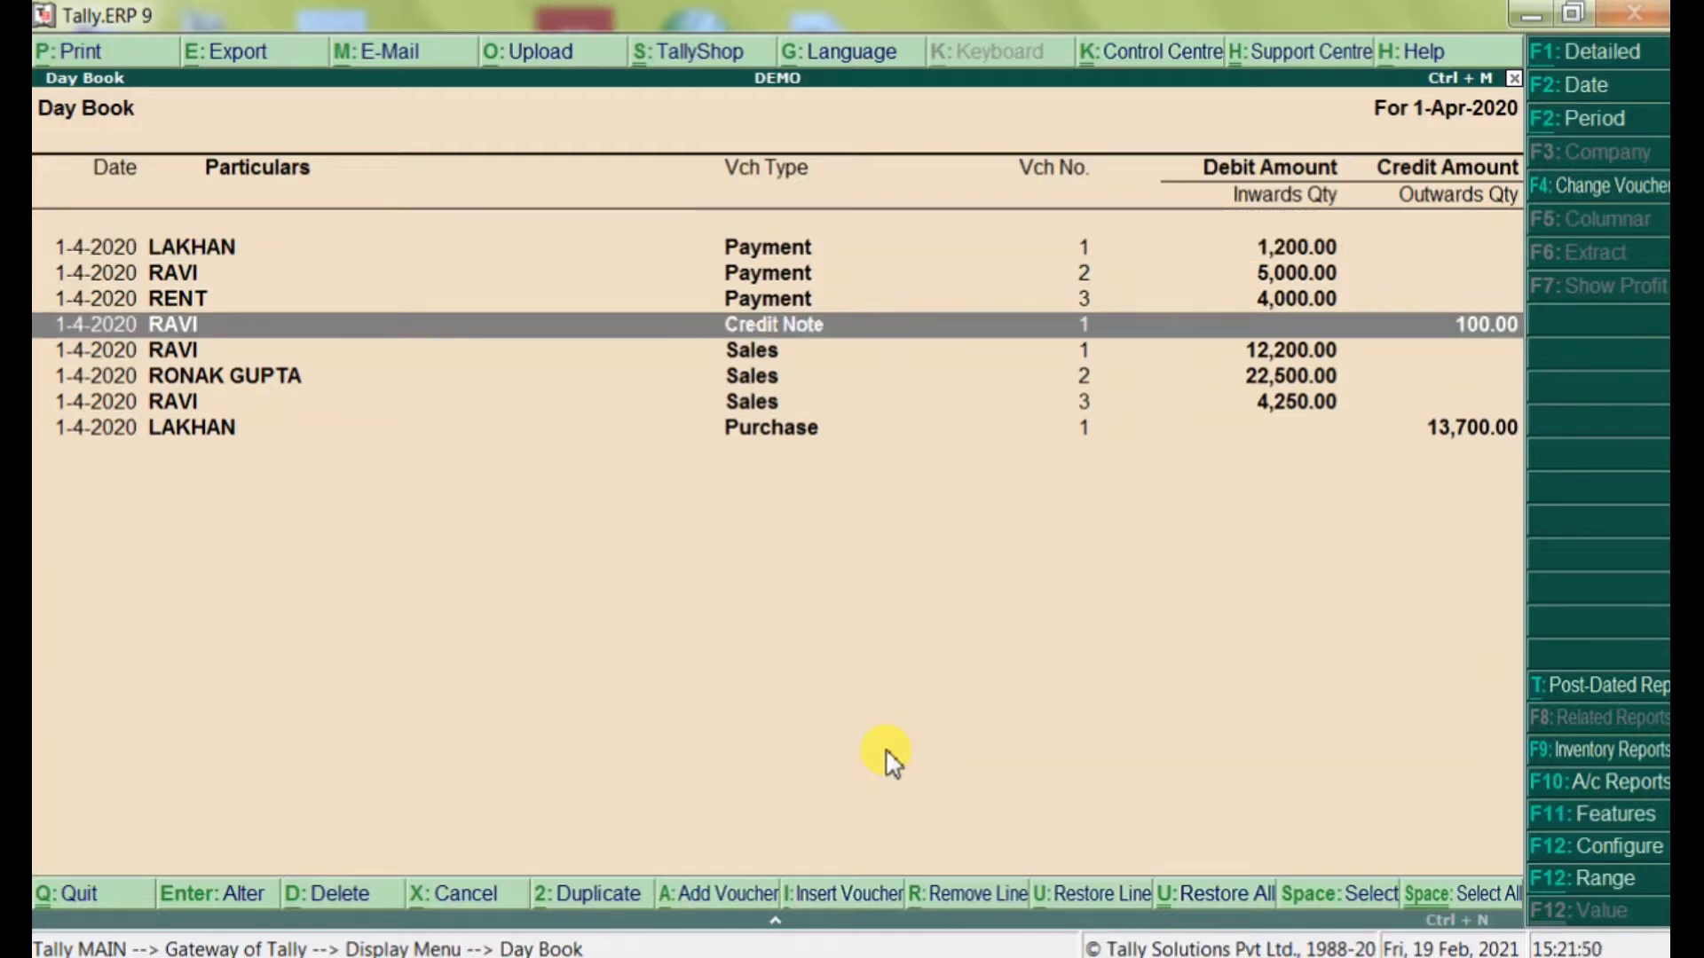
key("alt+u")
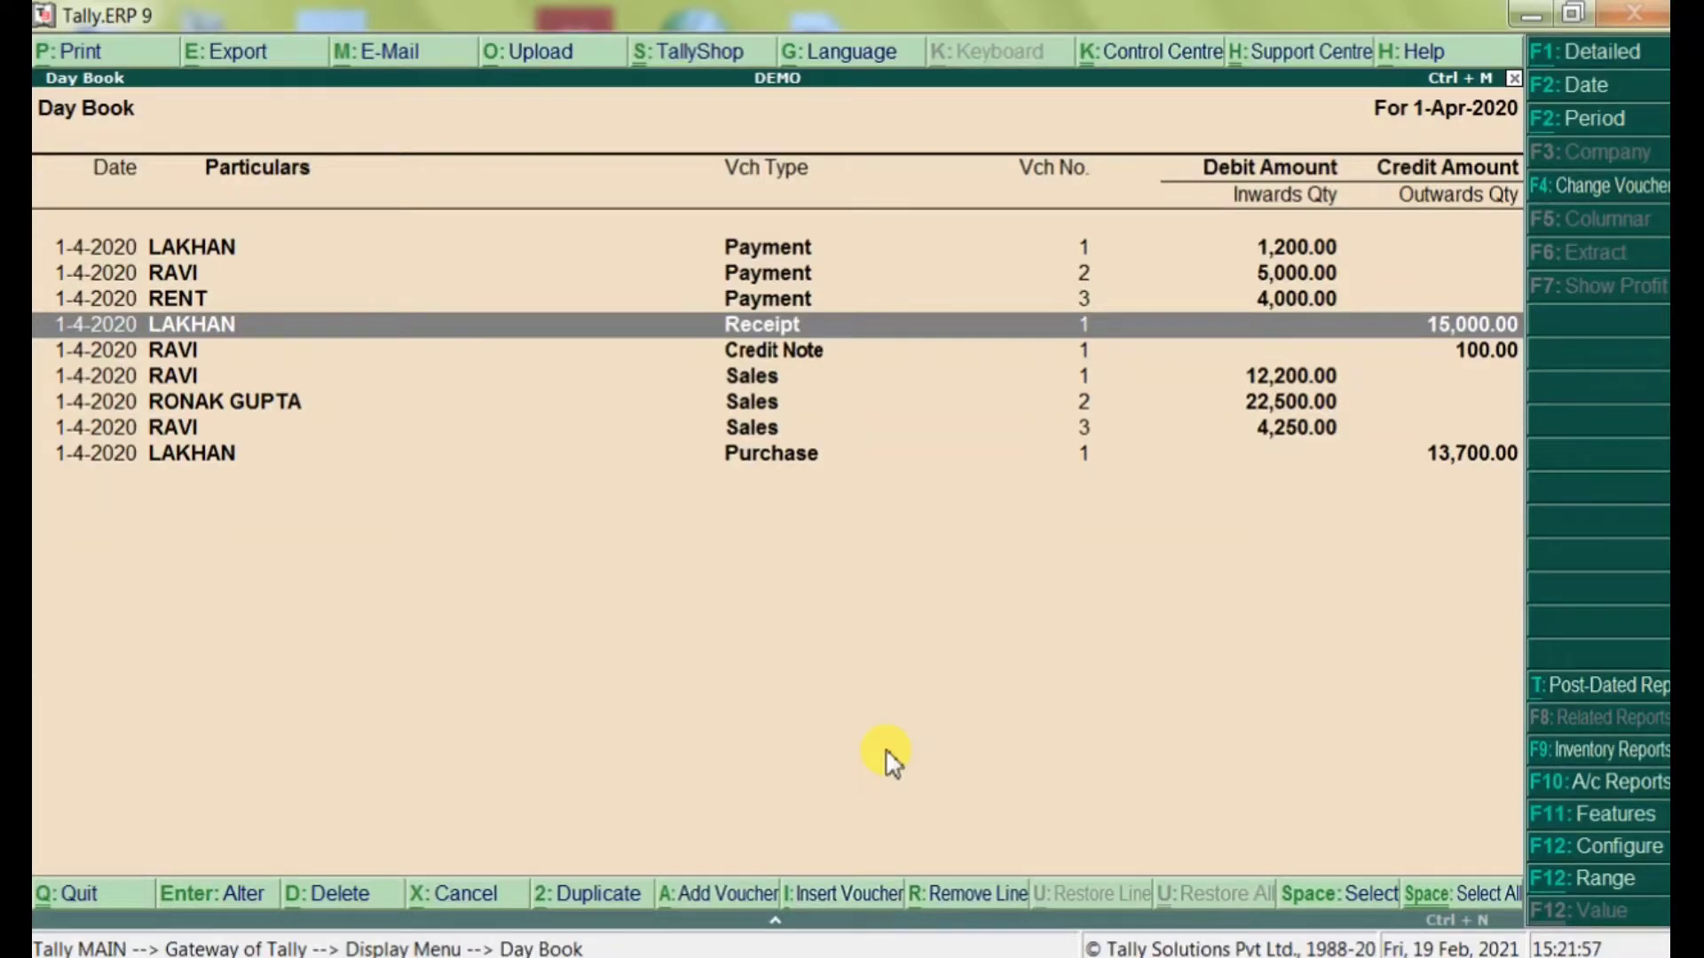
Step: Remove the six Day Book lines from the Receipt voucher through the Purchase voucher and restore them all at once
key("alt+r")
key("alt+r")
key("alt+r")
key("alt+r")
key("alt+r")
key("alt+r")
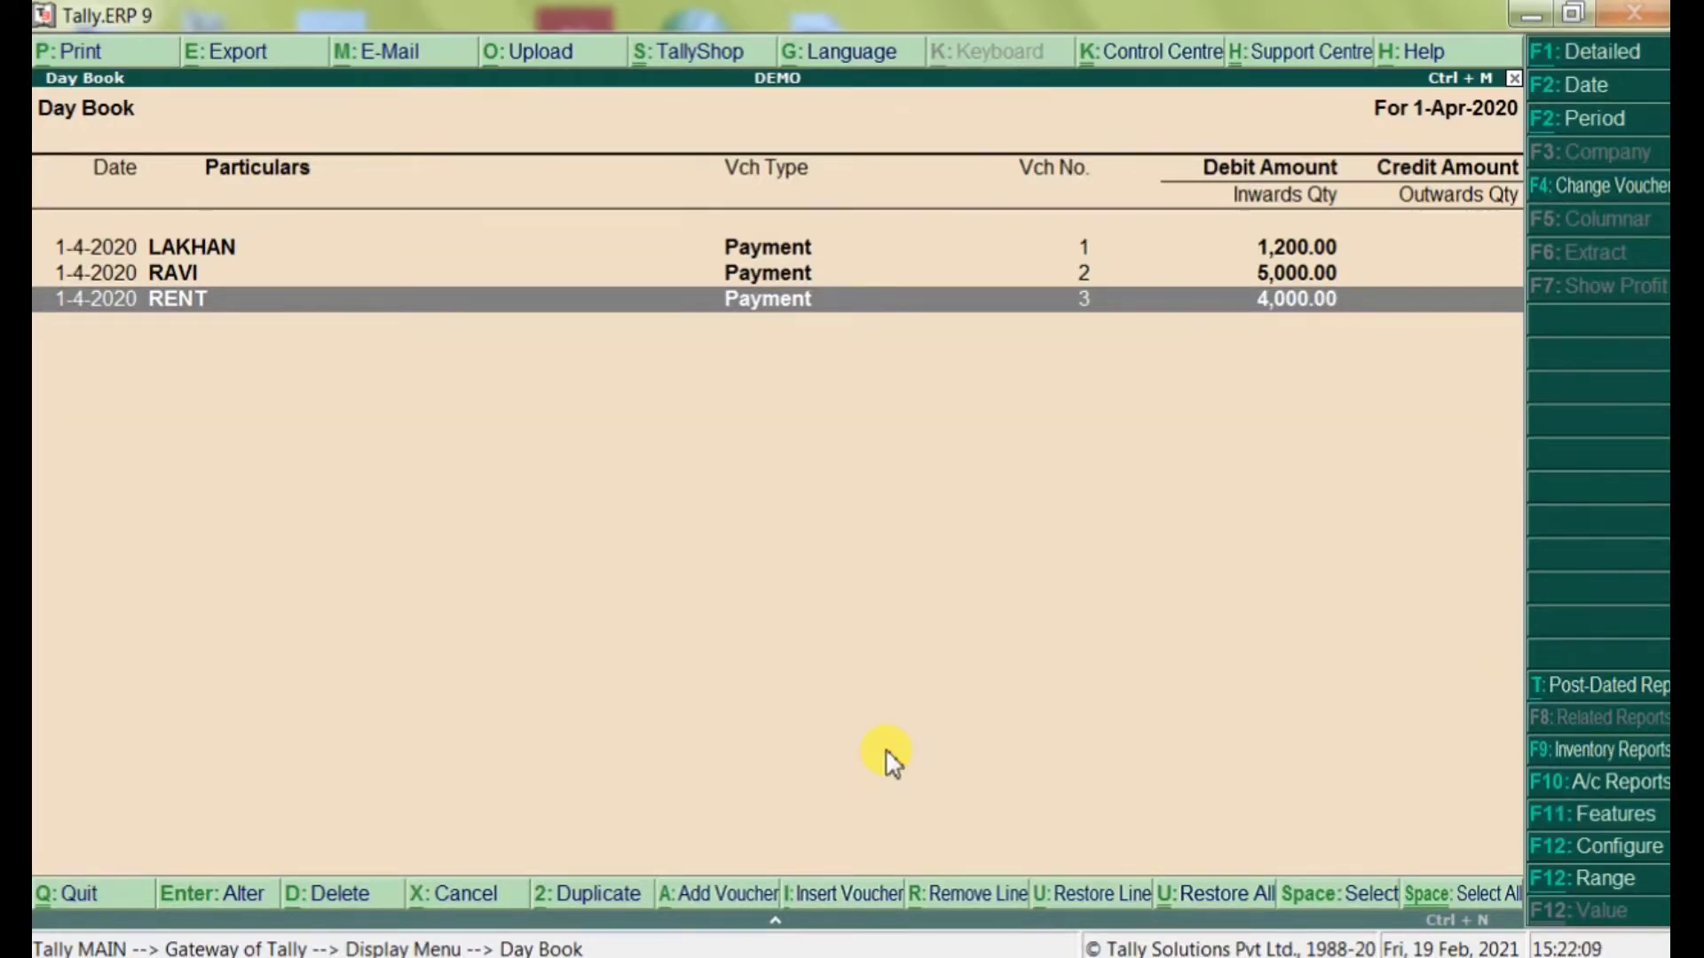
key("ctrl+u")
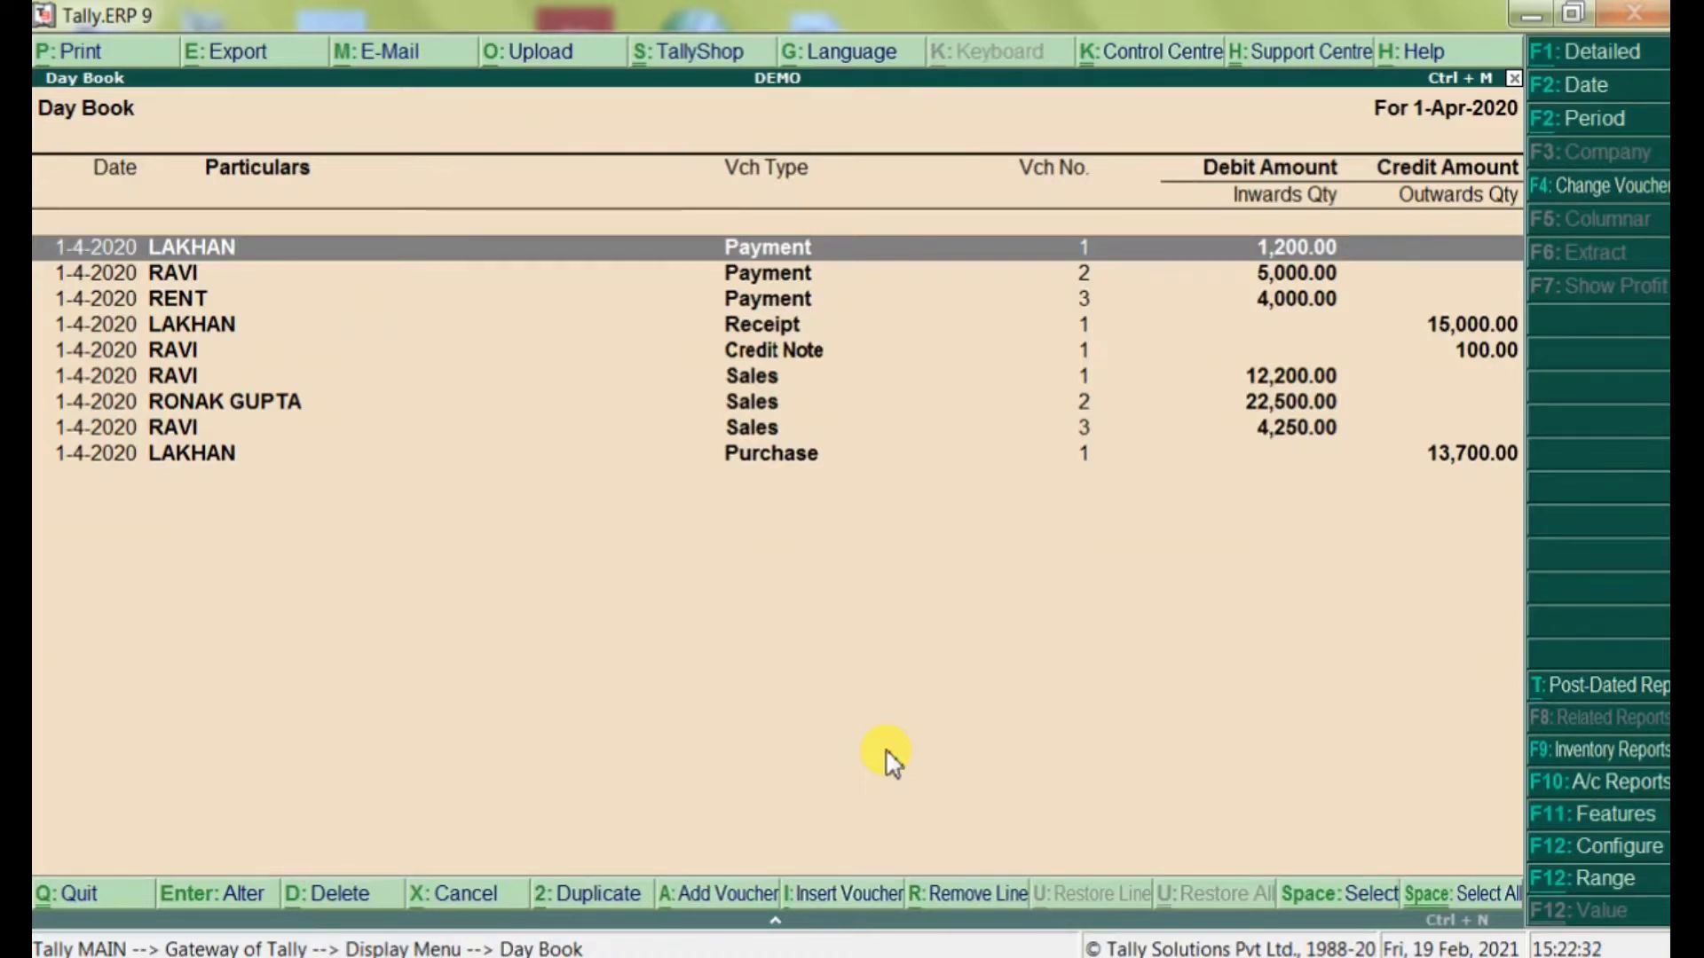
Step: Remove Payment voucher 3 and Sales vouchers 1, 2 and 3 together as a multiple selection, and restore them
key("Down")
key("Down")
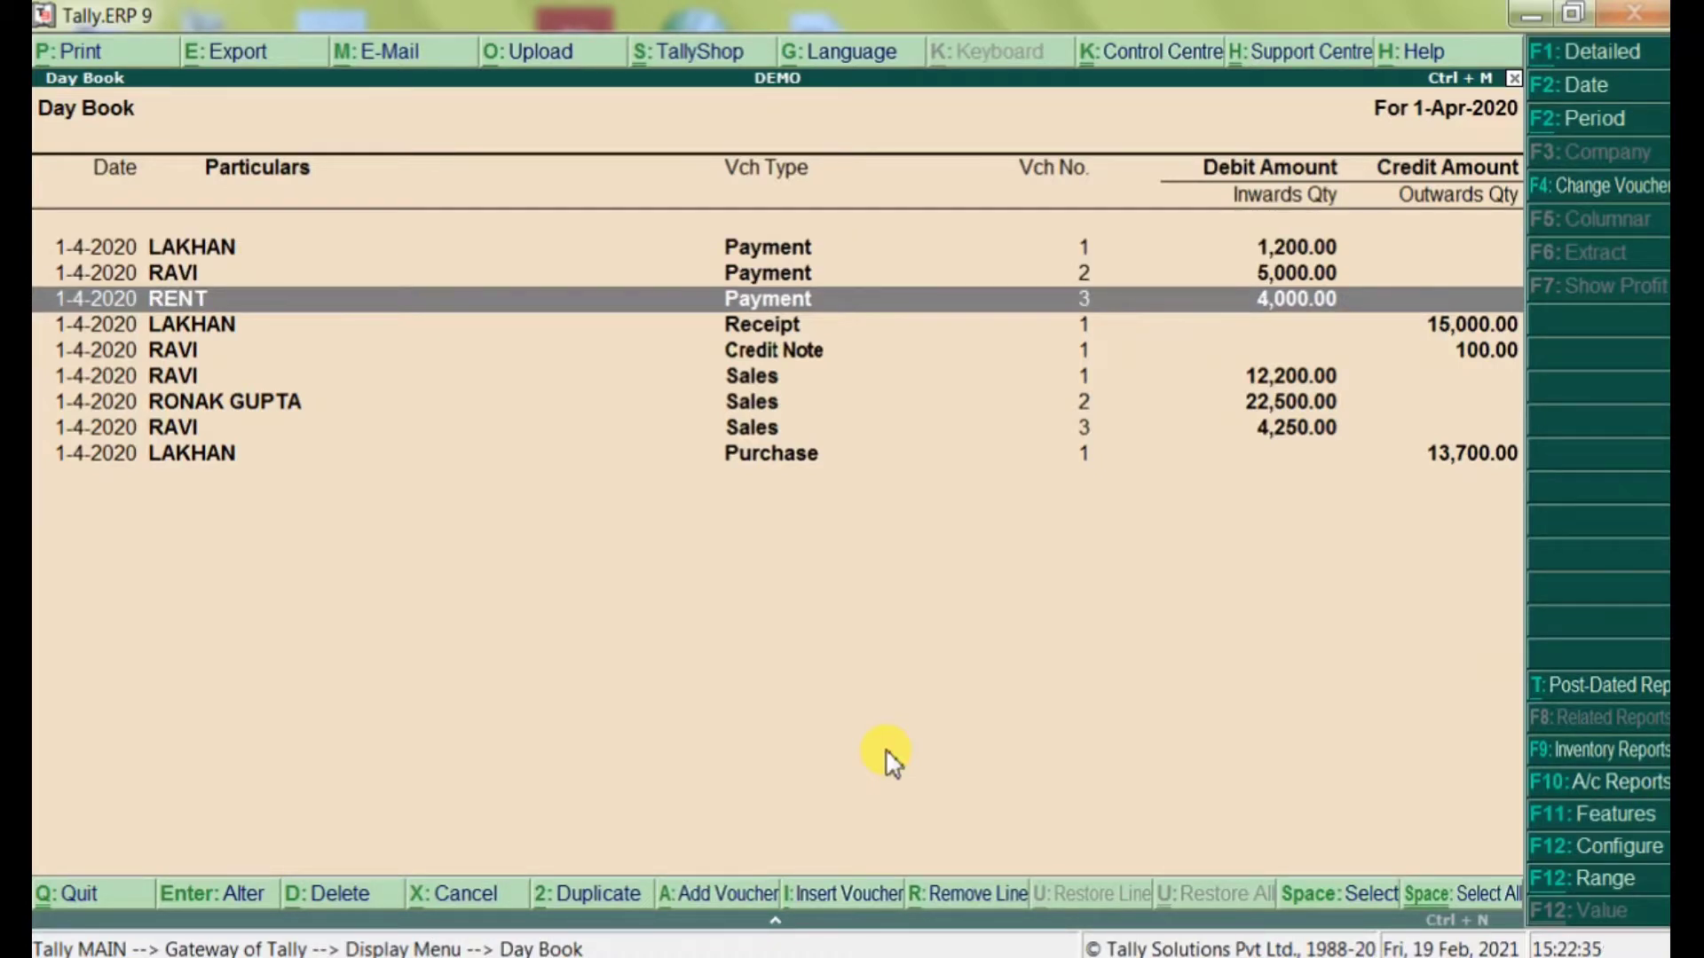
key("Up")
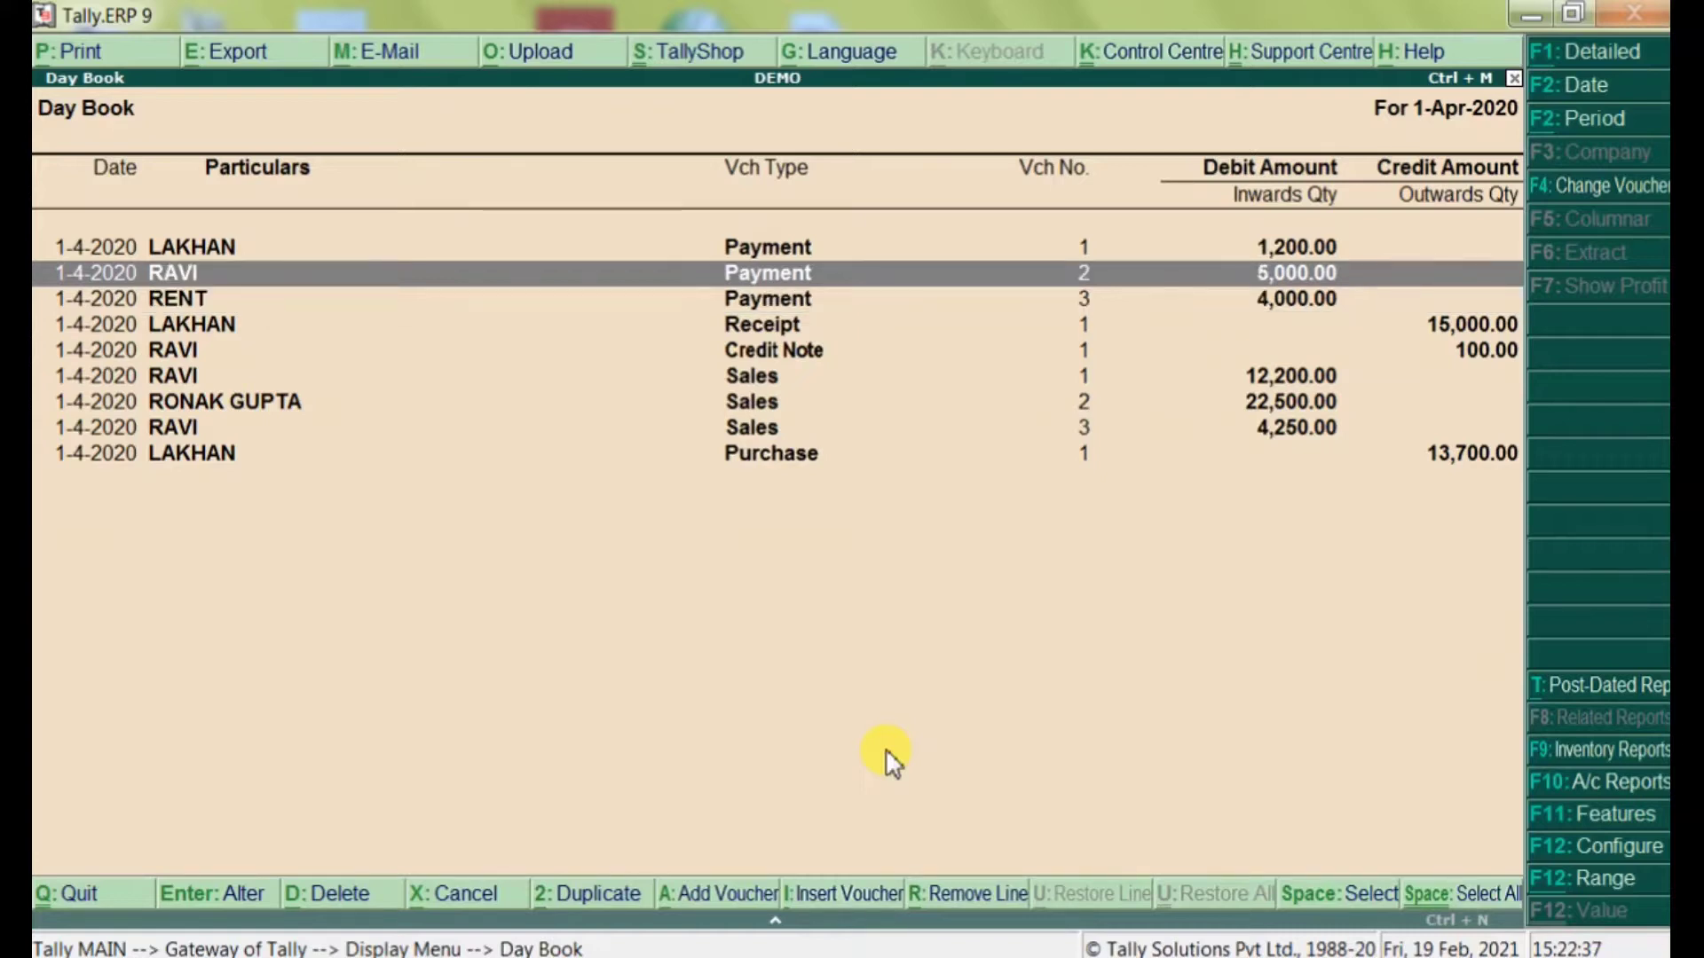
key("Down")
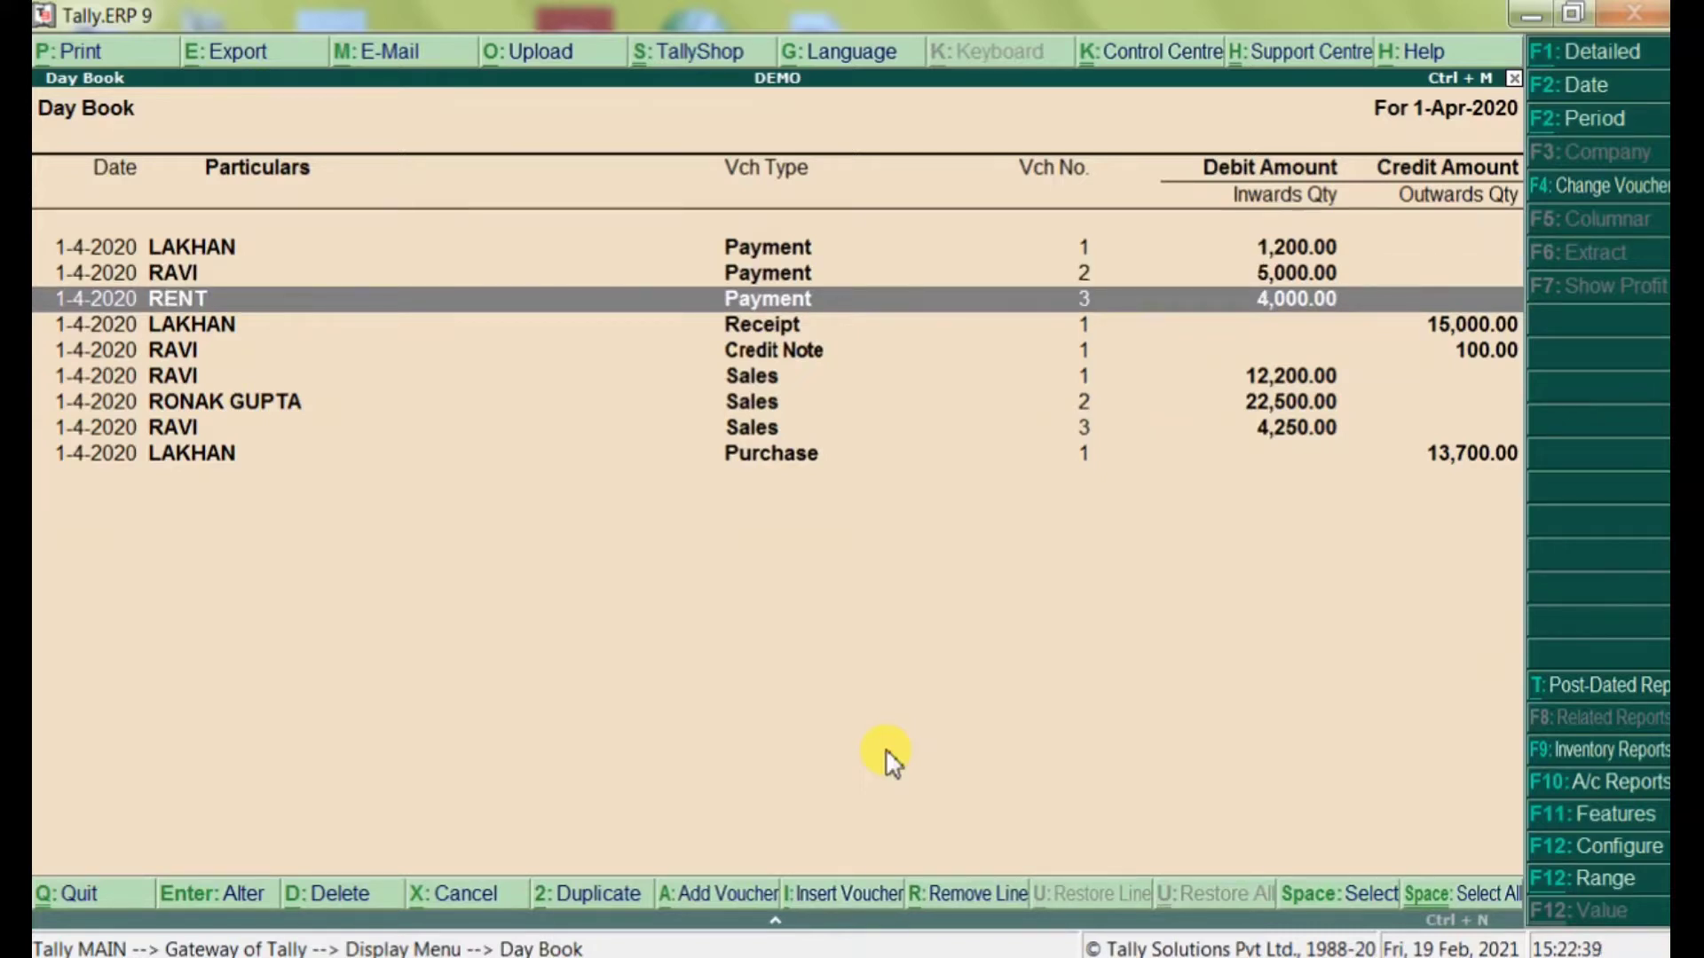
key("space")
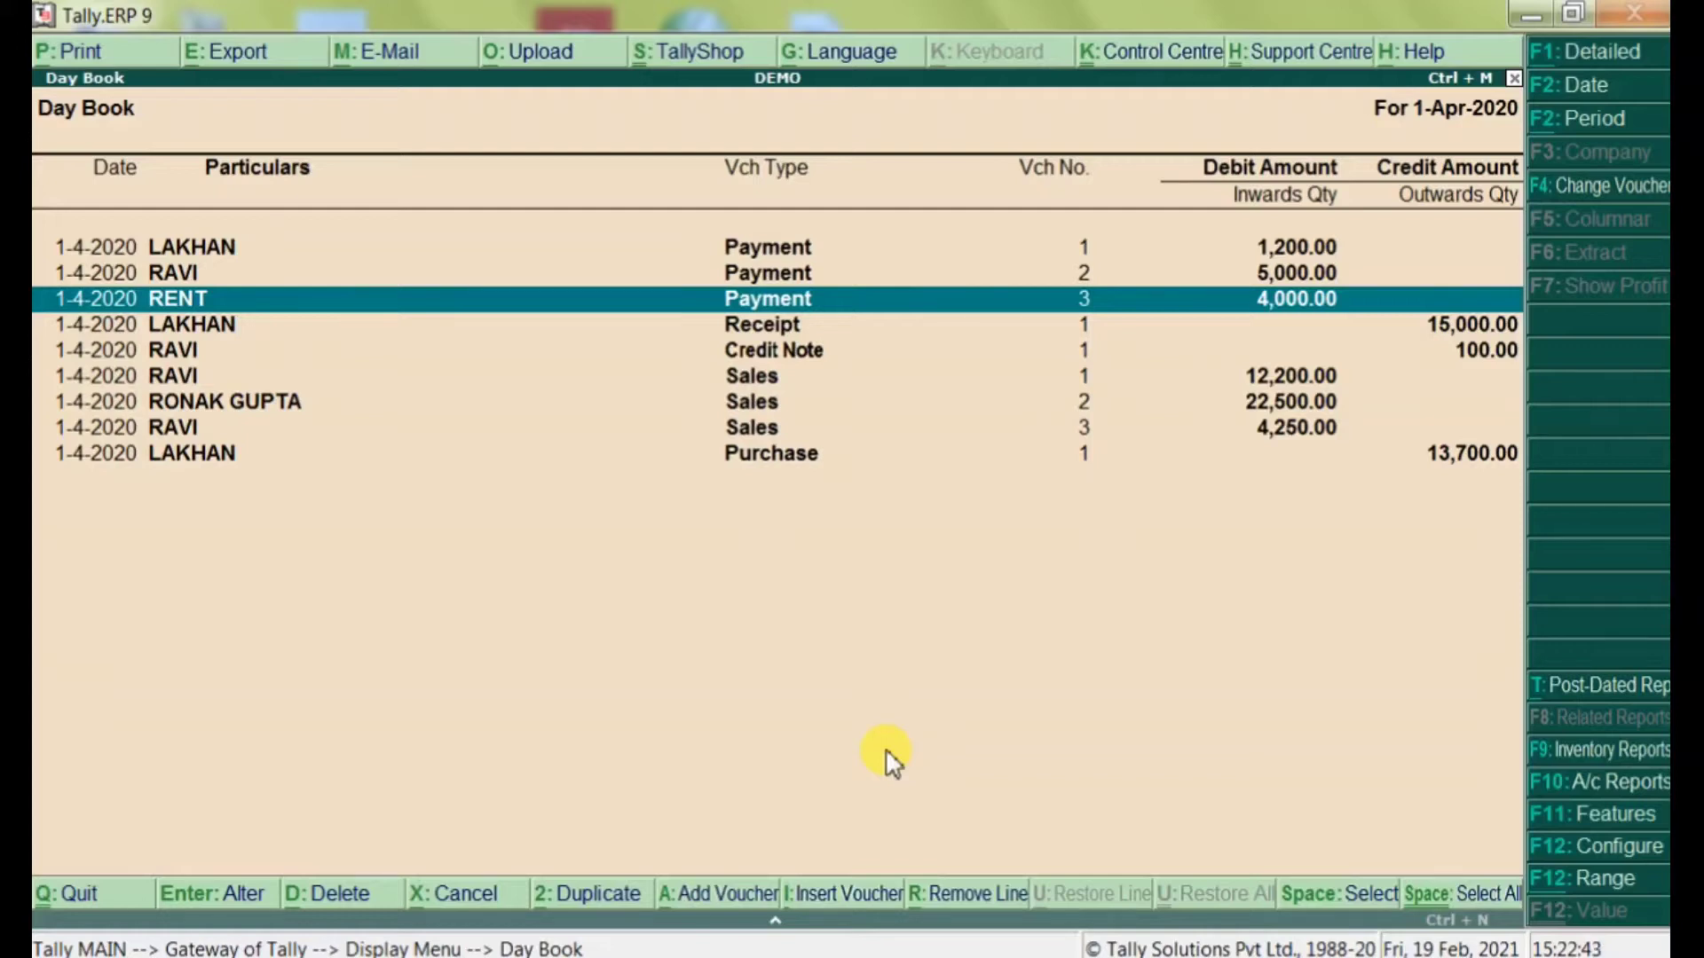
key("Down")
key("Down")
key("Down")
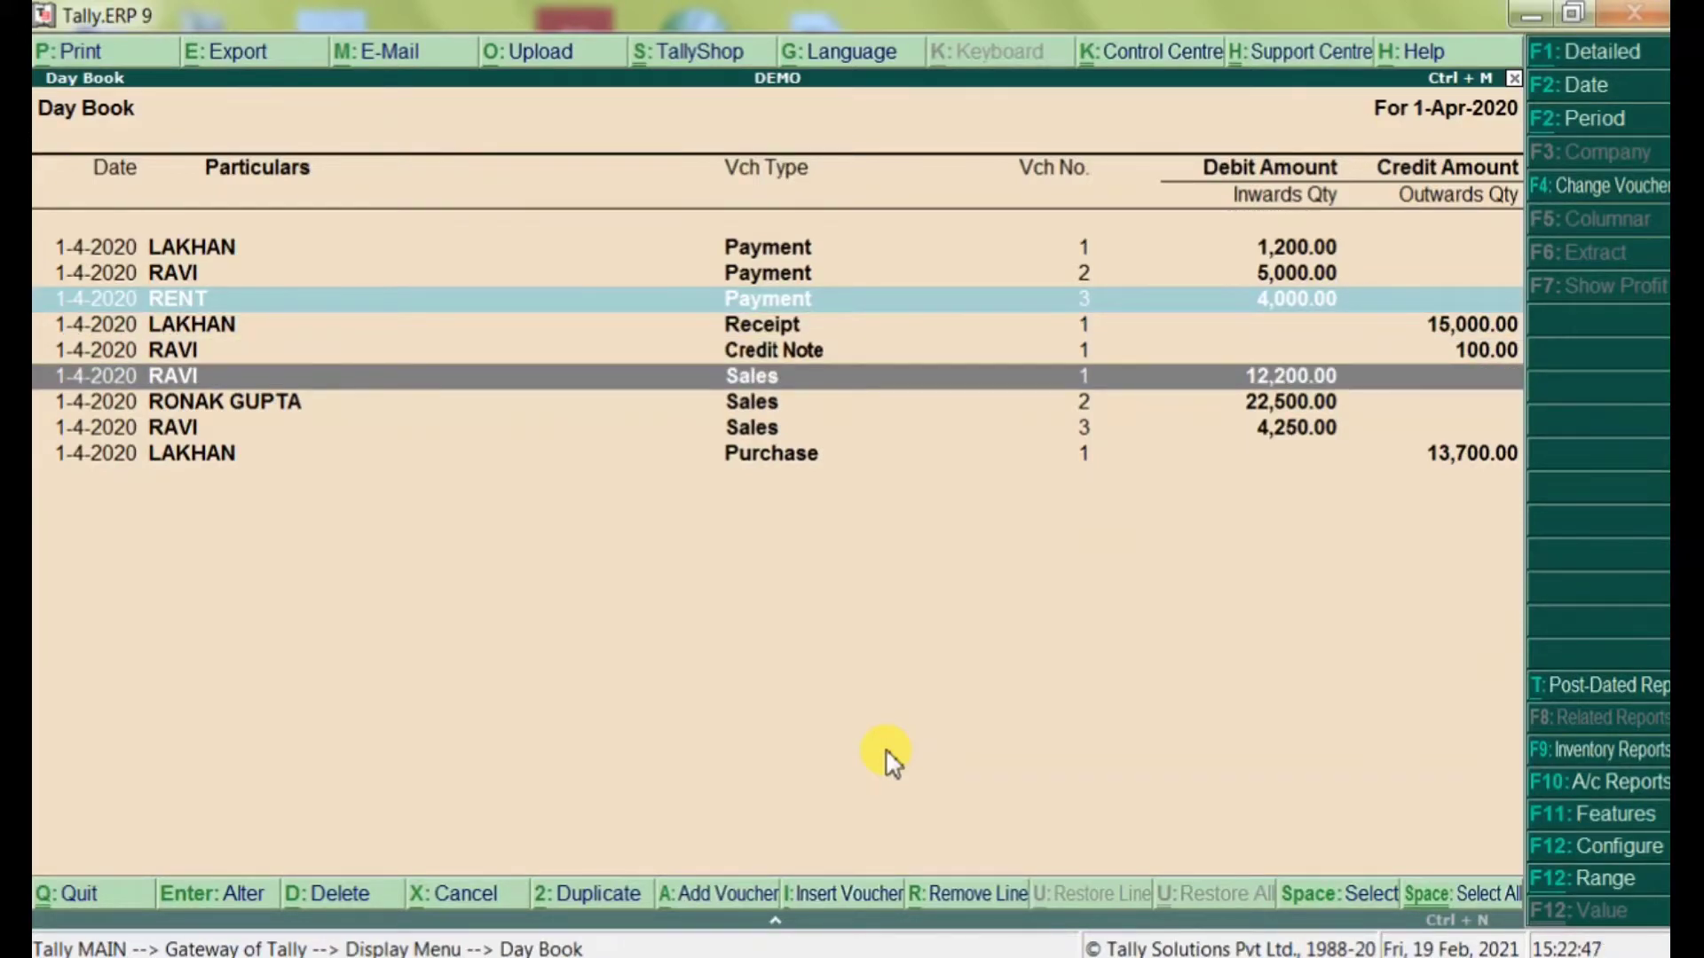
key("space")
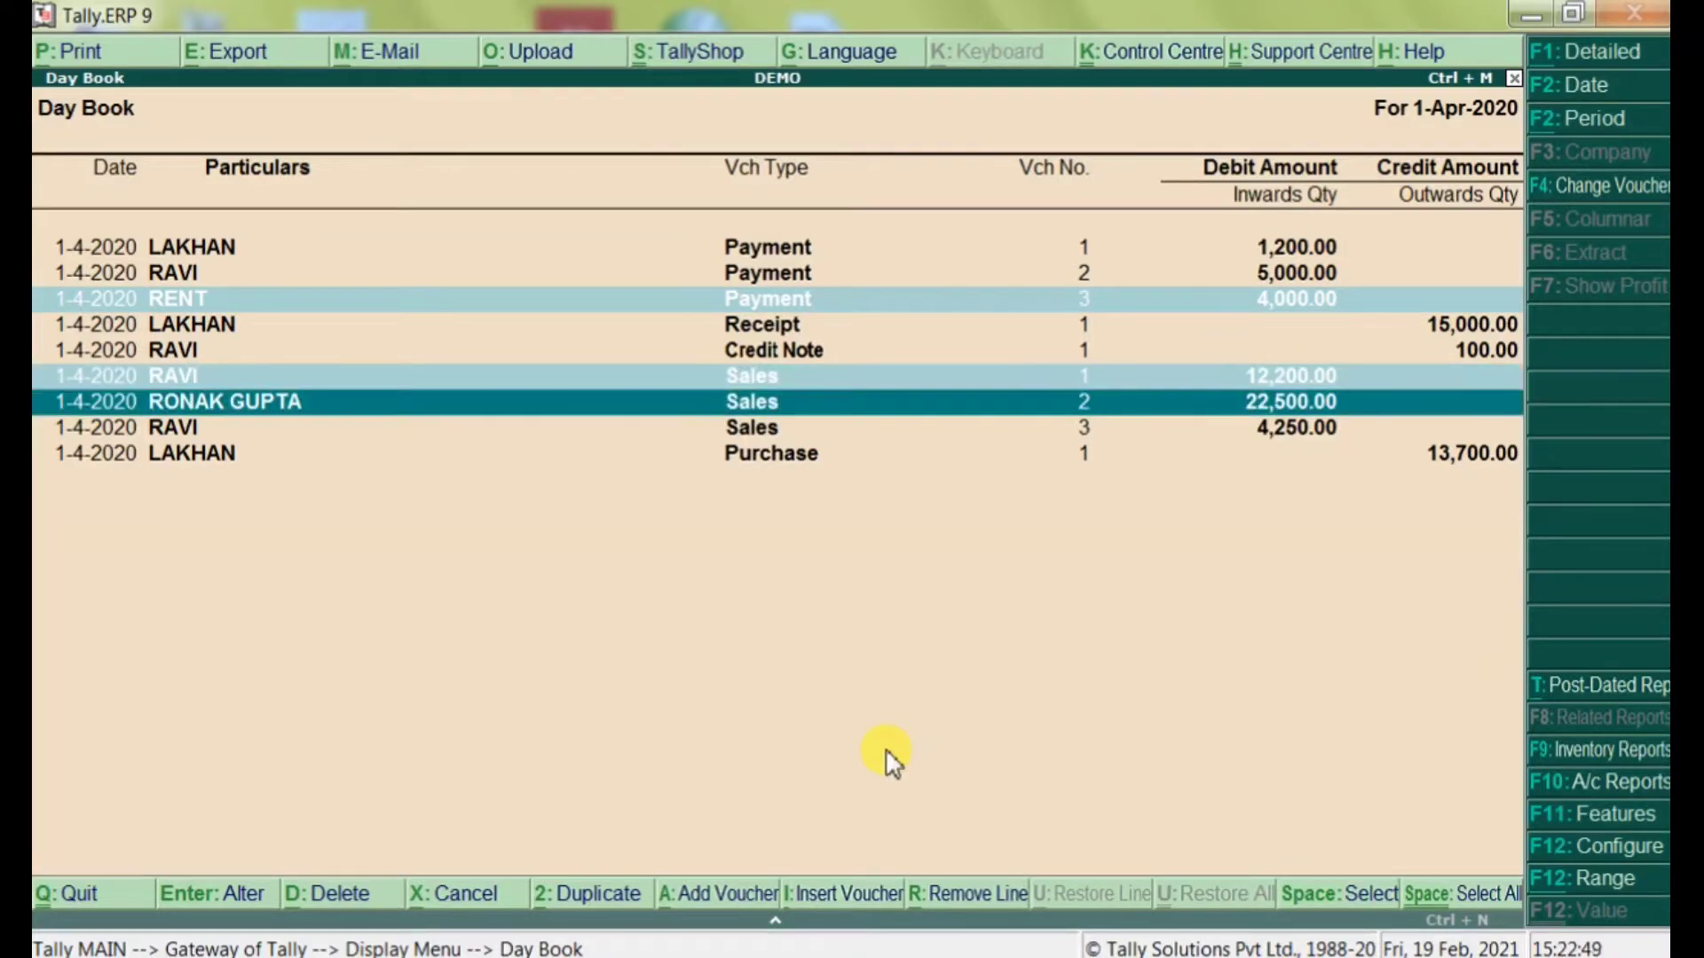
key("space")
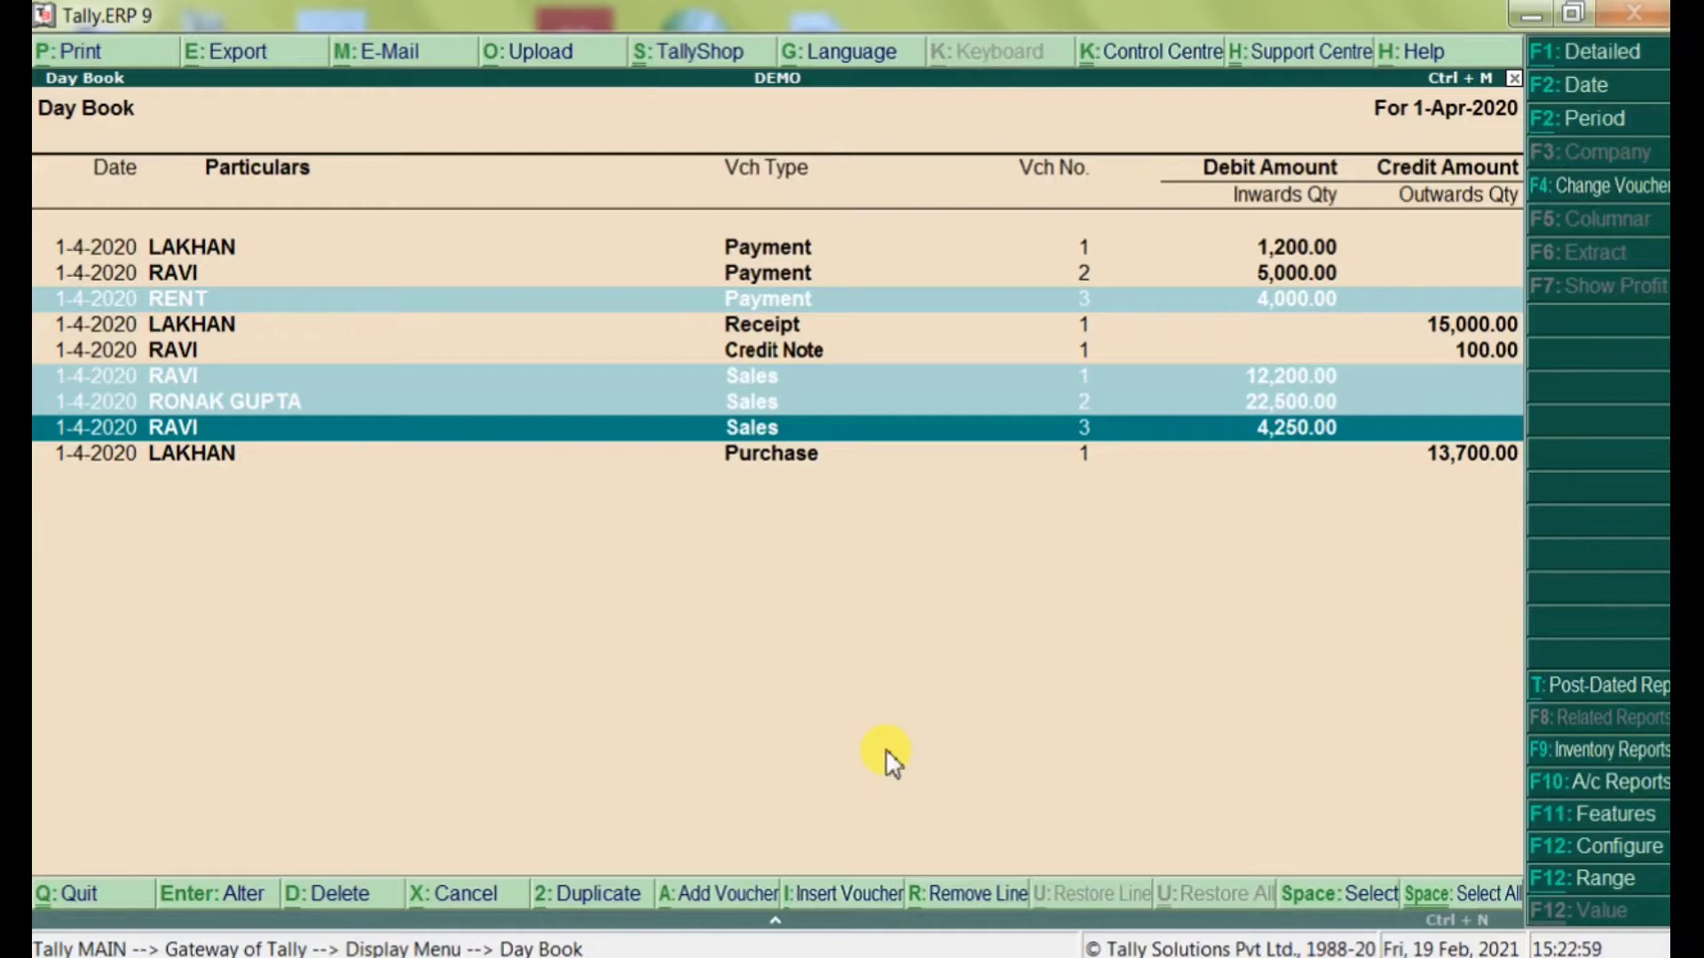
key("alt+r")
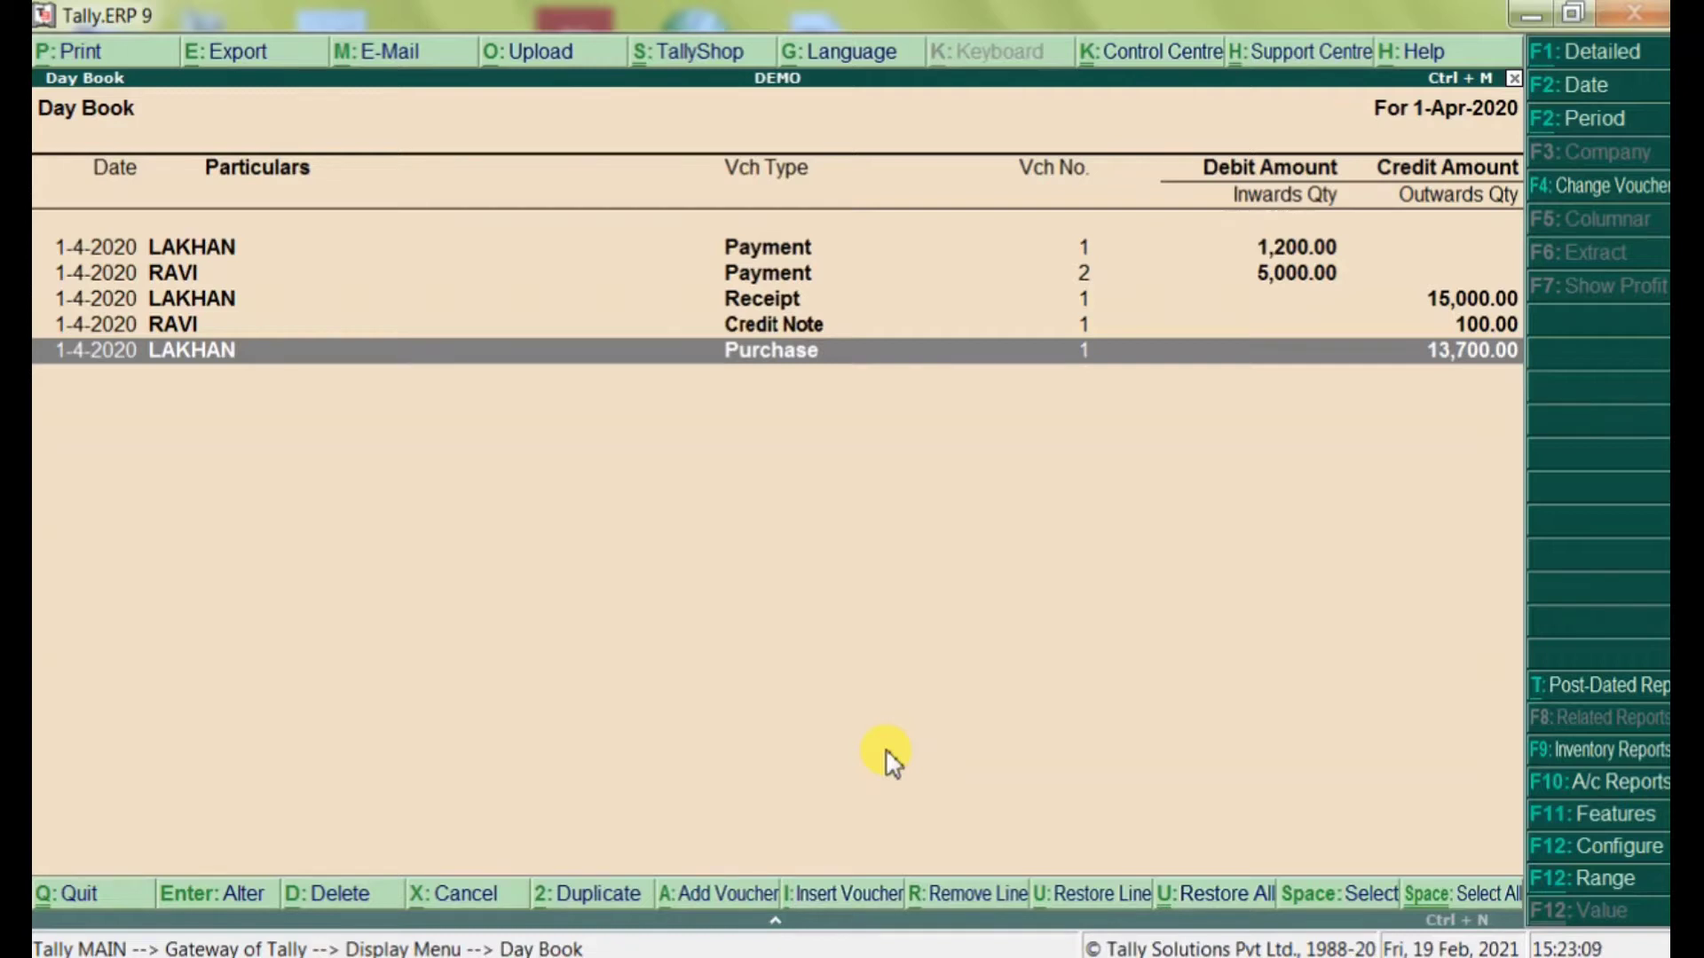
key("alt+u")
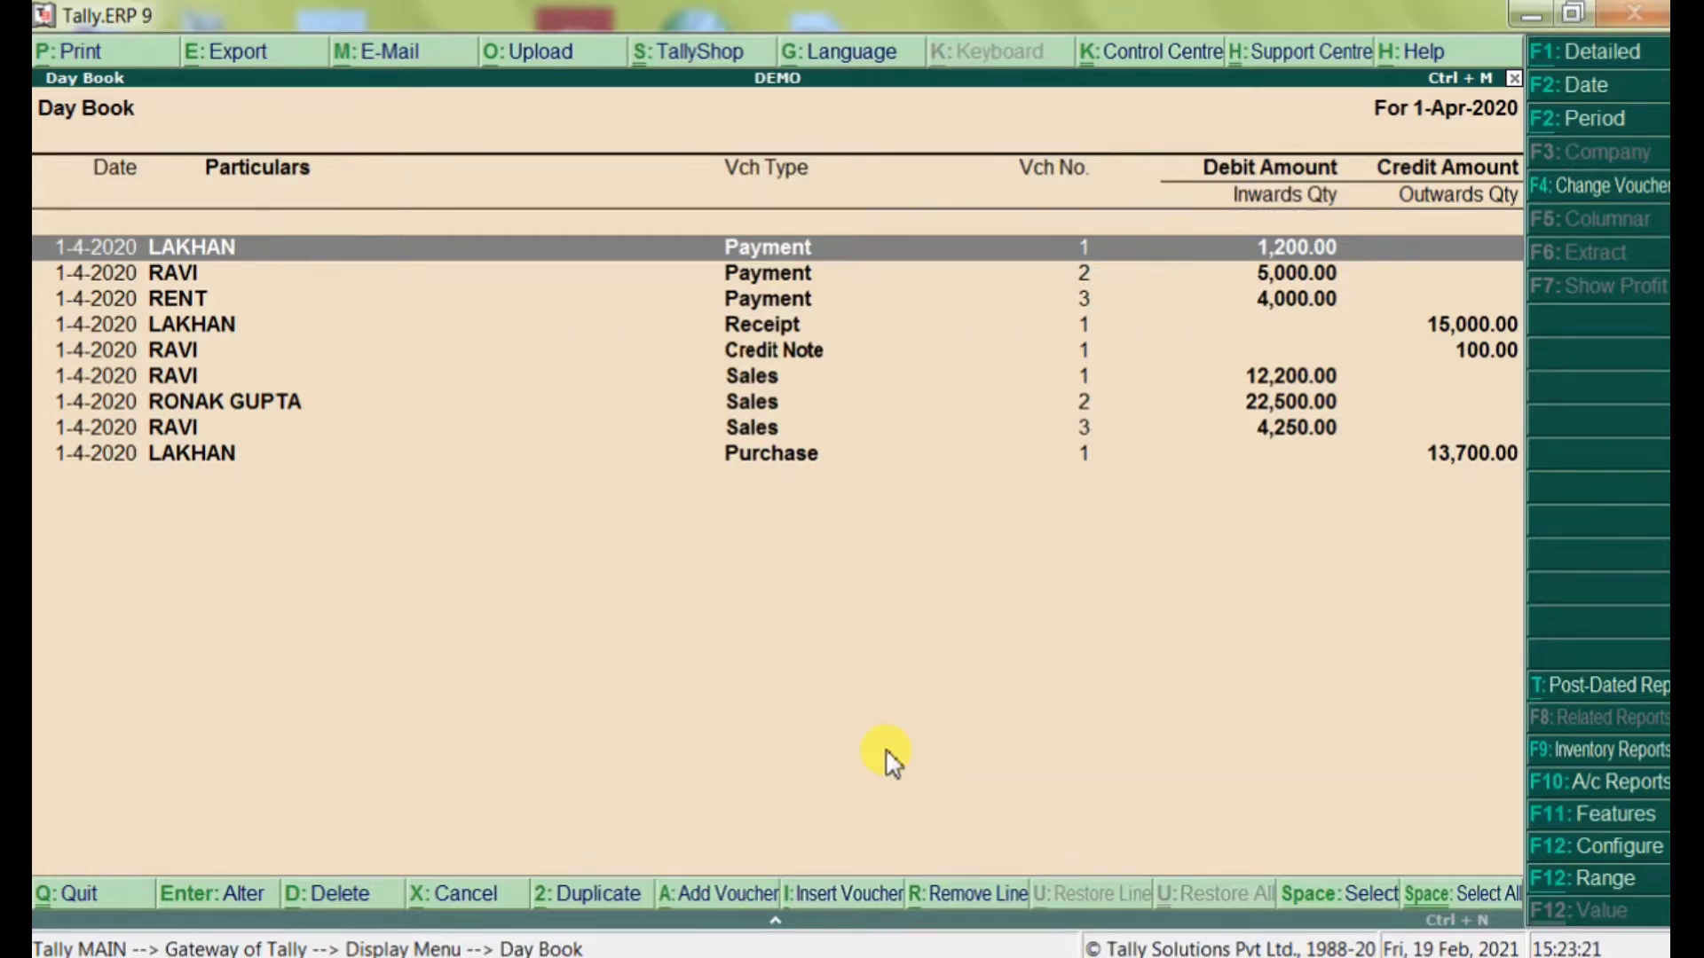
Step: Select and remove every line of the Day Book at once, and restore all of them
key("ctrl+space")
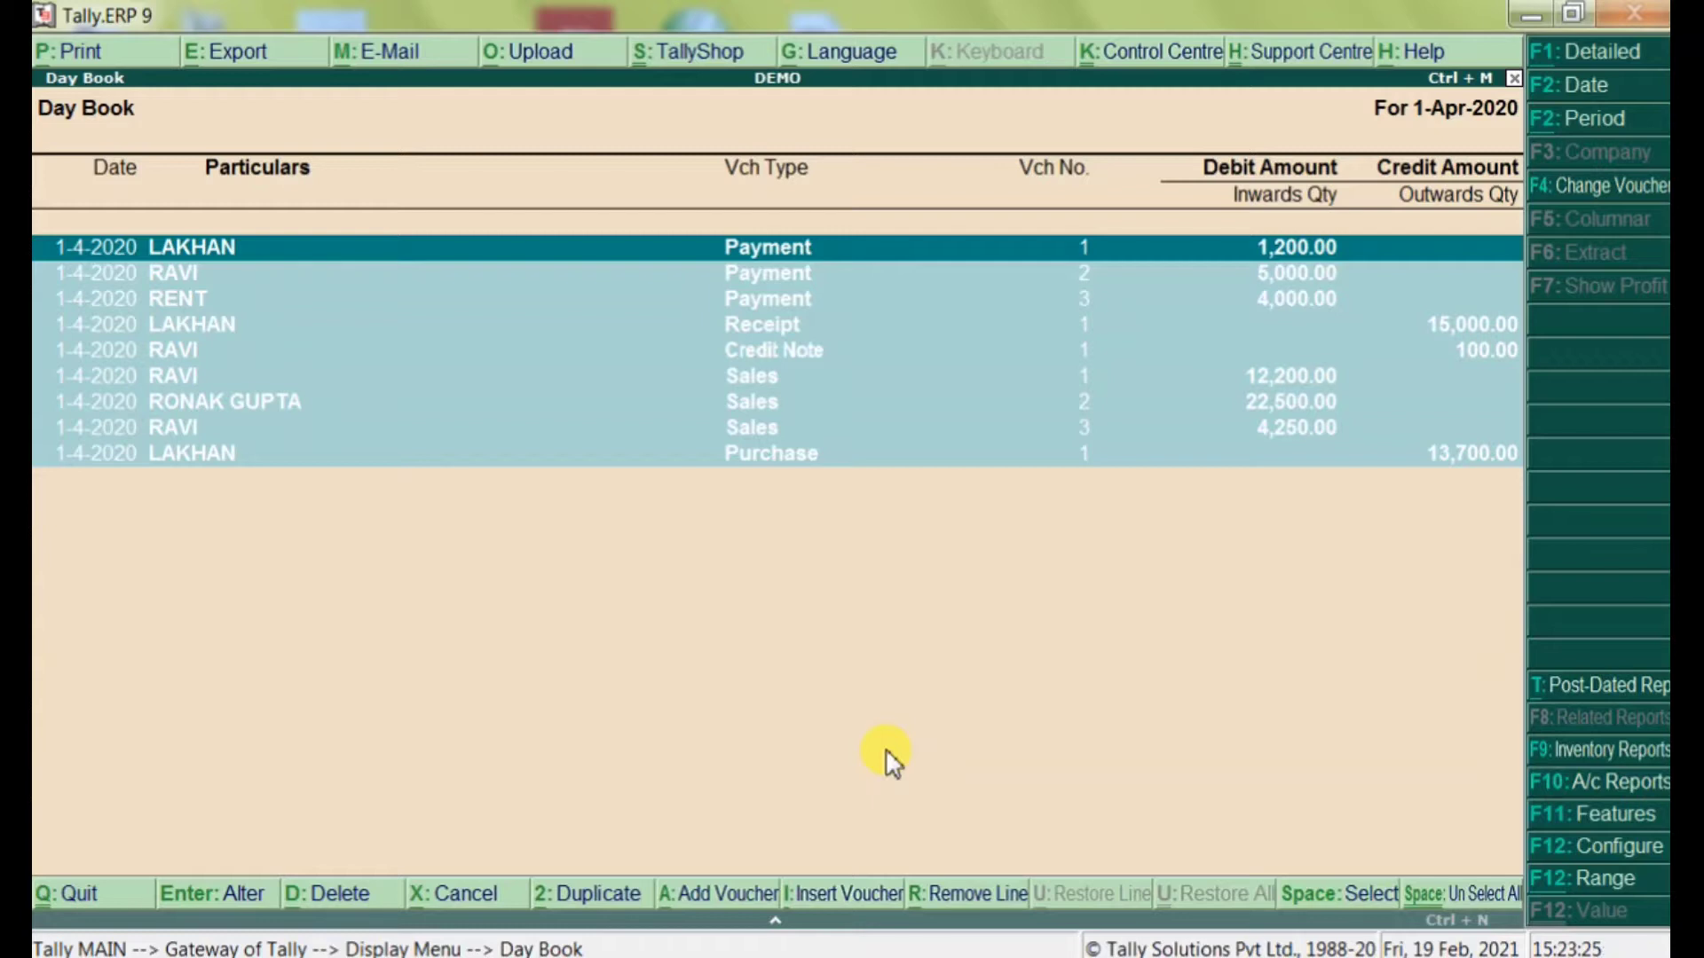
key("alt+r")
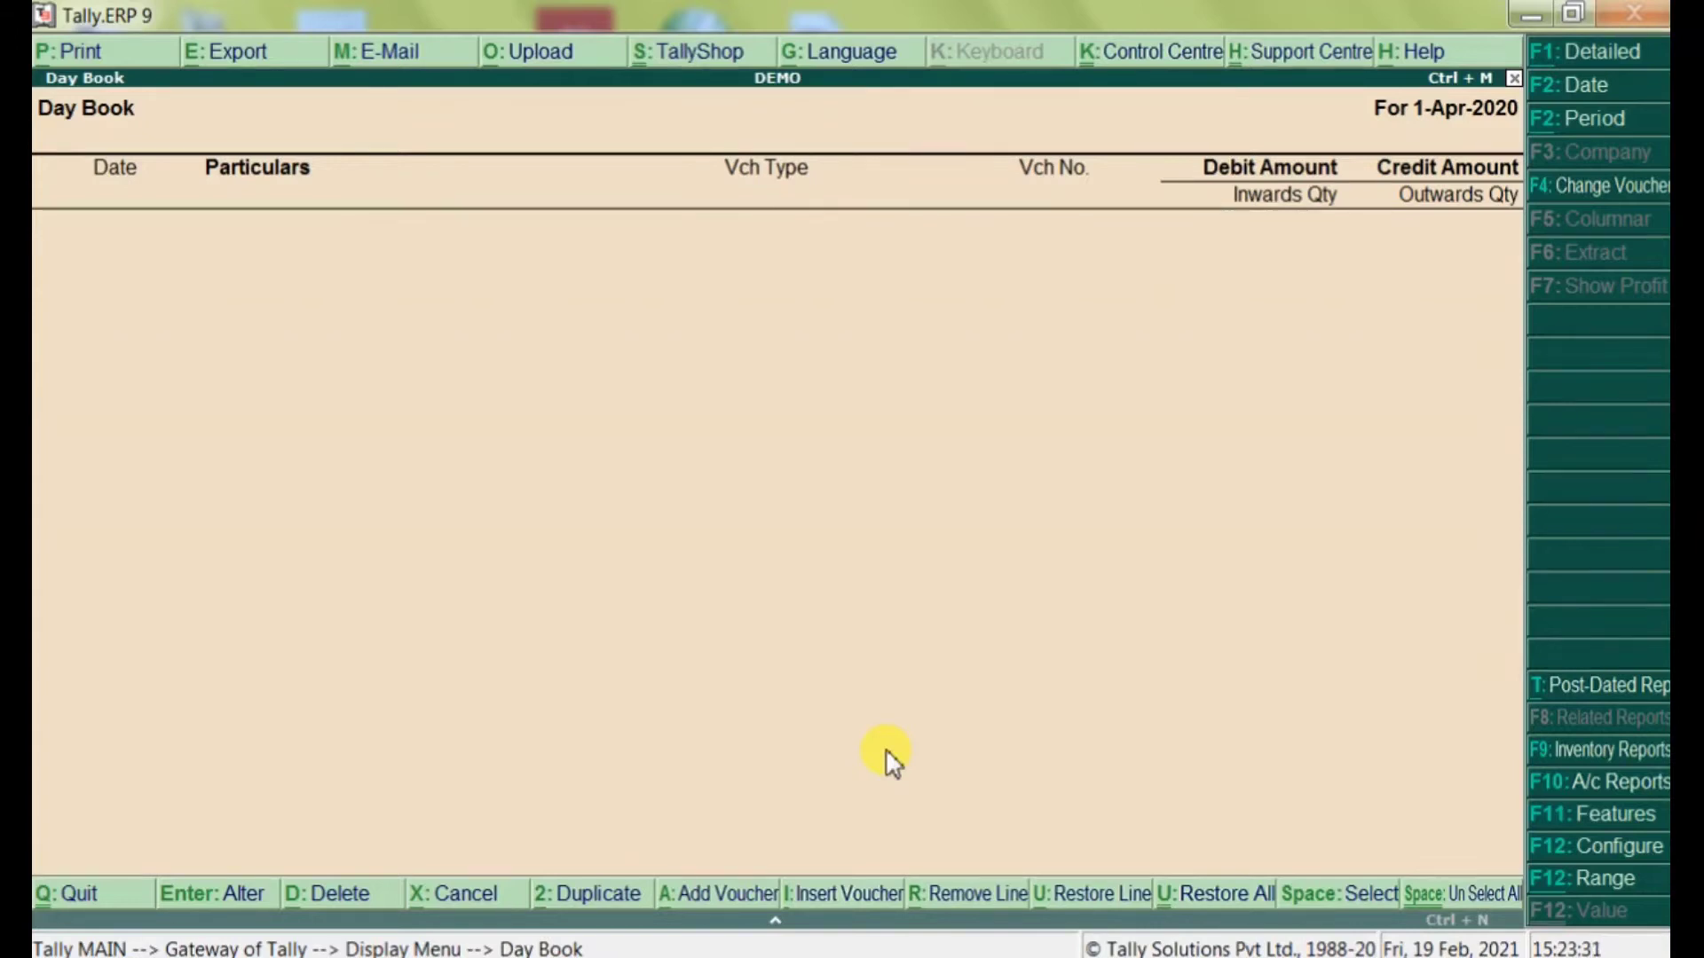
key("ctrl+u")
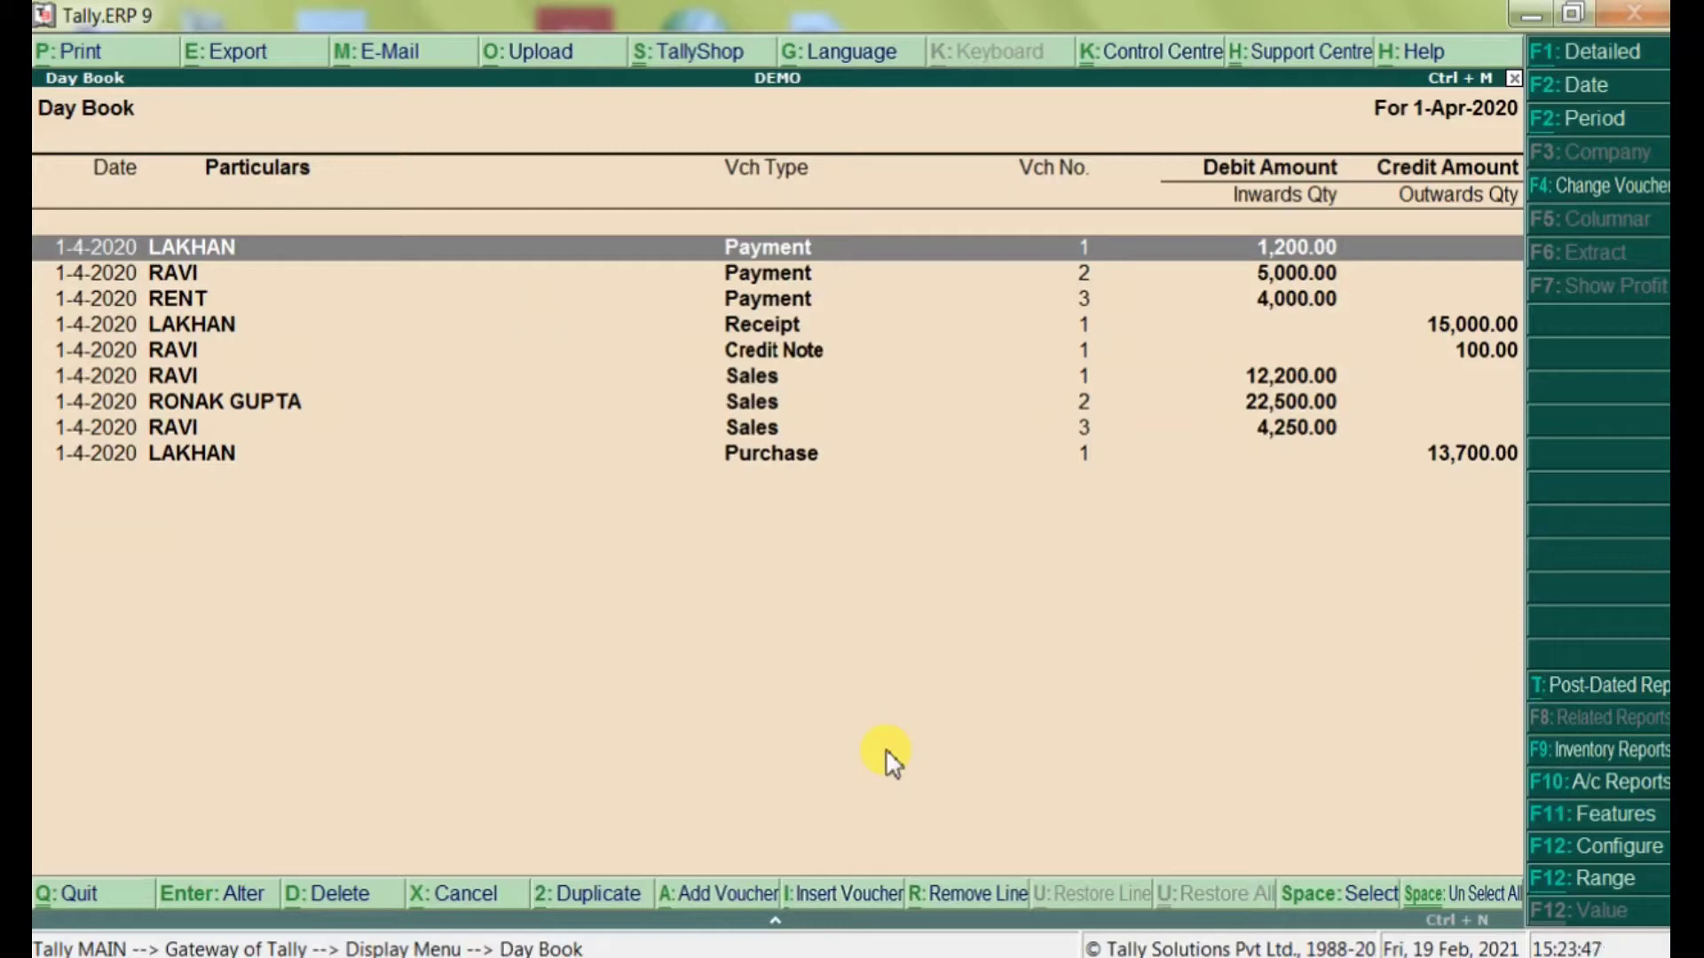
Step: Leave the Day Book and open the April voucher list of the Sales Register in Account Books
key("Escape")
key("Escape")
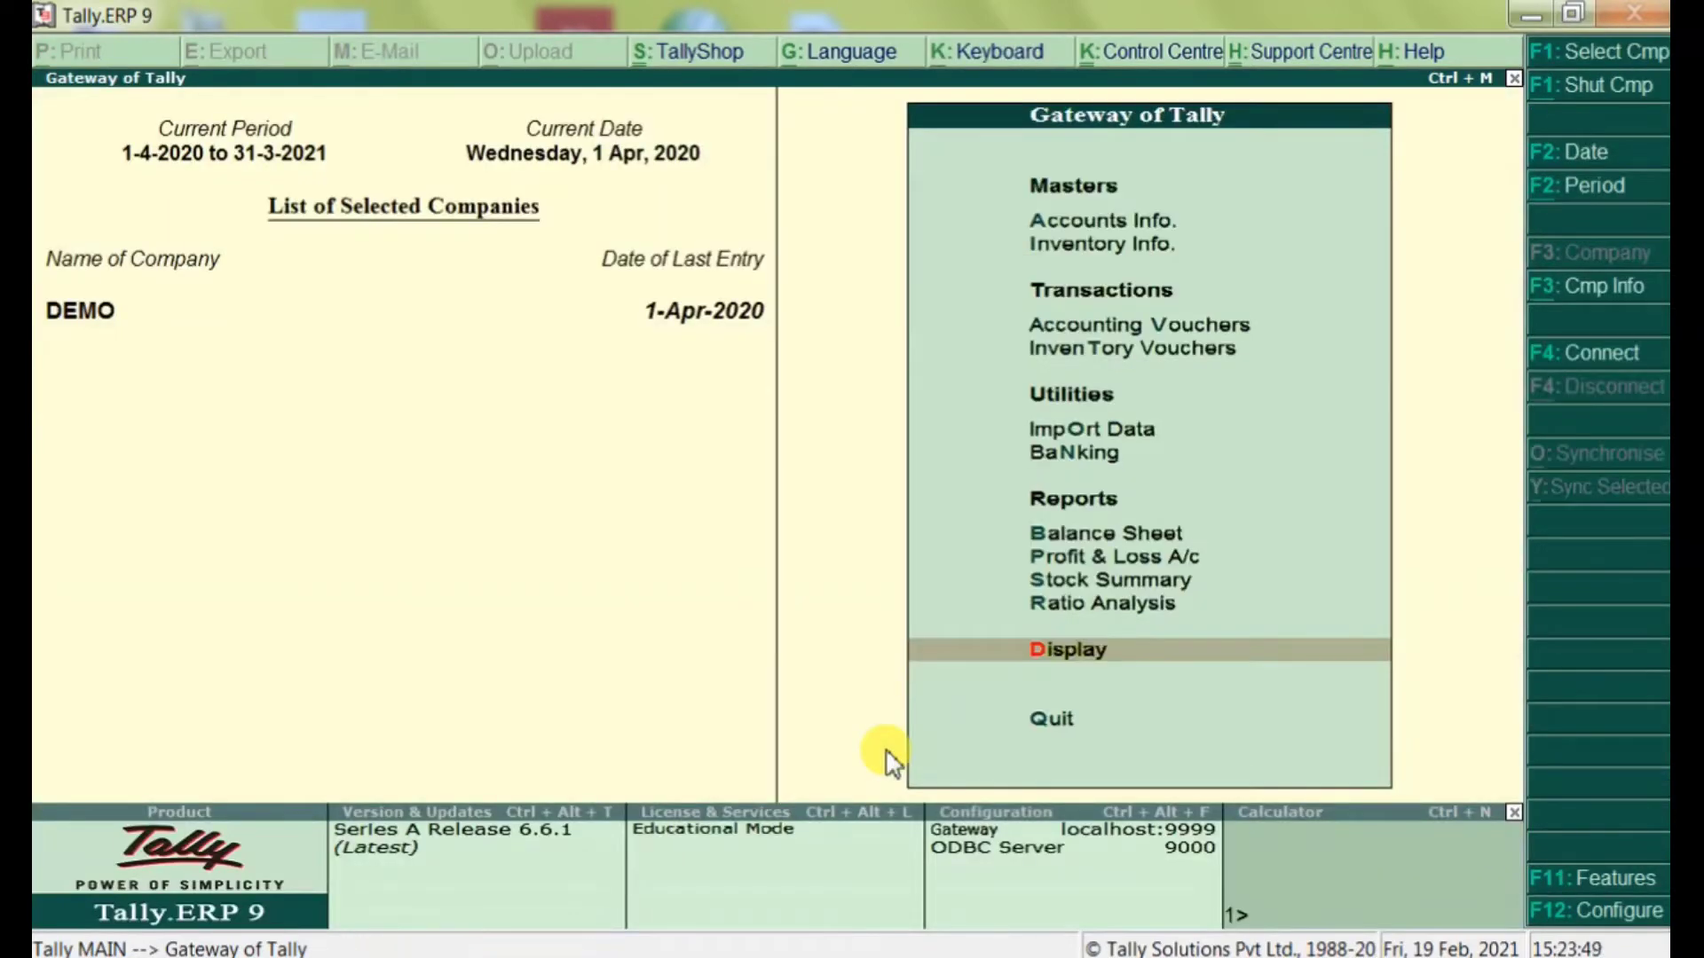
key("Return")
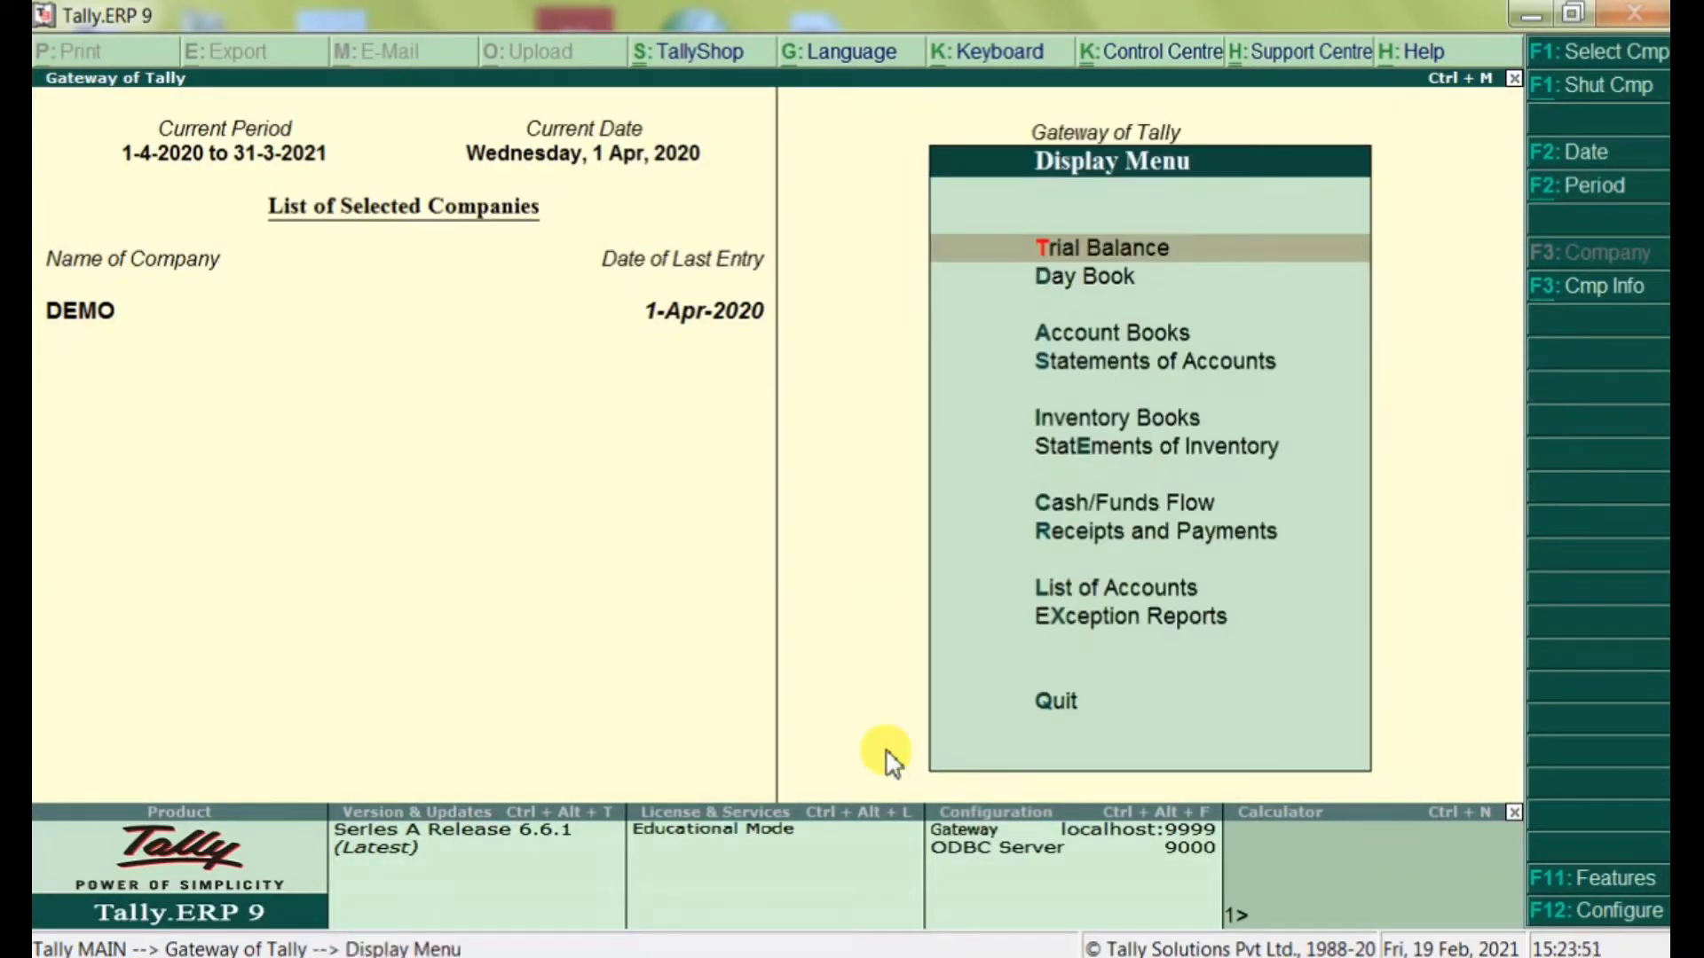
key("Down")
key("Down")
key("Return")
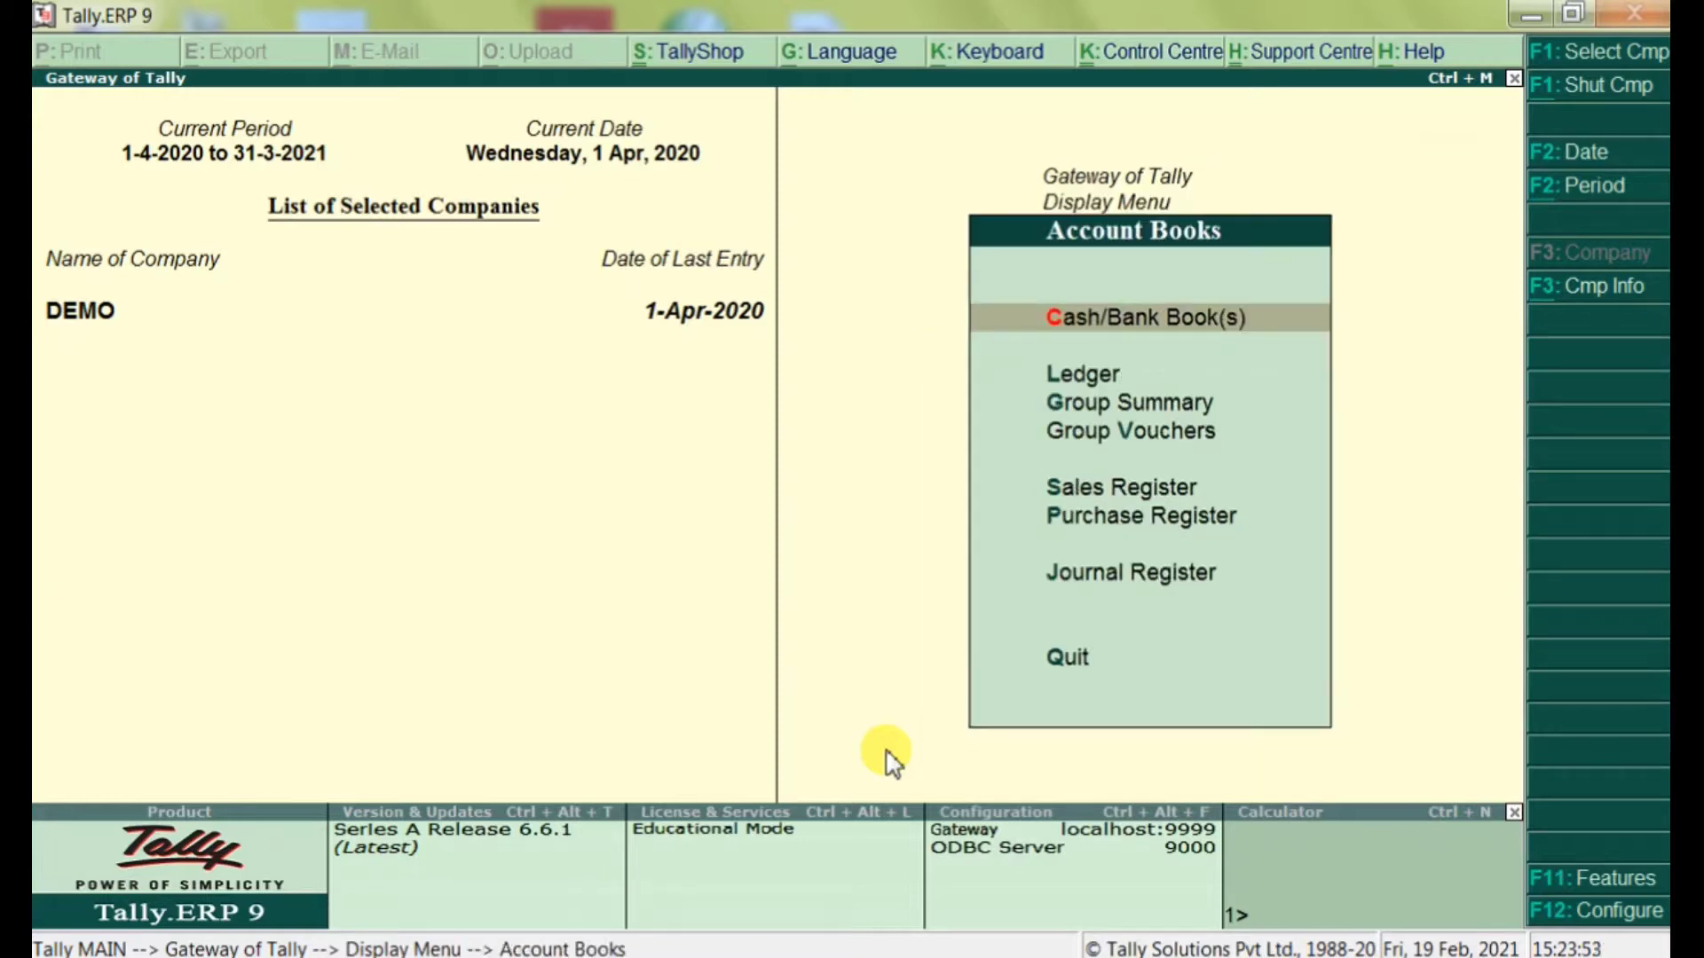
key("Down")
key("Down")
key("Down")
key("Down")
key("Return")
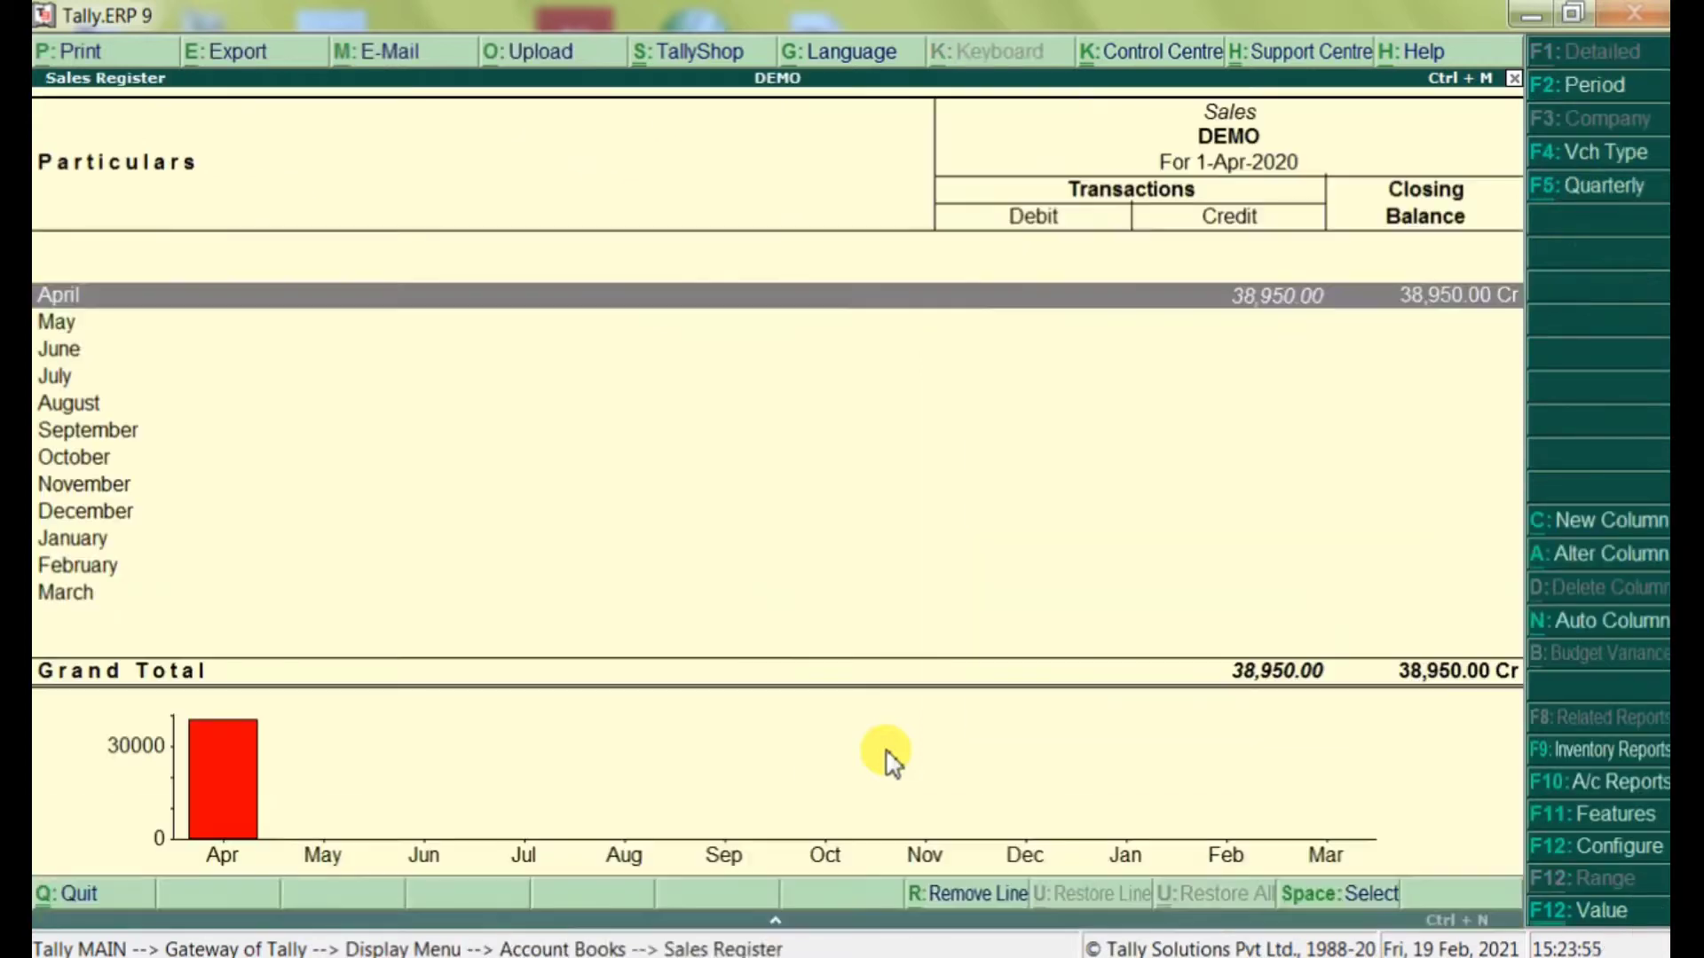
key("Return")
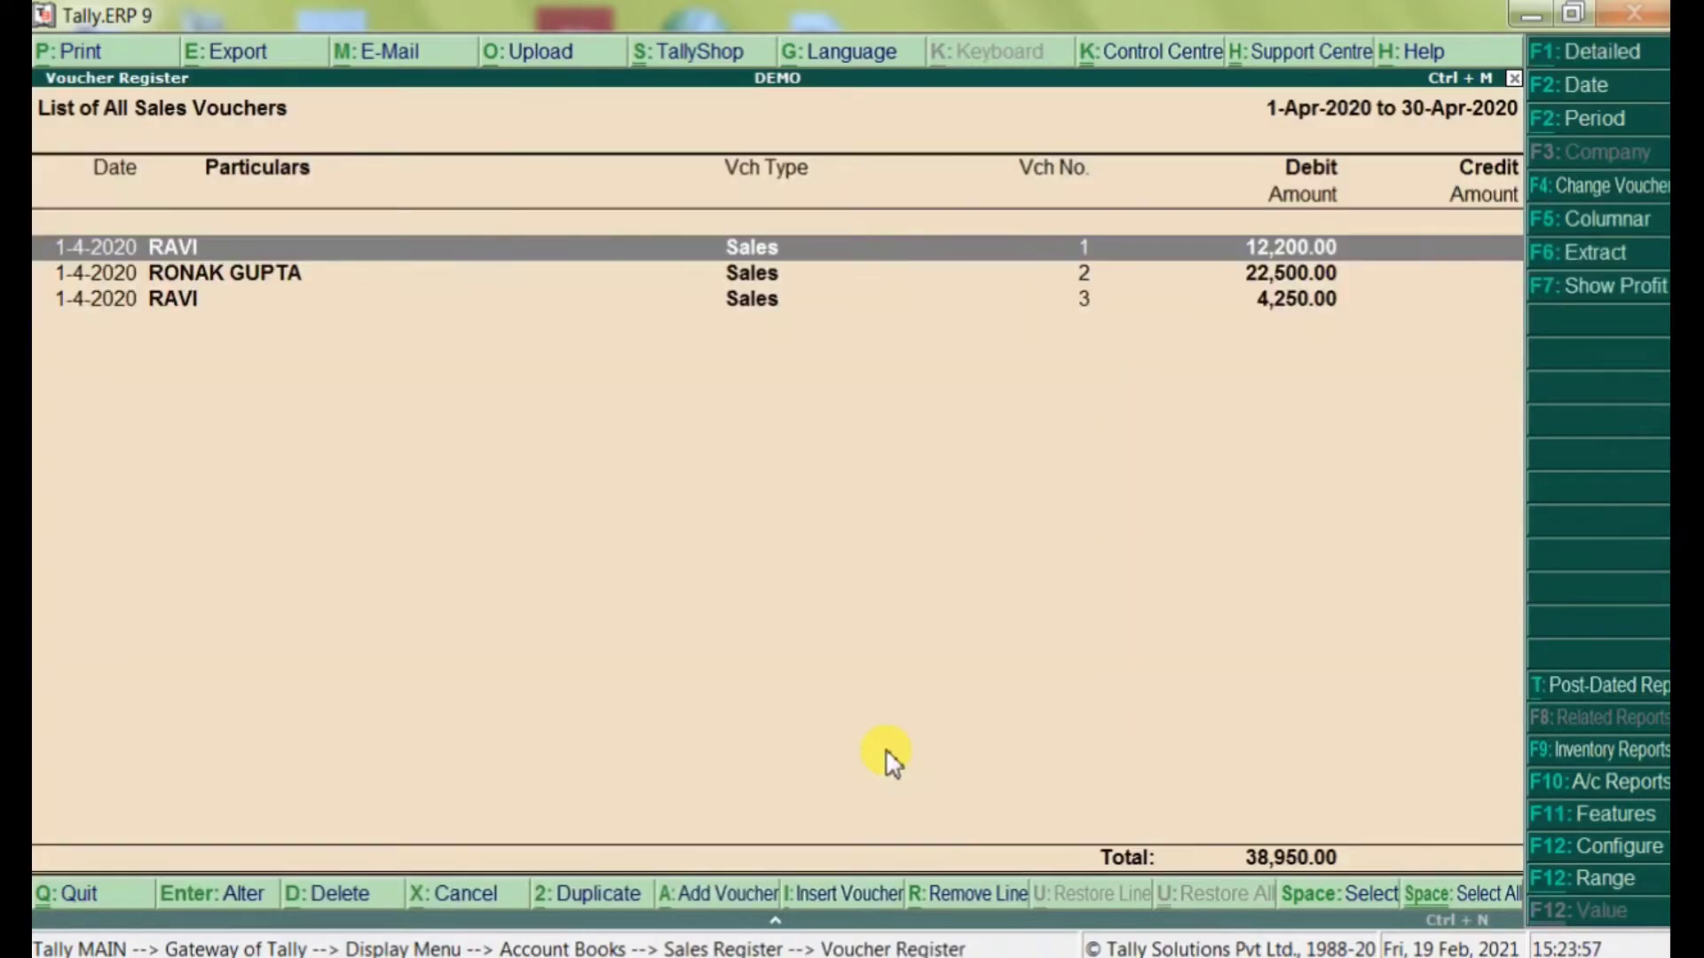
Step: Open Sales voucher 2 to view its details, and return to the April sales voucher list without changes
key("Down")
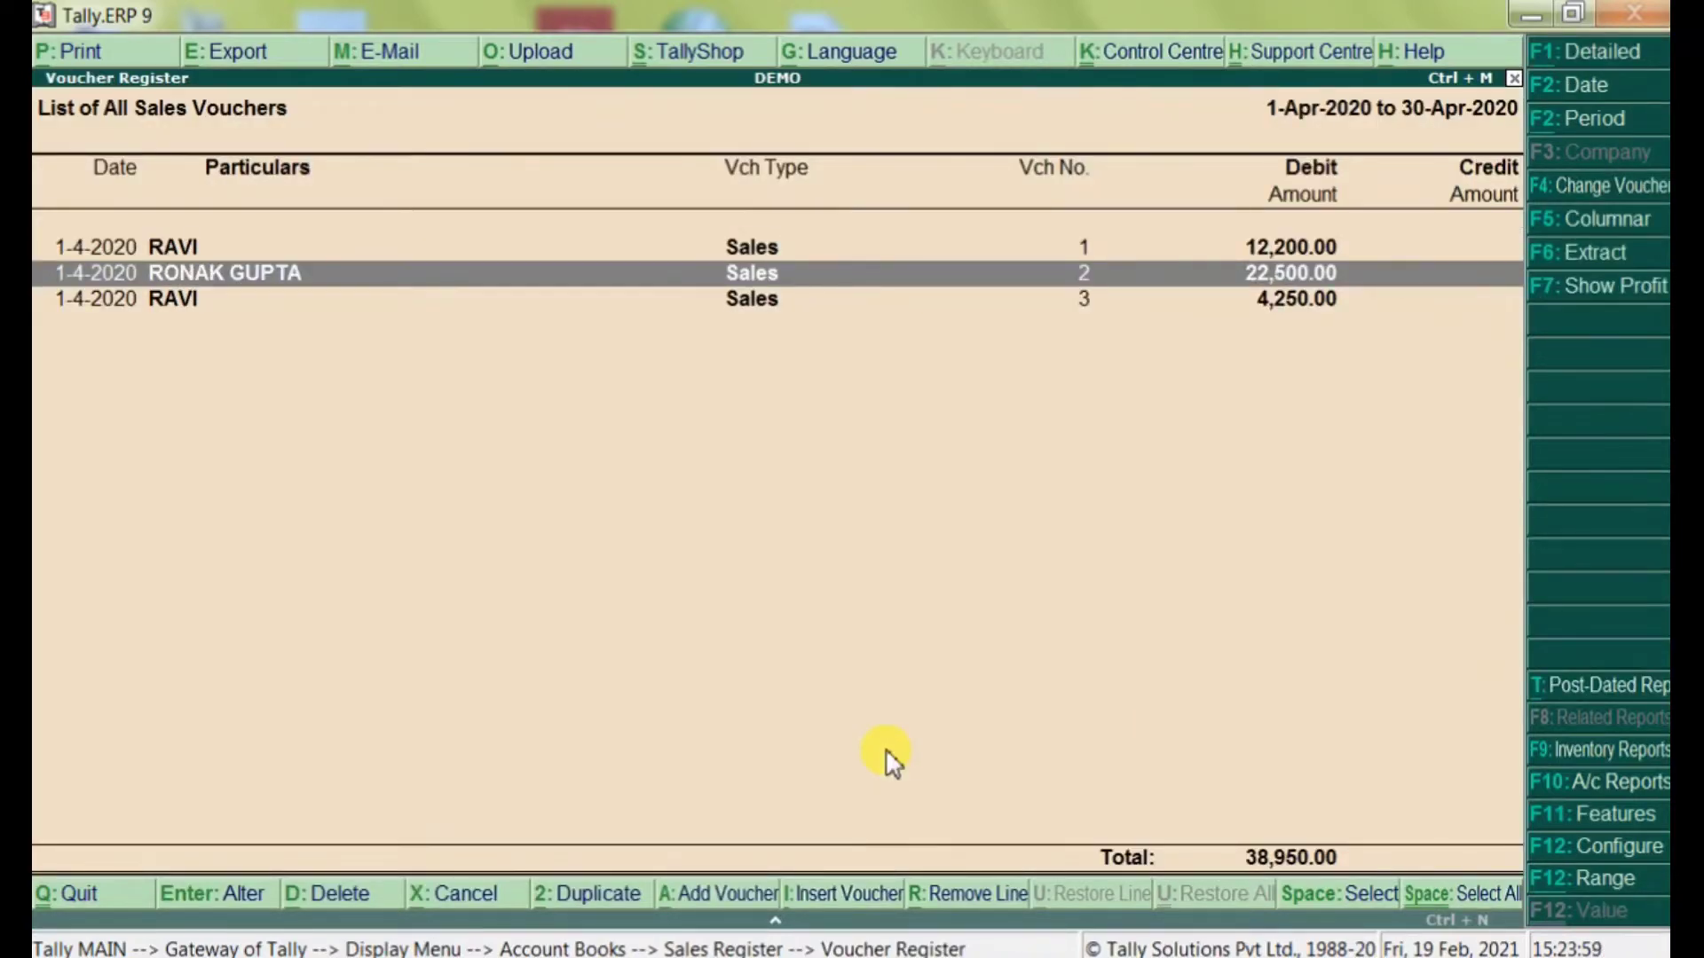
key("Return")
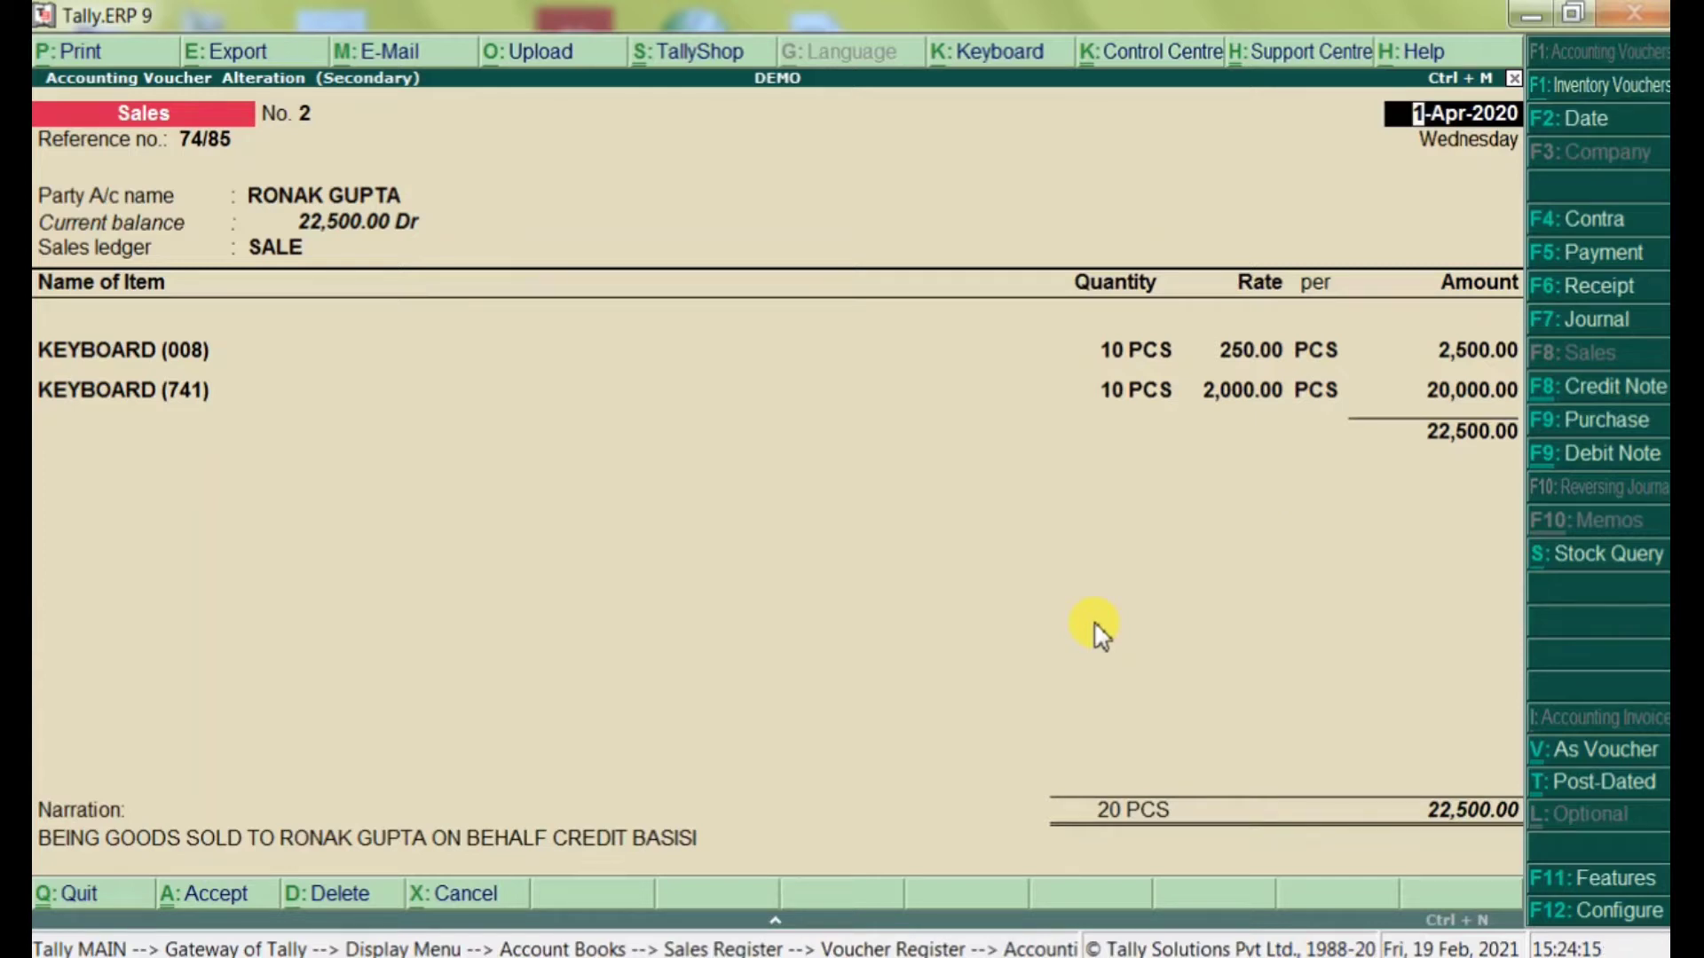
key("Escape")
key("Return")
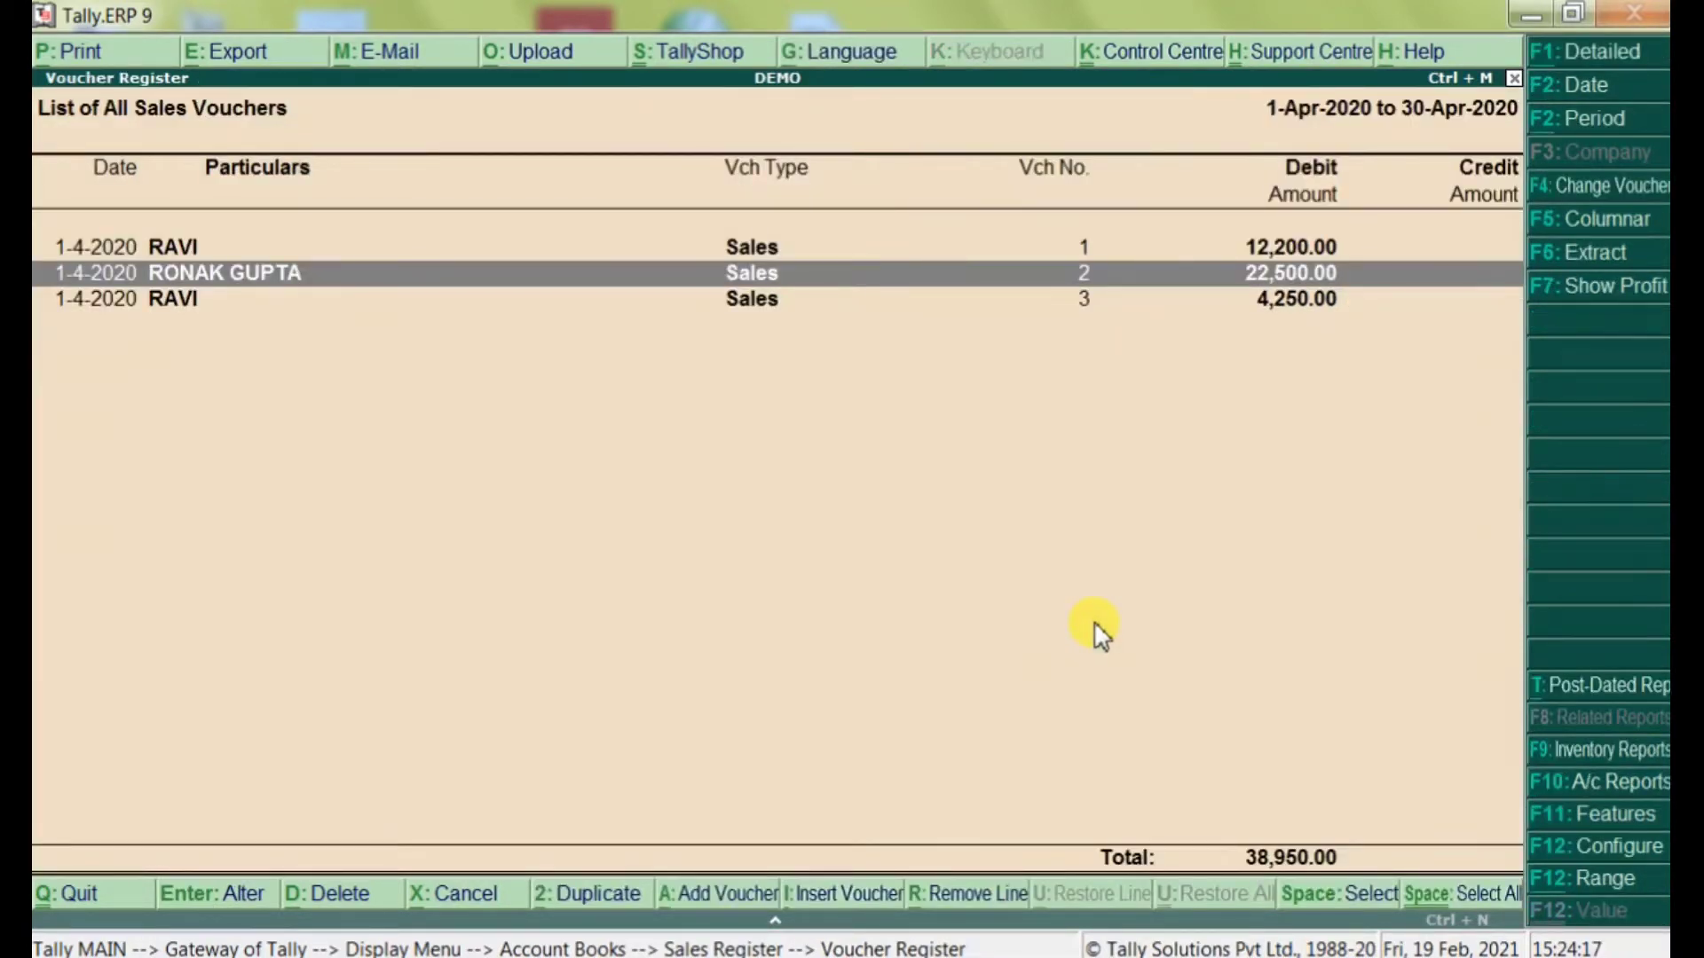
Step: Review Sales voucher 2 twice more from the April list, quitting it each time without saving
key("Return")
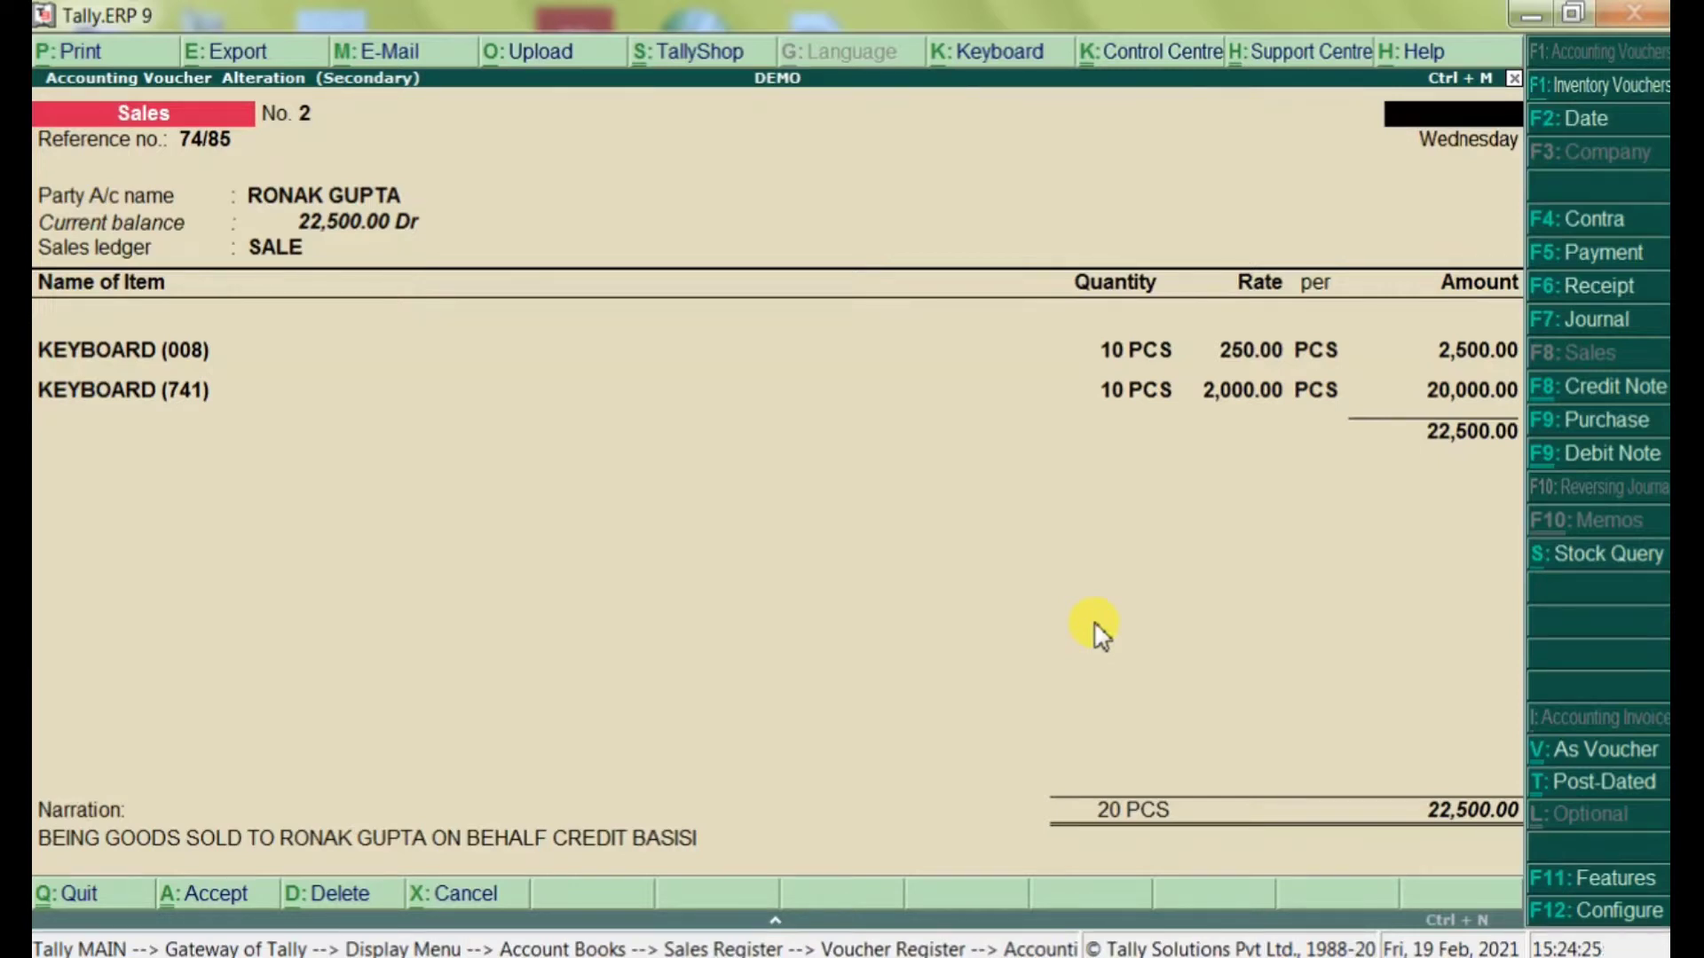
key("Escape")
key("y")
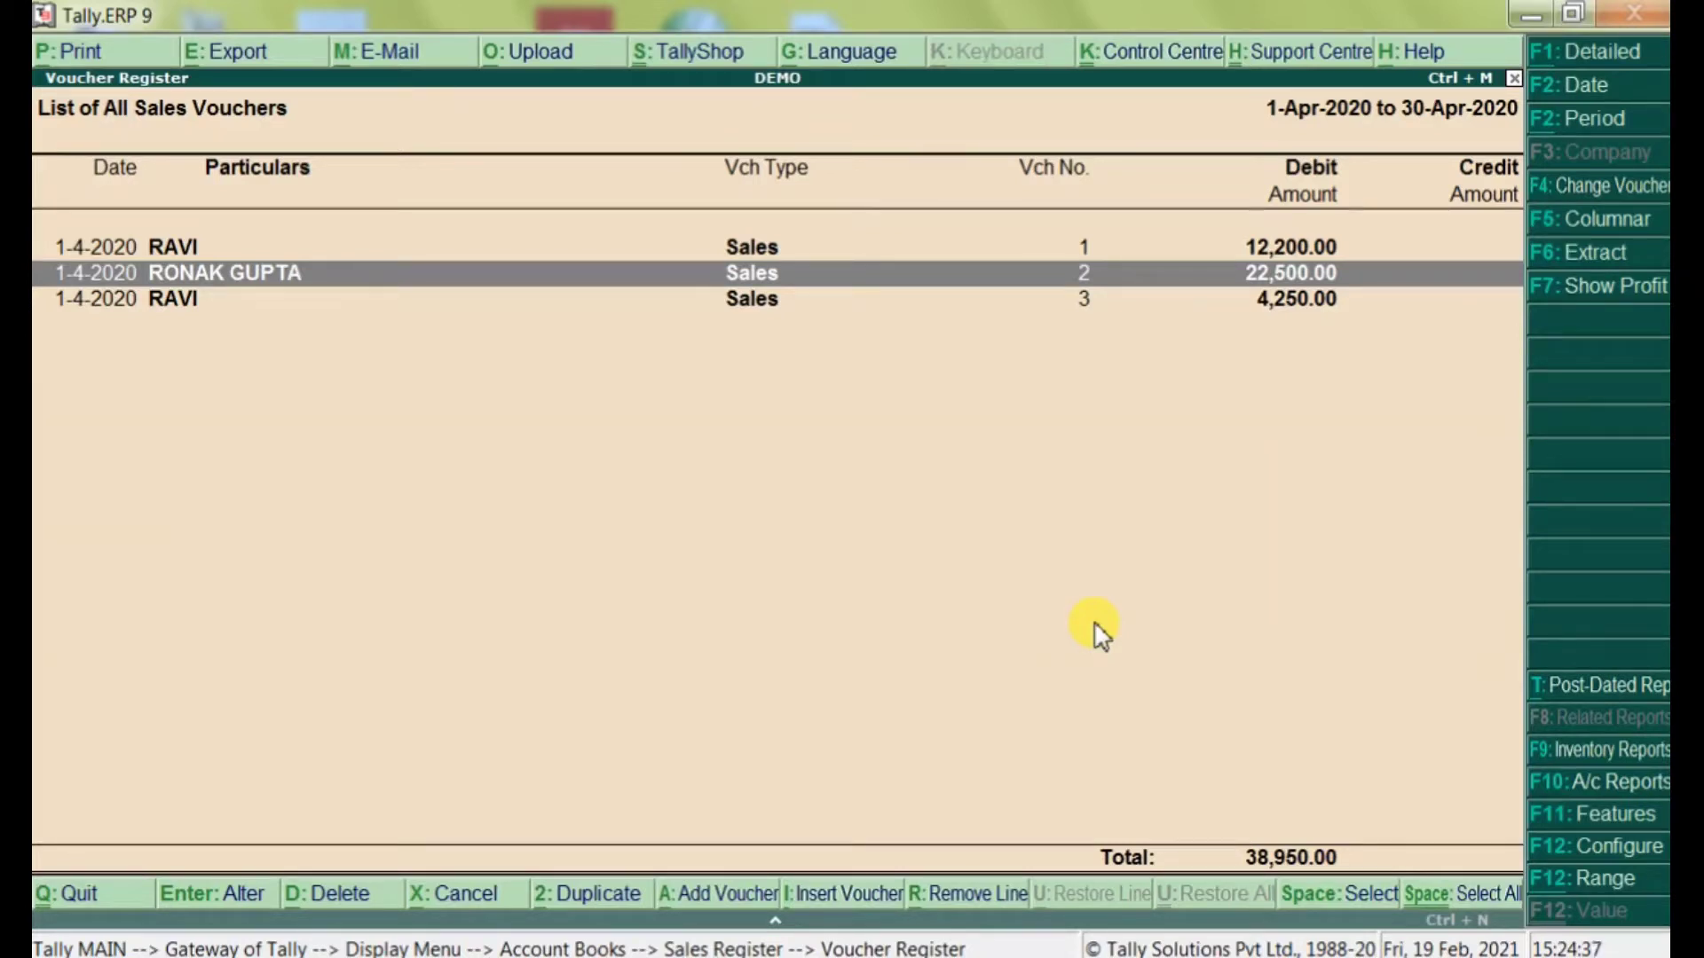
key("Return")
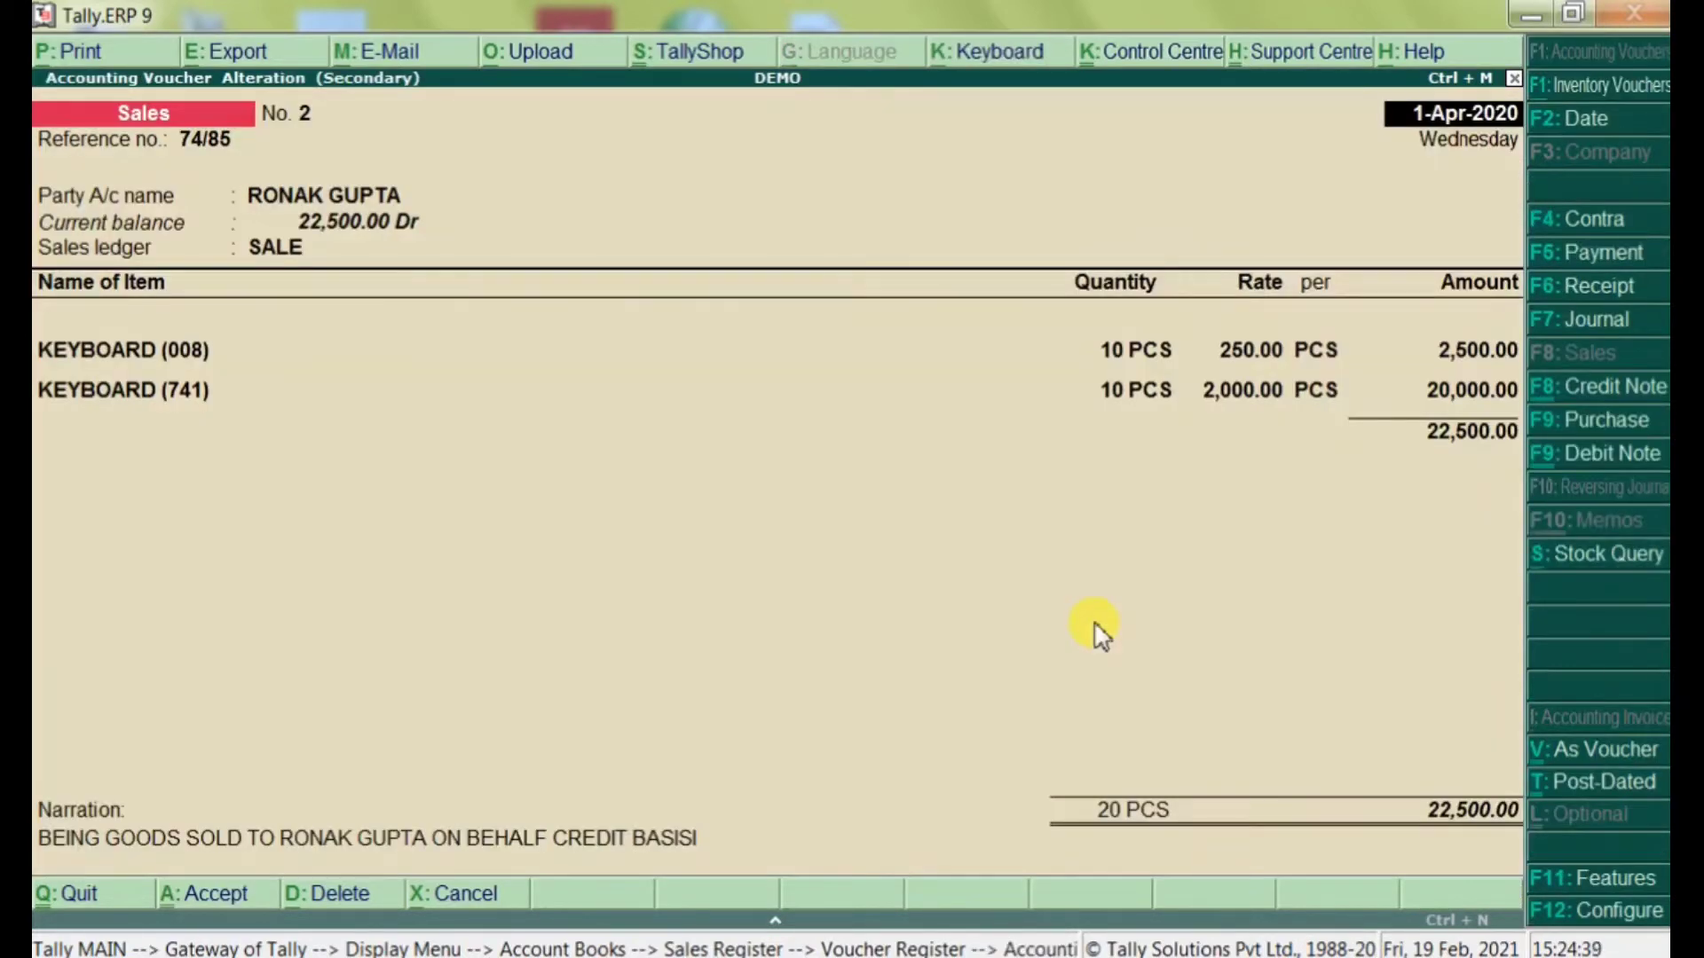
key("Escape")
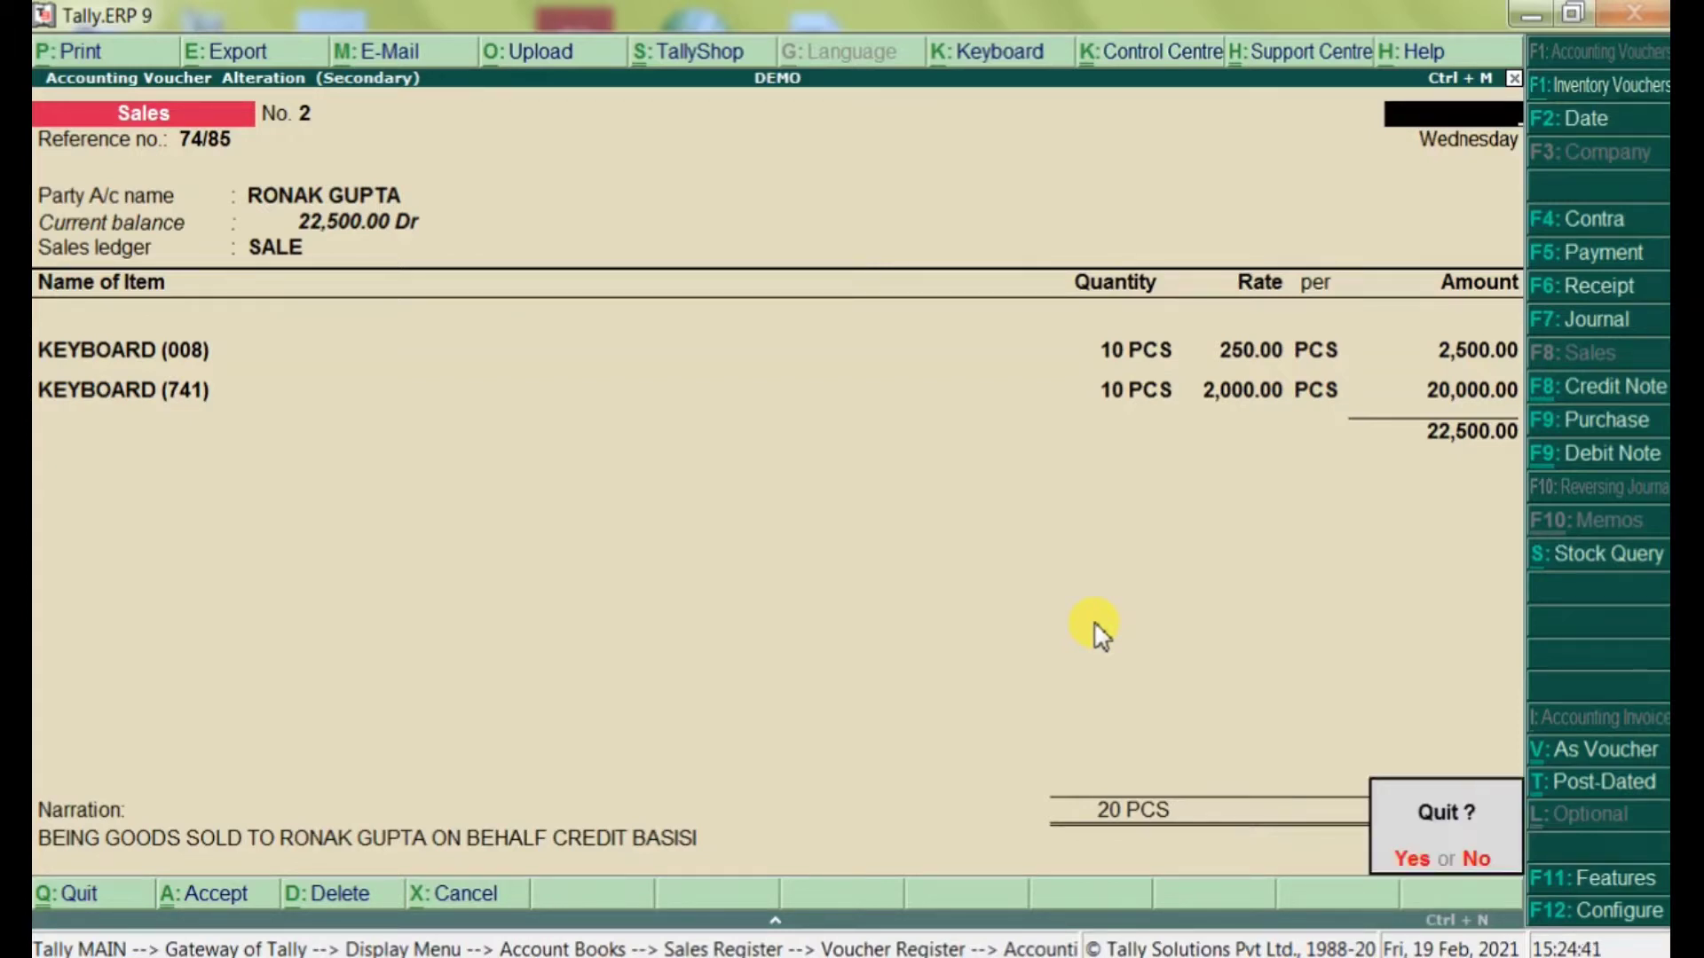
key("y")
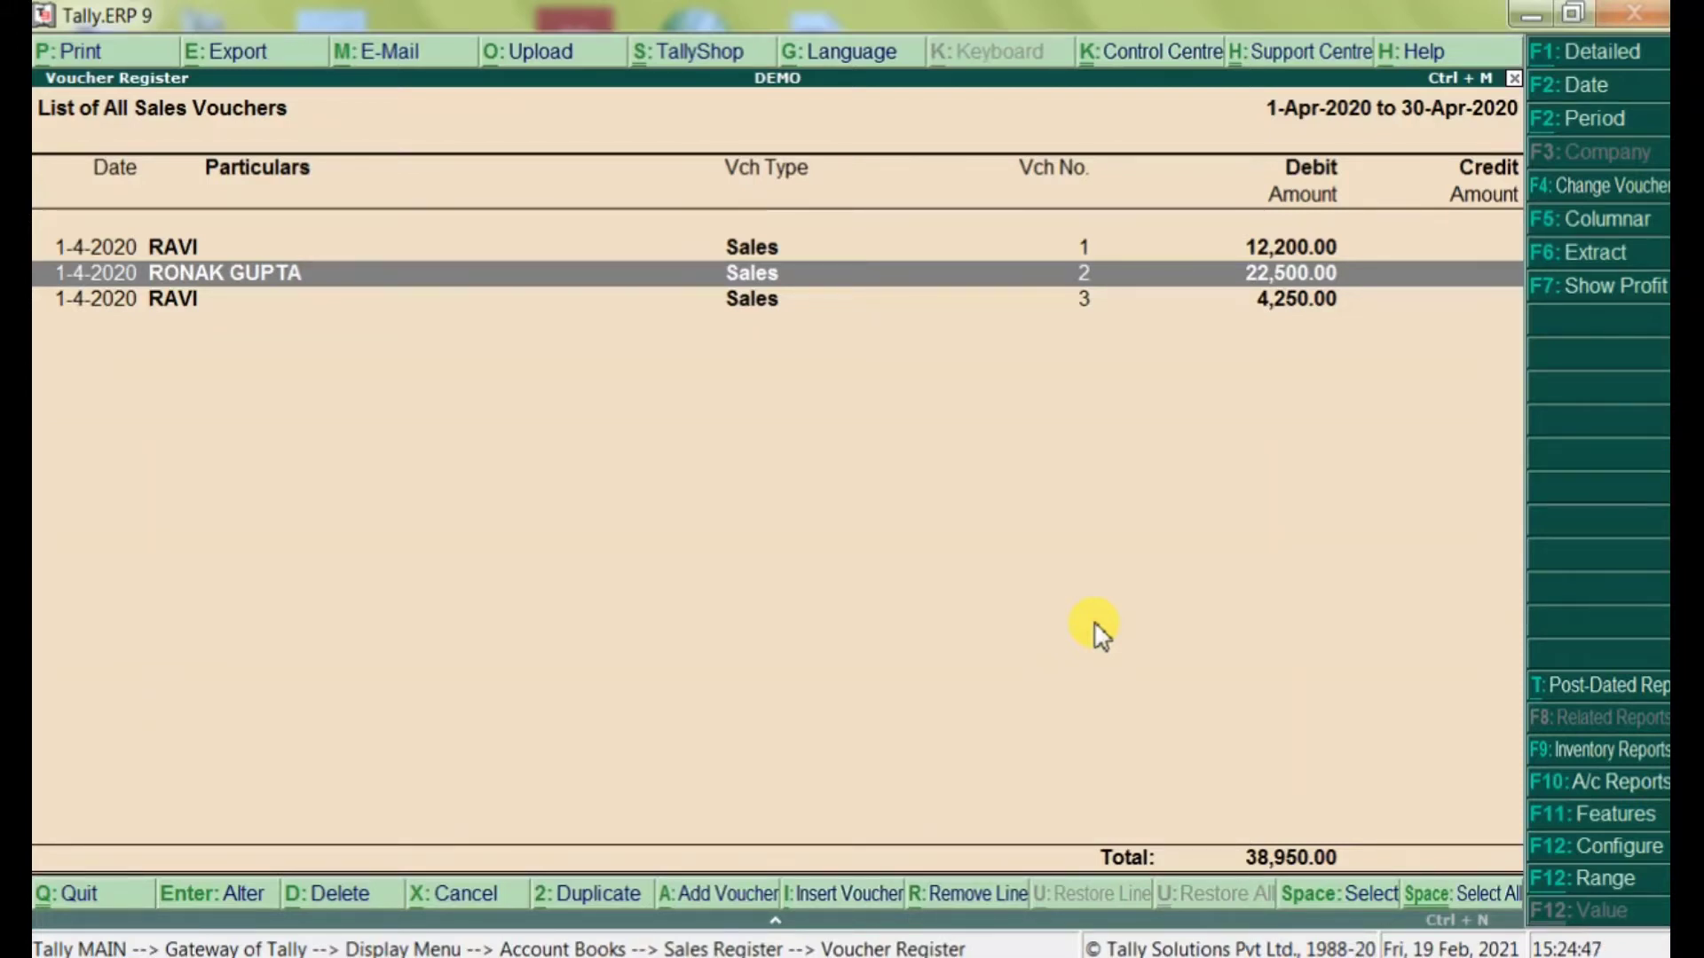
Step: Duplicate Sales voucher 2 and change the copy's party account to the customer listed directly below Cash
key("alt+2")
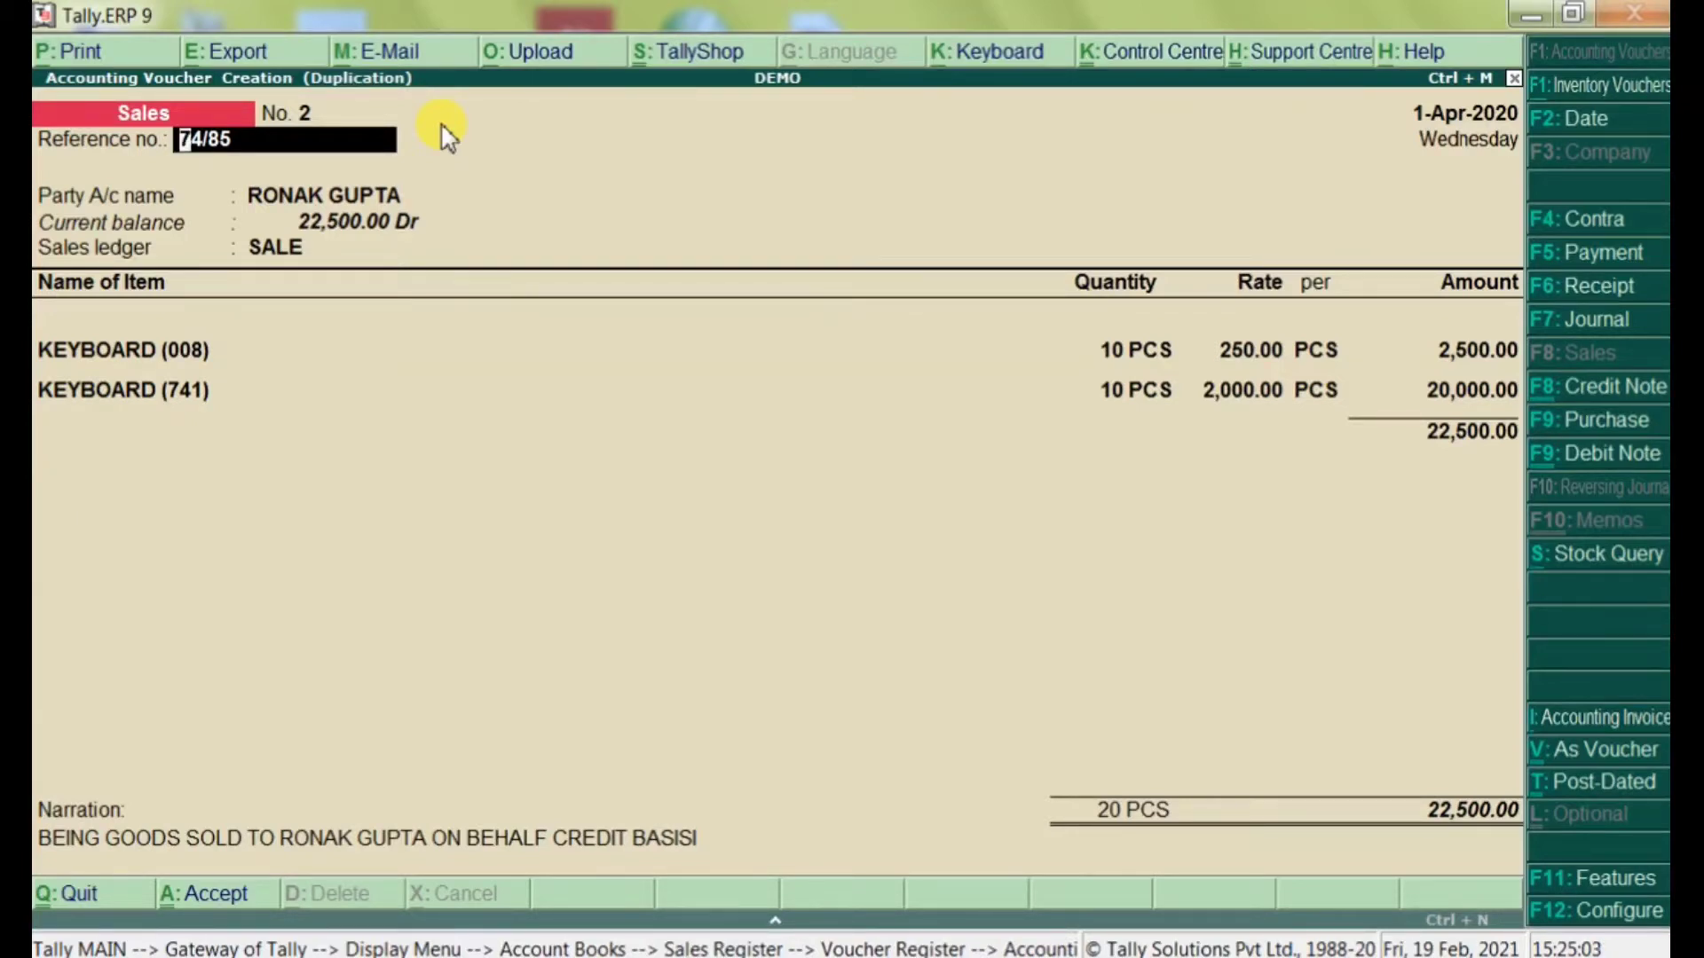
key("Return")
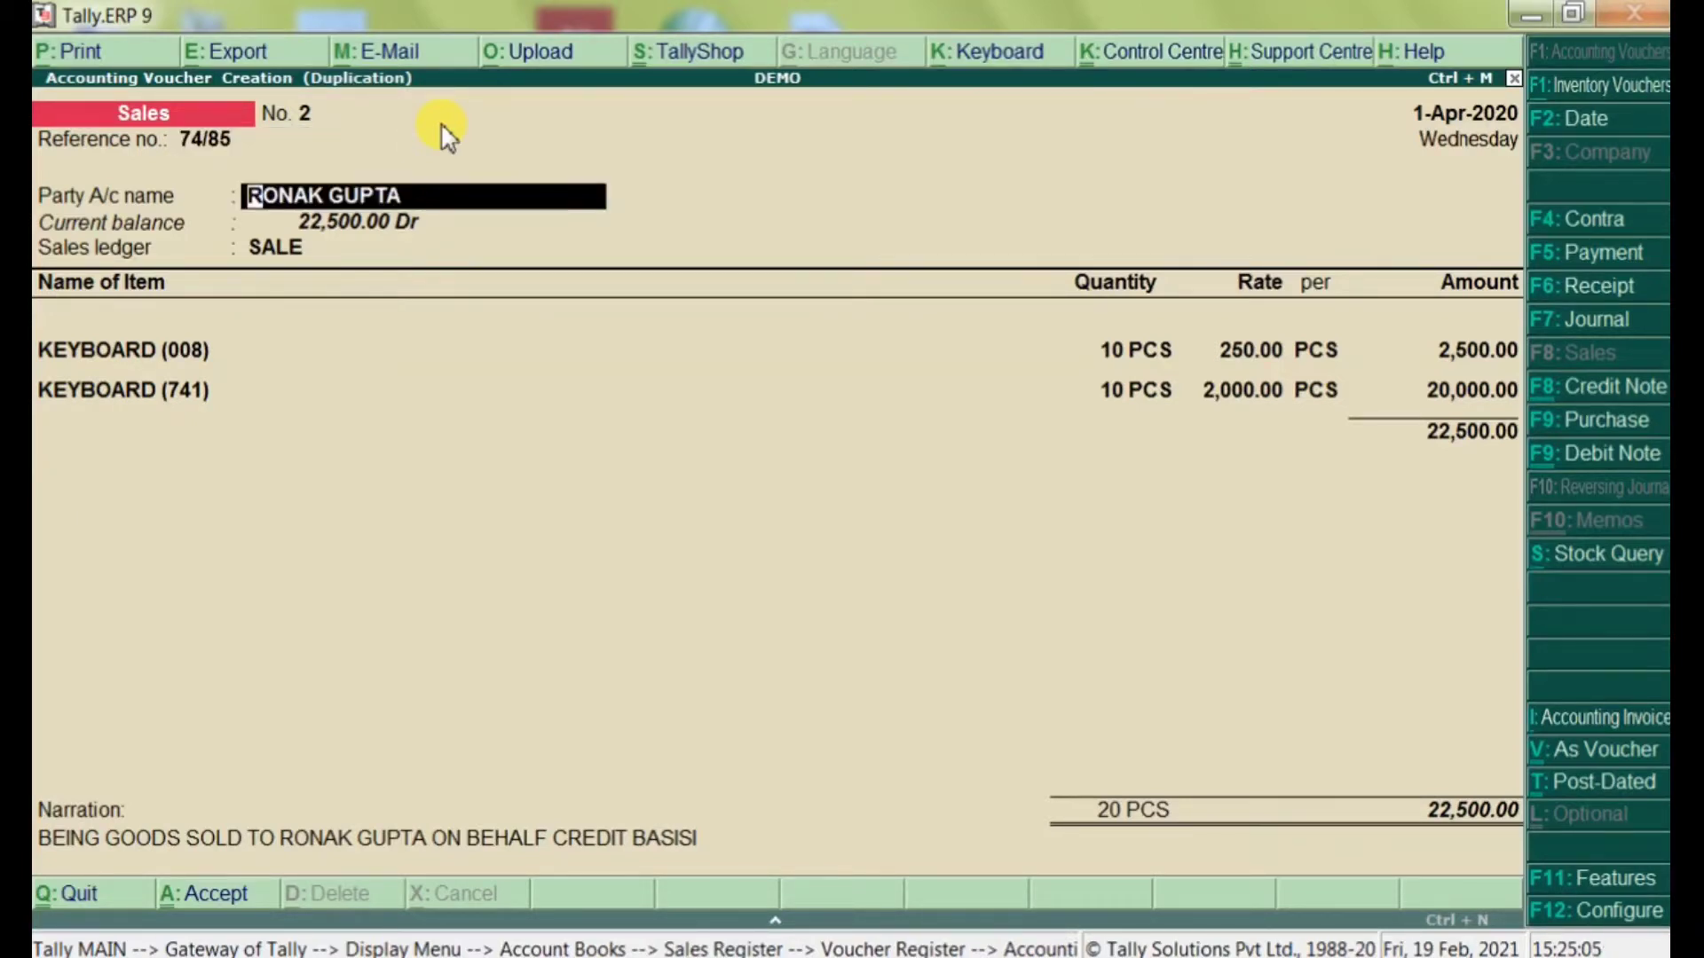
key("BackSpace")
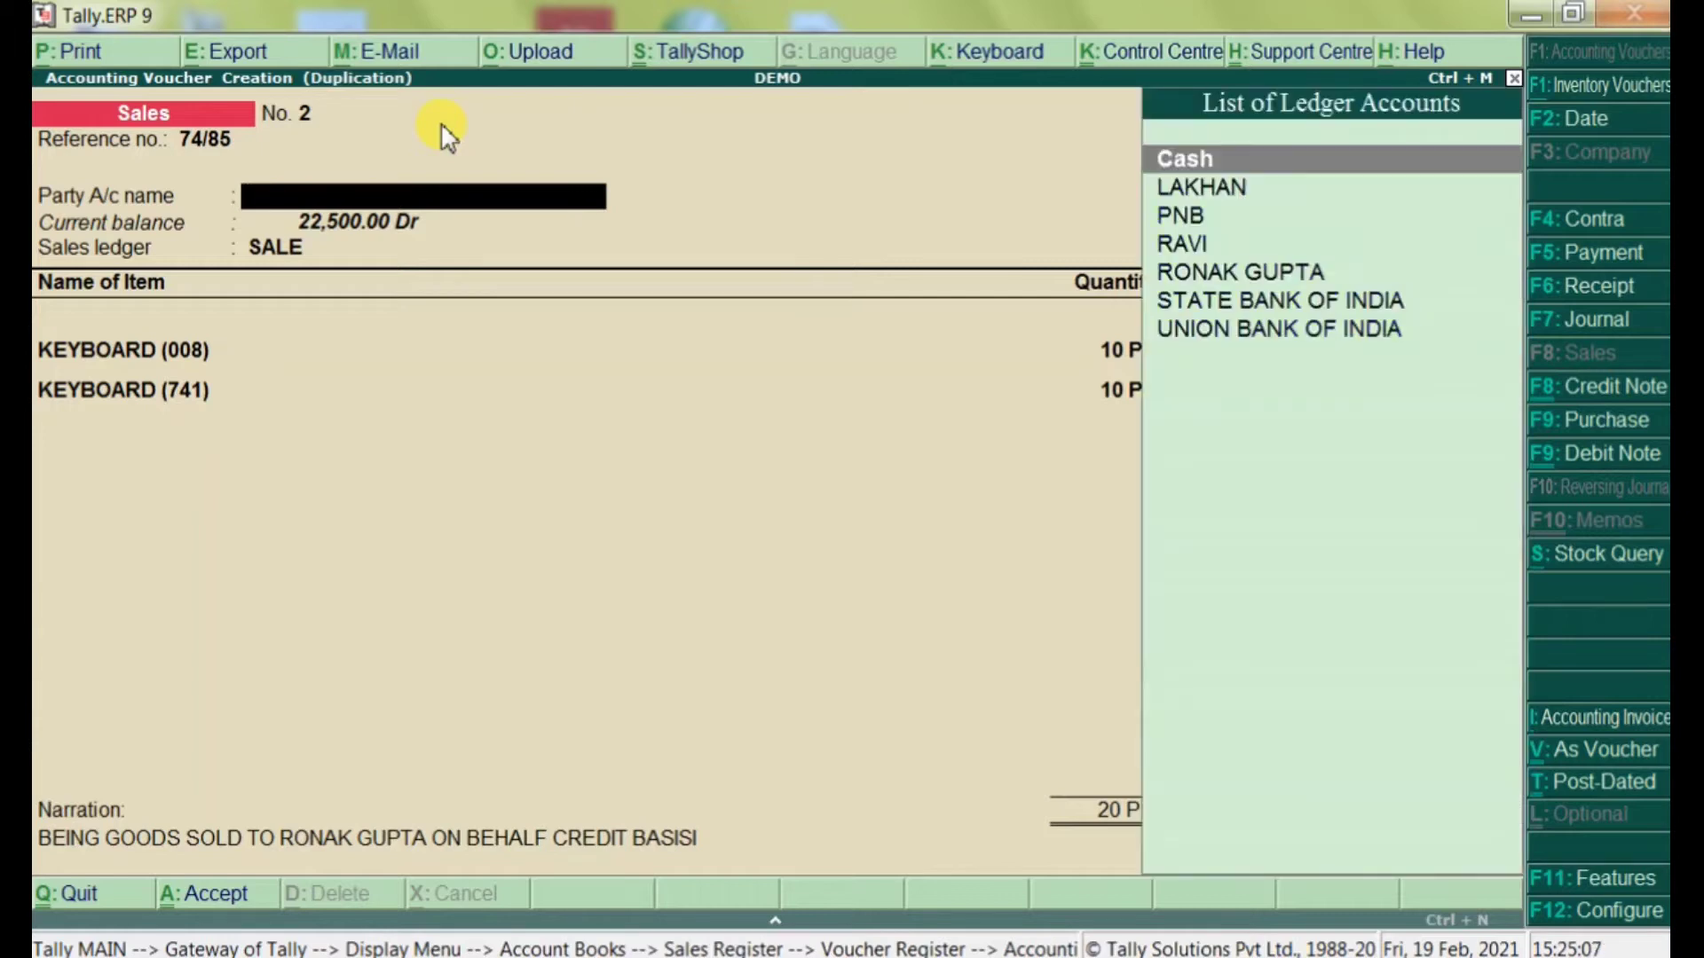
key("Down")
key("Return")
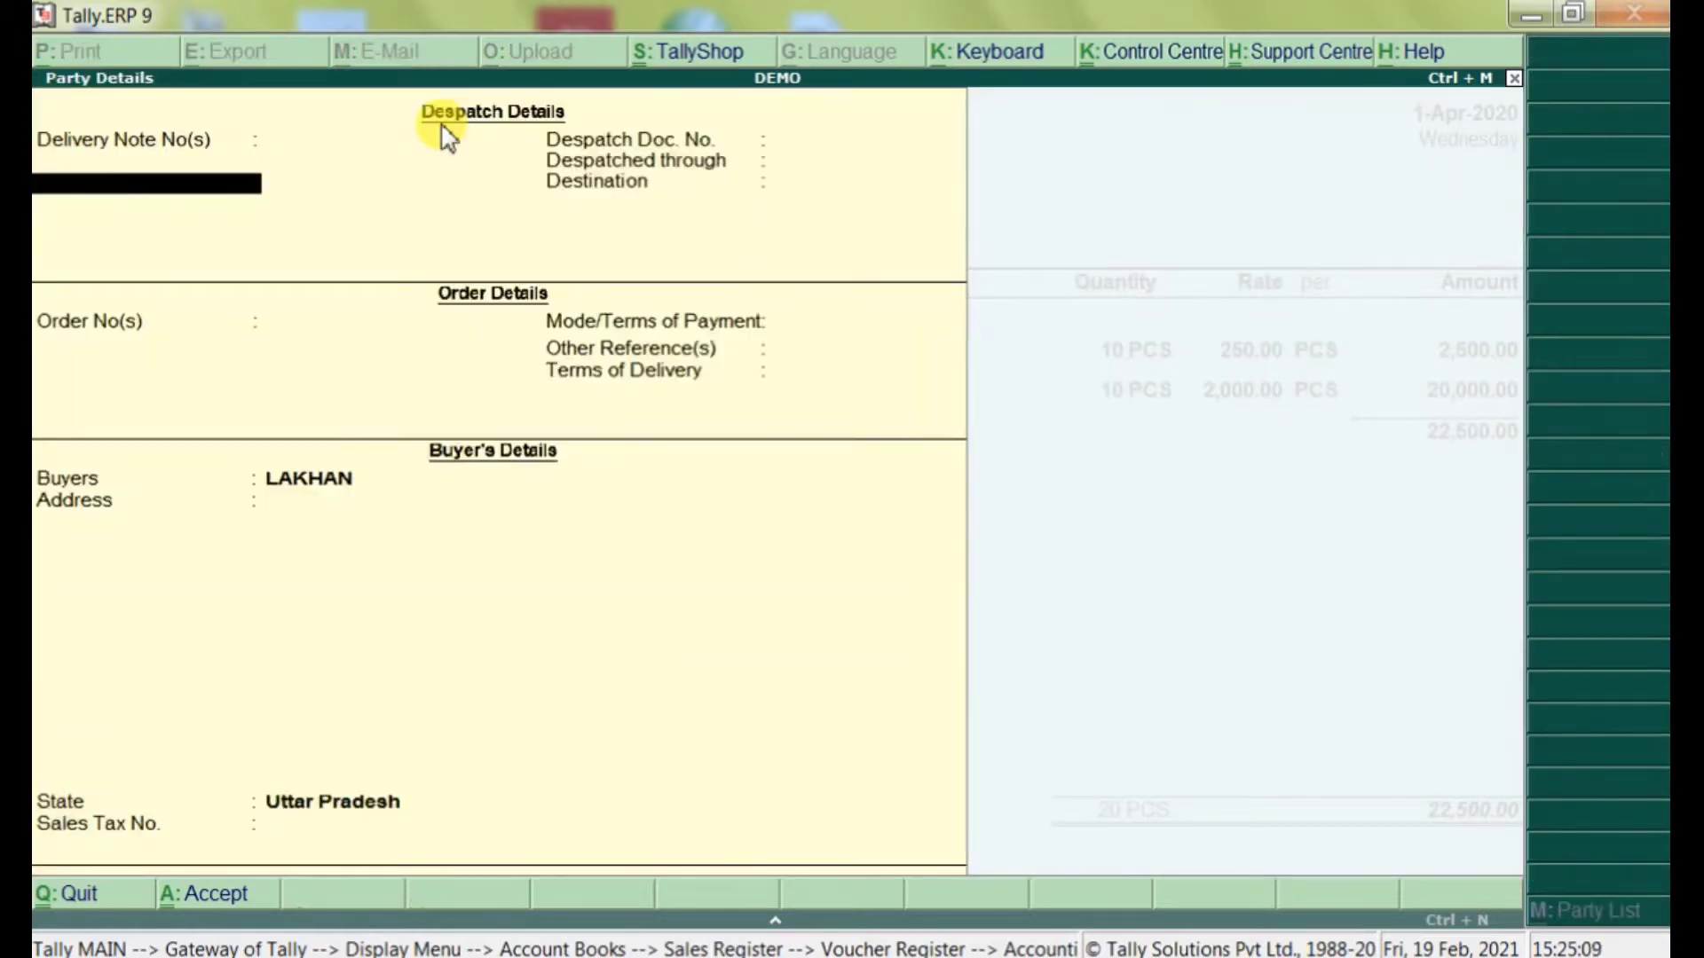
Step: Accept the duplicate's party details with the despatch, order and address fields blank and the state Uttar Pradesh
key("Return")
key("Return")
key("Return")
key("Return")
key("Return")
key("Return")
key("Return")
key("Return")
key("Return")
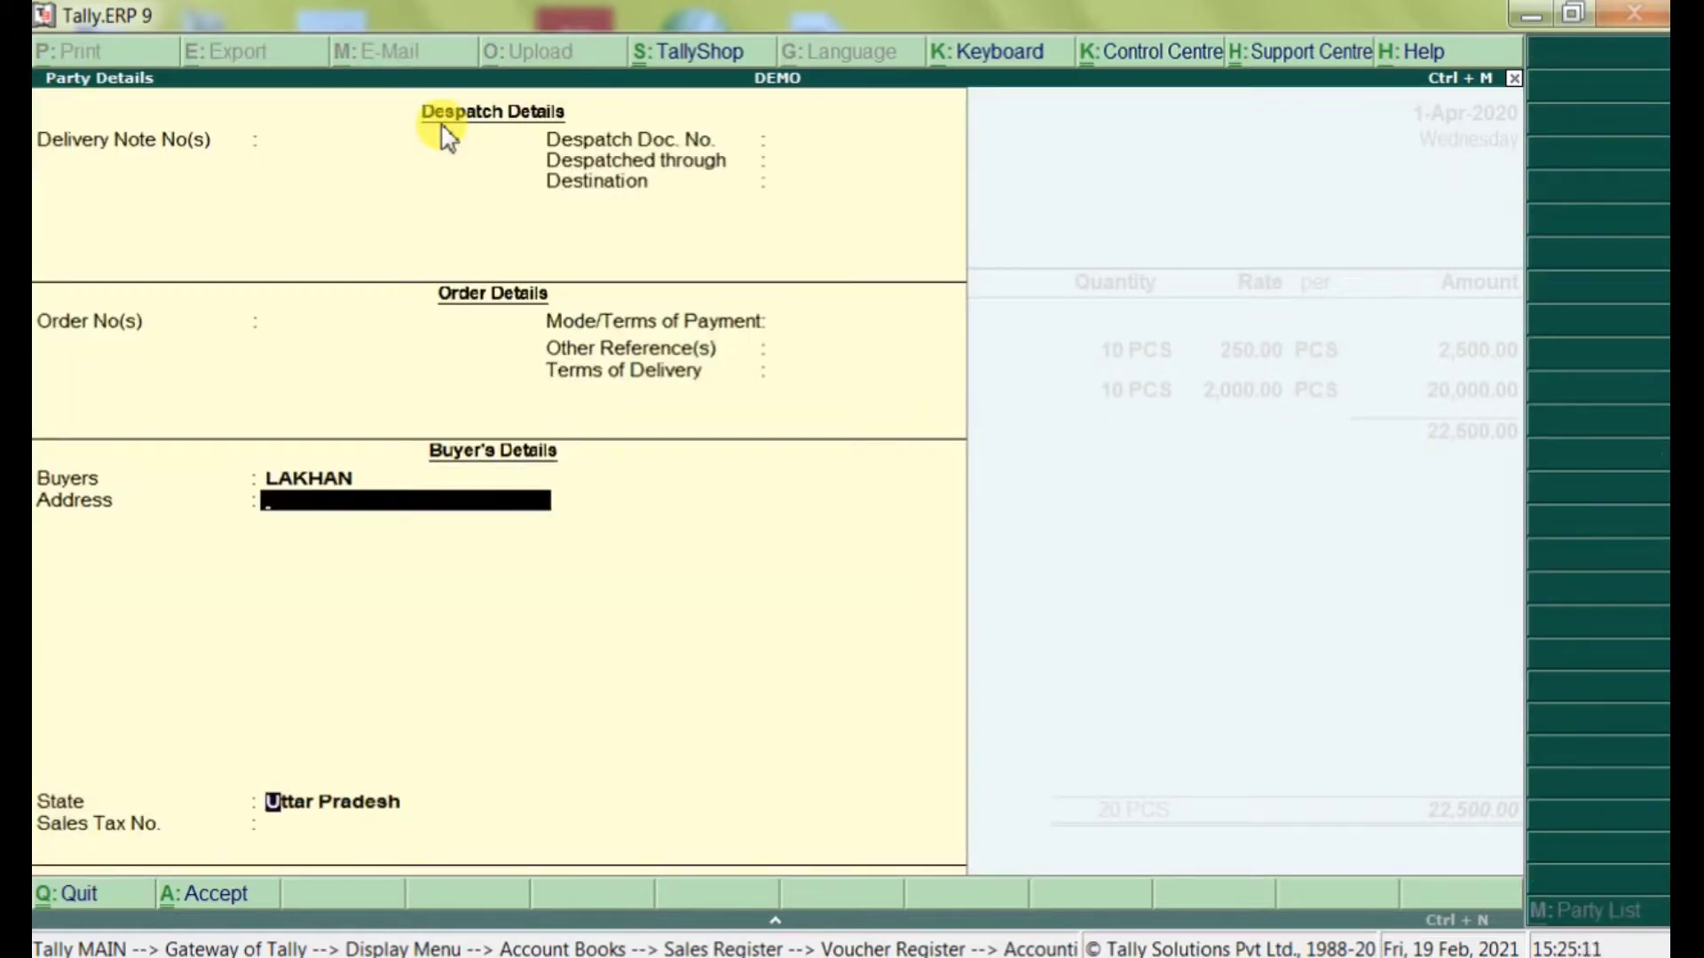
key("Return")
key("Return")
key("Return")
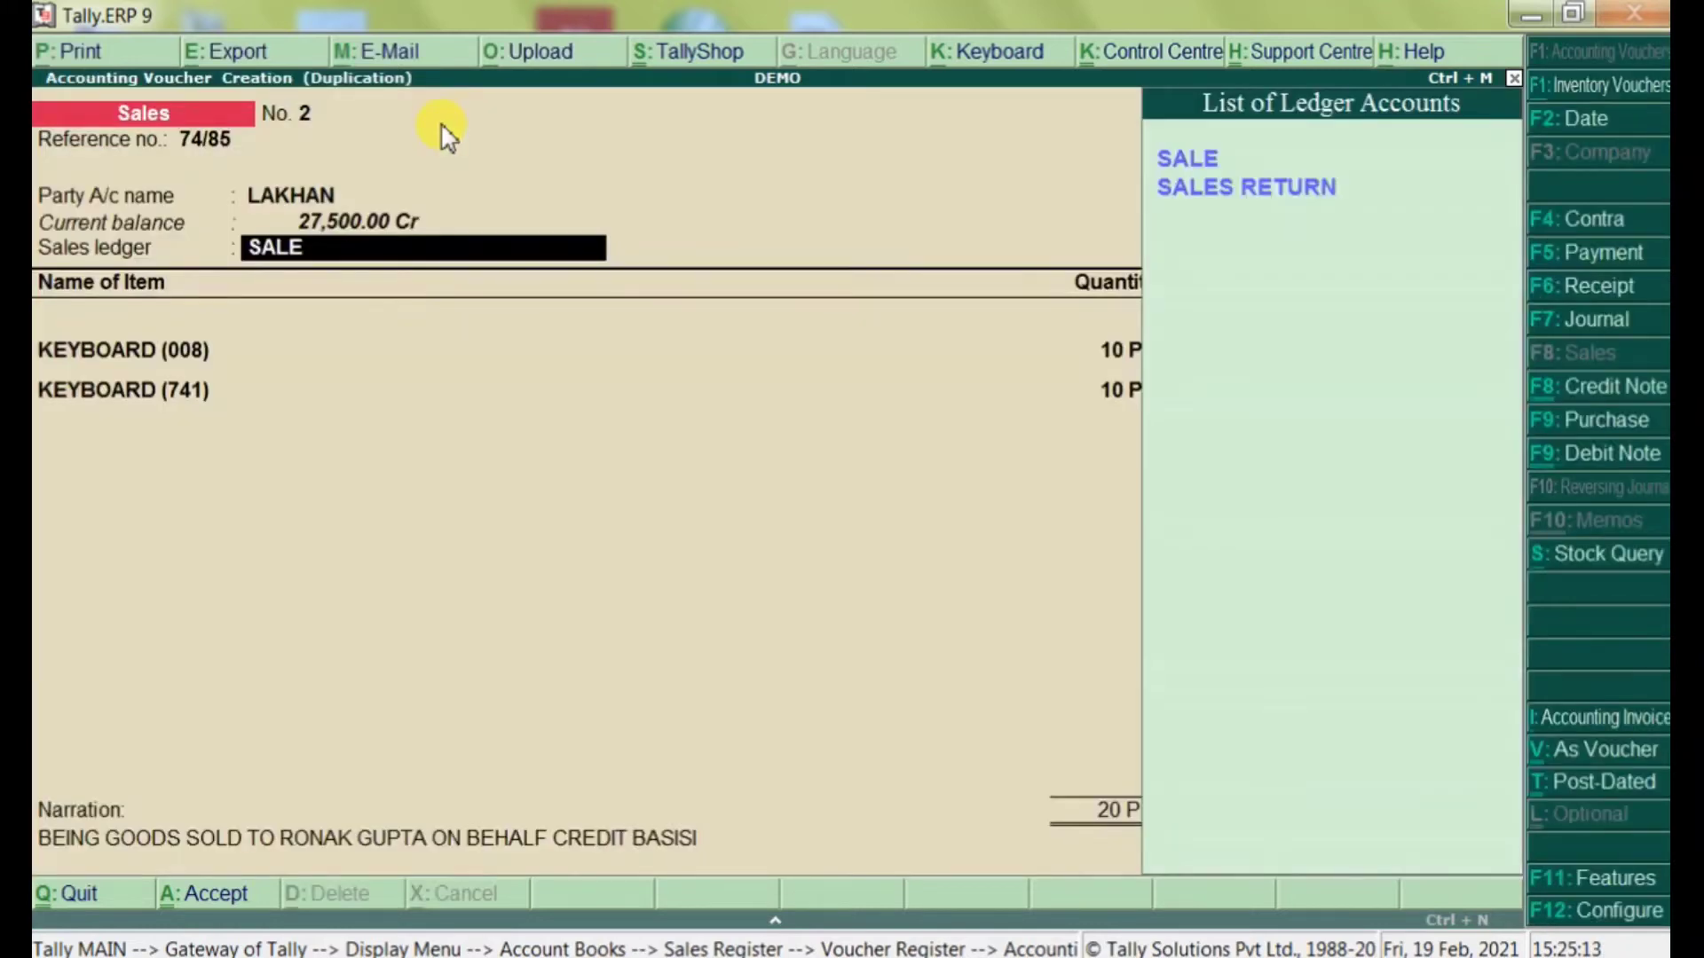
Step: Keep the SALE ledger, both keyboard items and the narration in the duplicate, and save the voucher
key("Return")
key("Return")
key("Return")
key("Return")
key("Return")
key("Return")
key("Return")
key("Return")
key("Return")
key("Return")
key("Return")
key("Return")
key("Return")
key("Return")
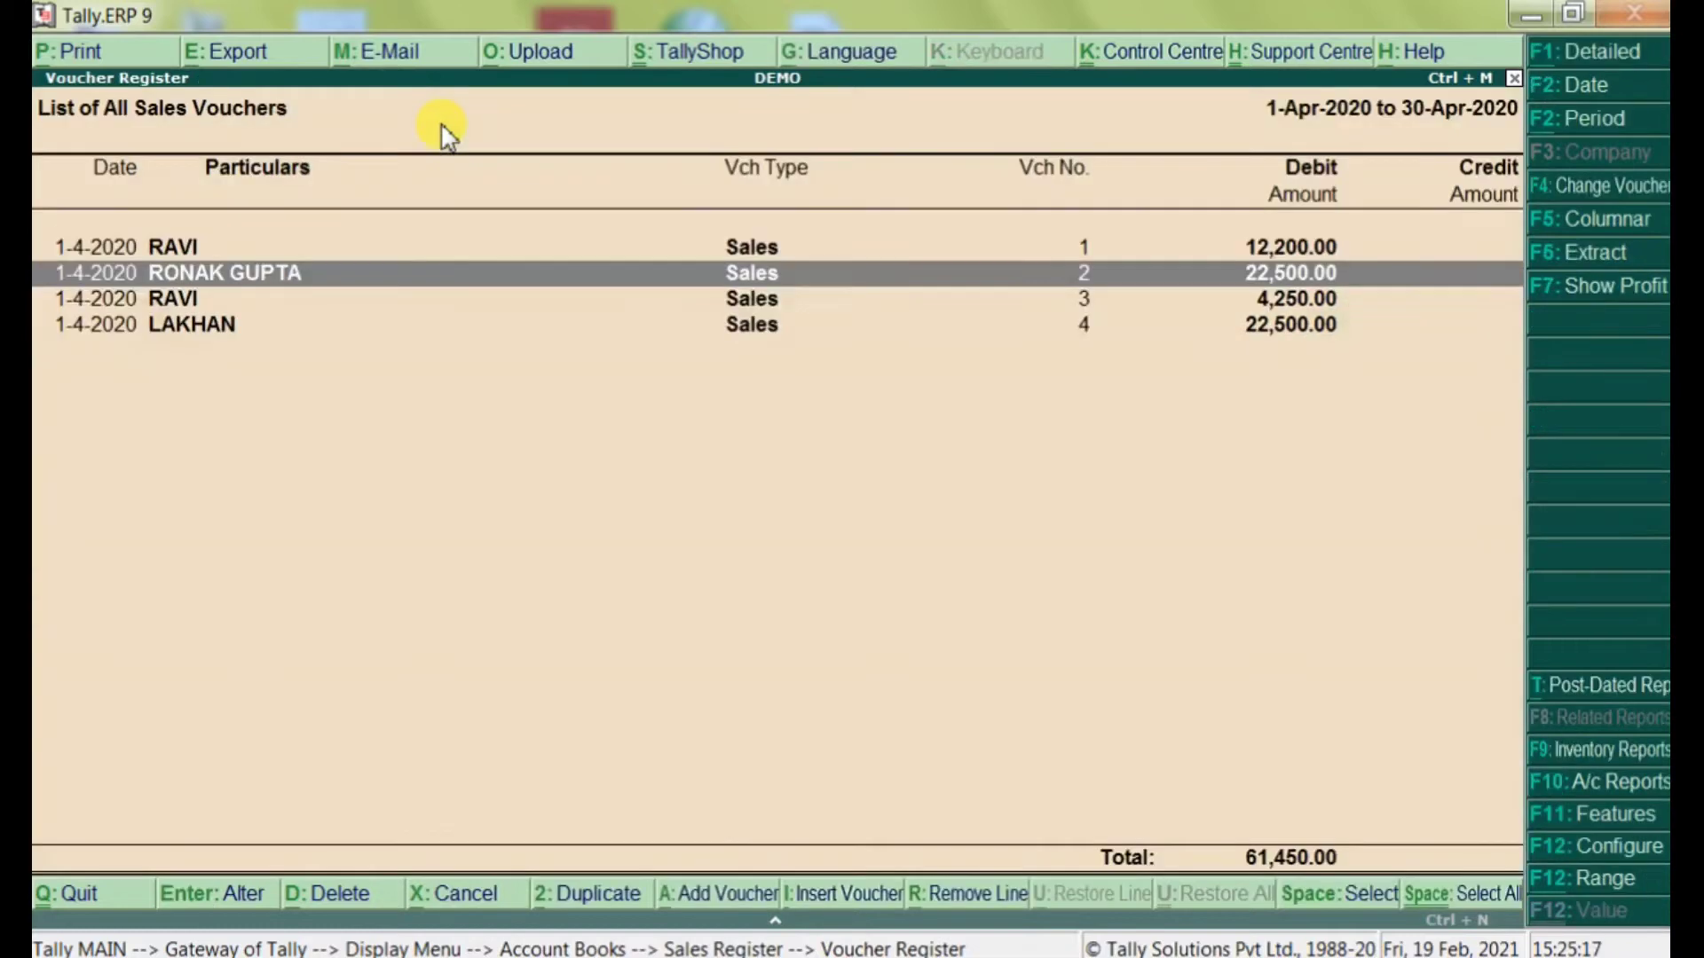
Step: Open the newly duplicated Sales voucher 4 from the list to check its details, and accept it without changes
key("Down")
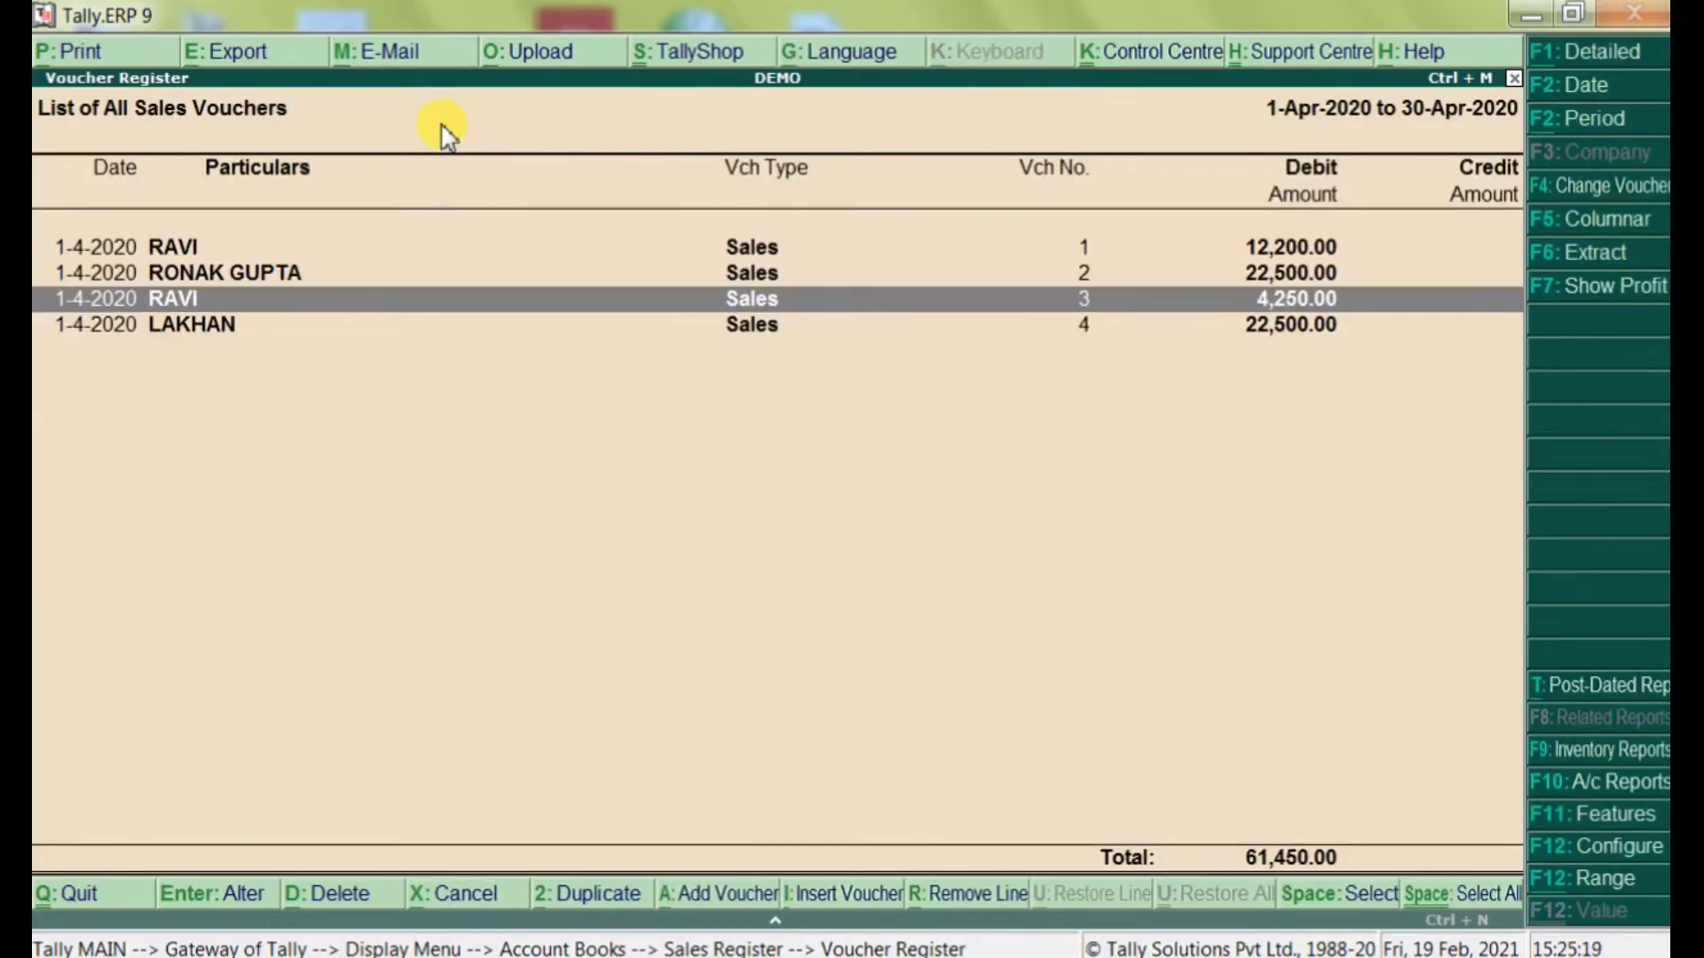
key("Down")
key("Up")
key("Up")
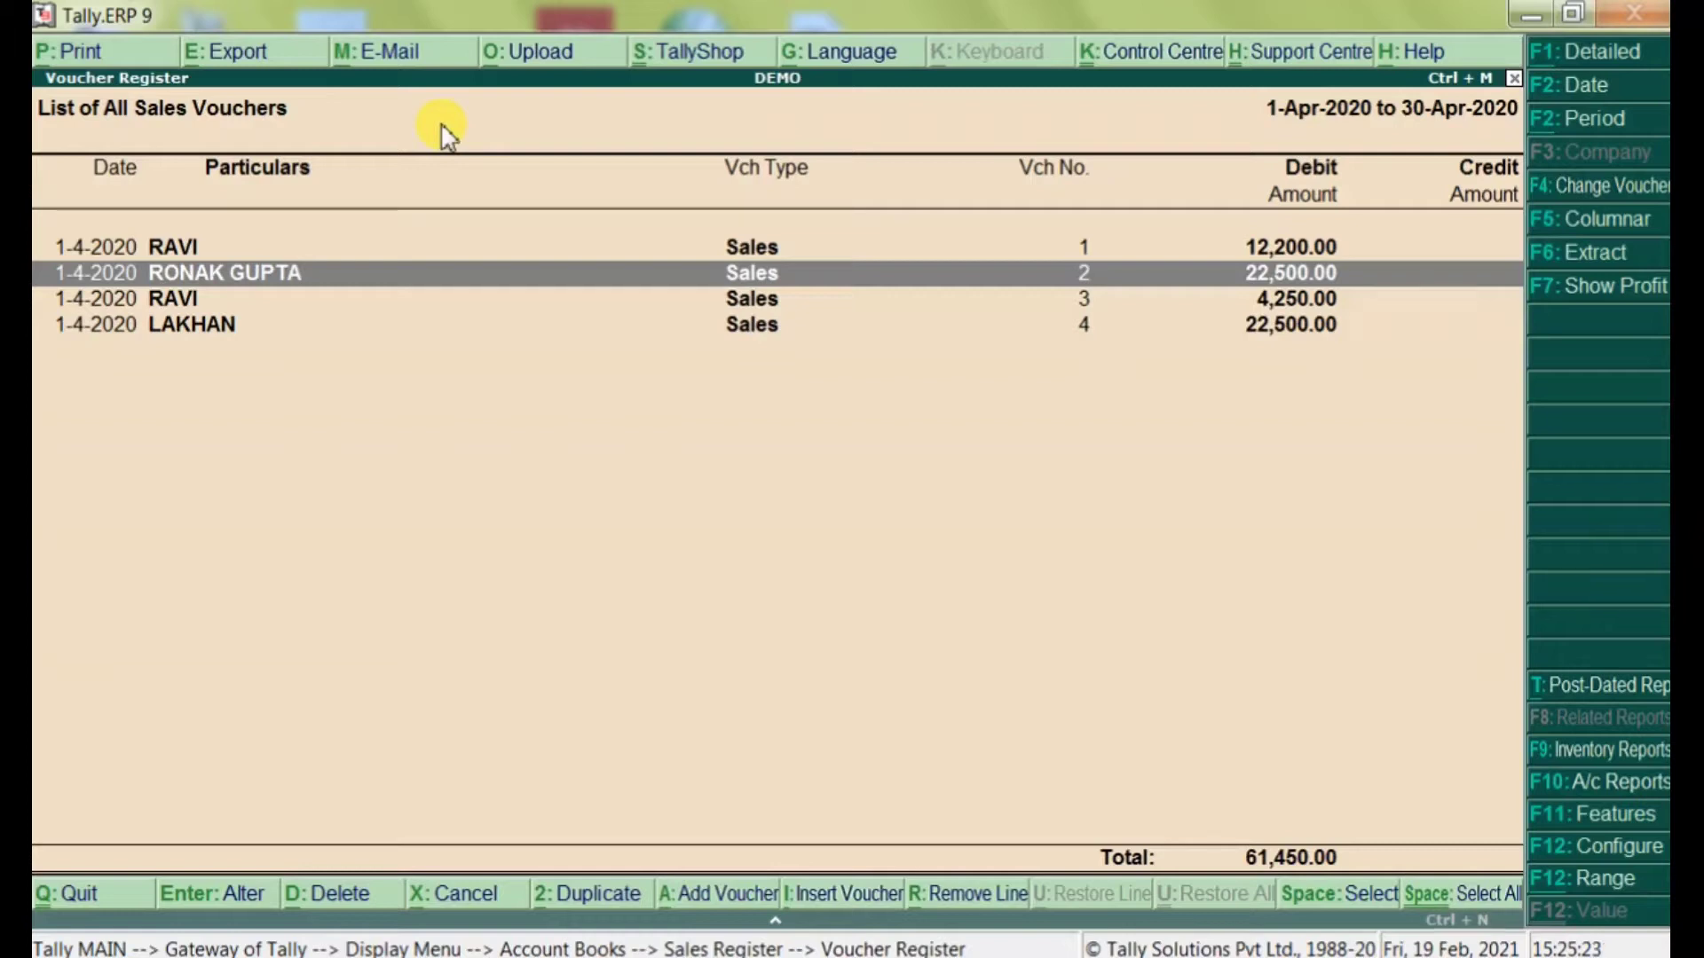
key("Down")
key("Down")
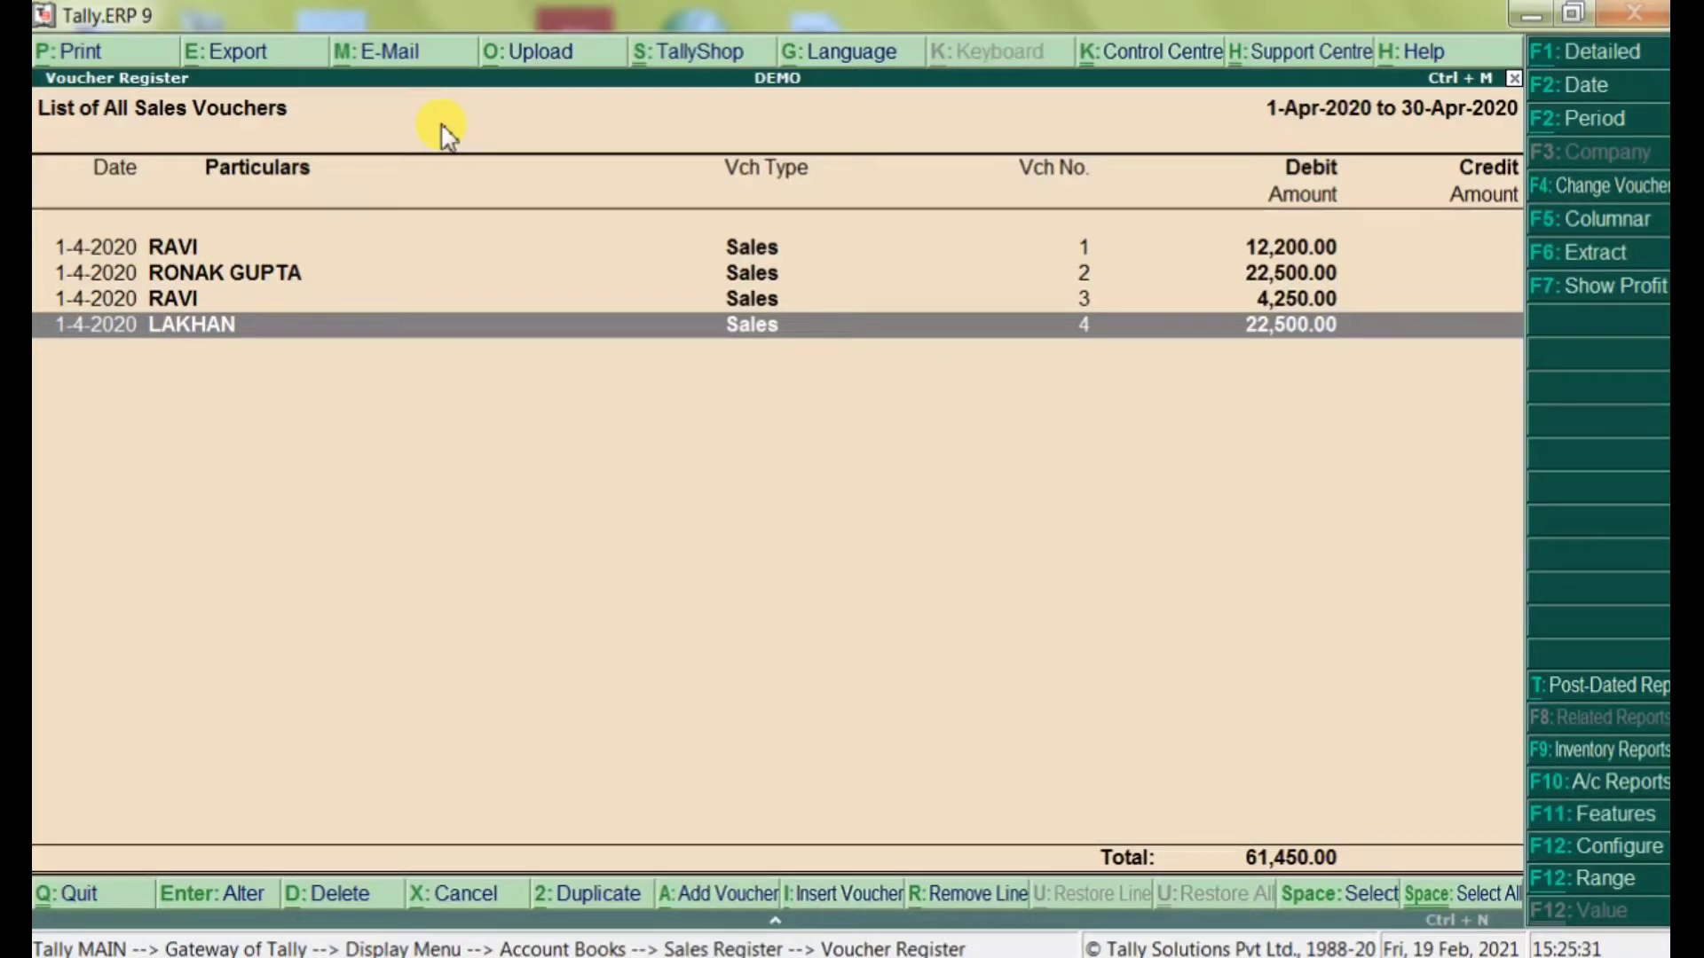
key("Return")
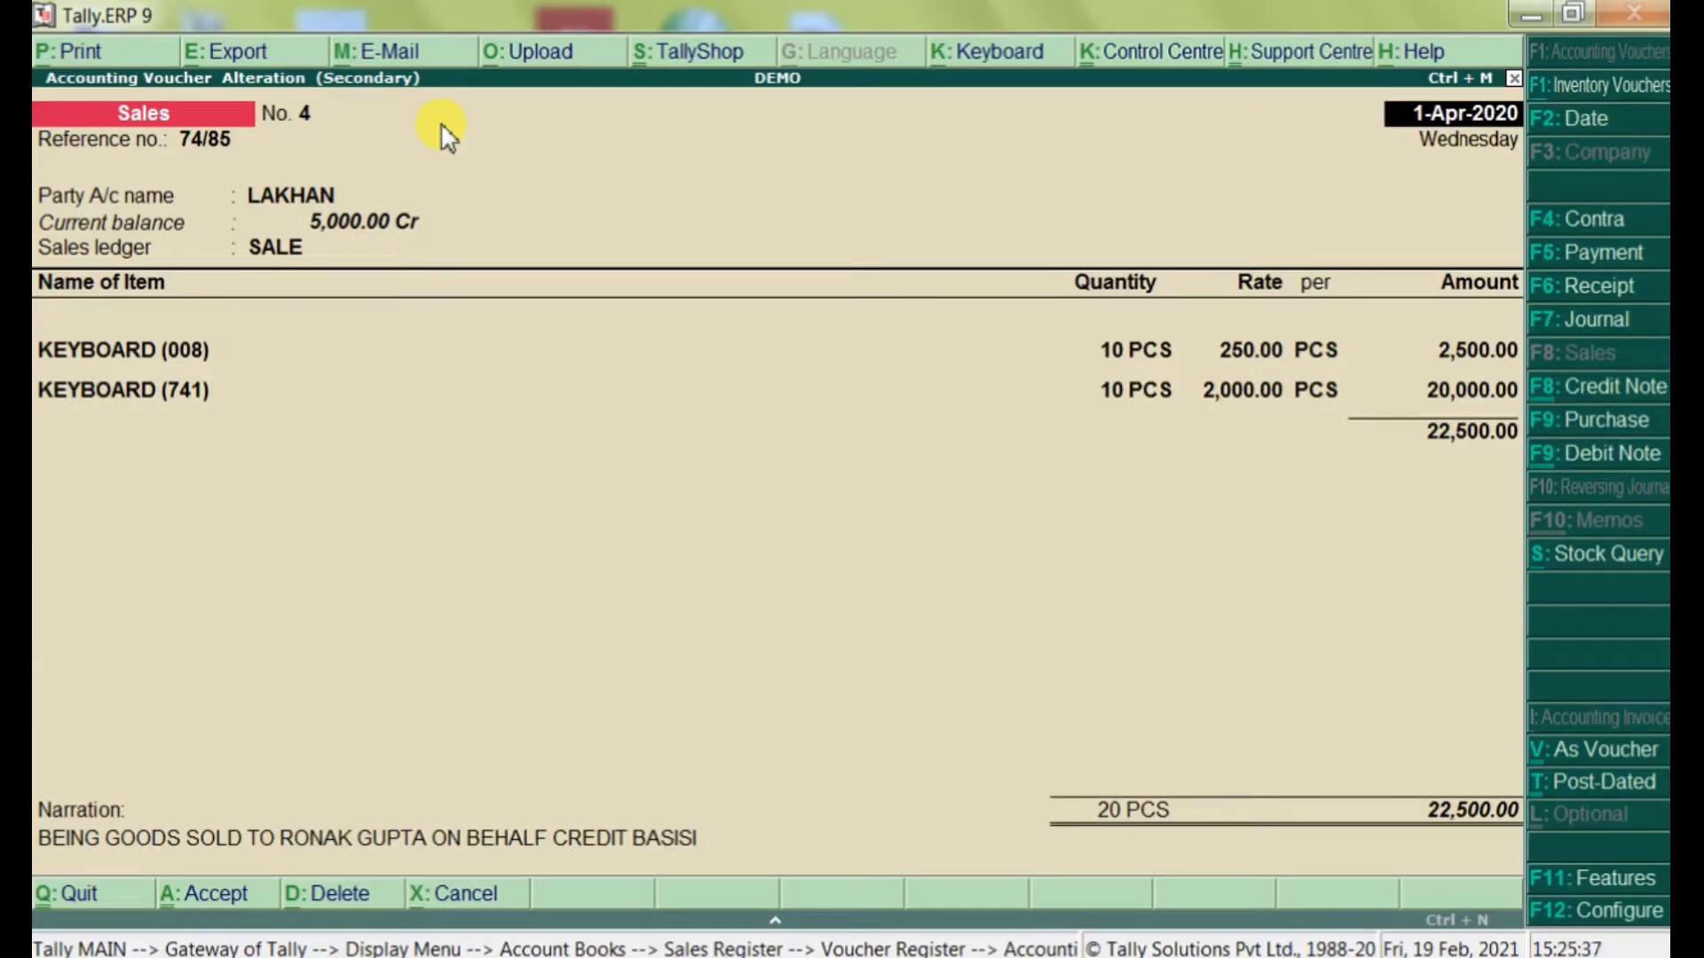
key("ctrl+a")
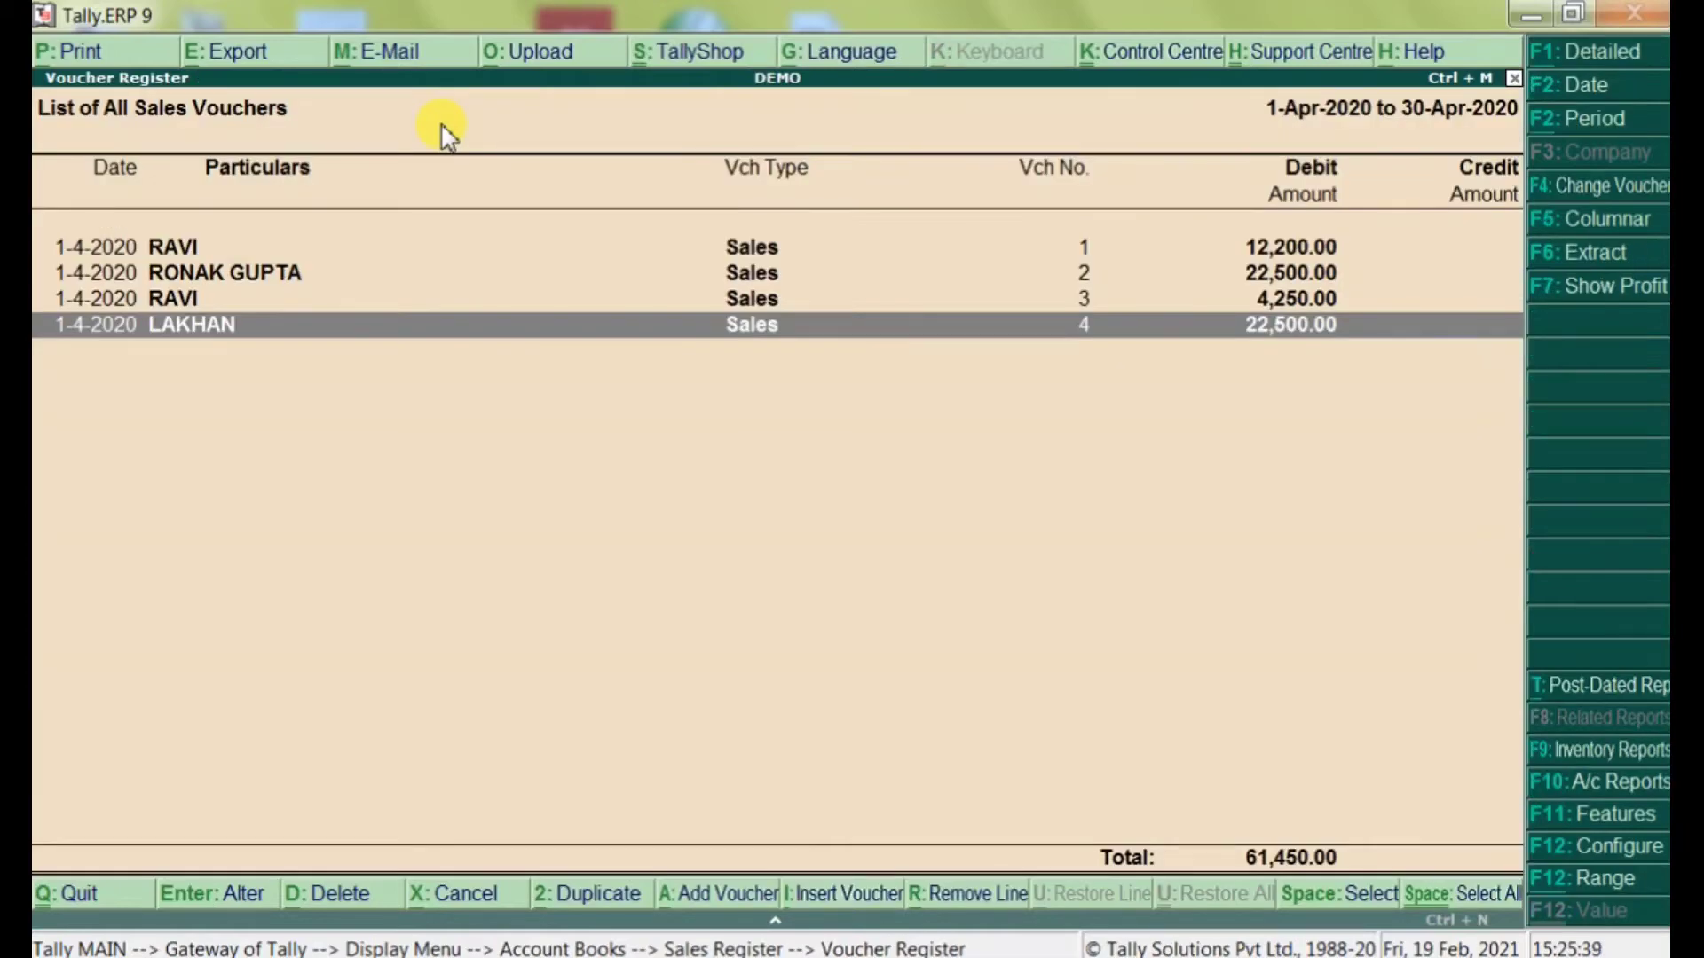
Step: Leave the Sales Register for the Gateway of Tally and open Accounting Vouchers to create a sales voucher
key("Escape")
key("Escape")
key("Escape")
key("Escape")
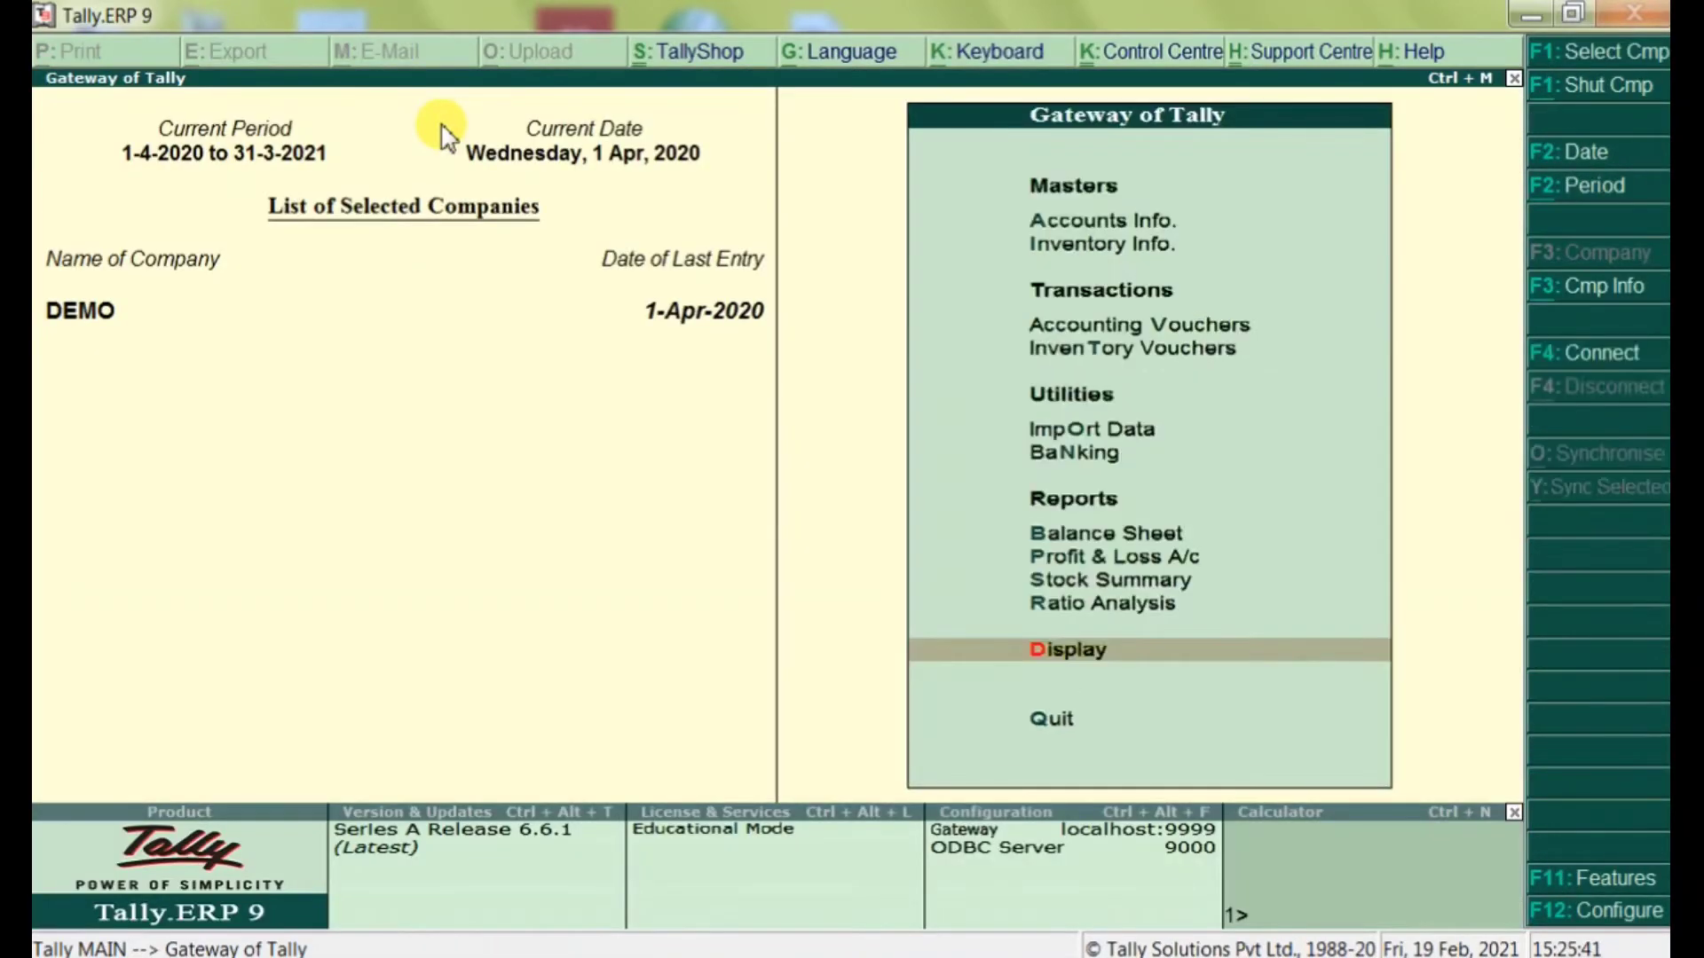
key("Up")
key("Up")
key("Up")
key("Up")
key("Up")
key("Up")
key("Up")
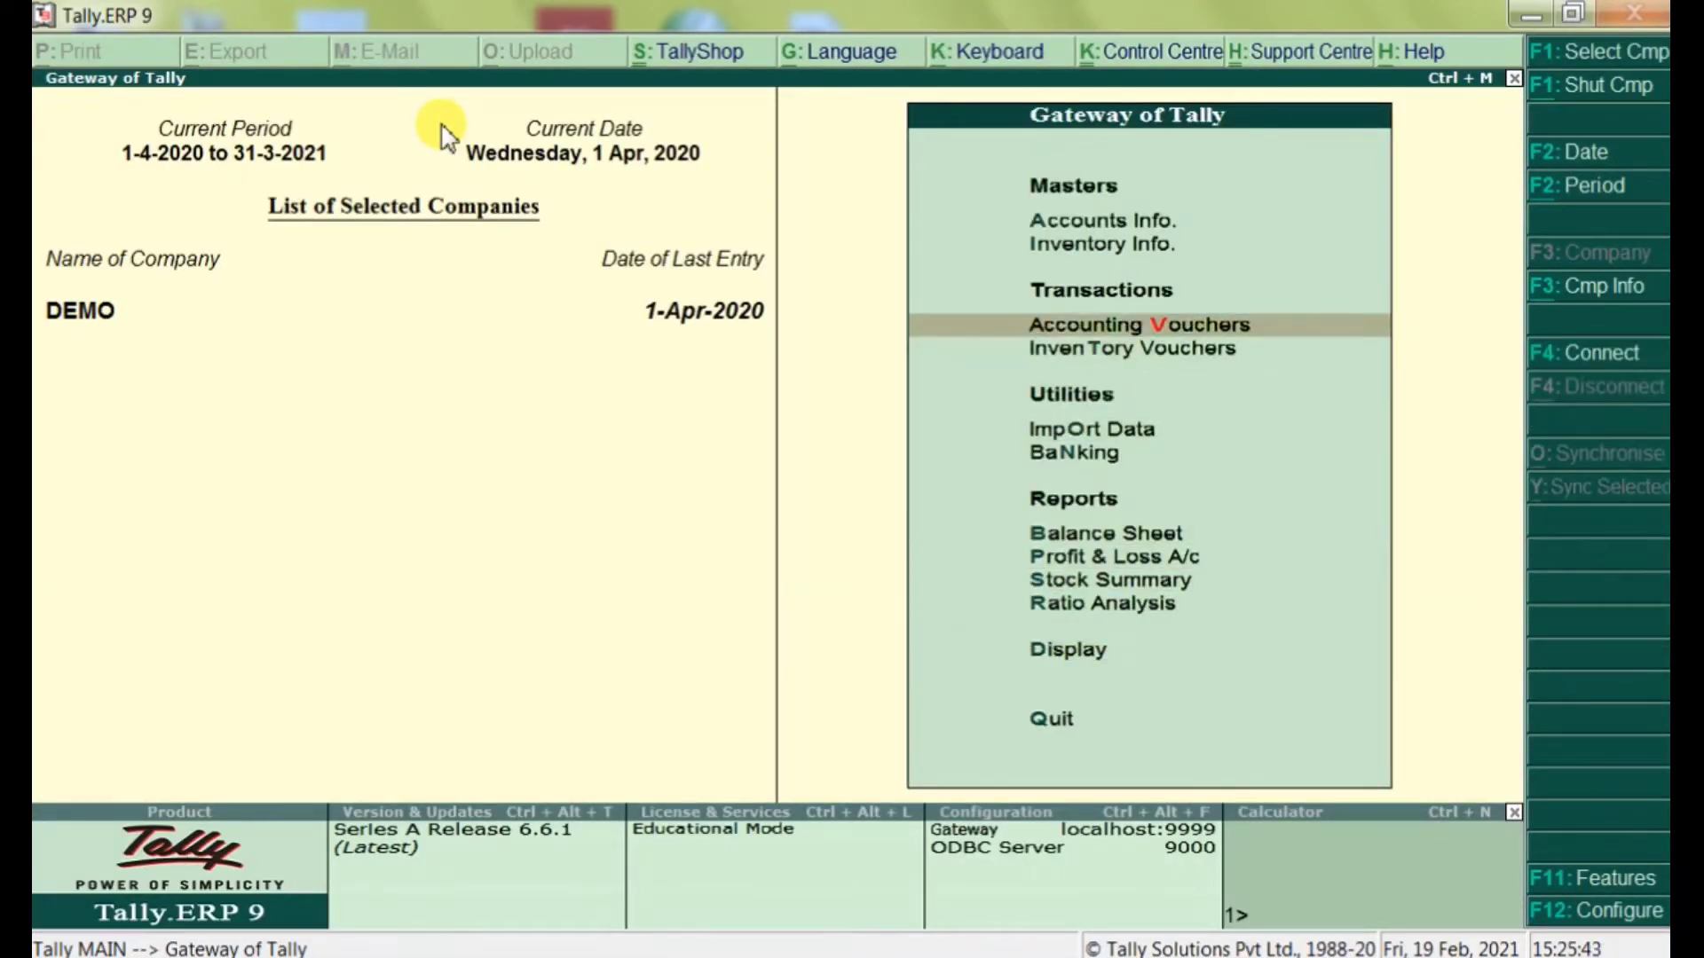
key("Return")
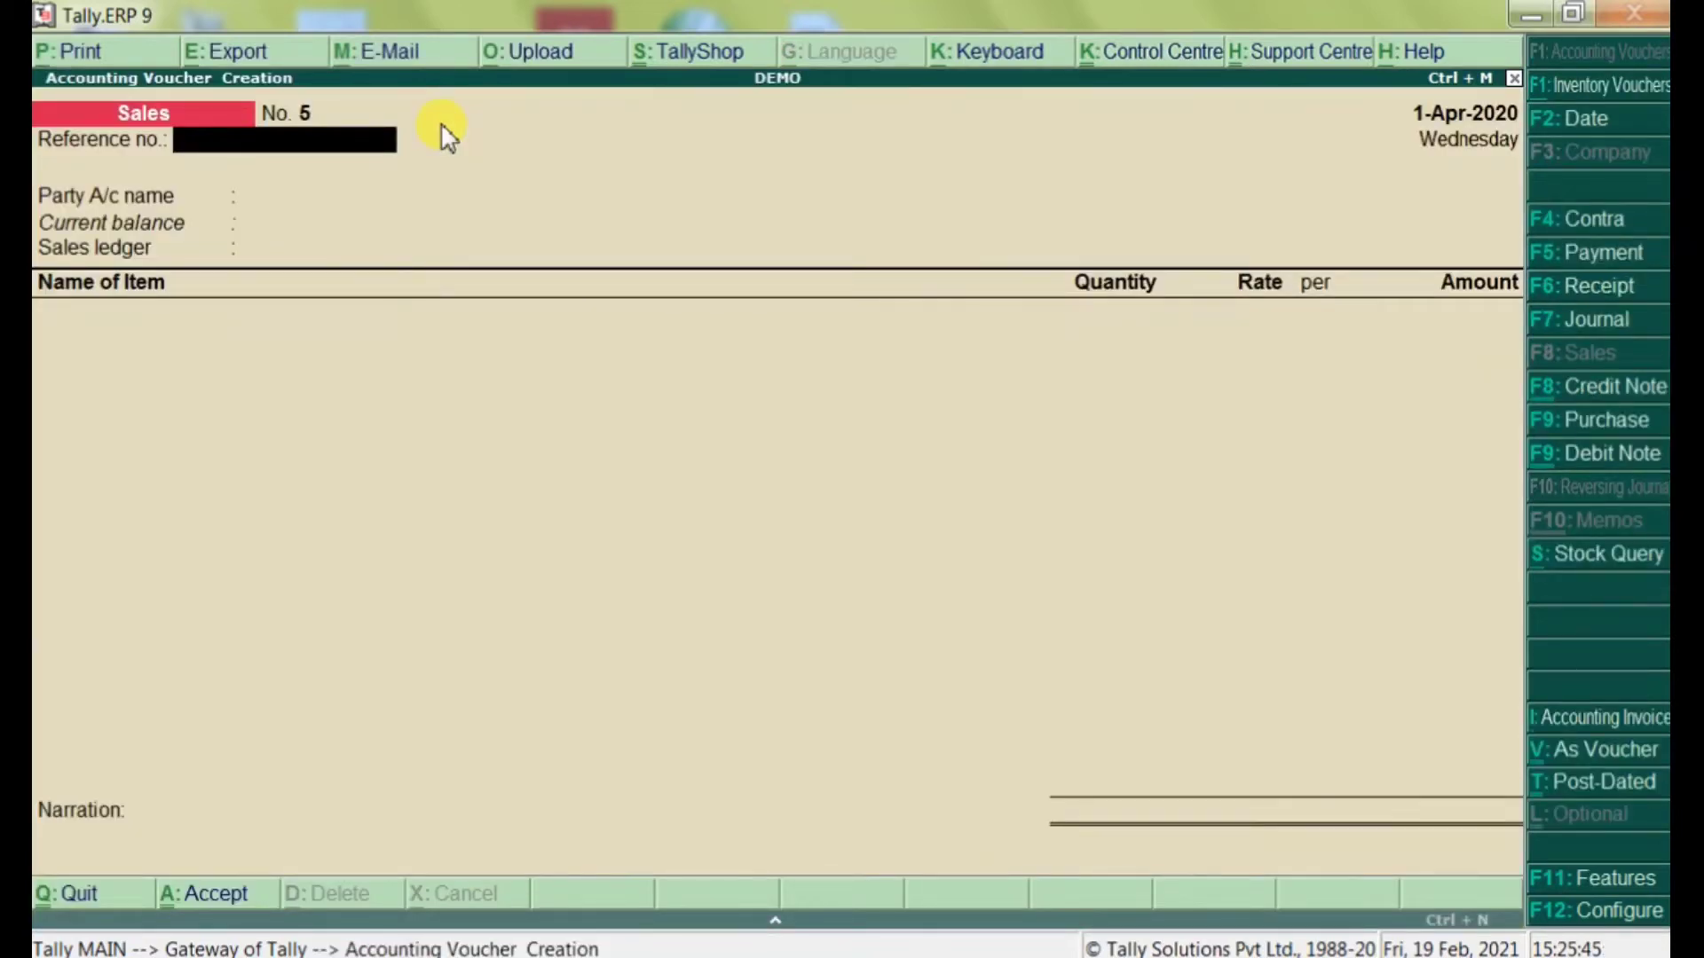
Step: View the previously saved Sales voucher 4 from voucher entry, and return to the blank sales voucher
key("Page_Up")
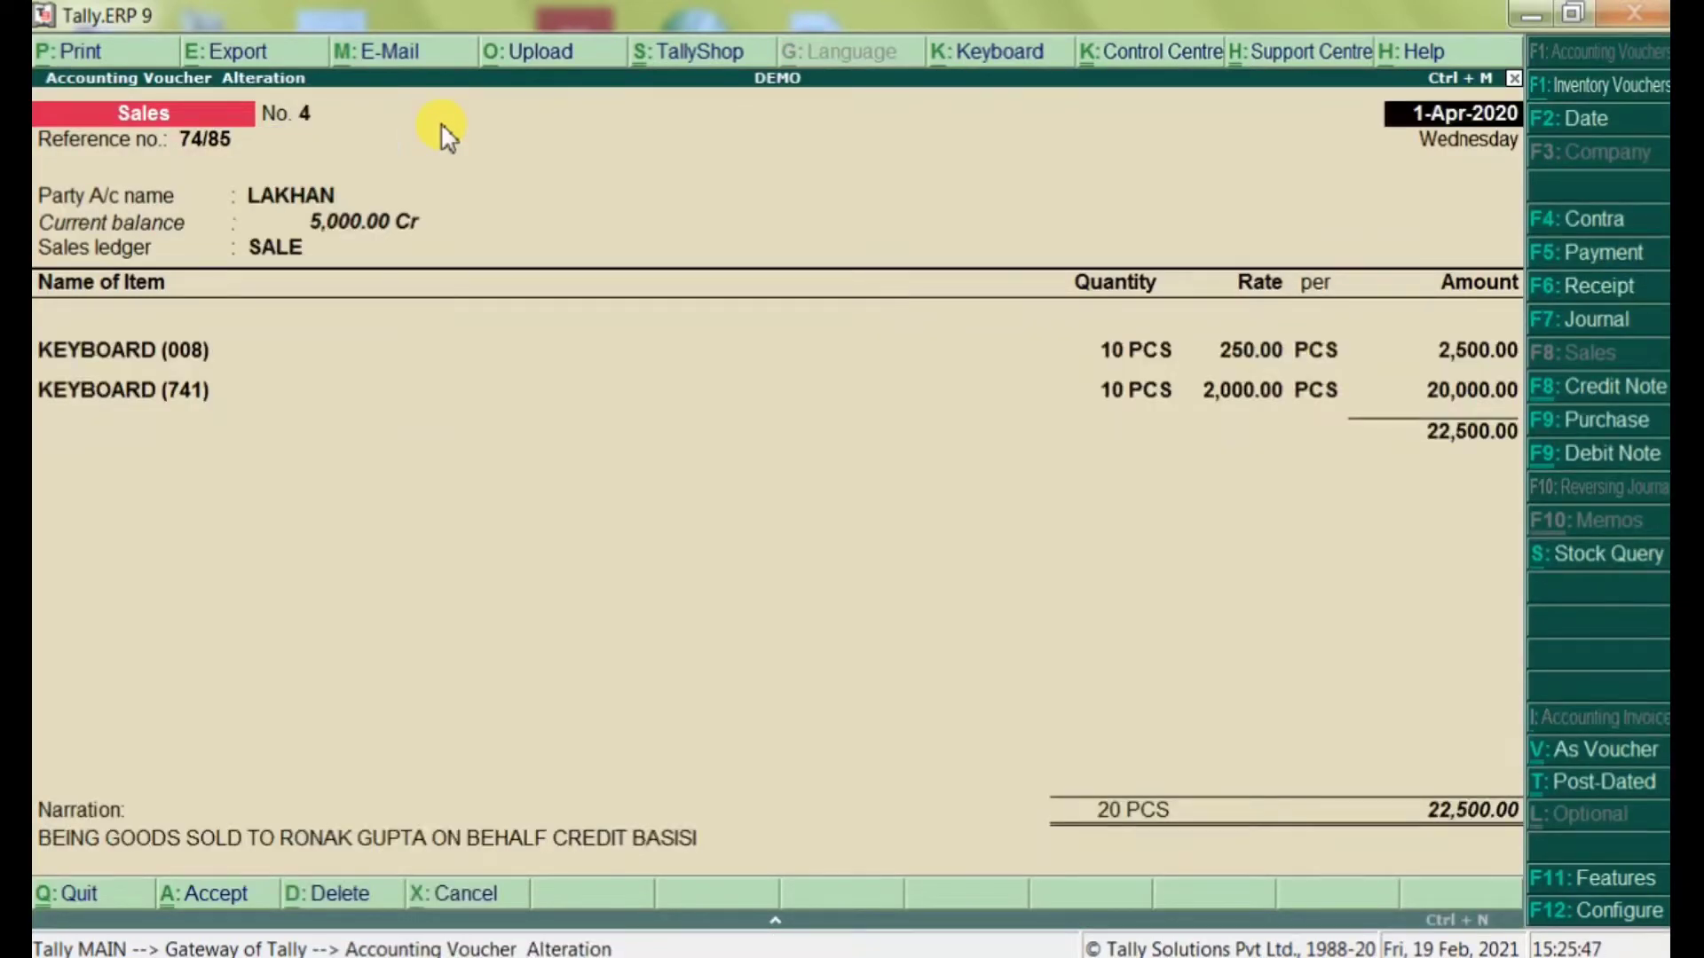
key("BackSpace")
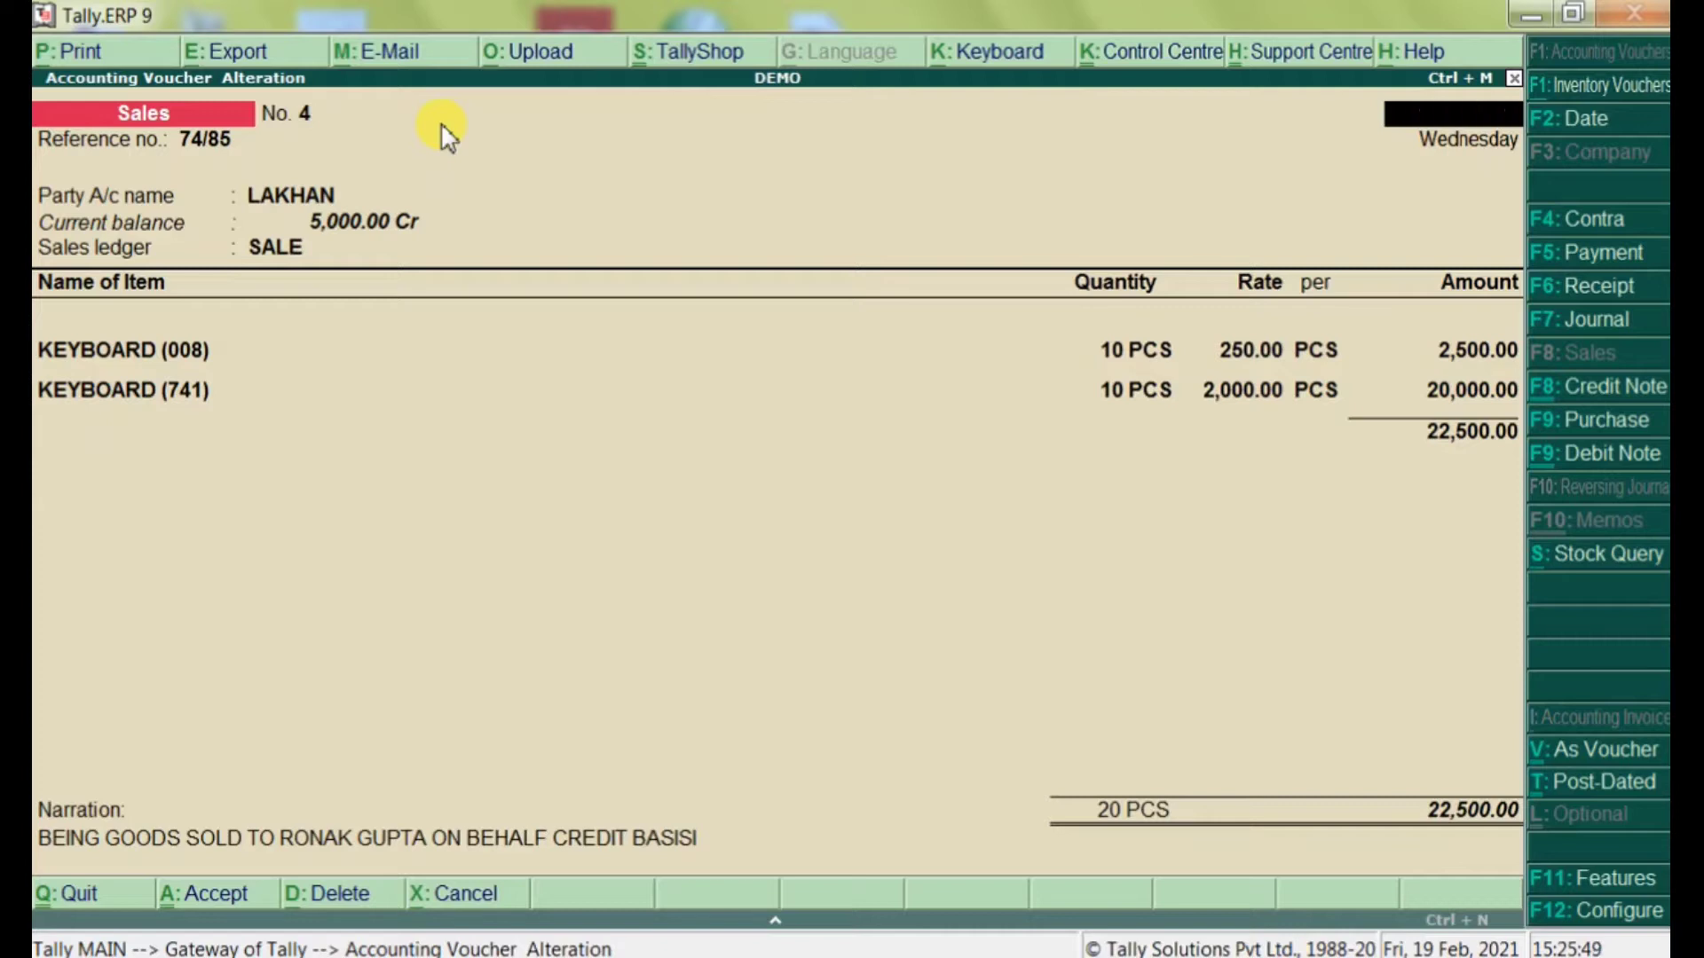
key("Escape")
key("Return")
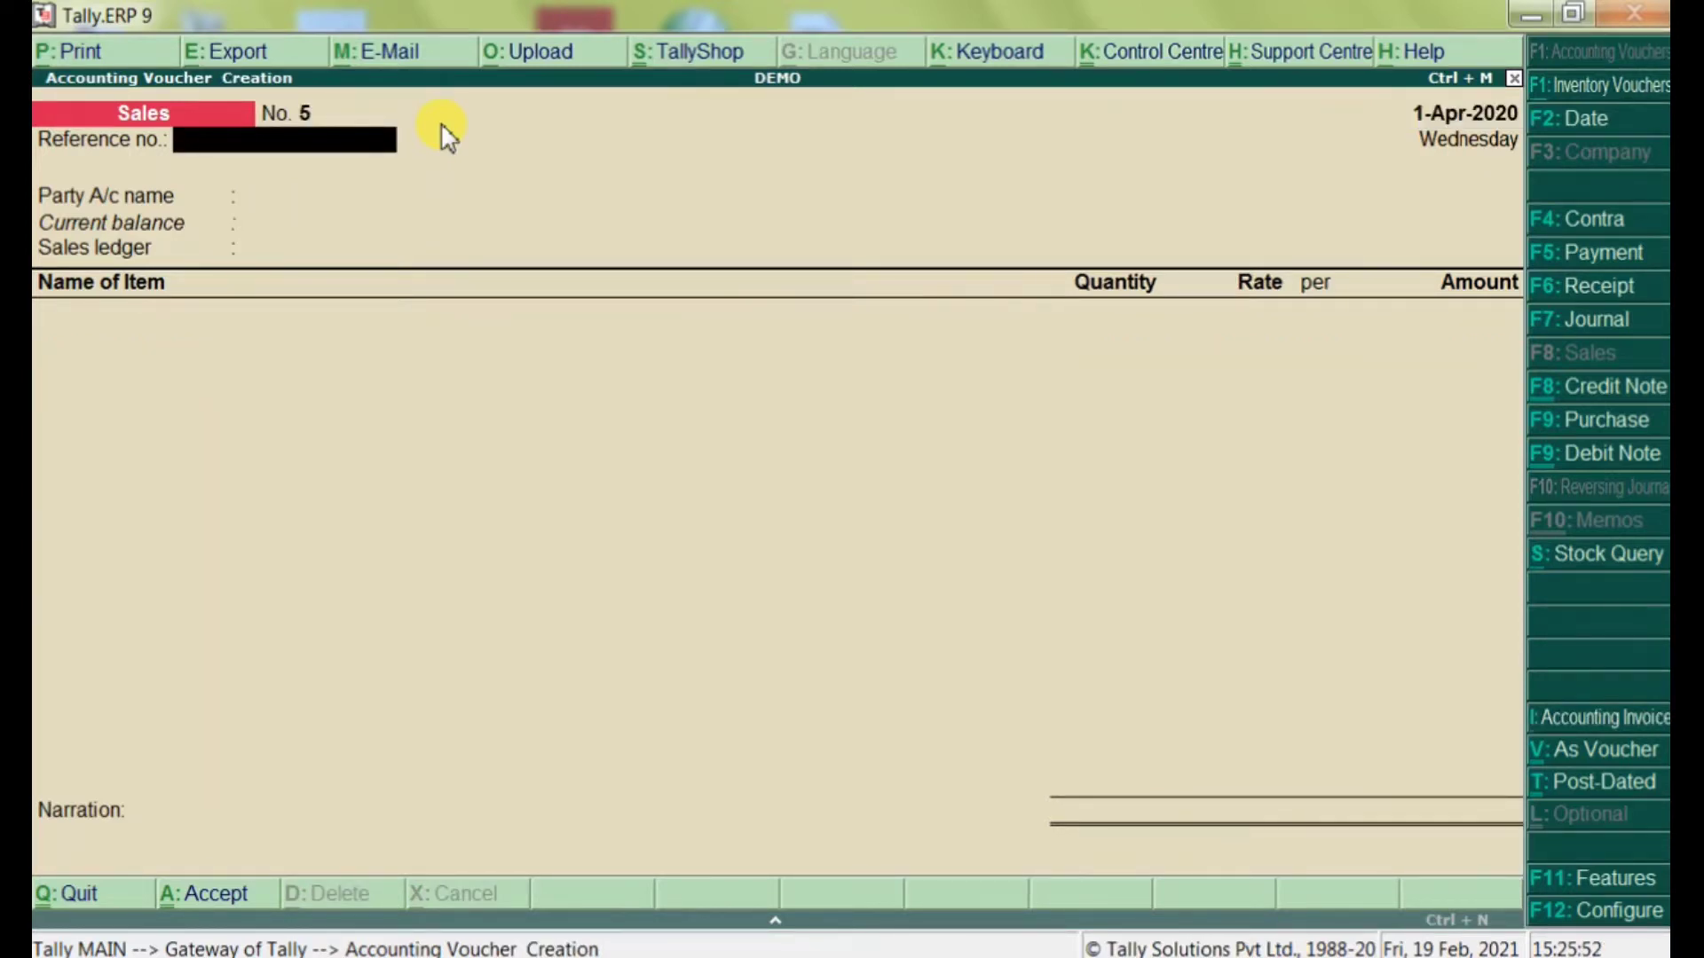
Step: Enter reference number 7485 in the new sales voucher and choose the customer listed directly below PNB as party account
type("7485")
key("Return")
key("Down")
key("Down")
key("Down")
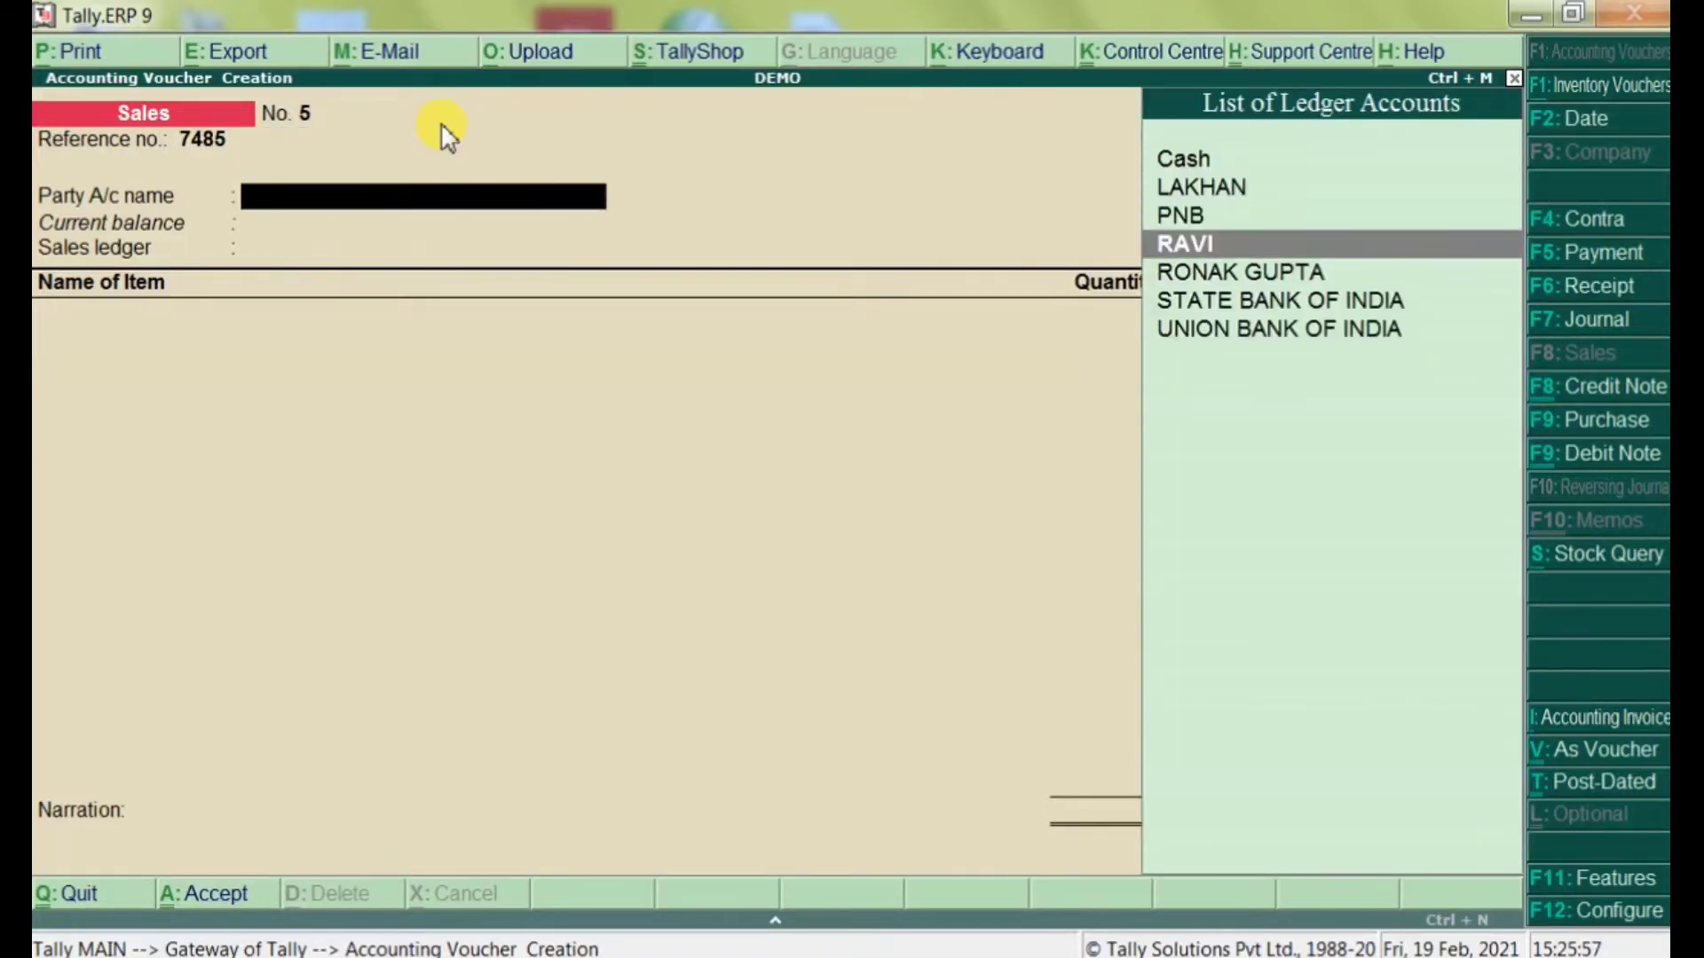
key("Return")
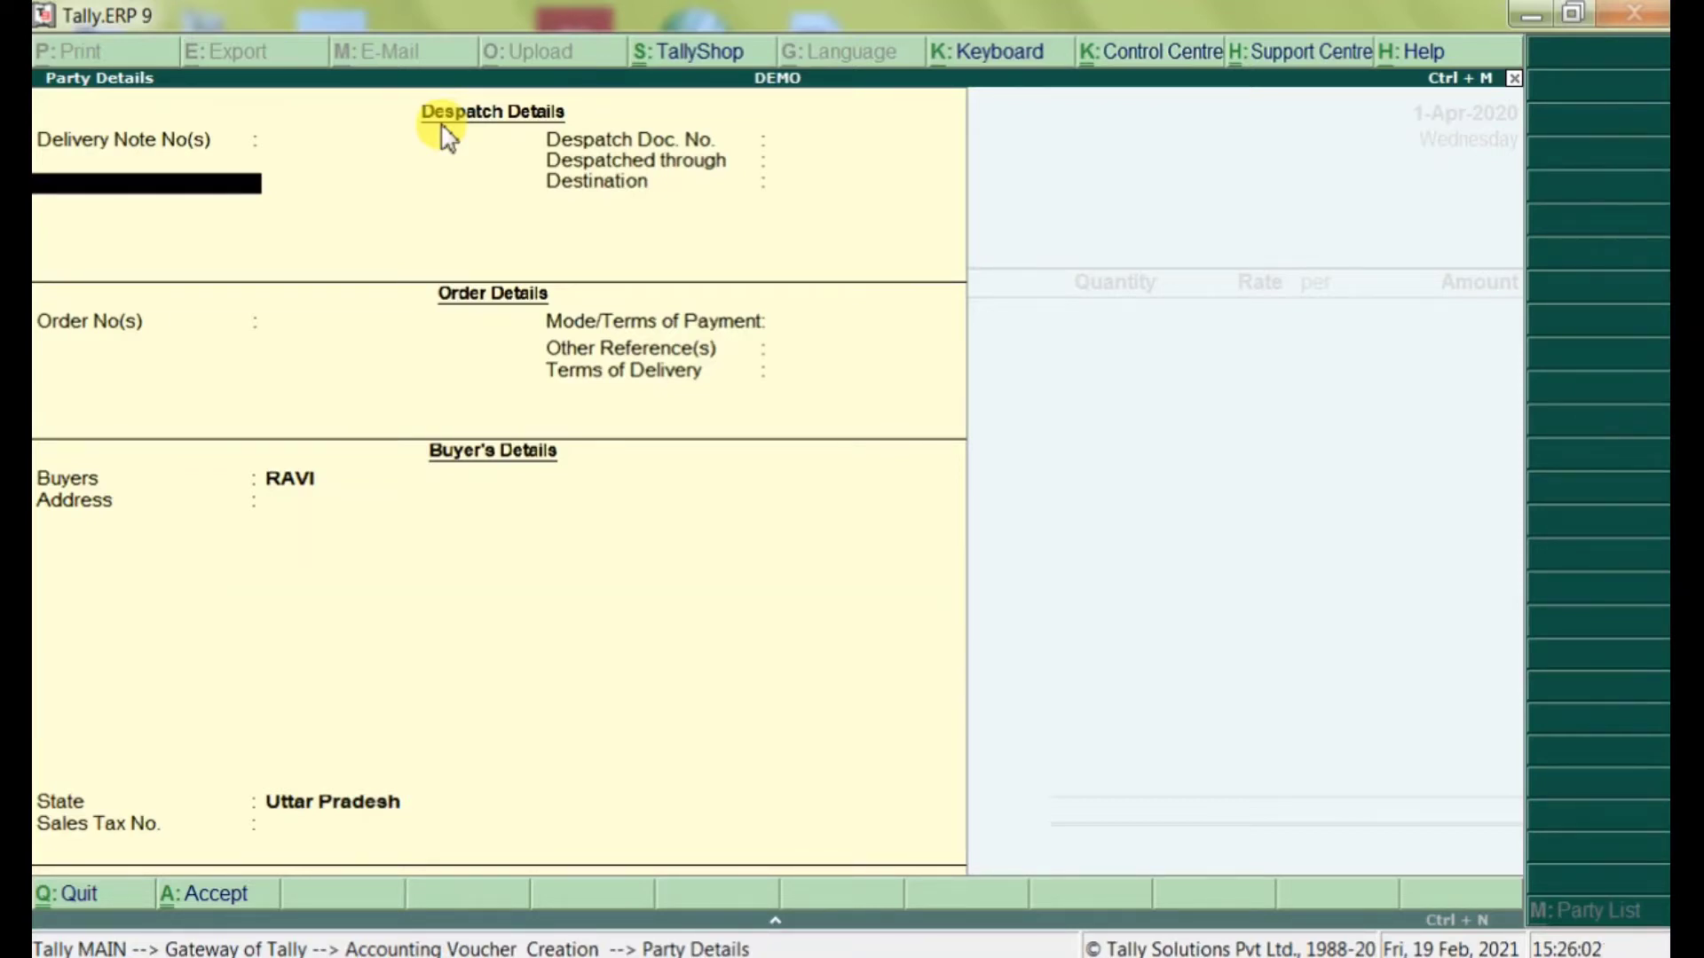
Step: Skip the blank despatch and order fields up to Other Reference(s), and accept the whole Party Details form at once
key("Return")
key("Return")
key("Return")
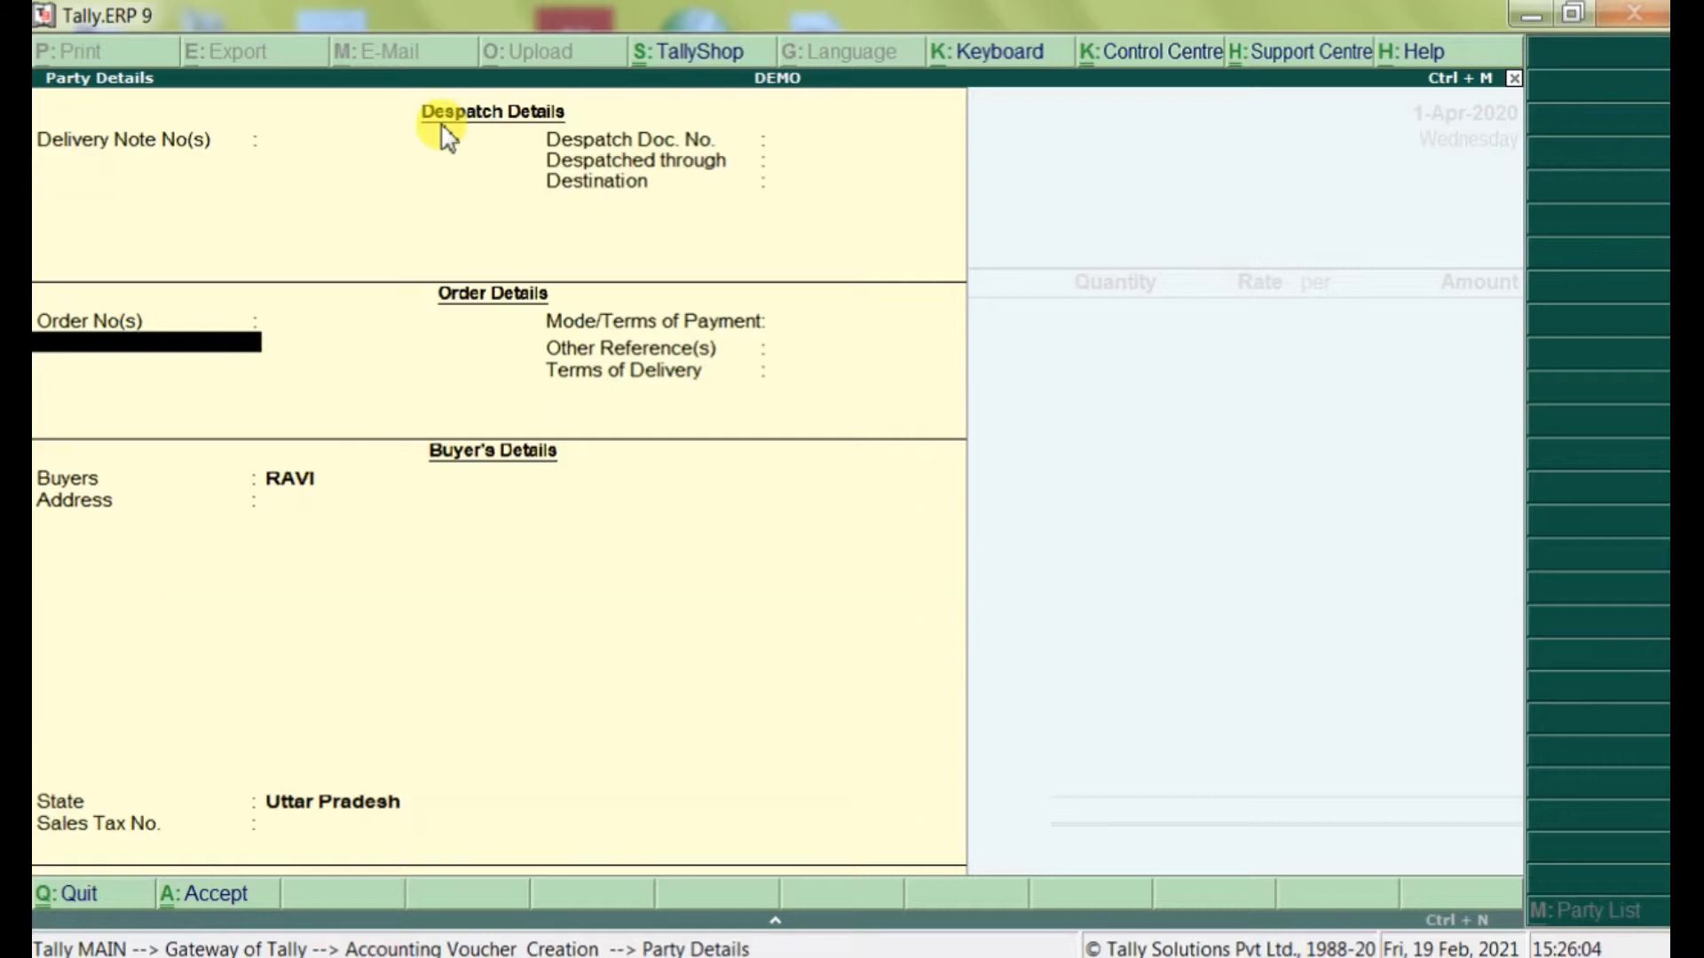
key("Return")
key("Return")
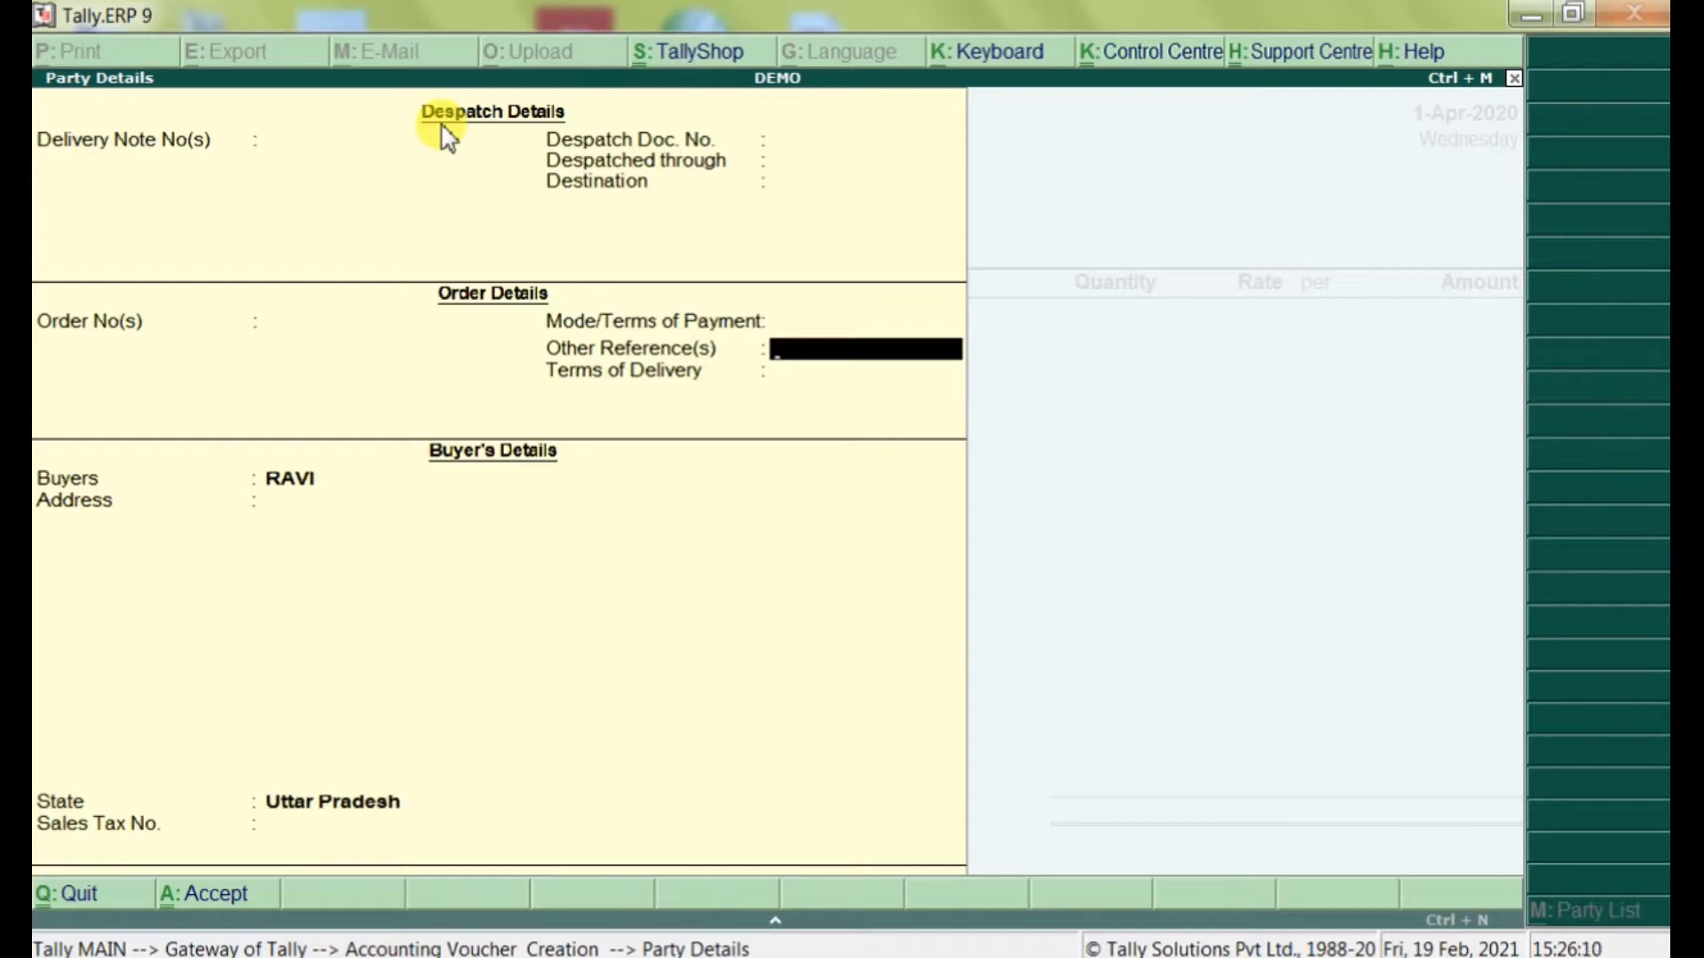
key("ctrl+a")
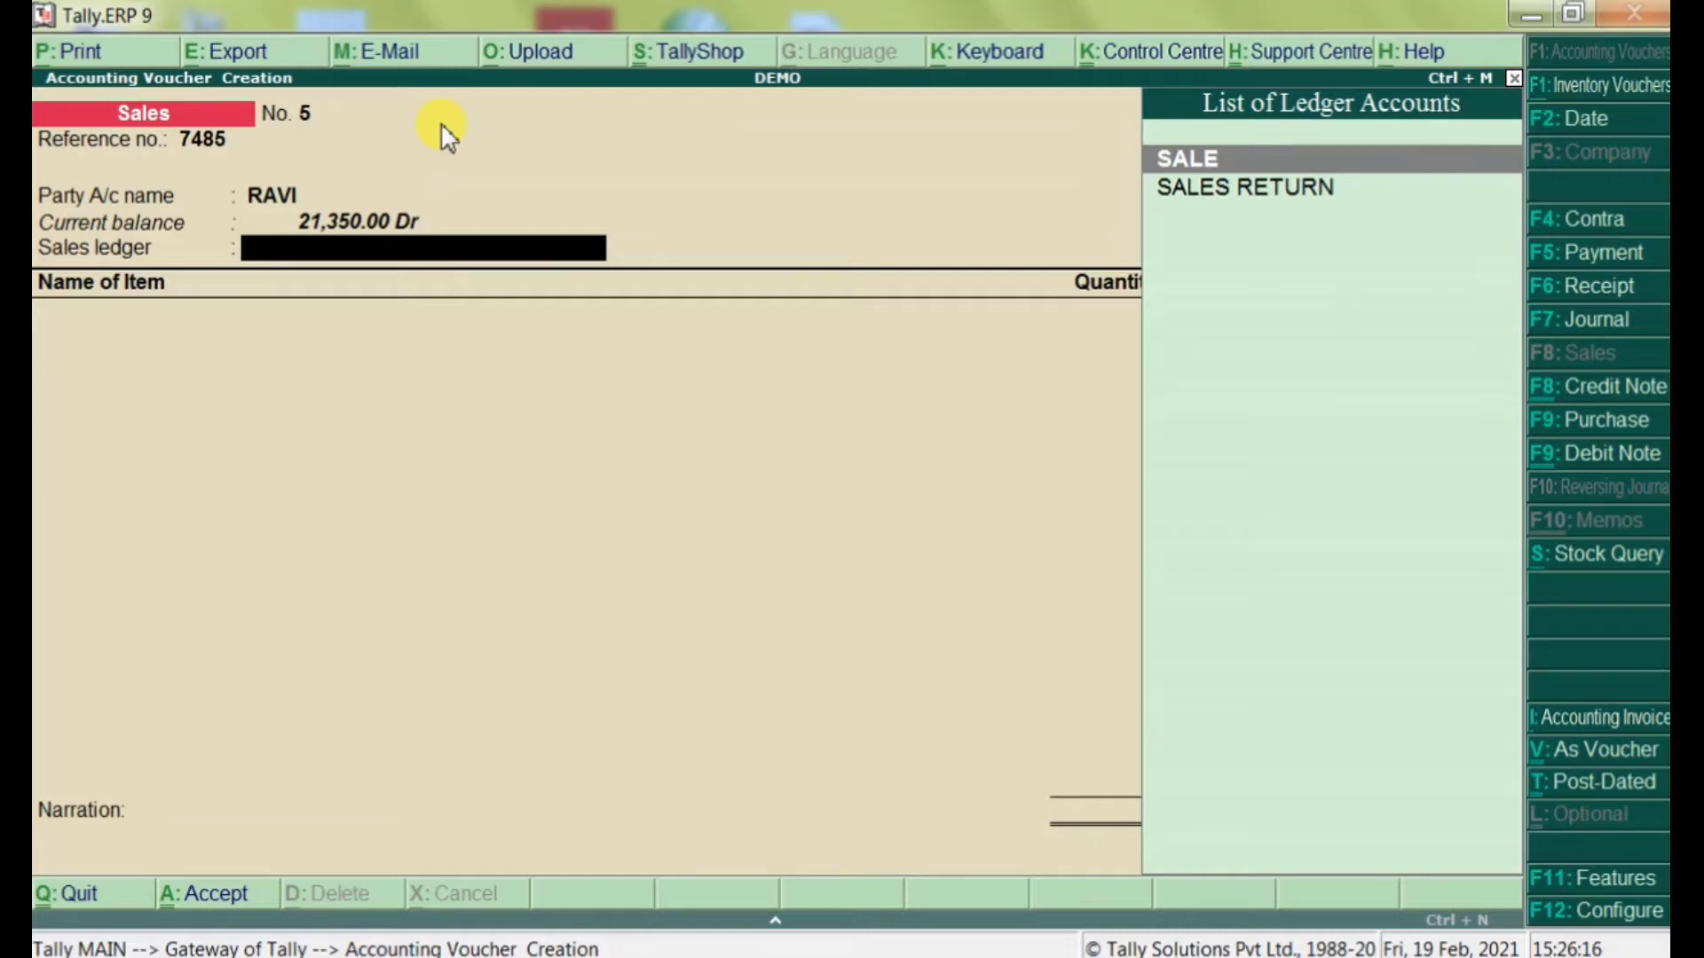
Step: Reopen the voucher's Party Details, advance through the blank fields to Address, and accept the form directly from there
key("BackSpace")
key("Return")
key("Return")
key("Return")
key("Return")
key("Return")
key("Return")
key("Return")
key("Return")
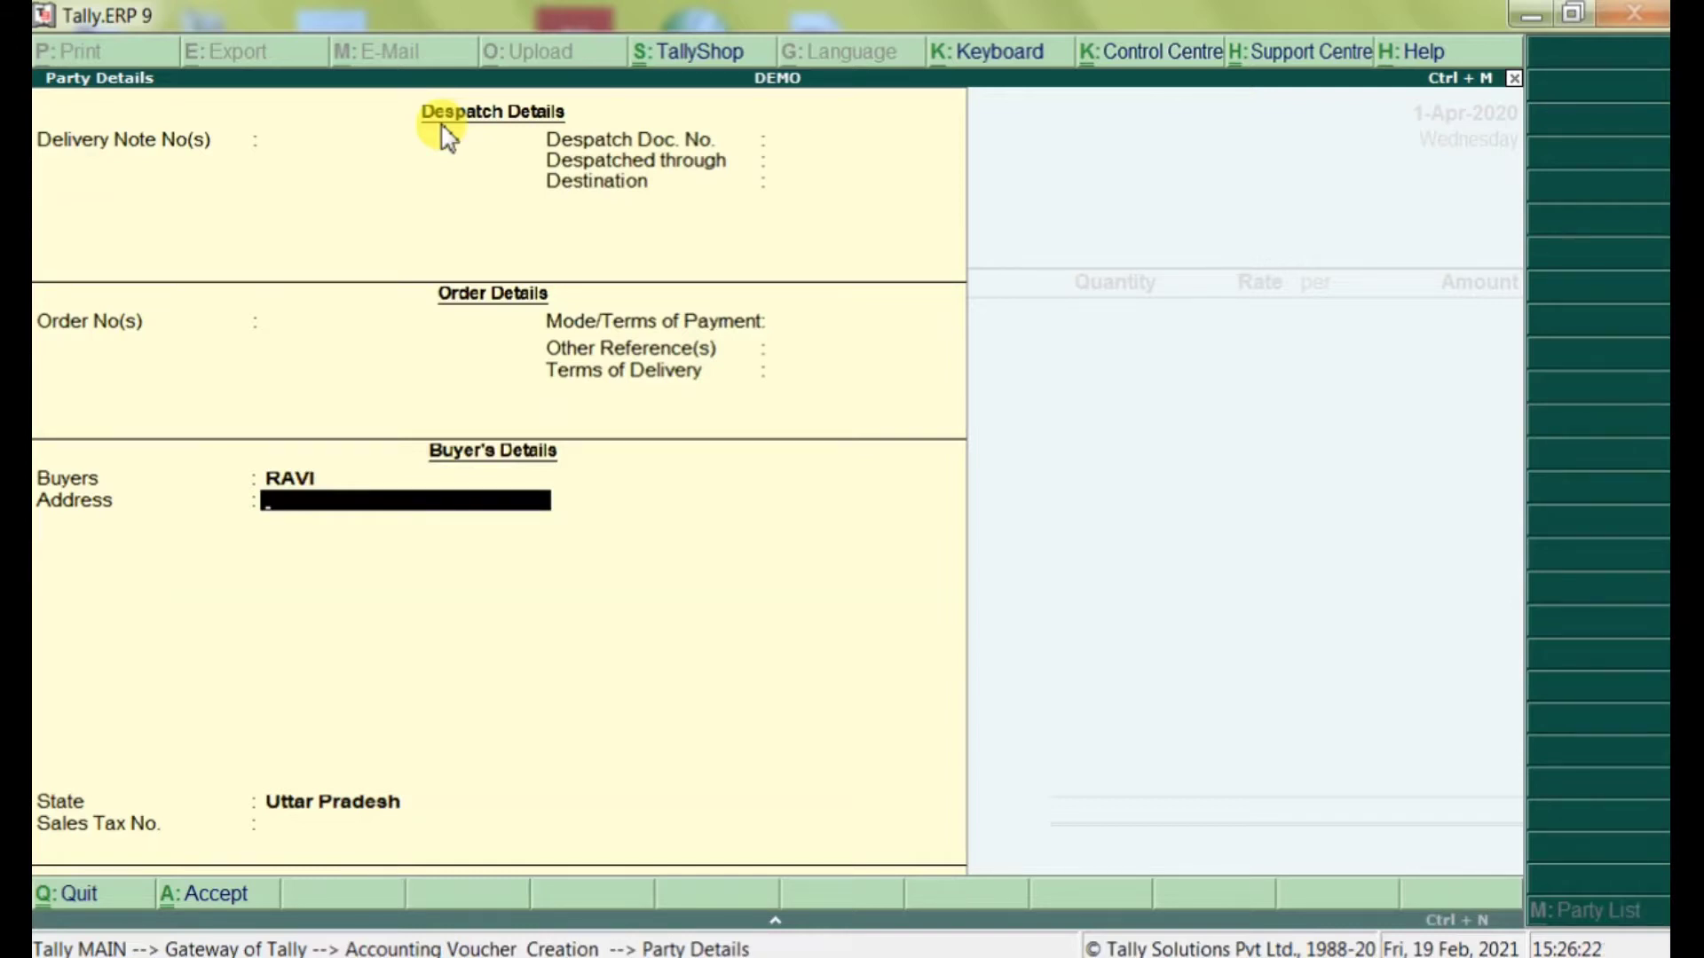
key("ctrl+a")
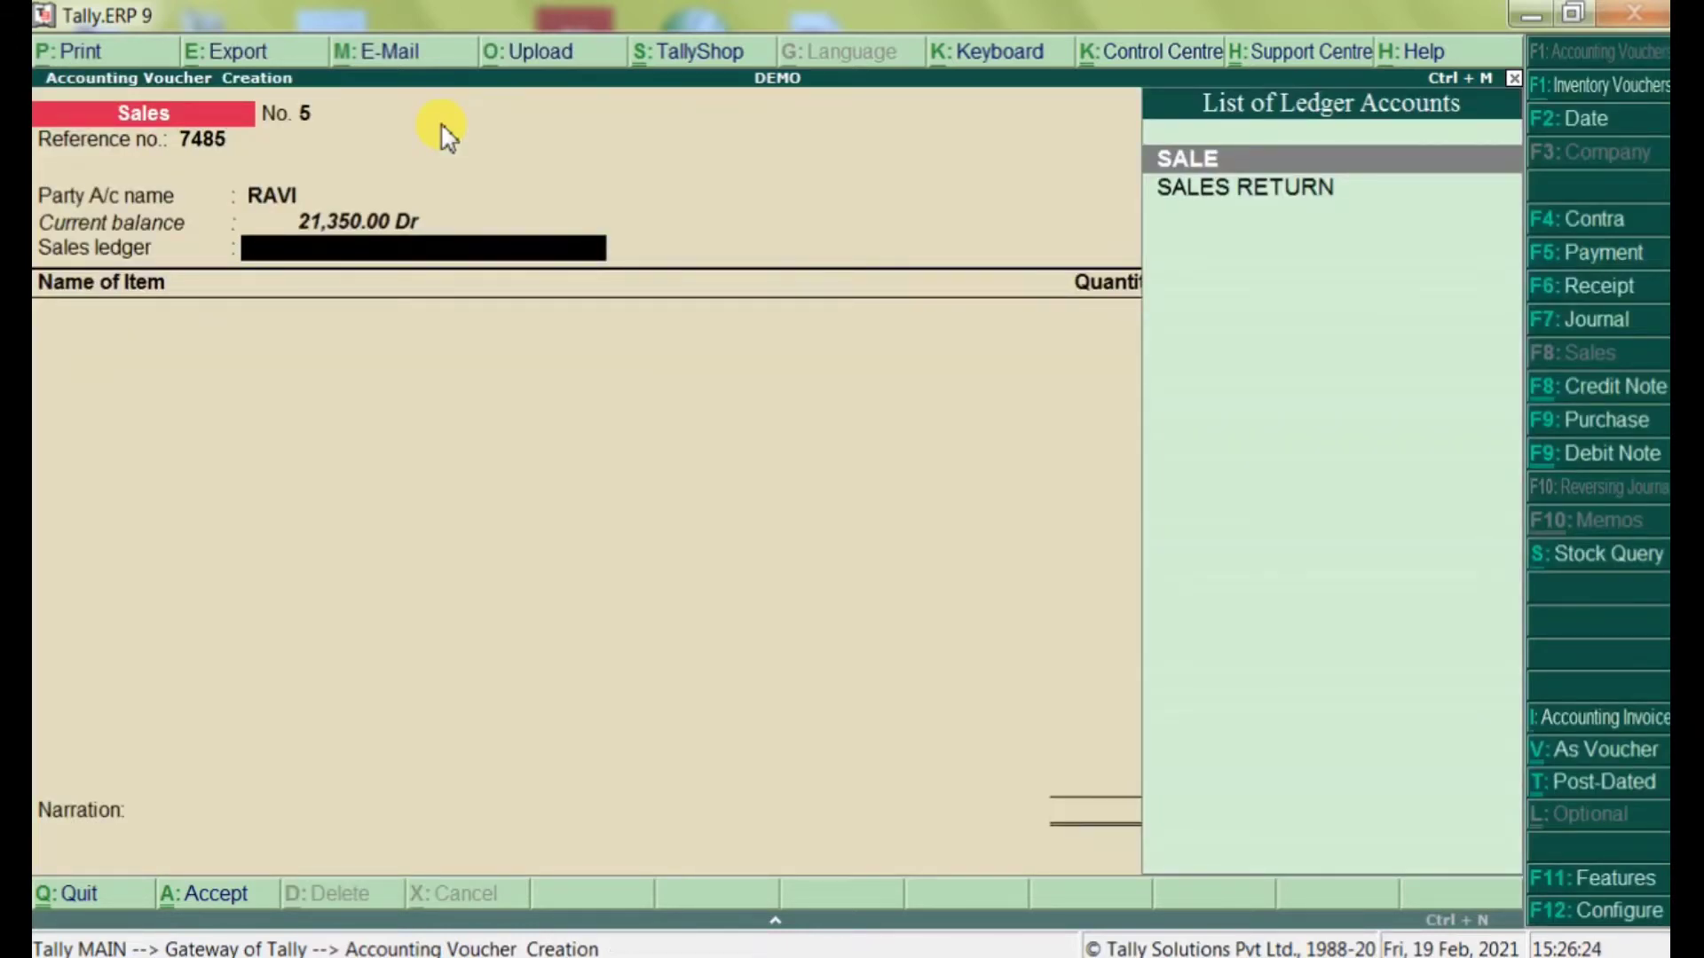
Step: Set the sales ledger to SALE and enter 1 piece of KEYBAORD (DELL) at a rate of 1250, ending the item list
key("Return")
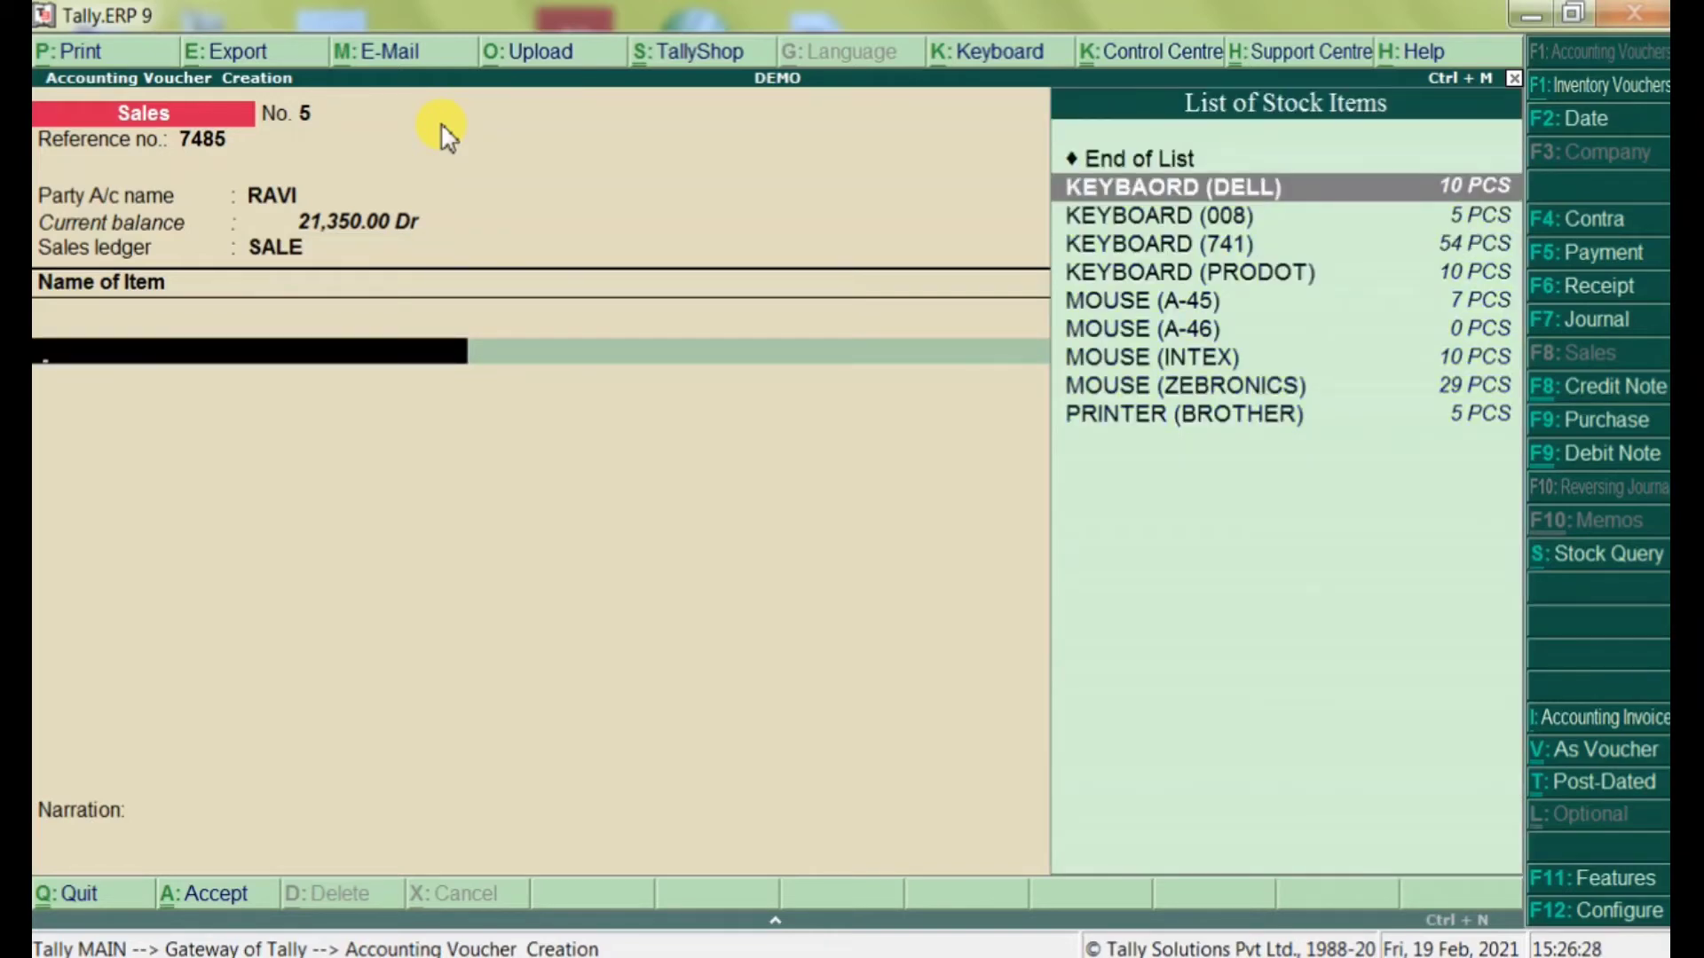
key("Return")
type("1")
key("Return")
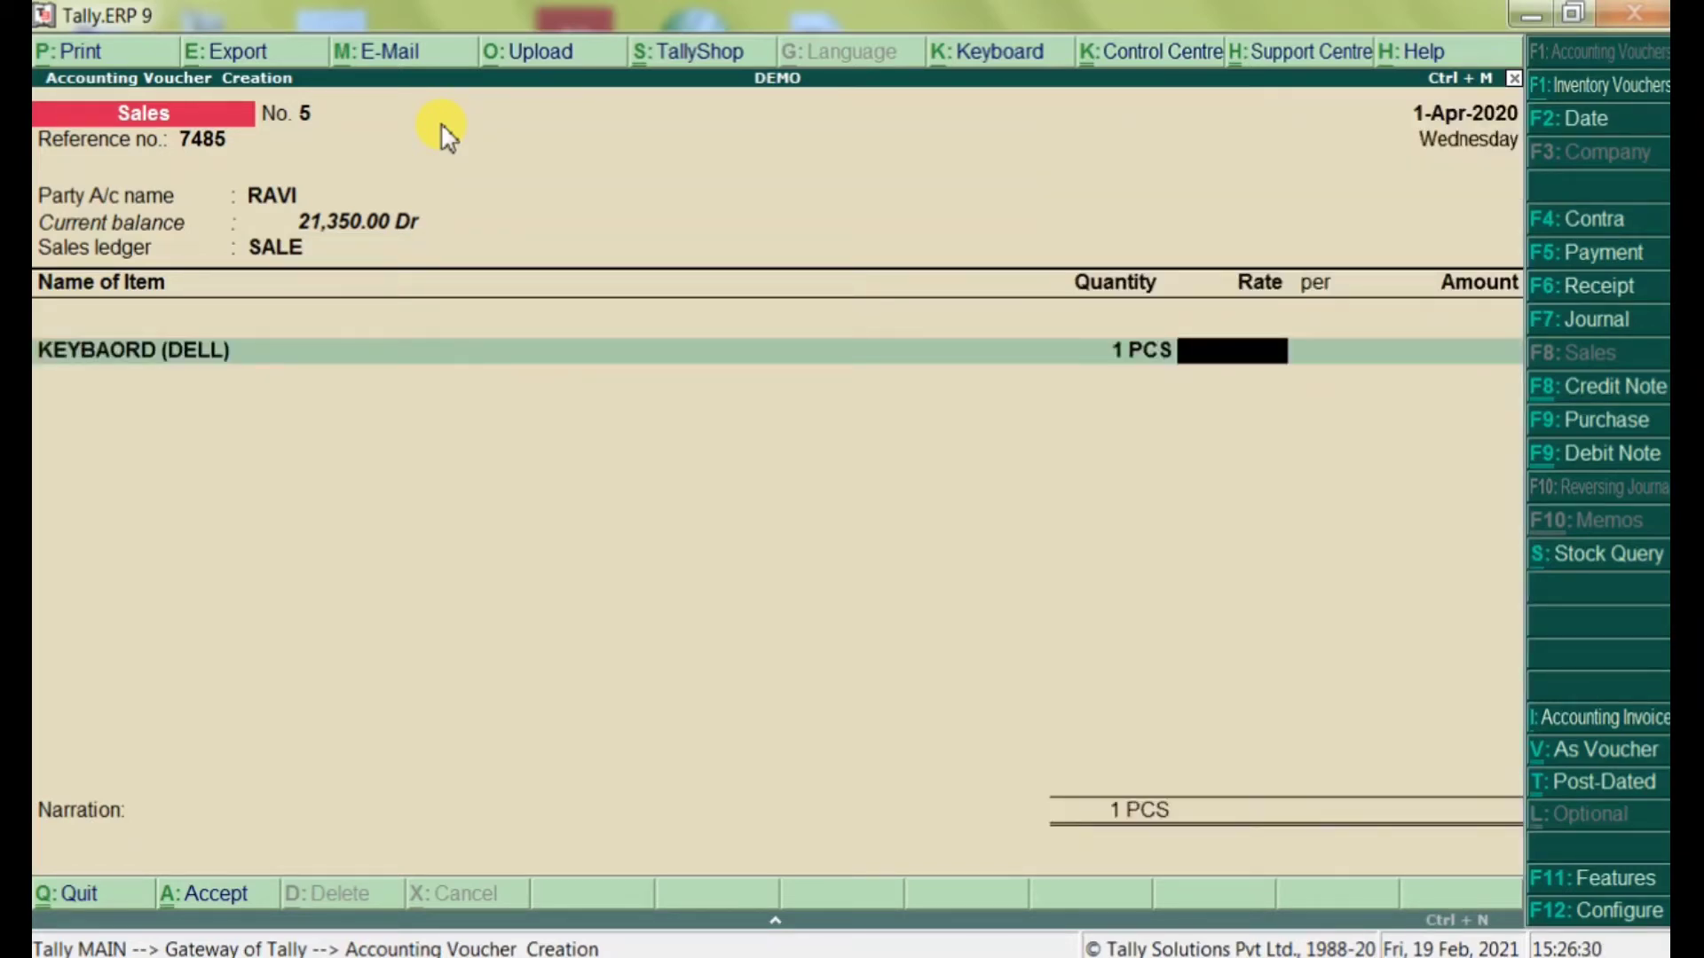
type("1250")
key("Return")
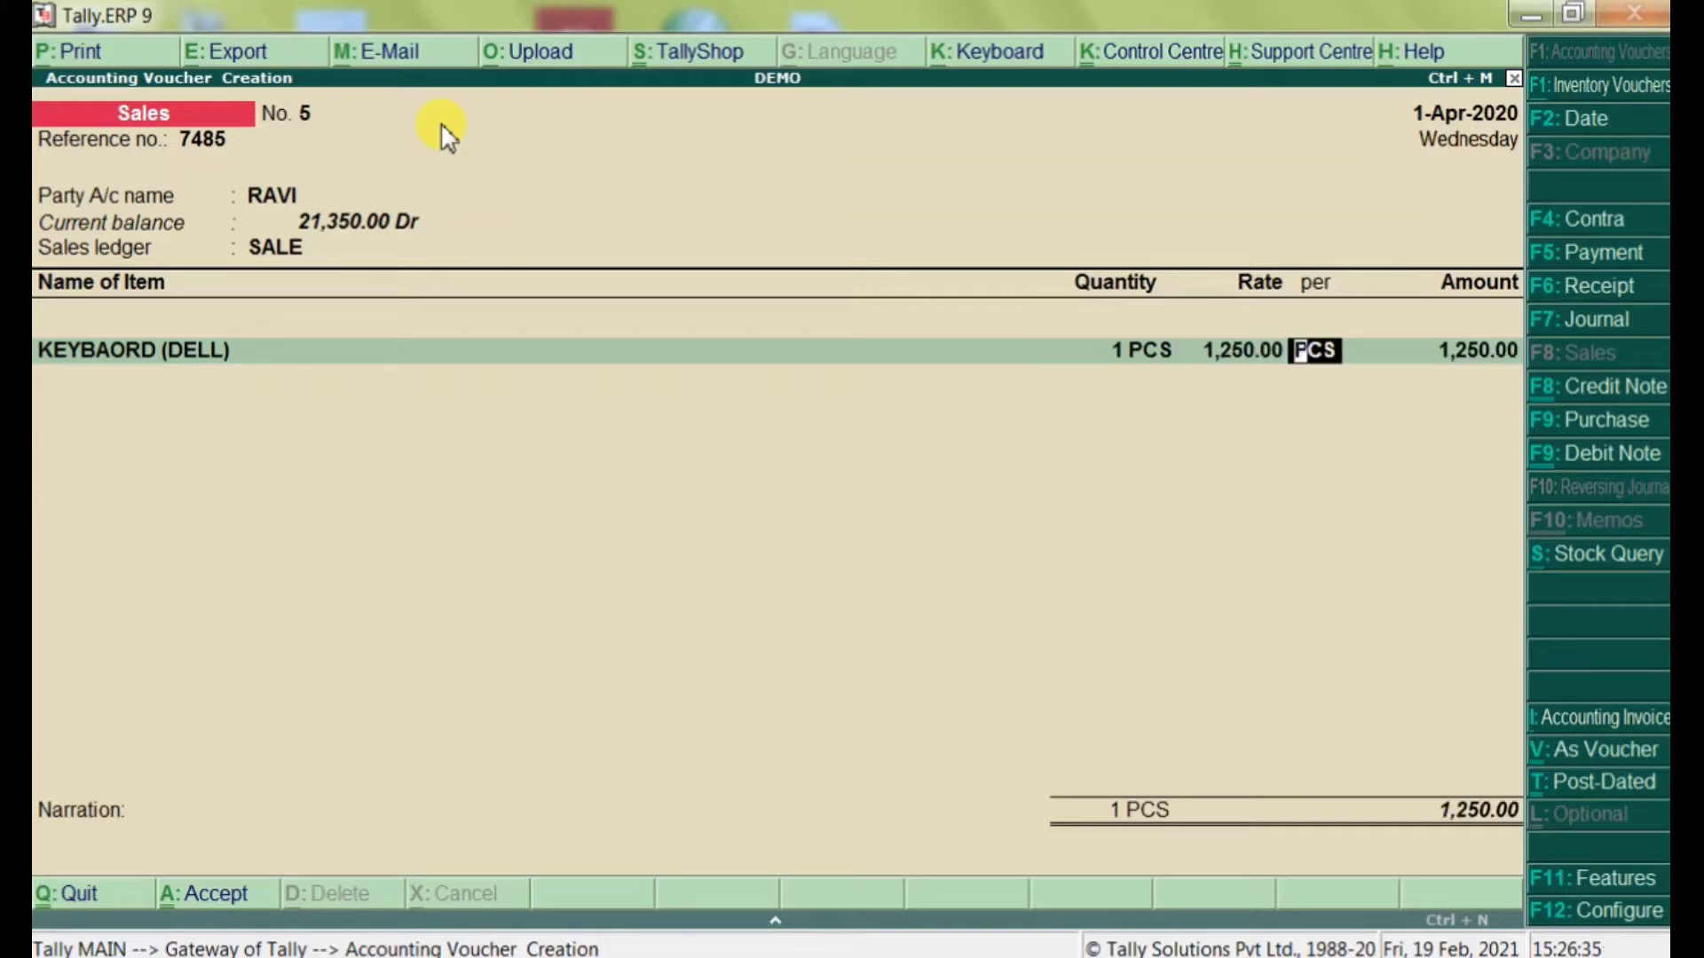
key("Return")
key("Return")
key("Return")
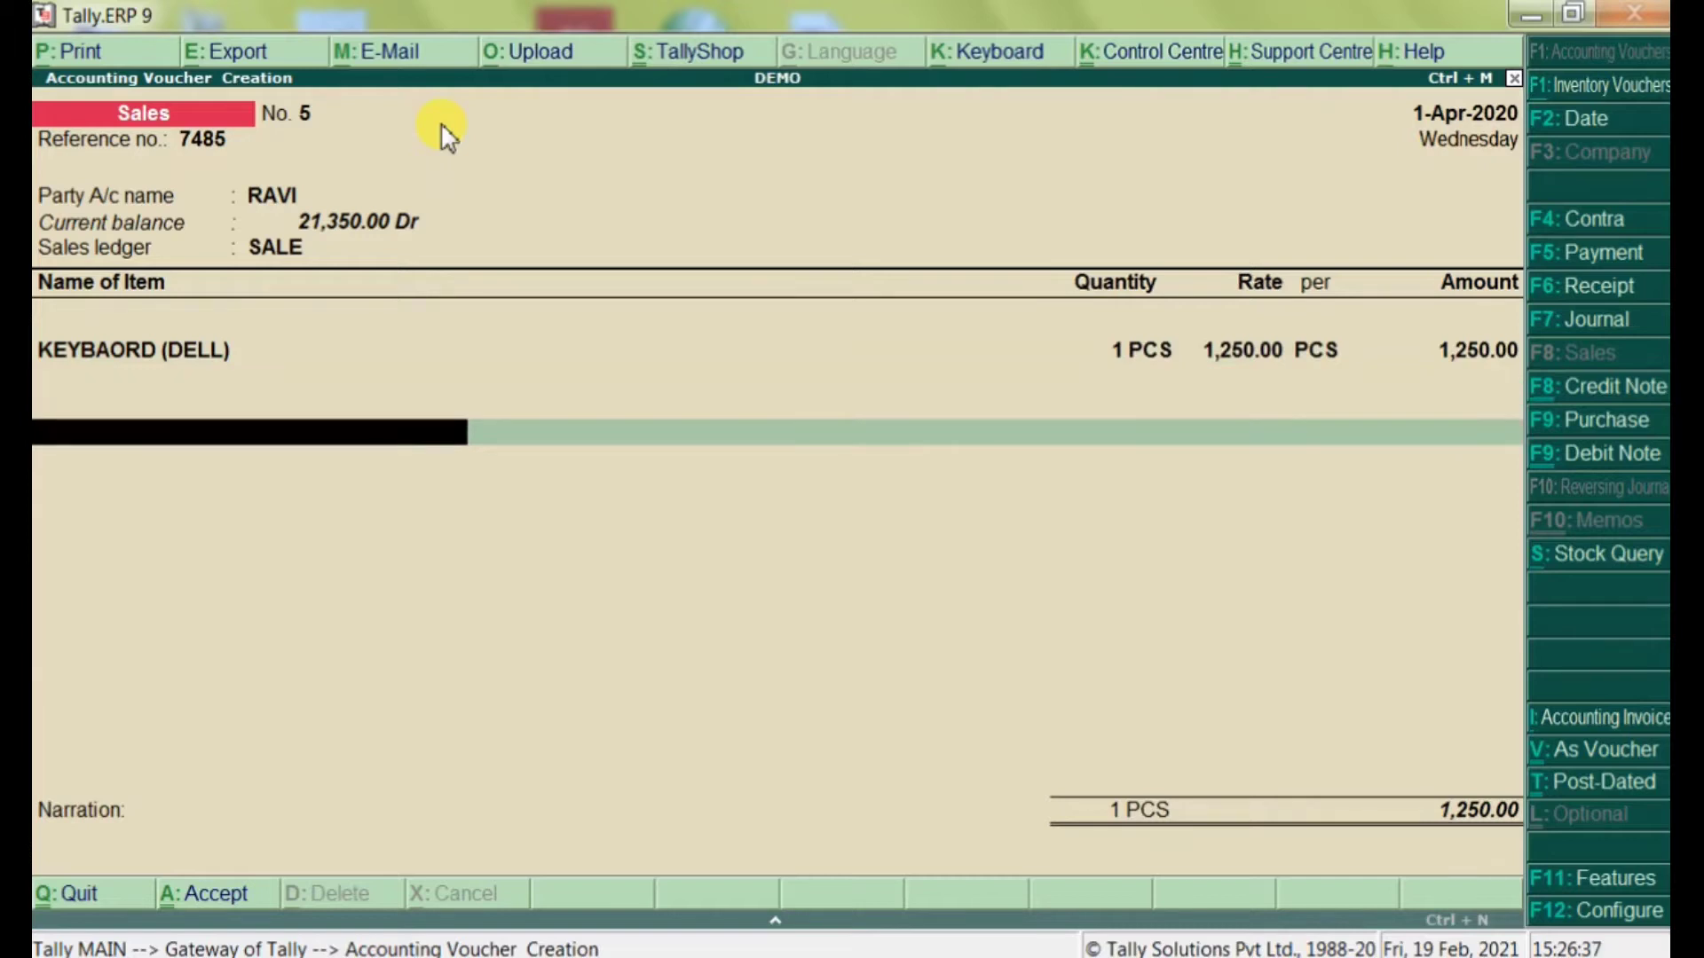
key("Return")
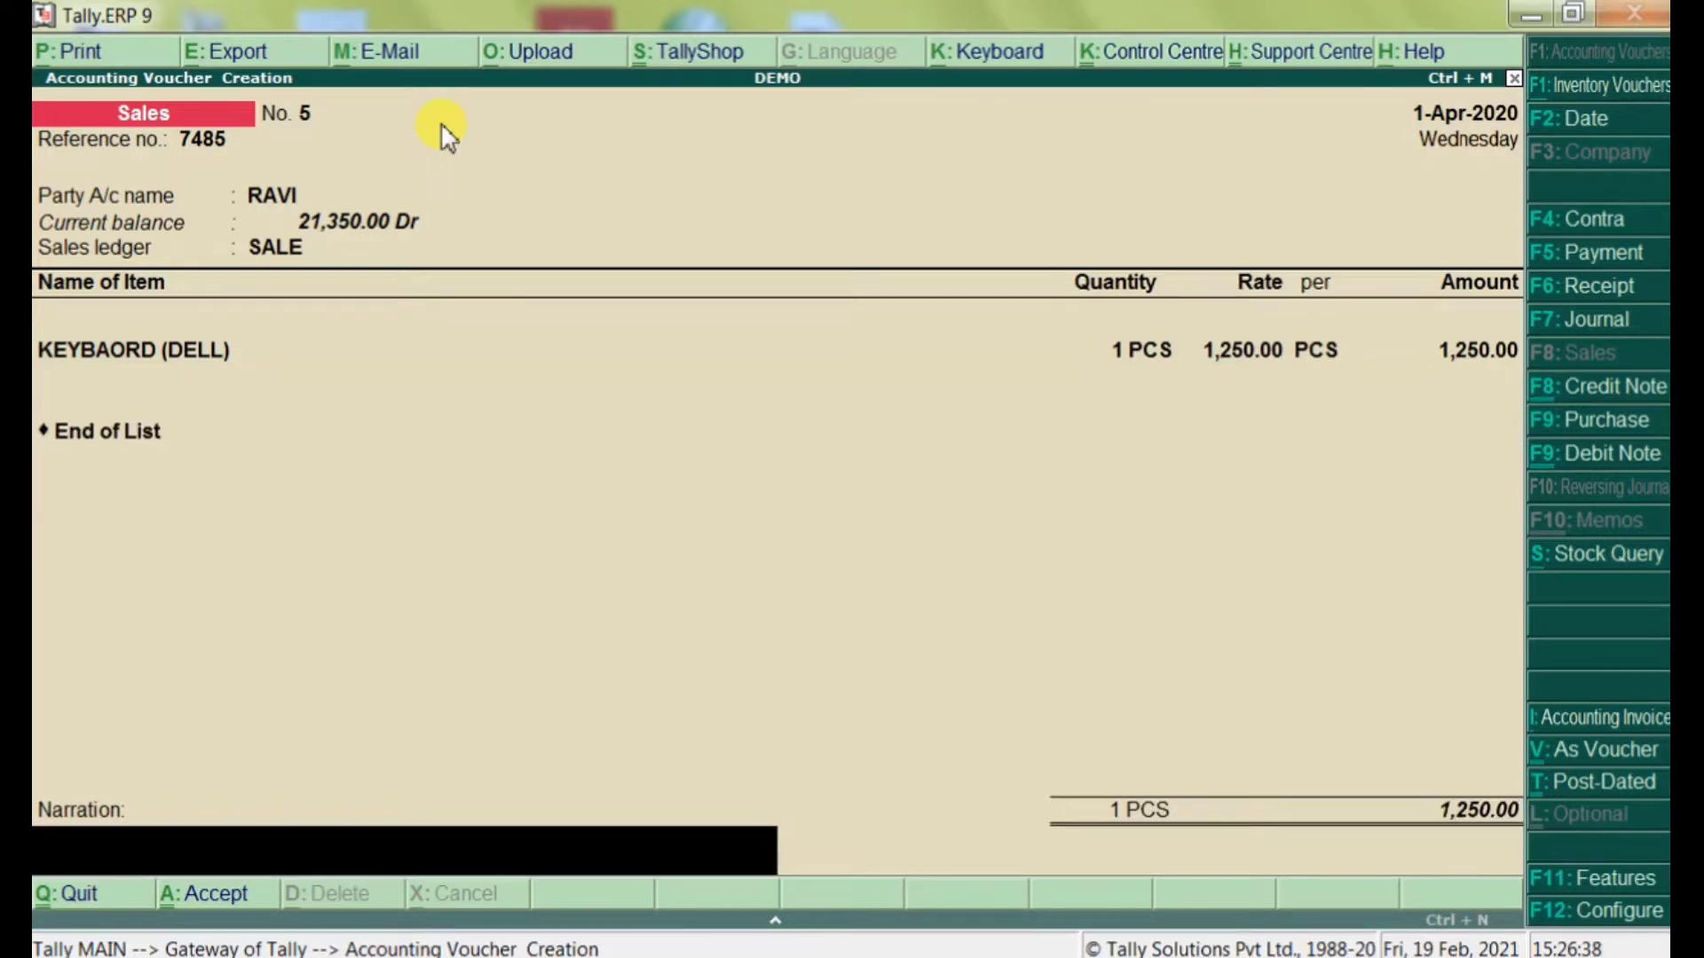
Step: Enter the narration BEING GOODS SOLD TO followed by the customer's name, and save the sales voucher
type("BEING GOODS SOL")
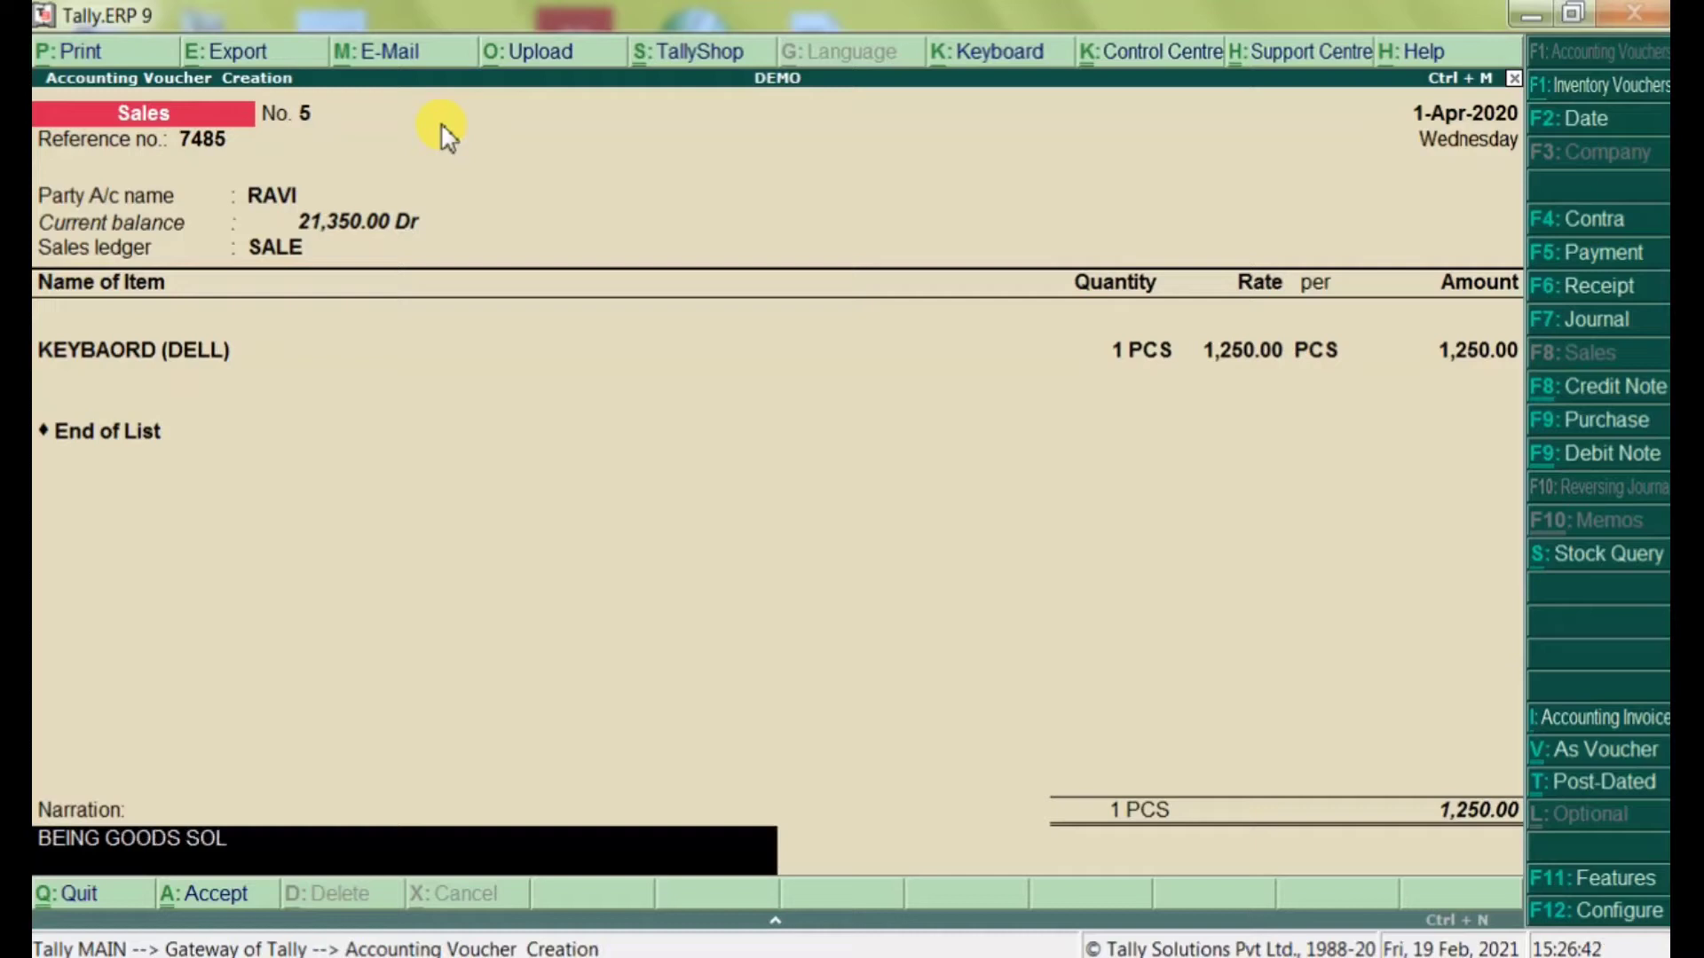
type("D TO TRAVI")
key("Return")
key("Return")
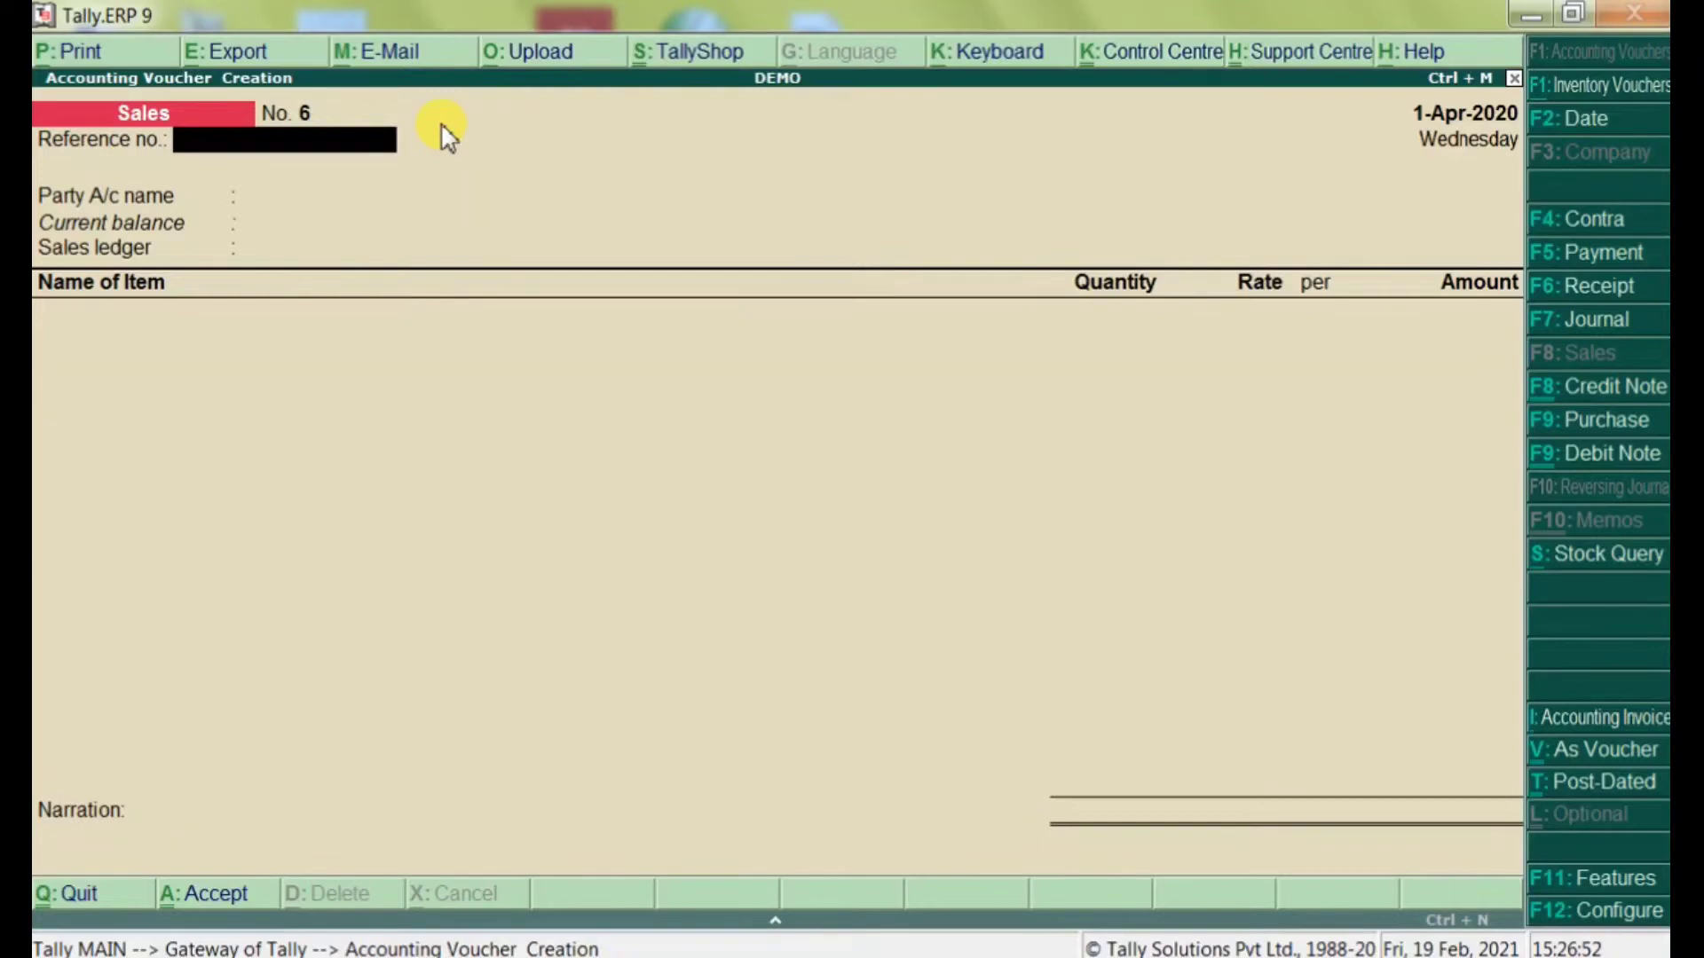
Step: Enter reference number 8596, choose the customer listed directly below PNB as party account, and accept Party Details without filling any field
type("8596")
key("Return")
key("Down")
key("Down")
key("Down")
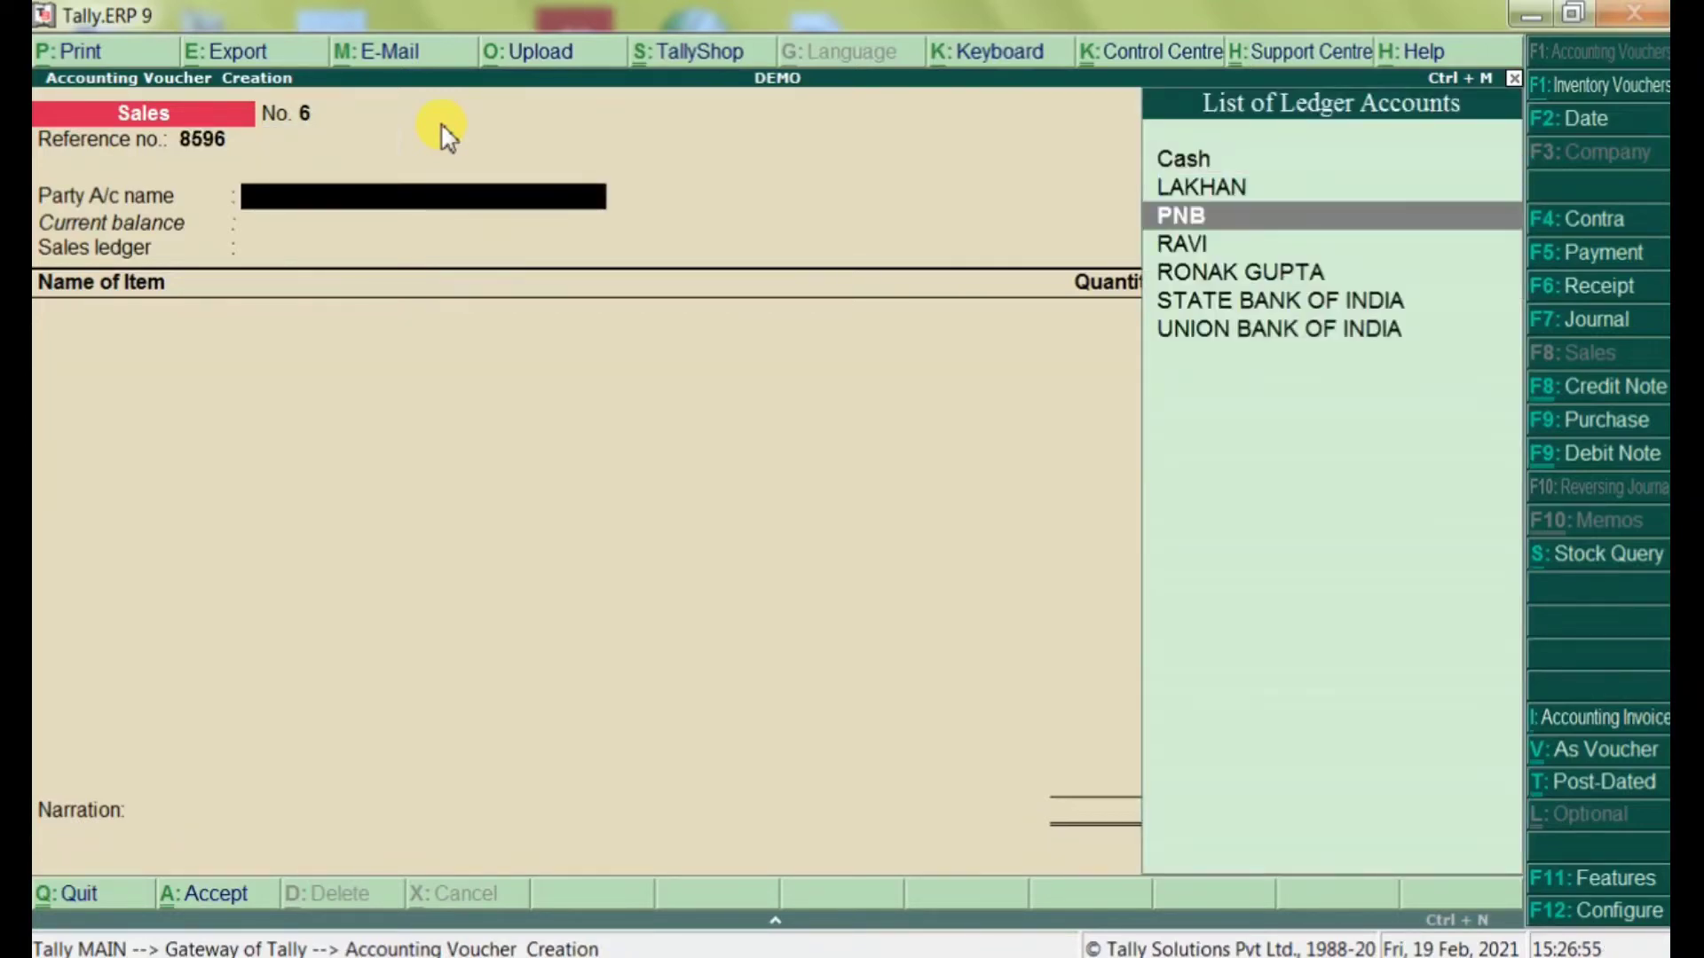
key("Return")
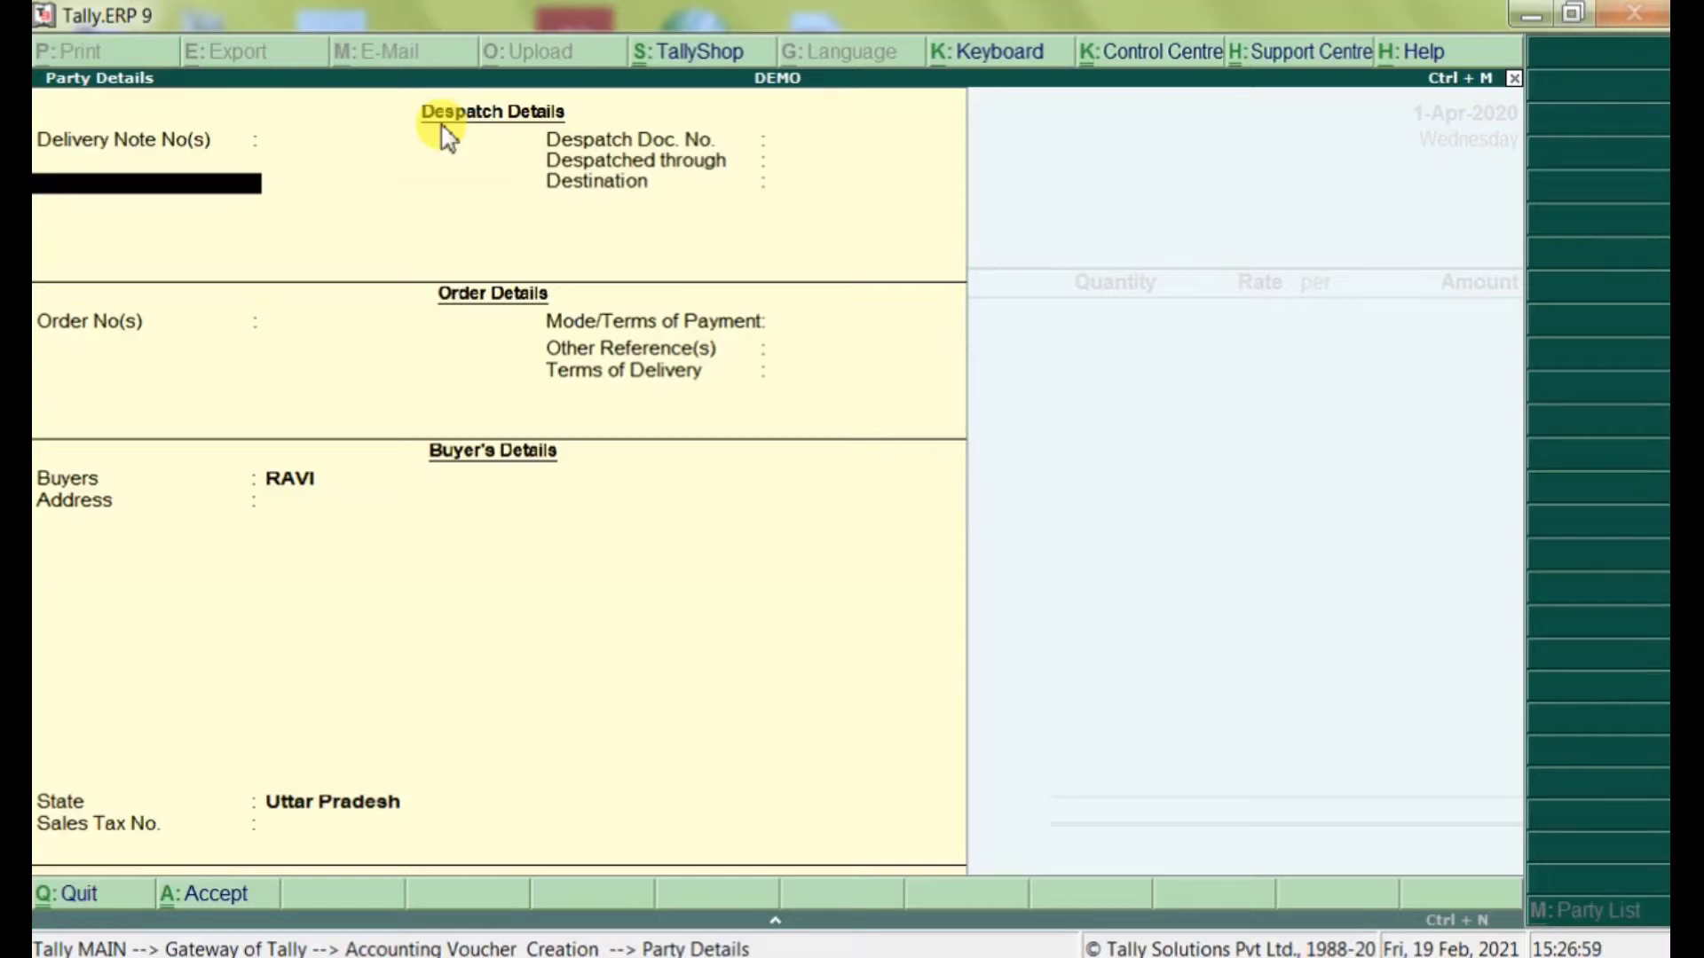
key("ctrl+a")
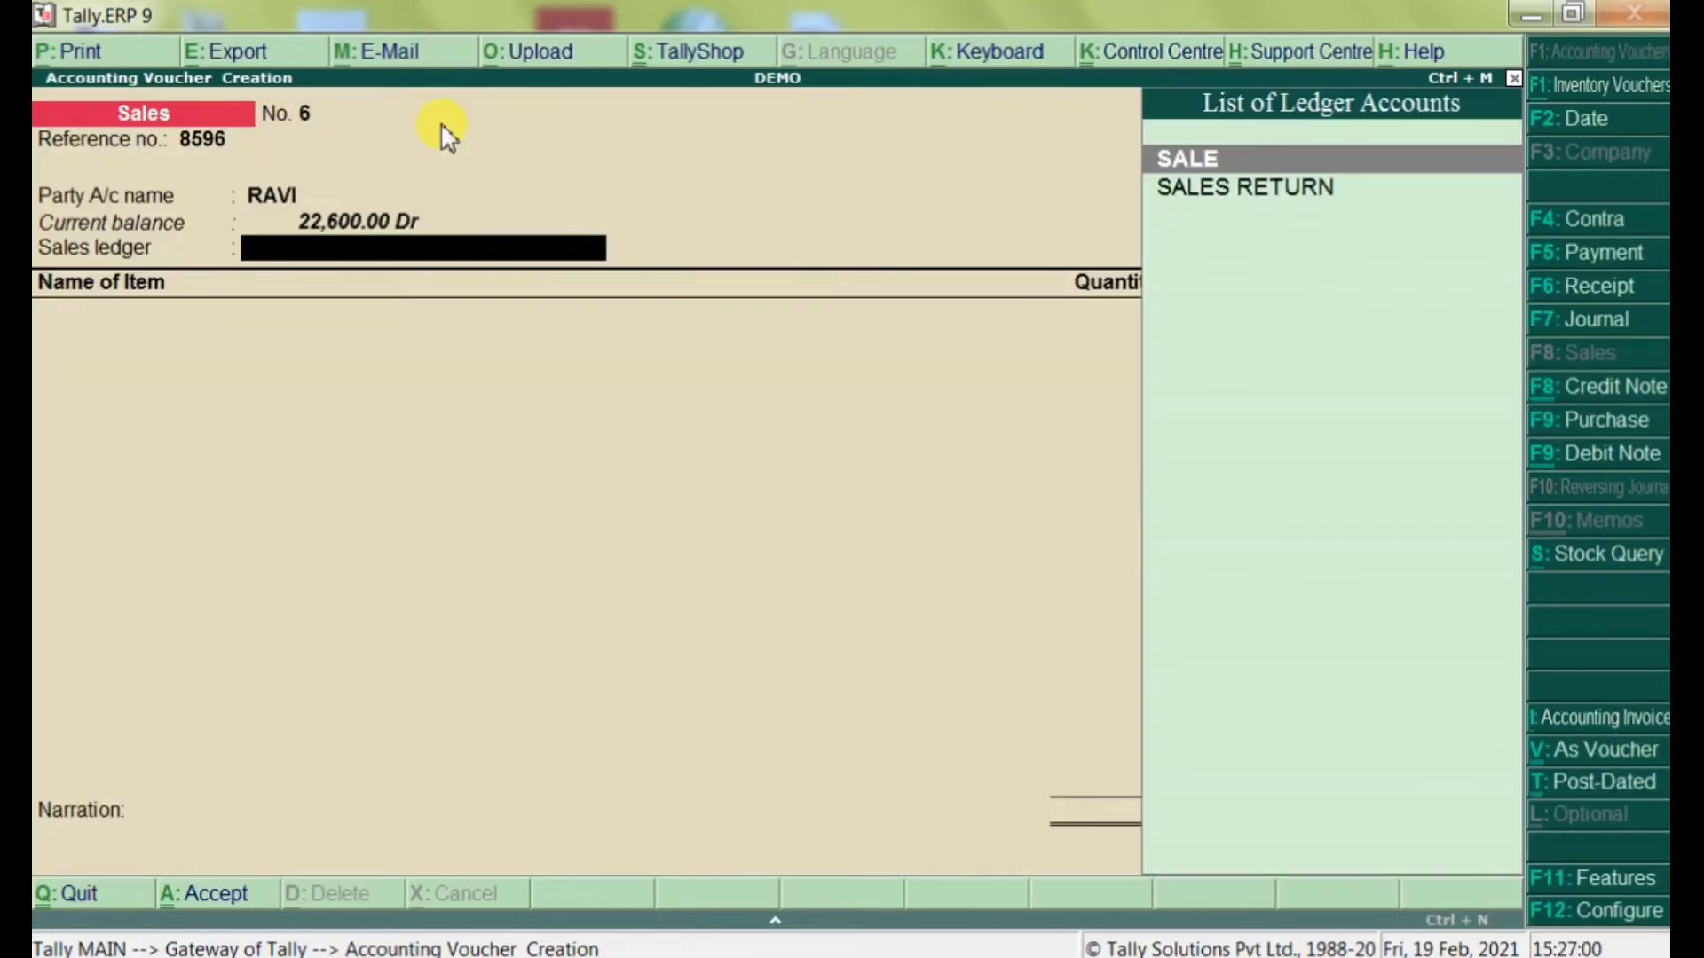
Step: Set the sales ledger to SALE and enter 10 pieces of KEYBOARD (008) at a rate of 250, ending the item list
key("Return")
key("Down")
key("Down")
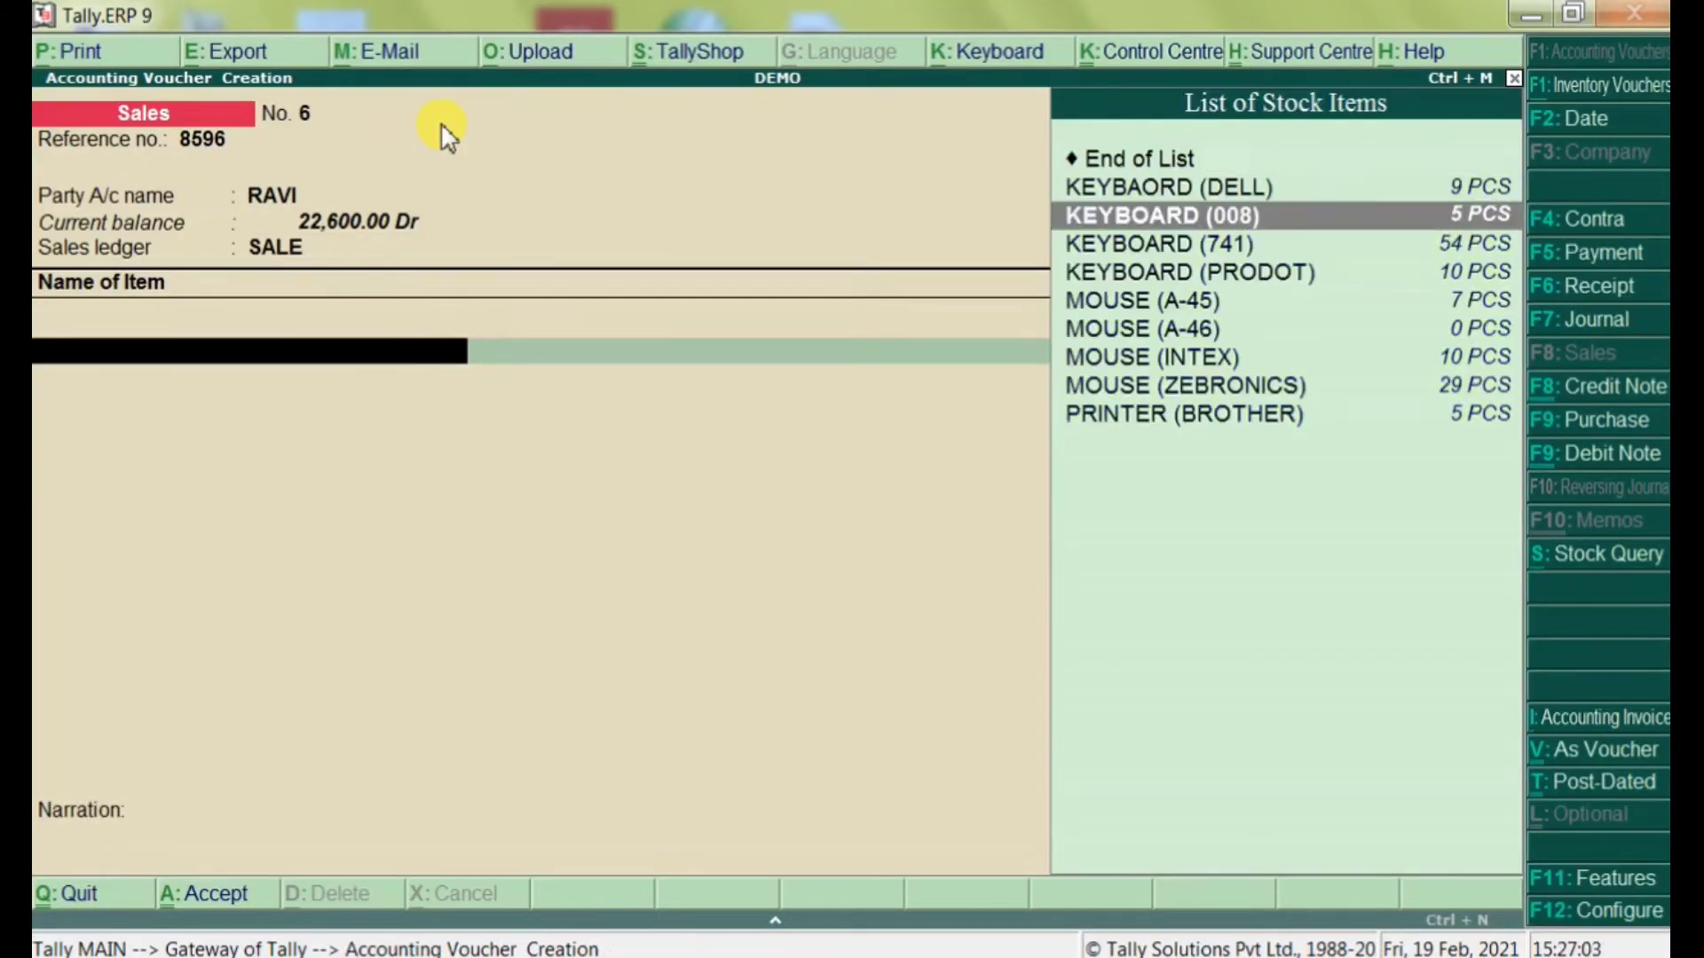
key("Return")
type("1")
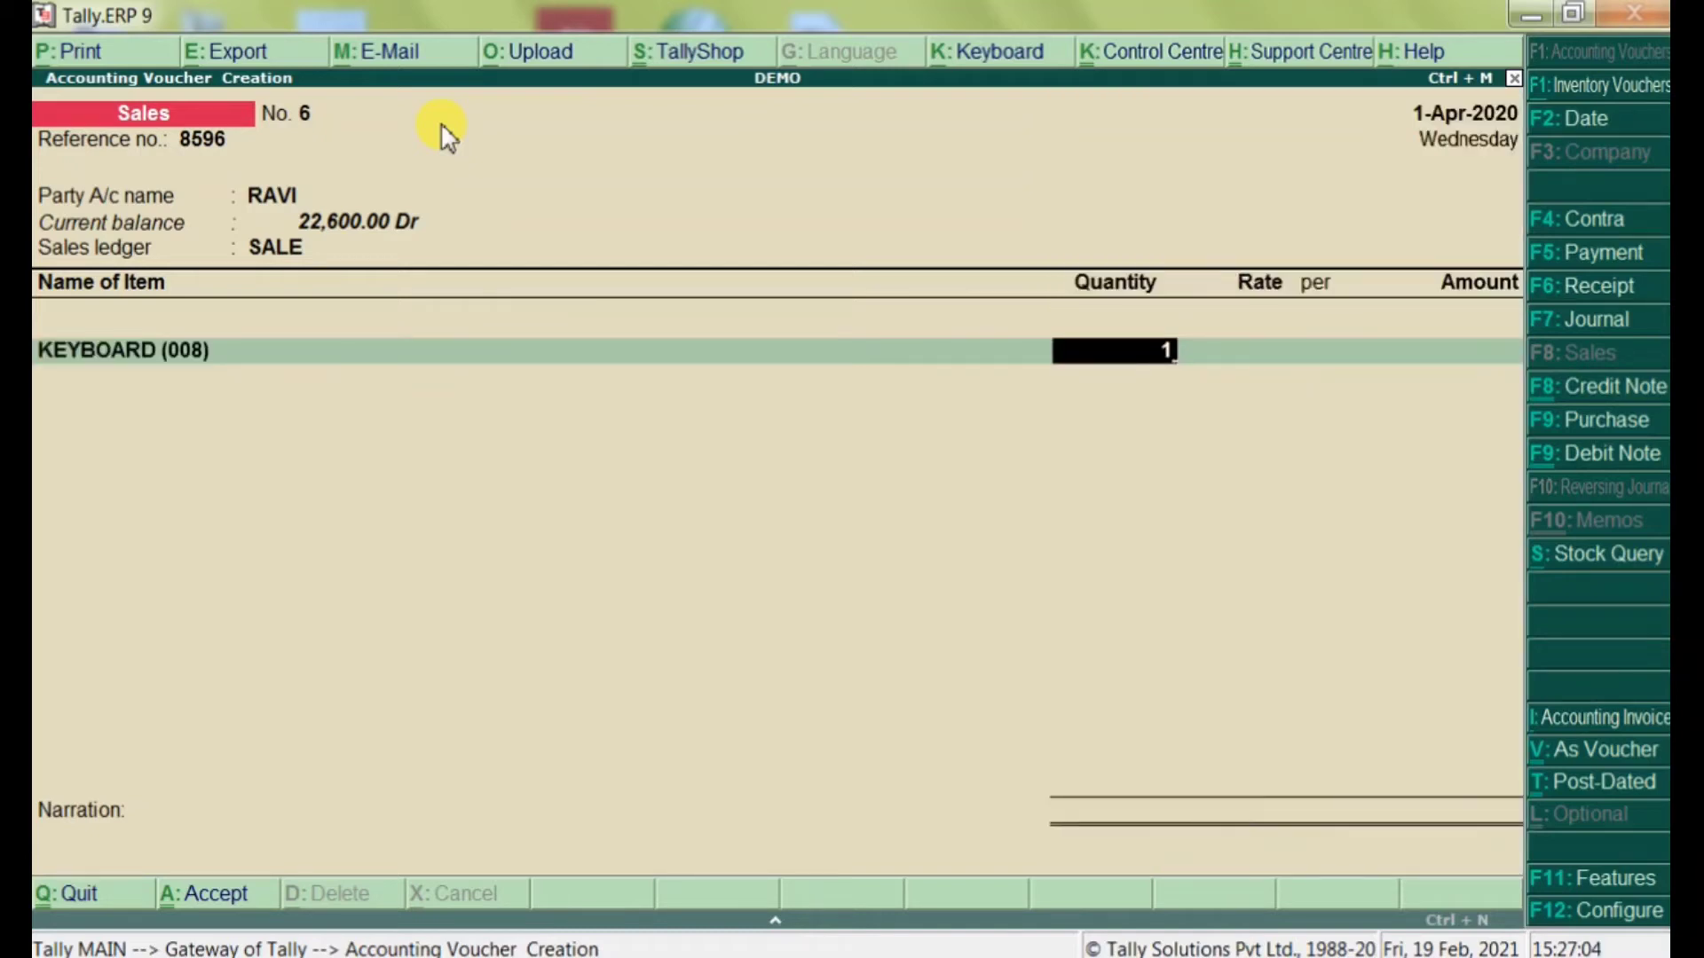
type("0")
key("Return")
key("Return")
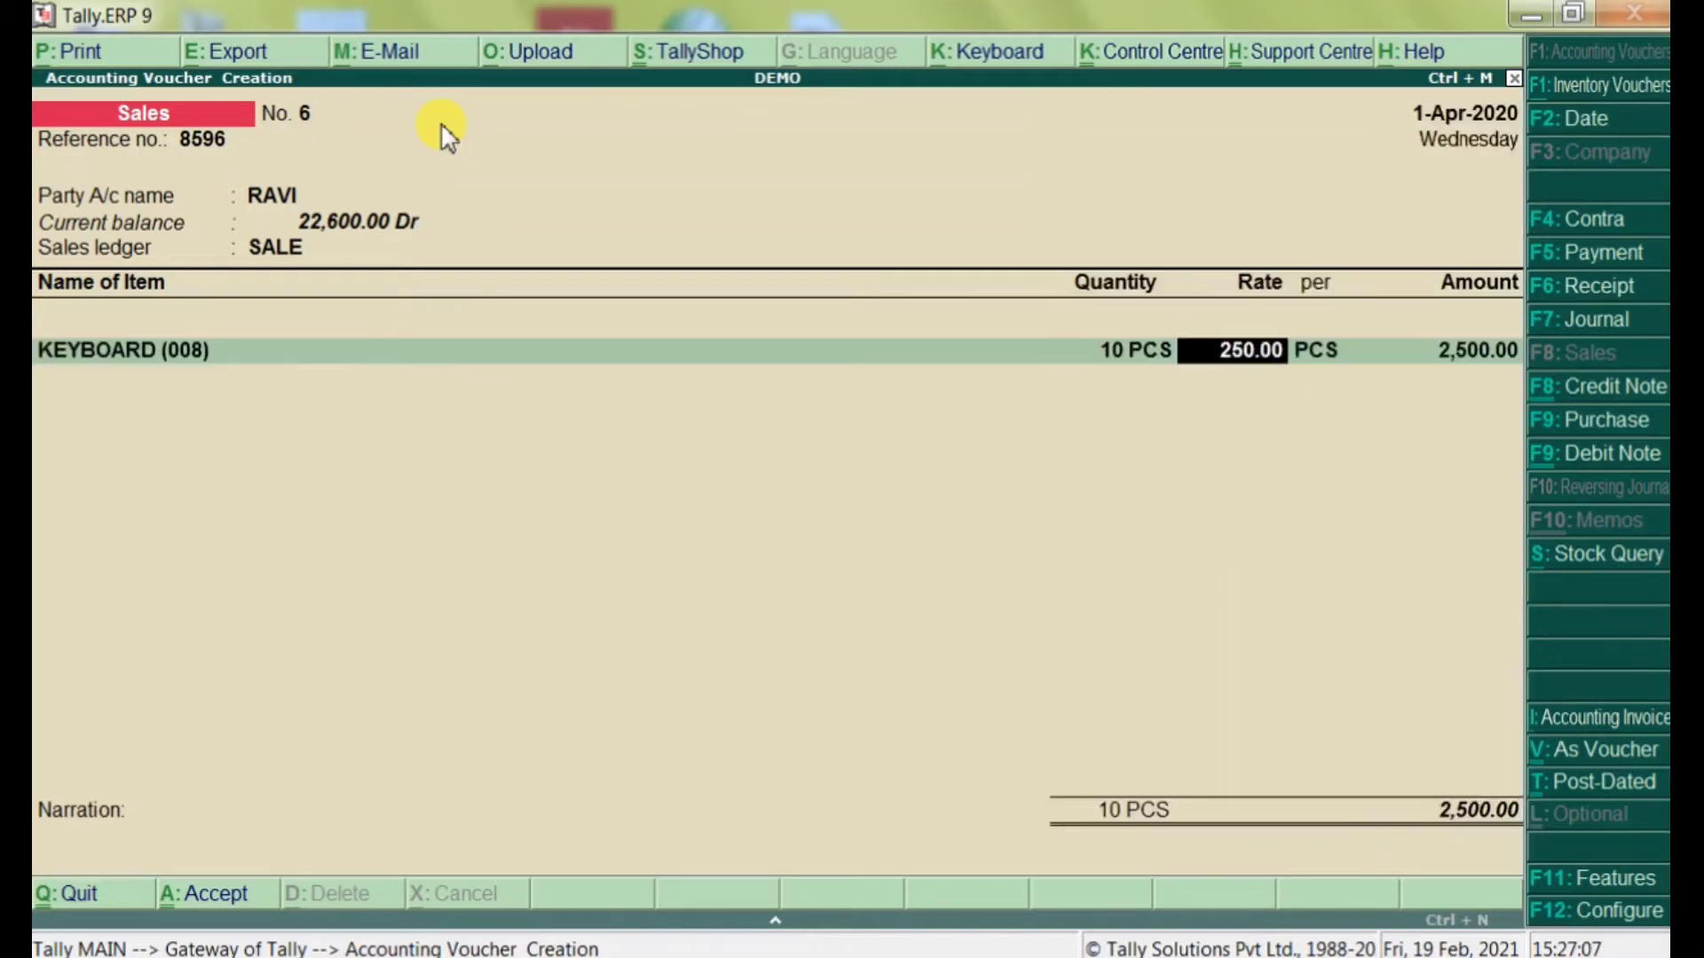
key("Return")
key("Return")
key("Return")
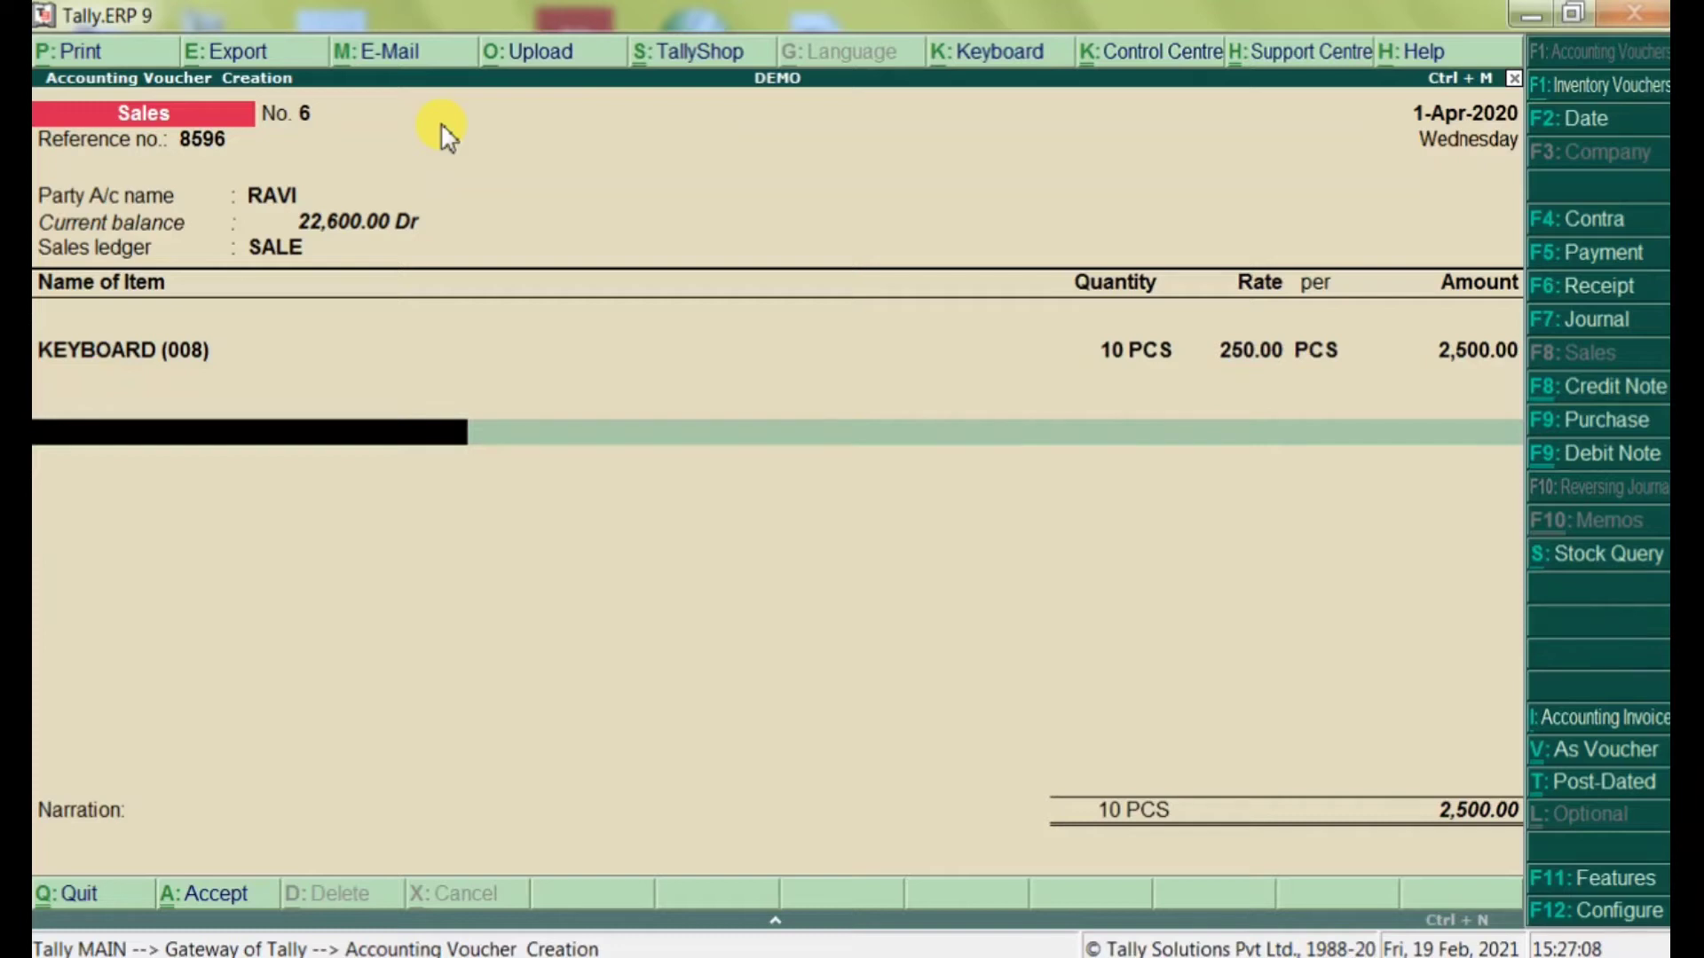
key("Return")
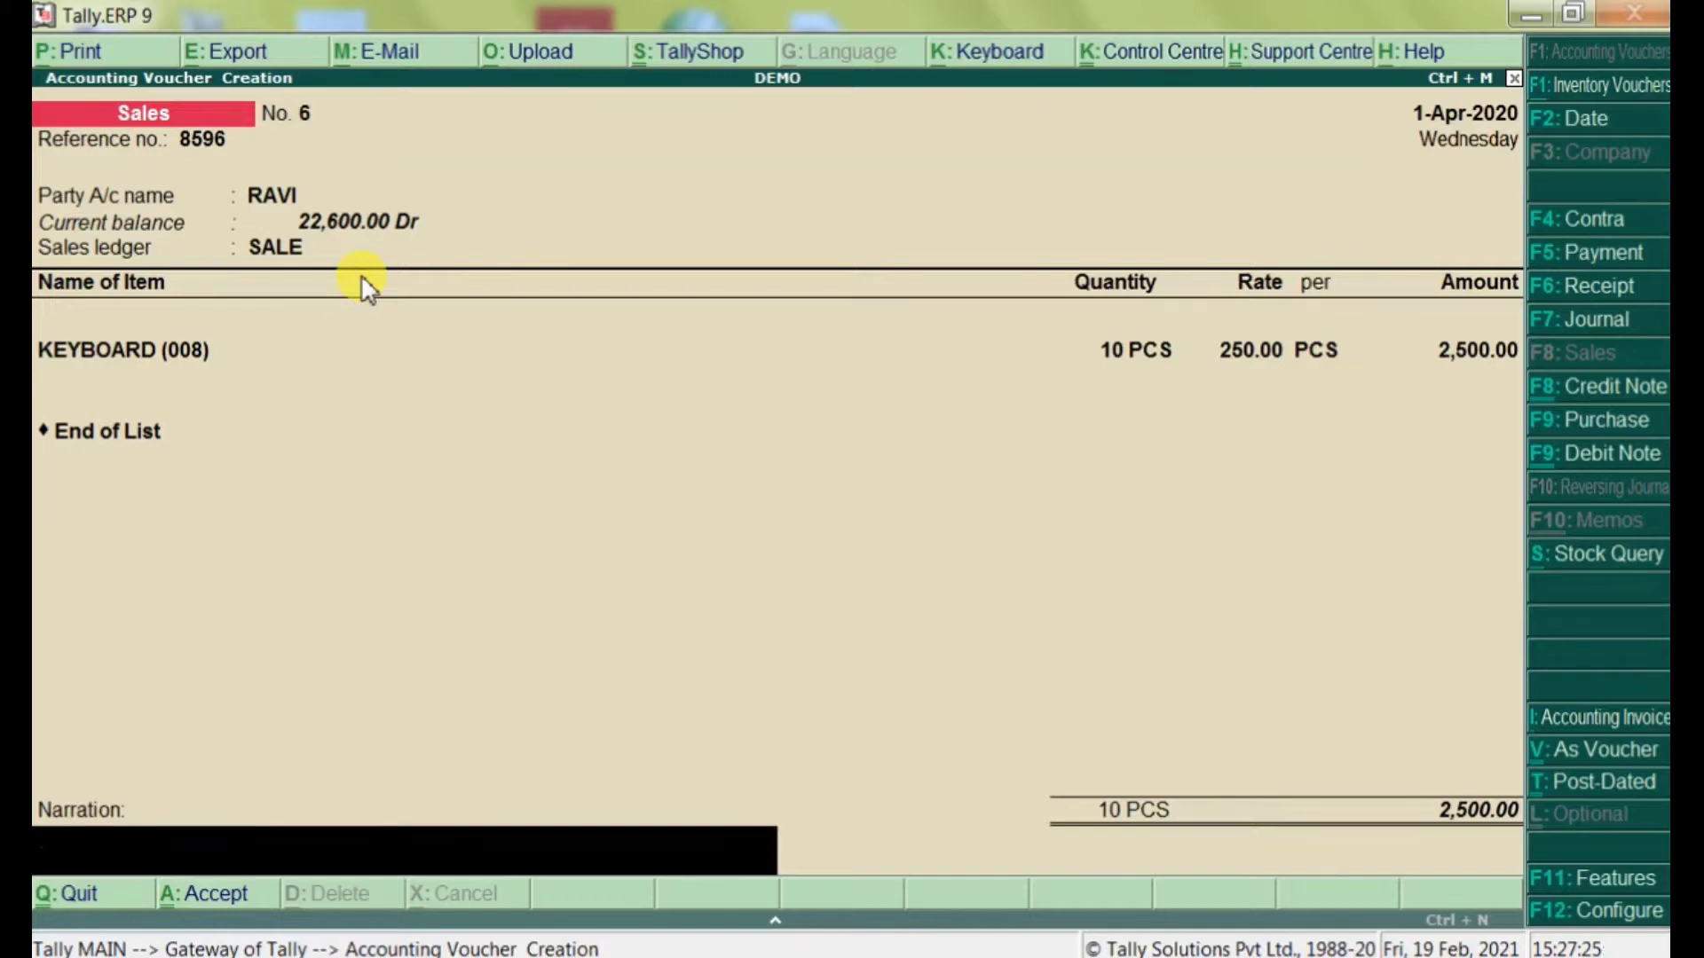
Step: Repeat the previous voucher's narration, retype the customer's name at its end, and save the sales voucher
key("ctrl+r")
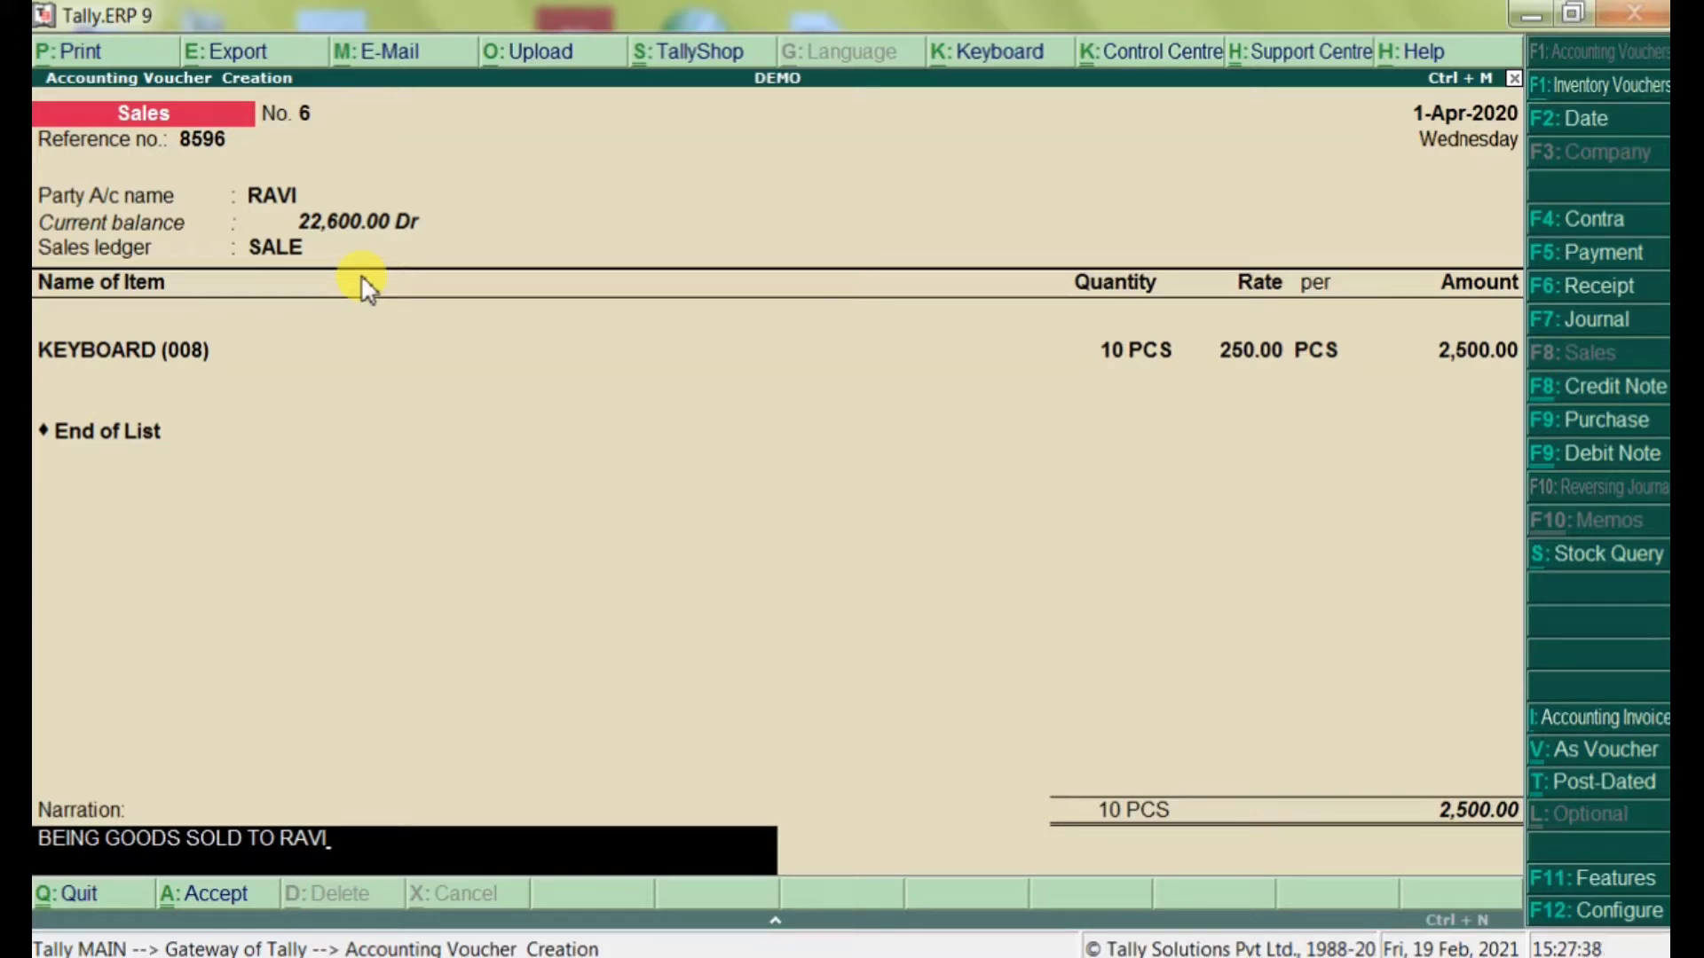
key("BackSpace")
key("BackSpace")
key("BackSpace")
key("BackSpace")
type("RAVI")
key("Return")
key("y")
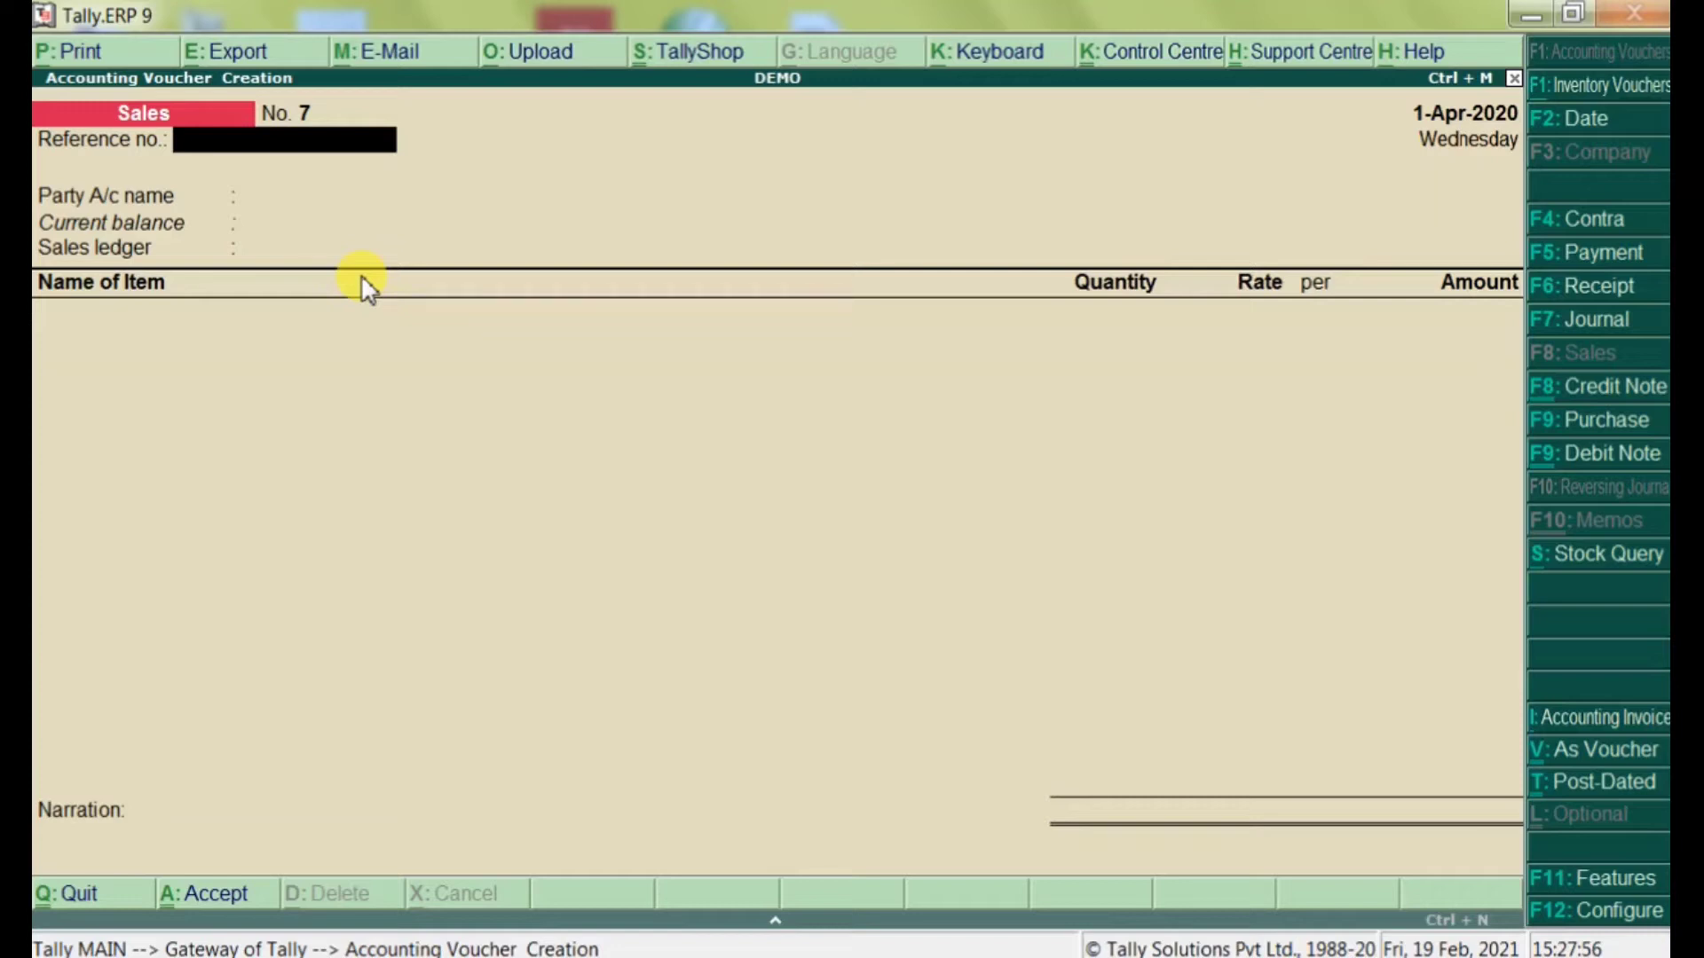
Step: Leave voucher creation for the Gateway of Tally and open the form for creating a new company
key("Escape")
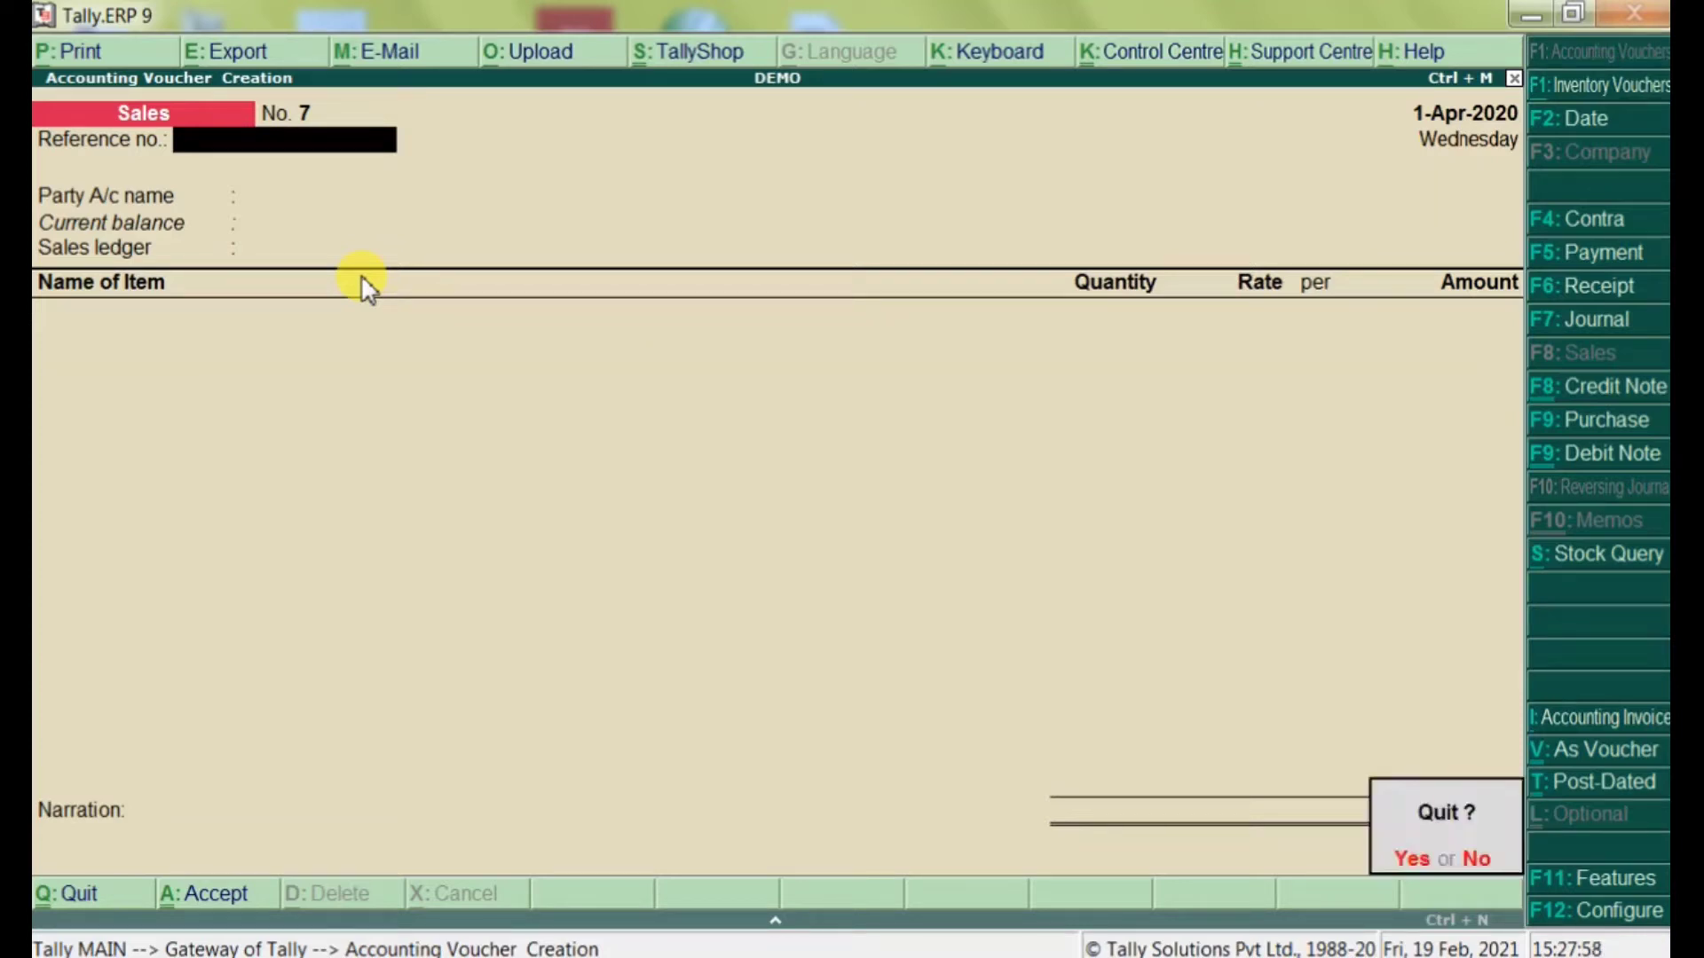
key("Return")
key("Escape")
key("Escape")
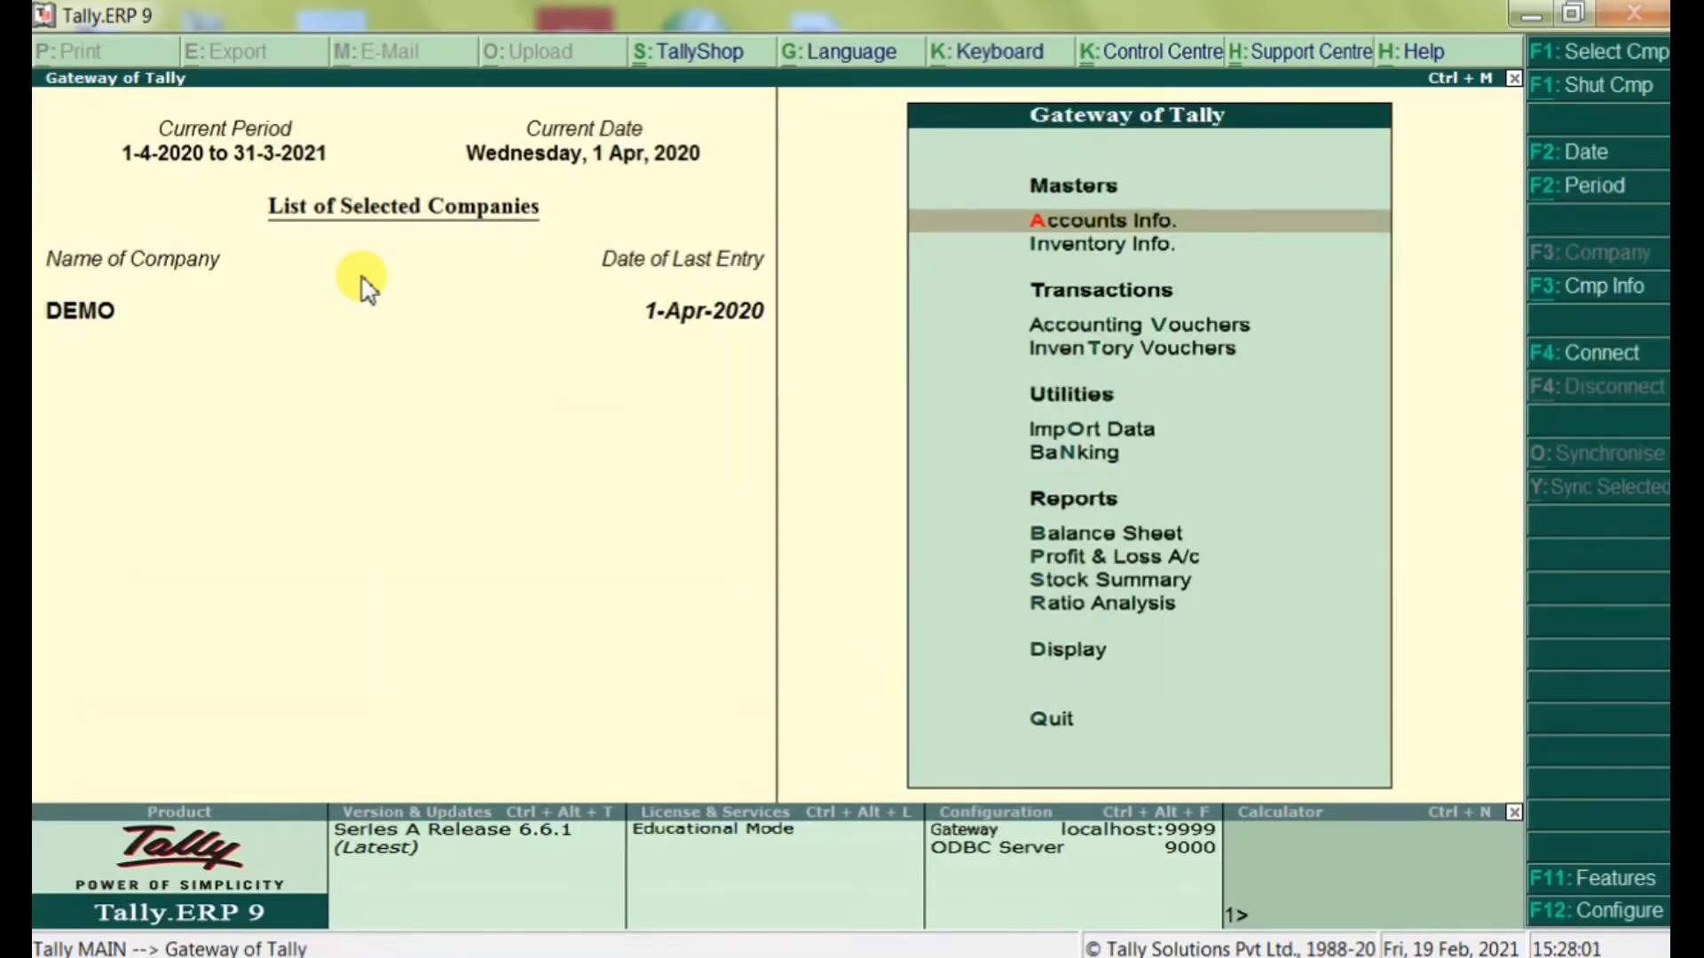
key("alt+F3")
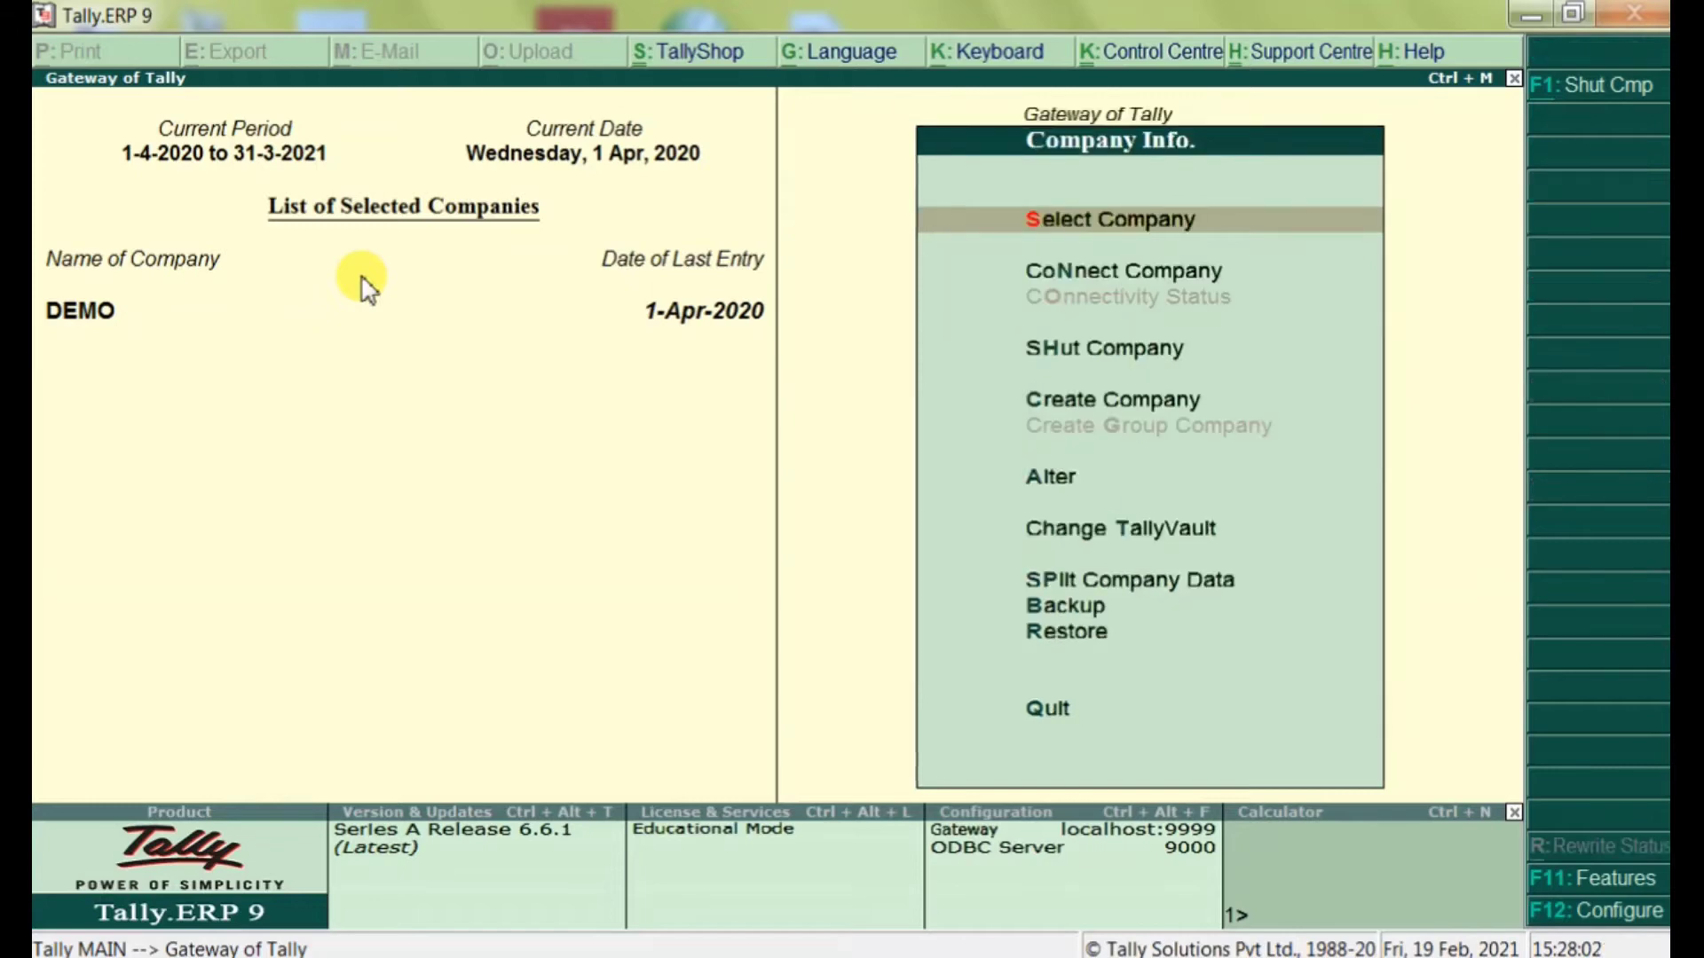
key("Down")
key("Down")
key("Down")
key("Return")
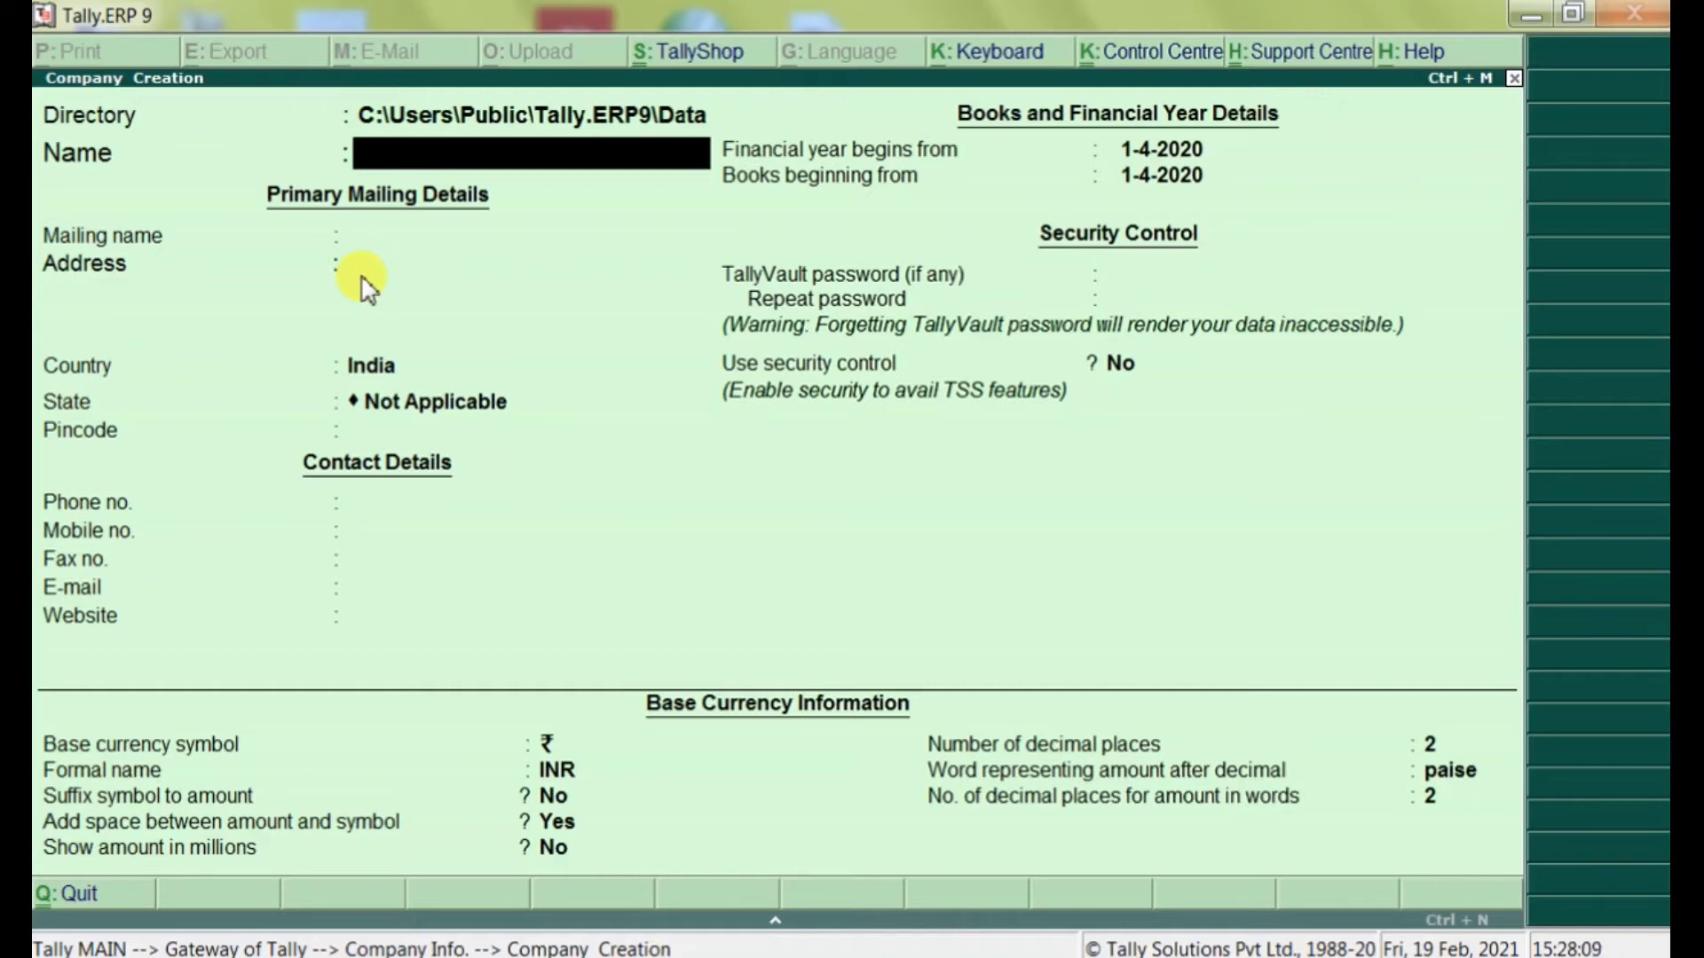
Step: Name the new company SDASADF, accept the whole form directly from the Address field, and return to the Gateway of Tally
type("SDASADF")
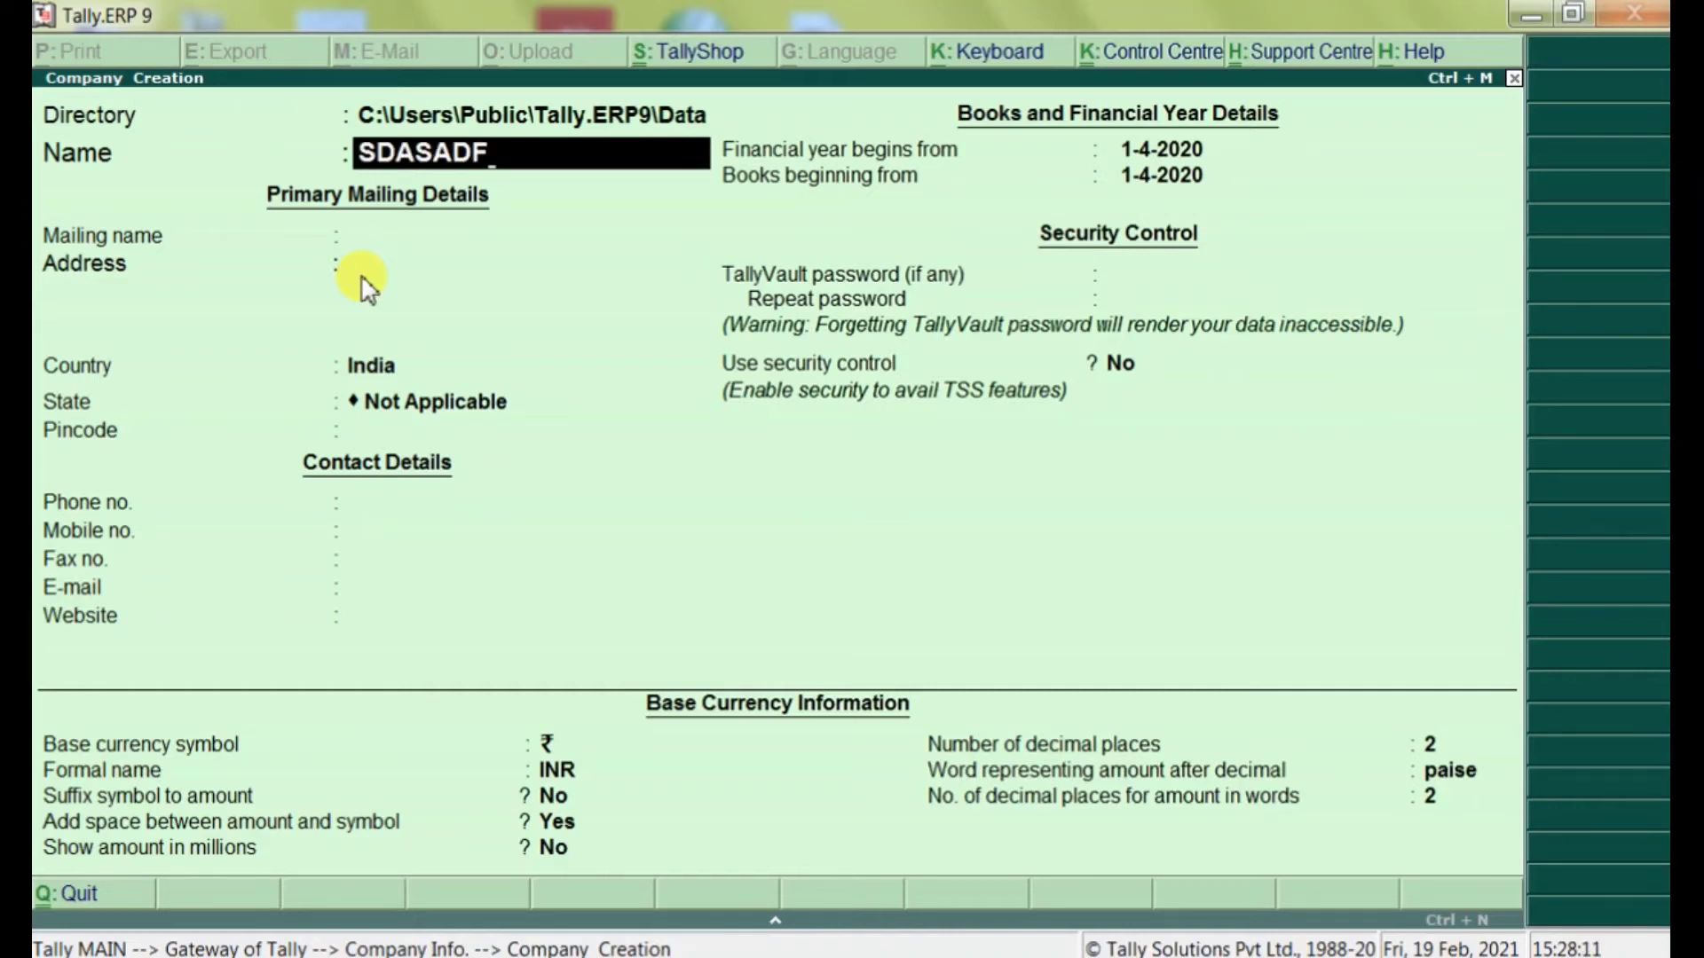
key("Return")
key("Return")
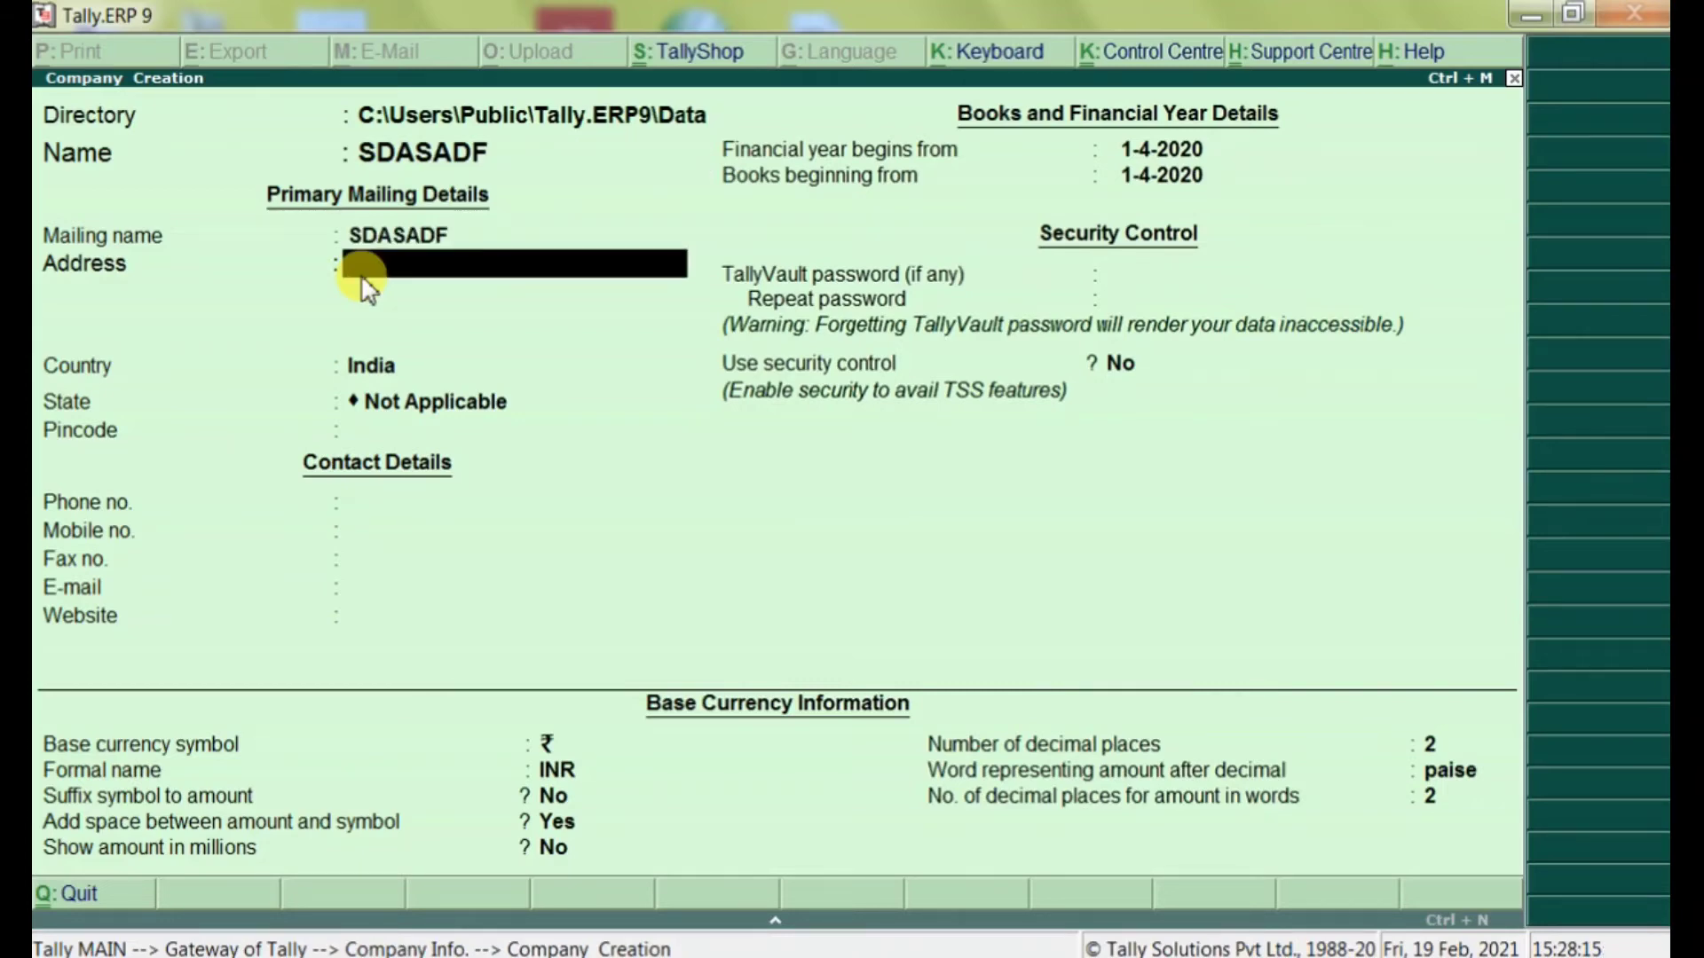
key("ctrl+a")
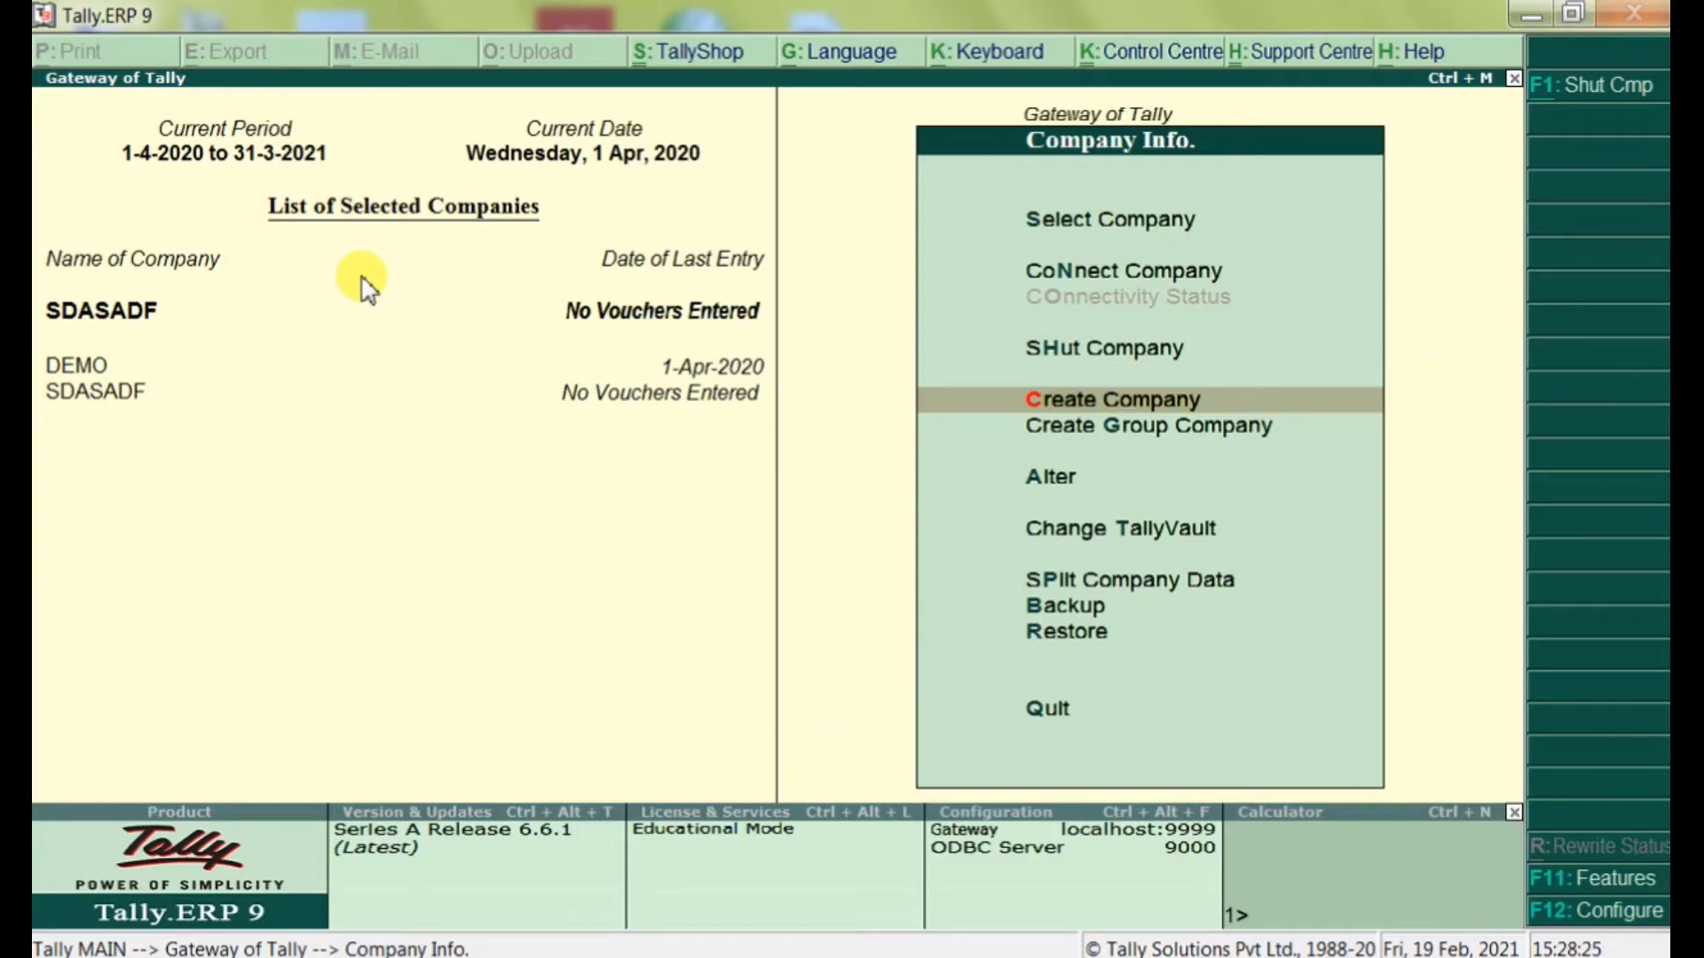
key("Escape")
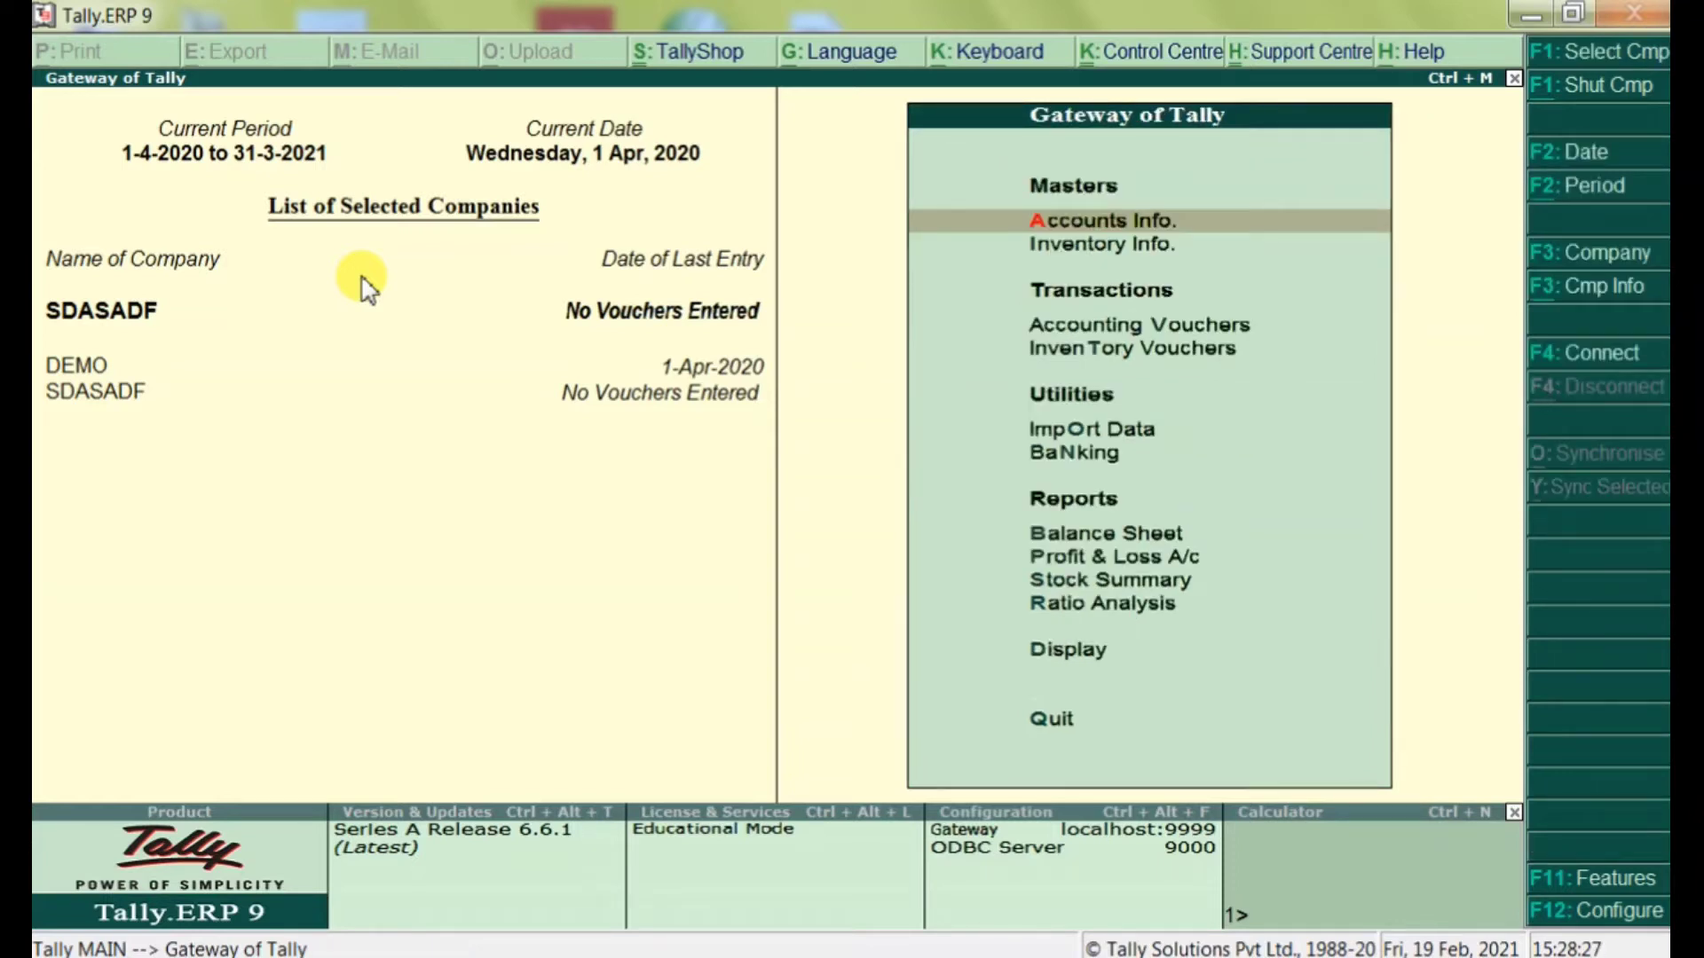
Step: Open the single-ledger creation form for company SDASADF
key("Return")
key("Down")
key("Return")
key("Down")
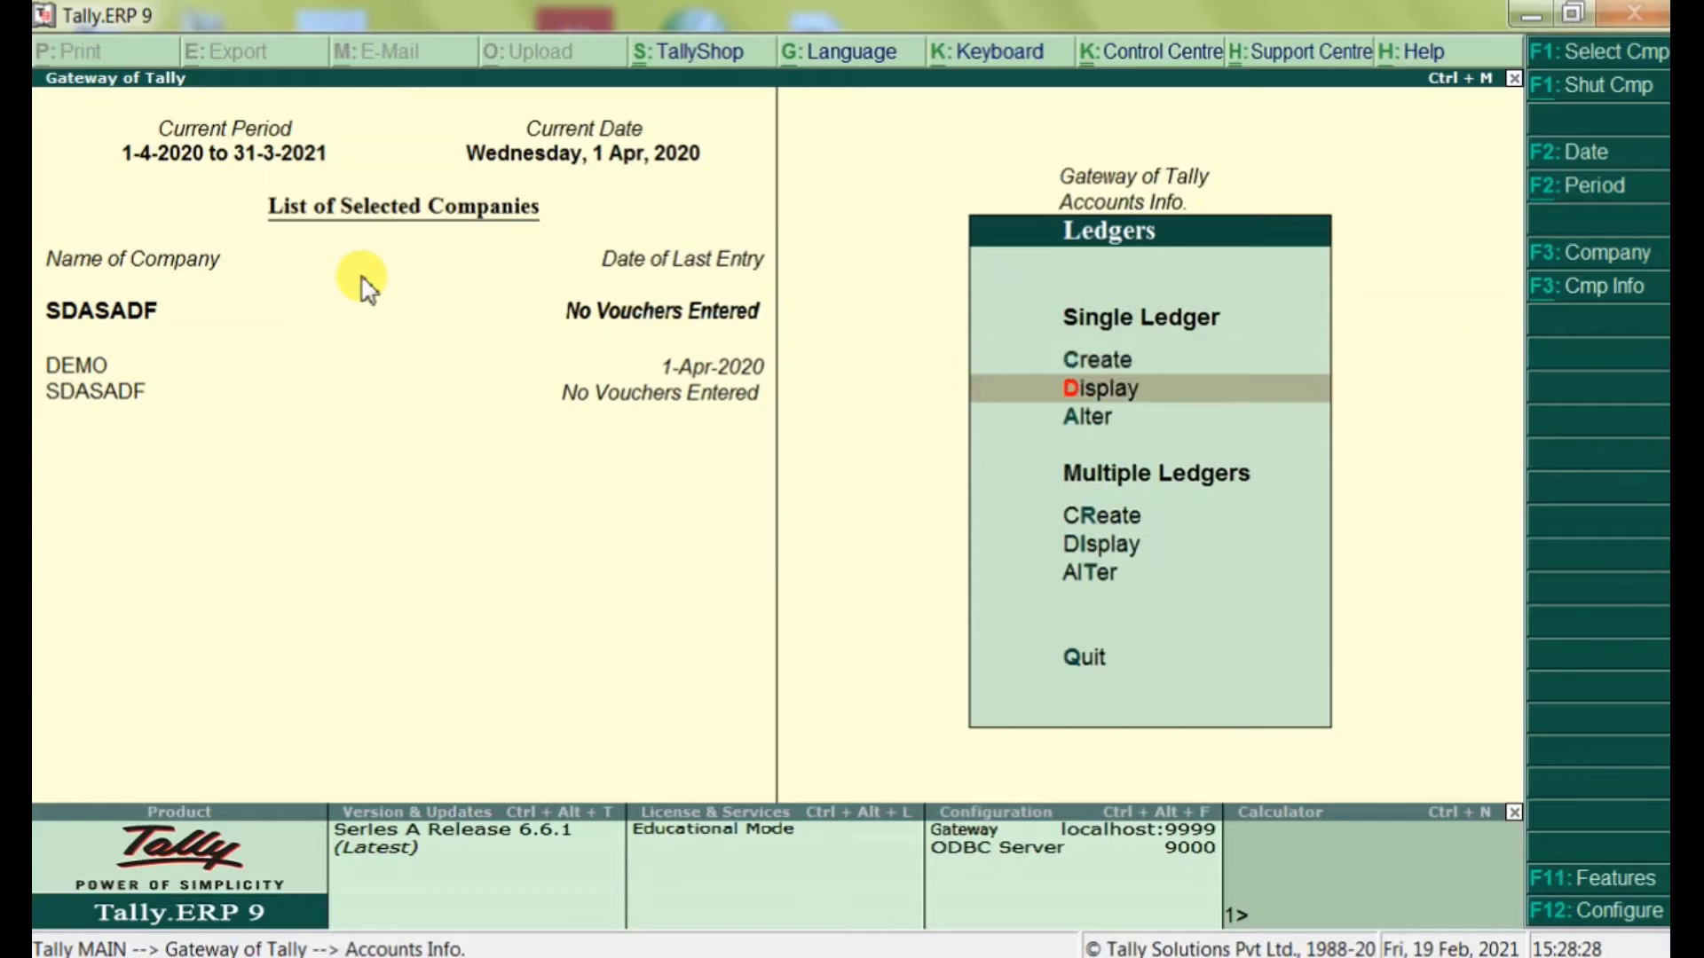
key("Up")
key("Return")
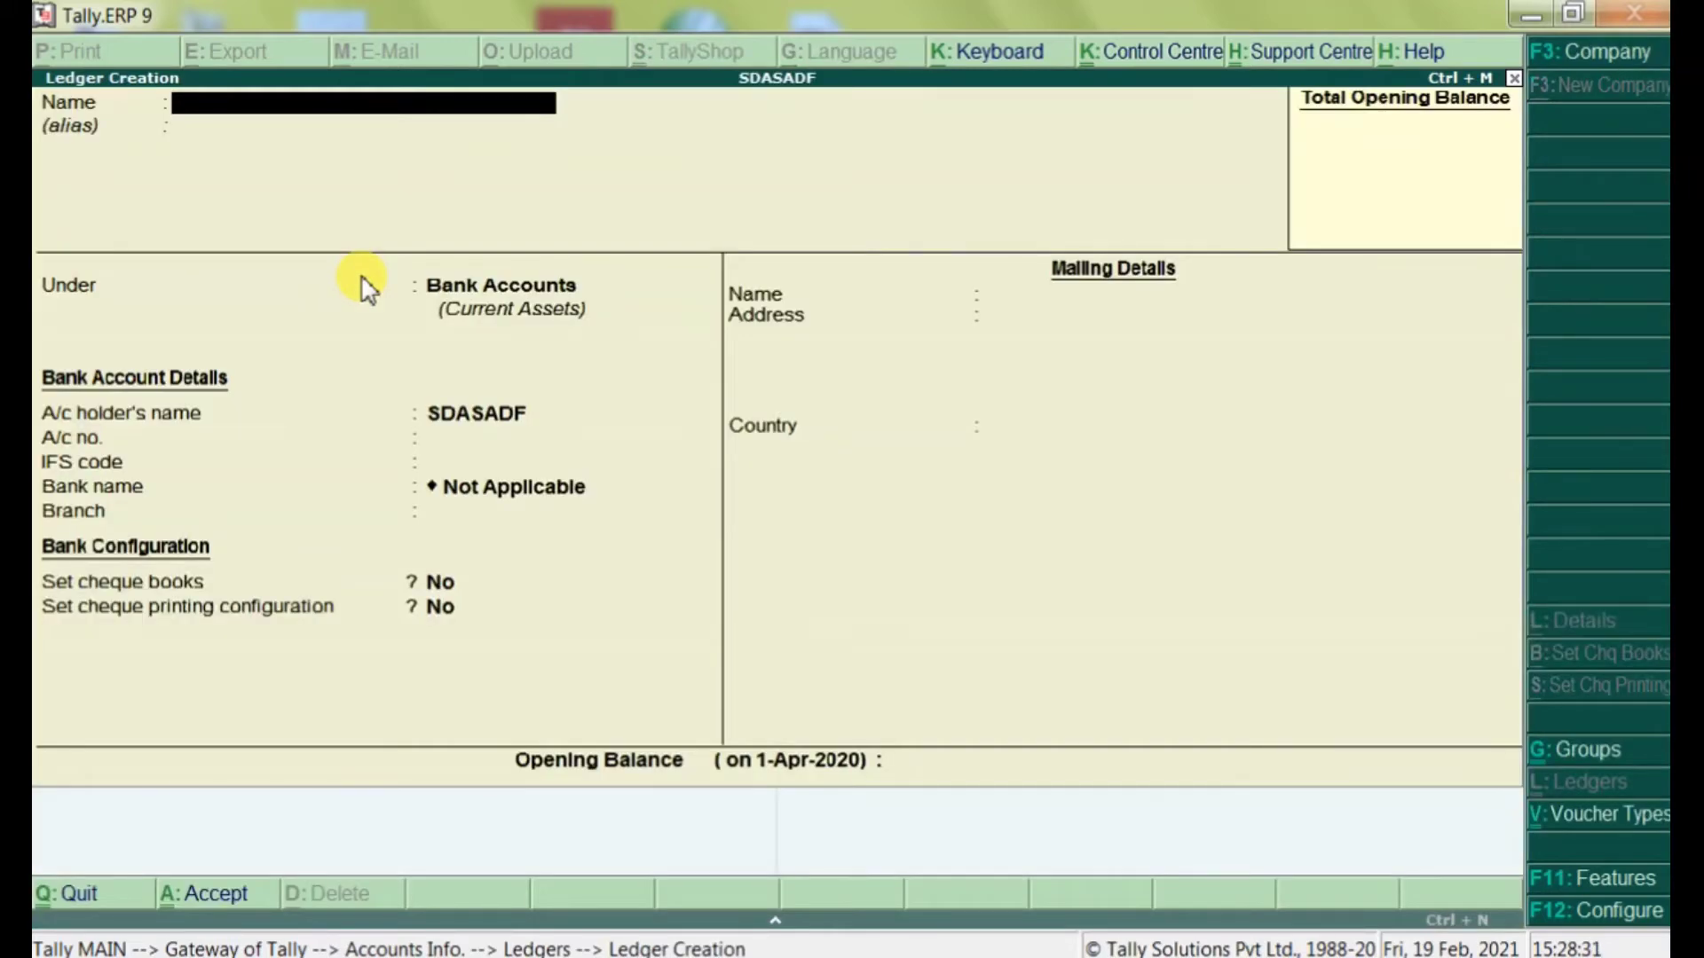
Step: Create a ledger with the customer's name under Sundry Debtors, accepting the form directly after the group, and leave ledger creation
type("TOM")
key("Return")
key("Return")
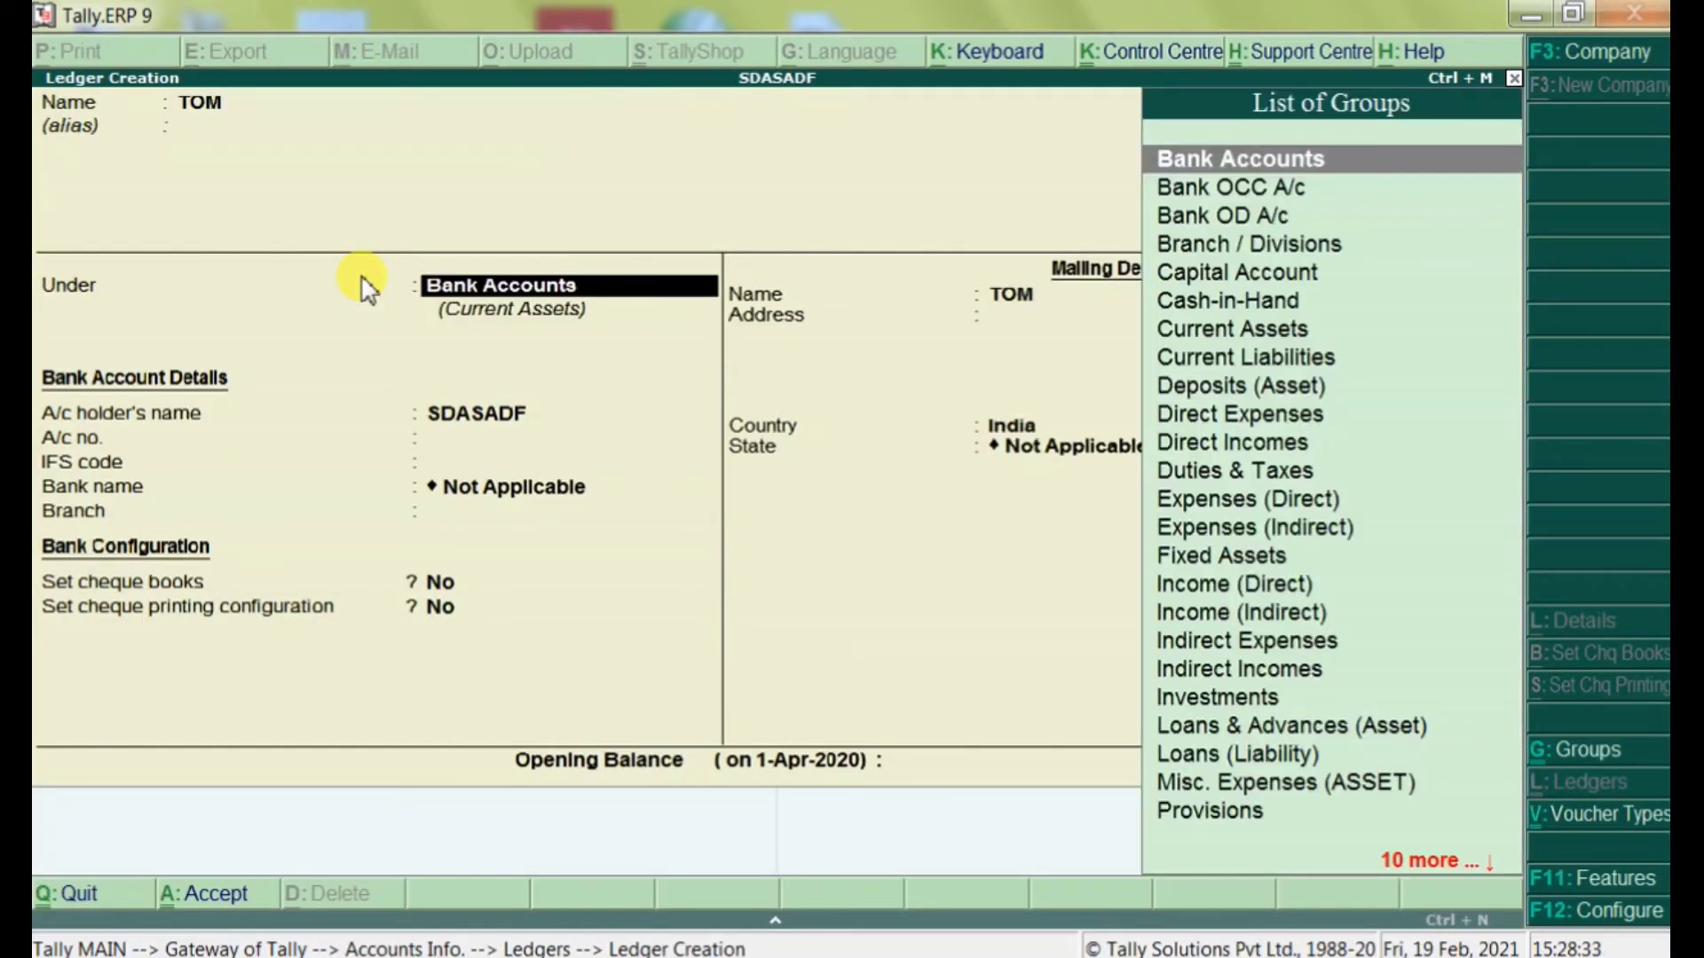
type("SUN")
key("Down")
key("Return")
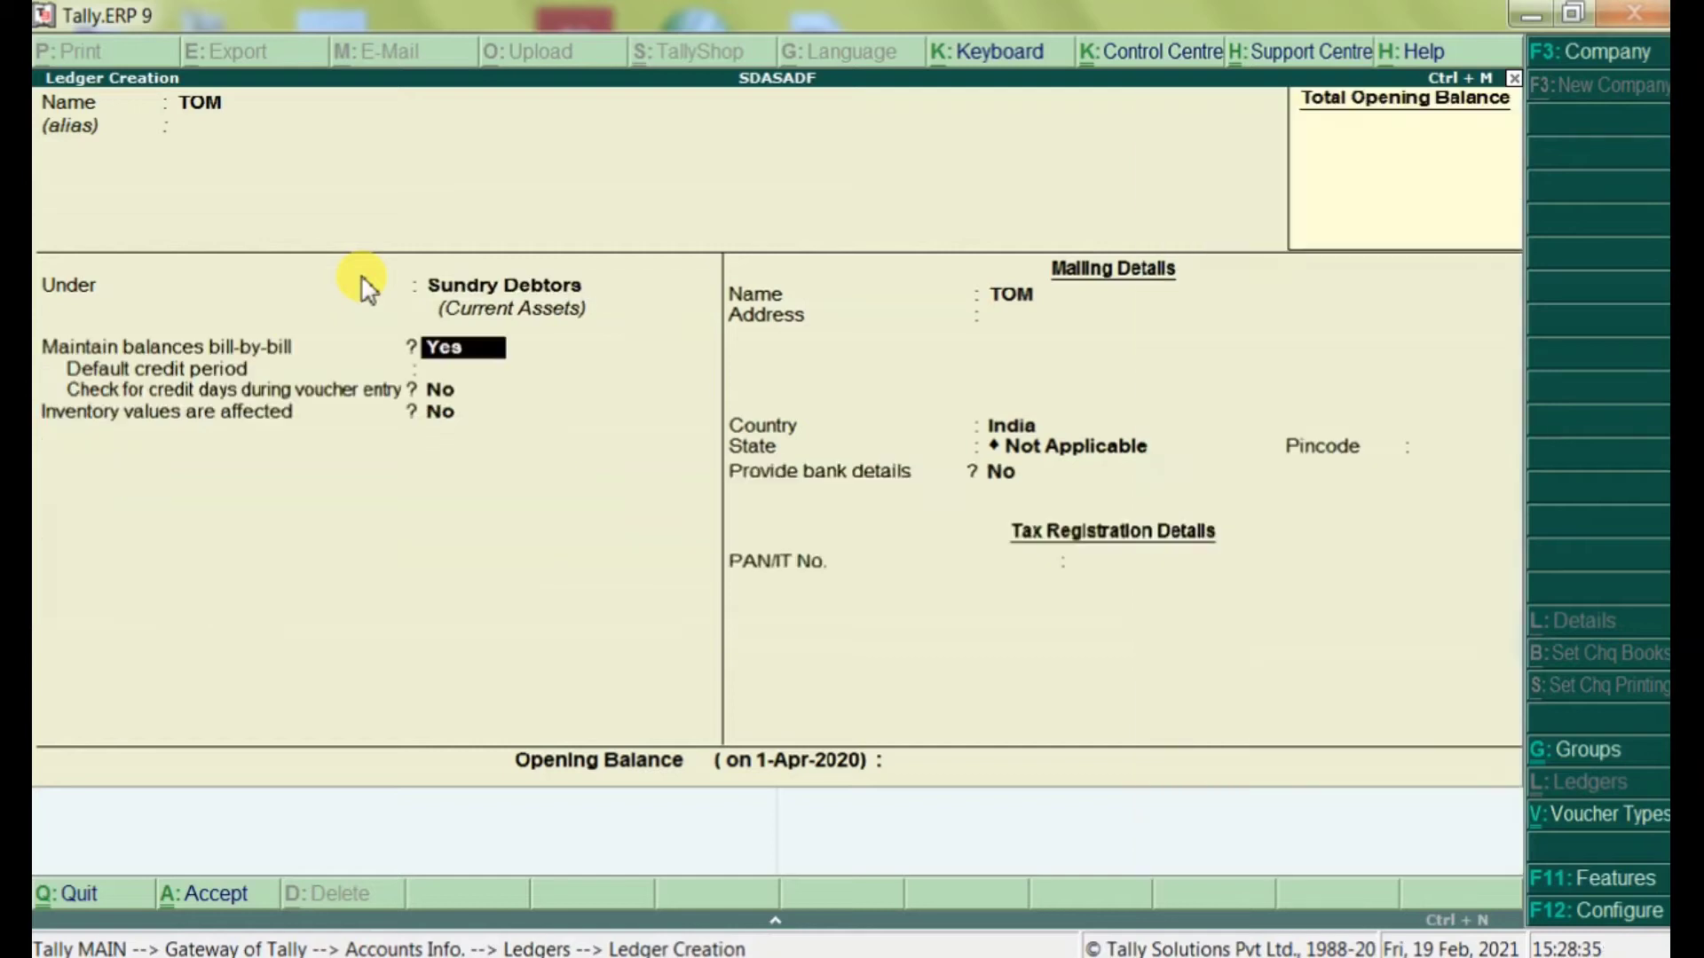
key("ctrl+a")
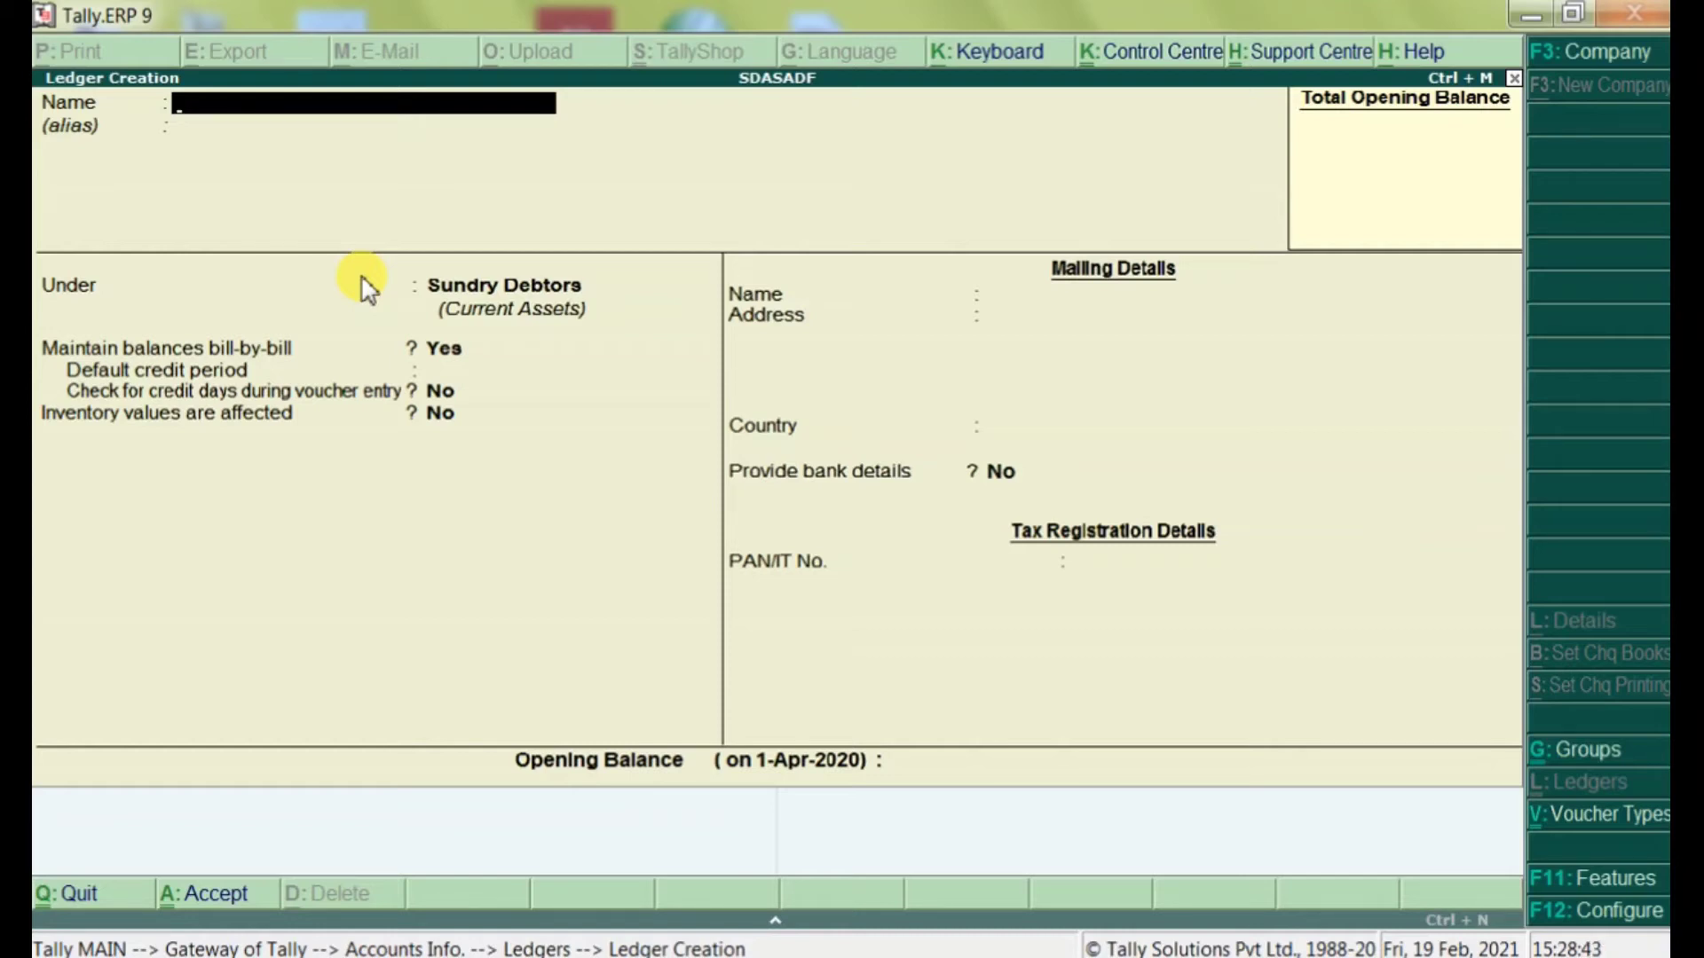
key("Escape")
key("Return")
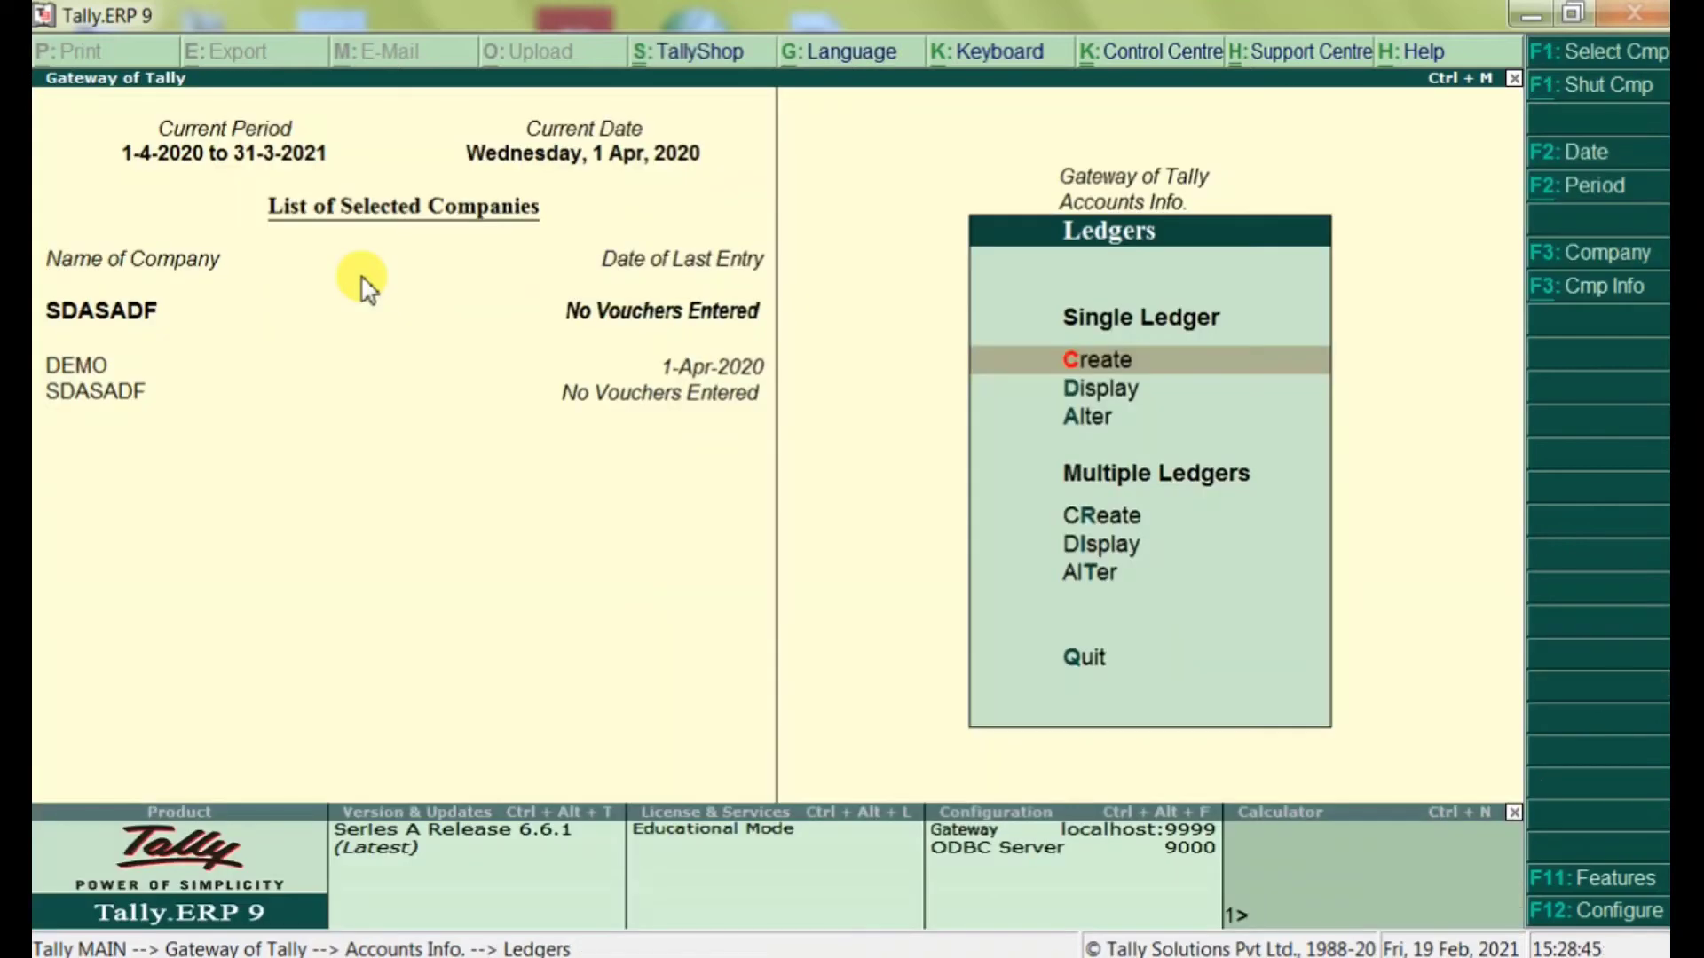
key("Escape")
key("Escape")
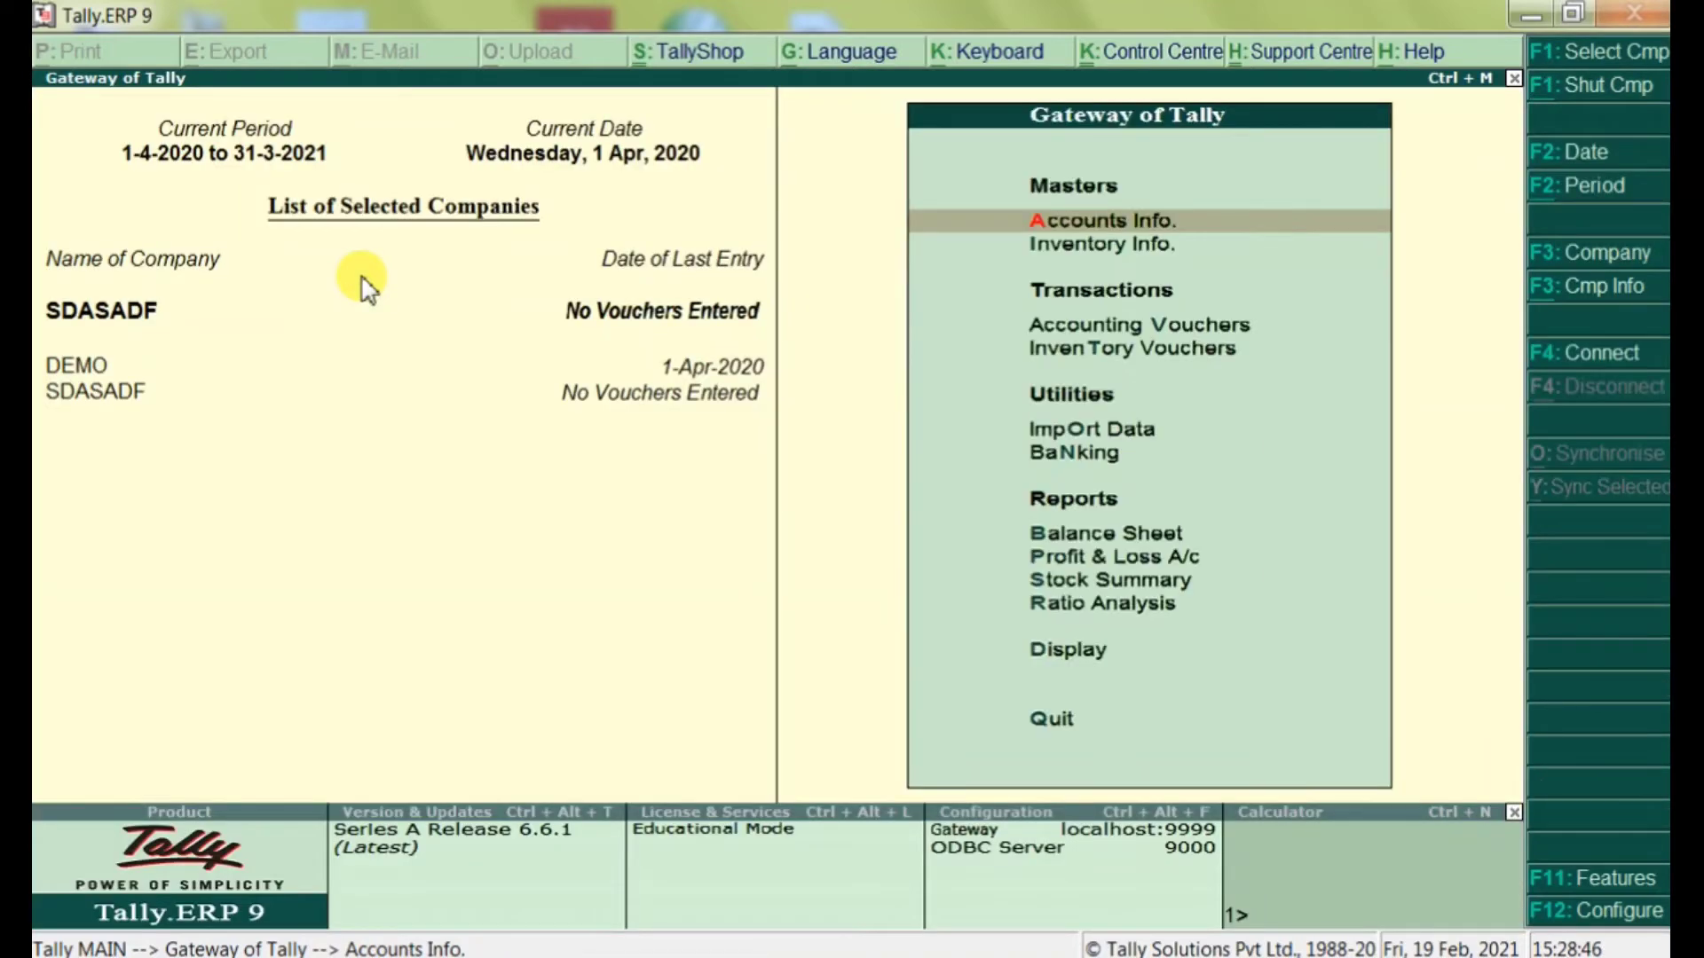
key("Down")
key("Down")
key("Down")
key("Down")
key("Down")
key("Down")
key("Down")
key("Down")
key("Down")
key("Down")
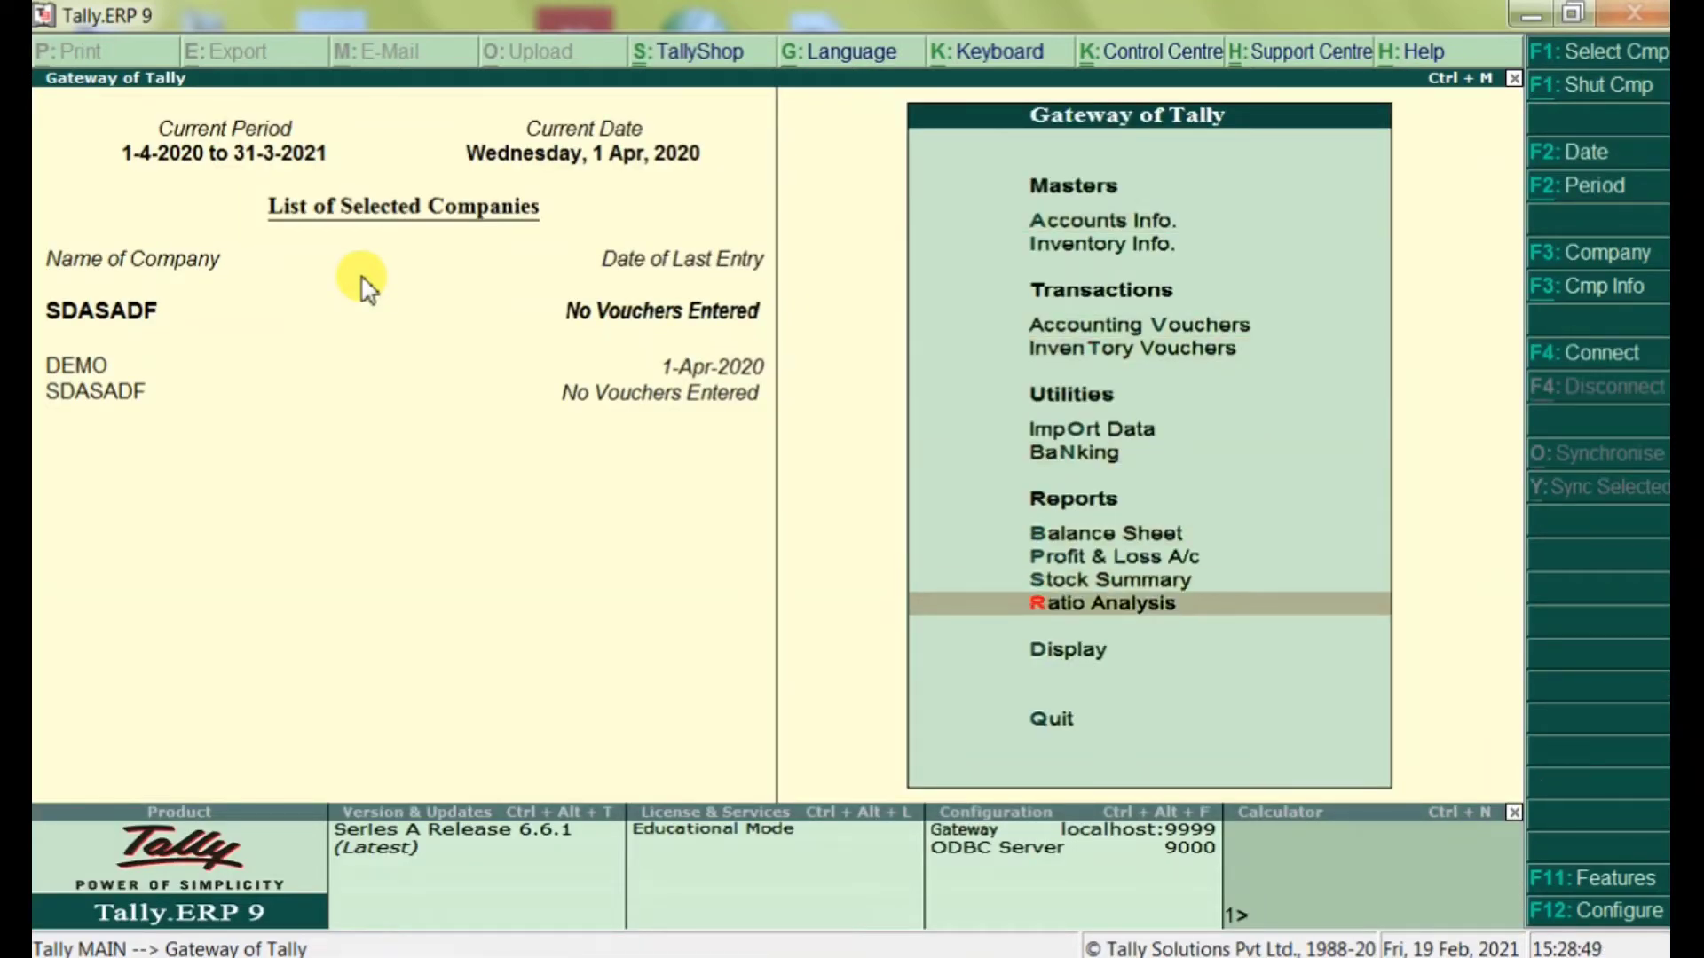
key("Return")
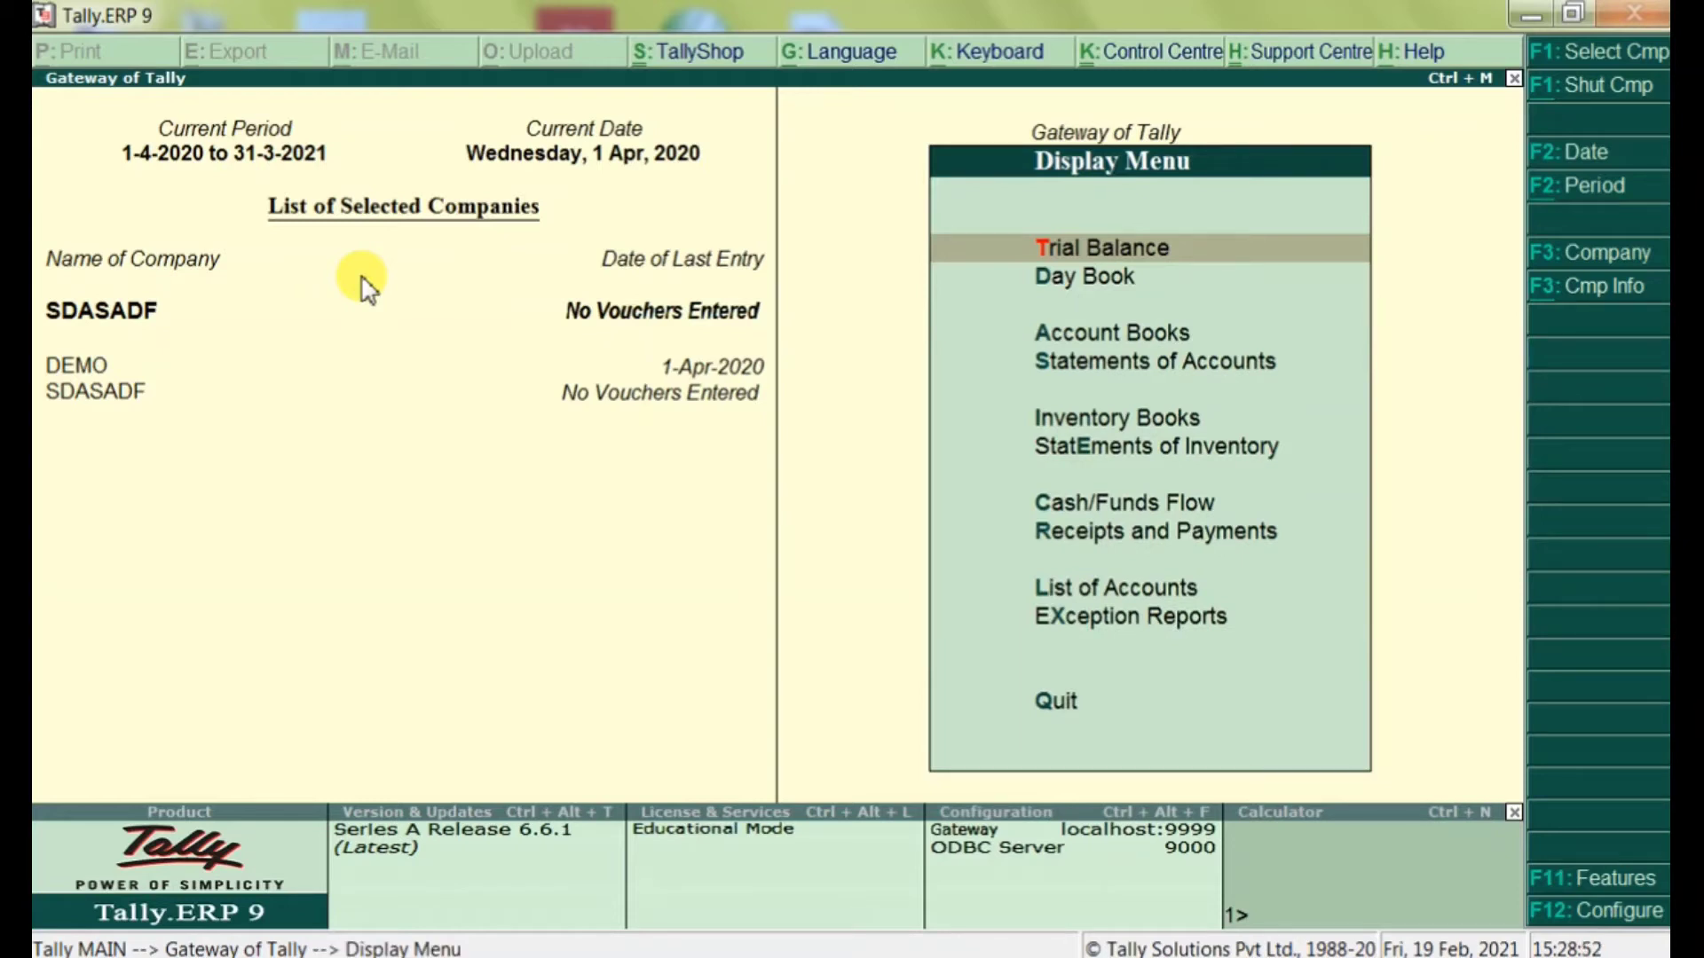
key("Escape")
key("Up")
key("Up")
key("Up")
key("Up")
key("Up")
key("Up")
key("Up")
key("Up")
key("Up")
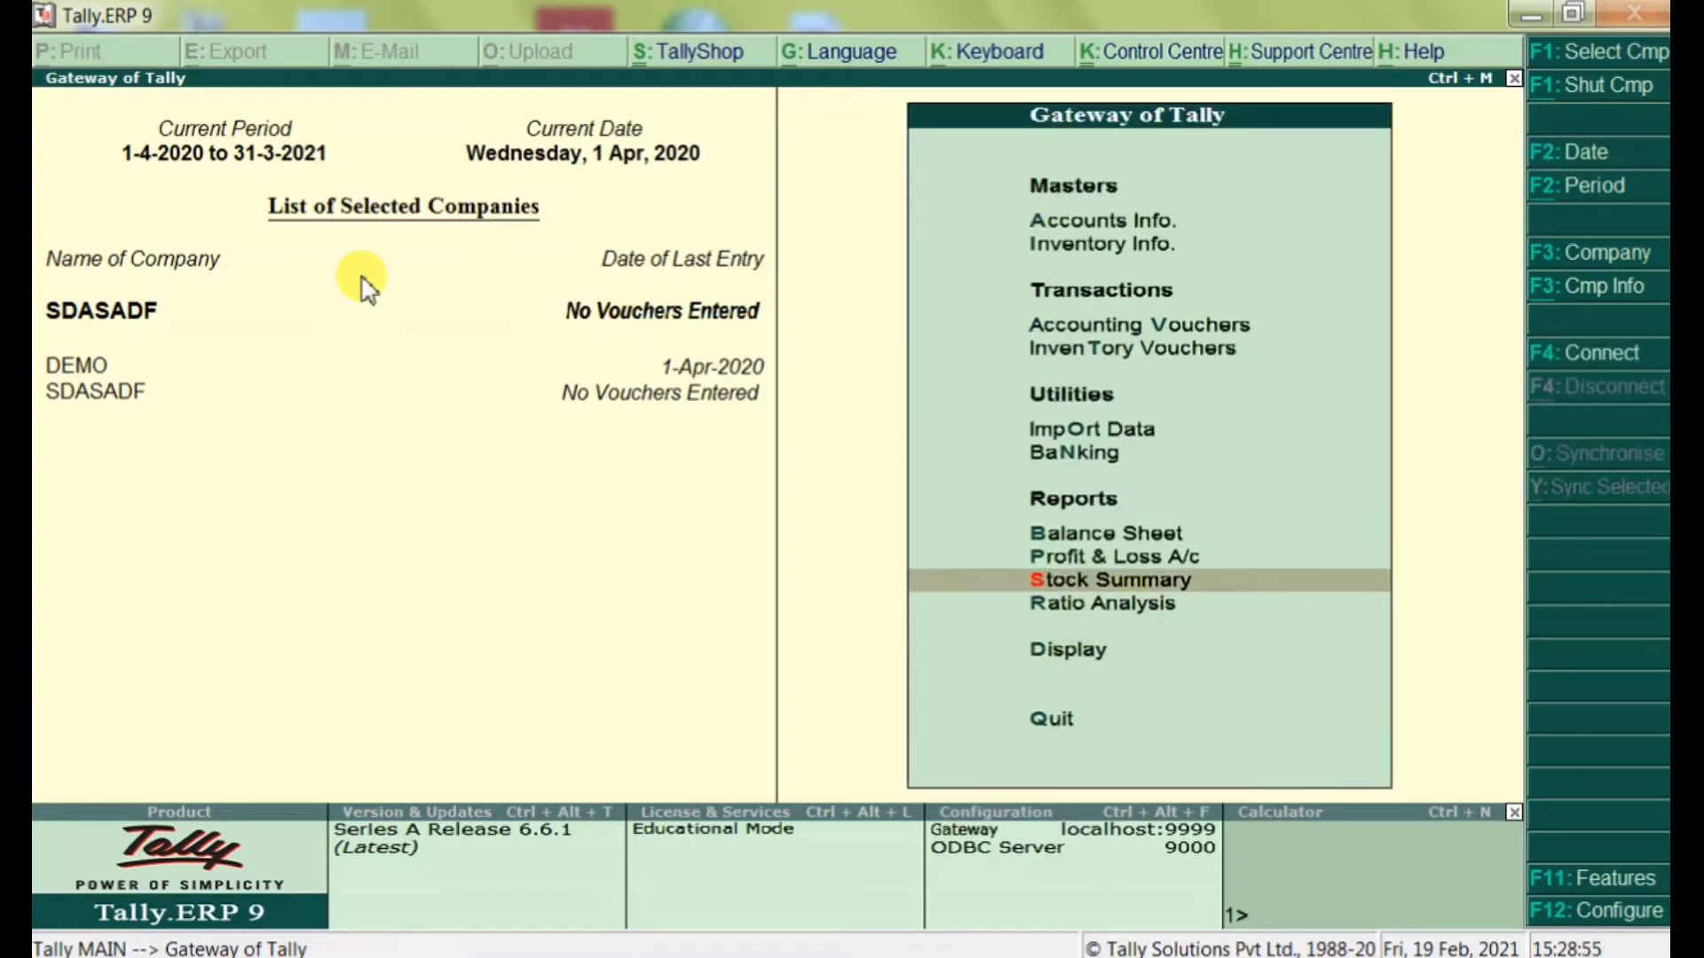
key("Up")
Step: Open the single-ledger creation form for company SDASADF and enter the customer's full name as the ledger name
key("Return")
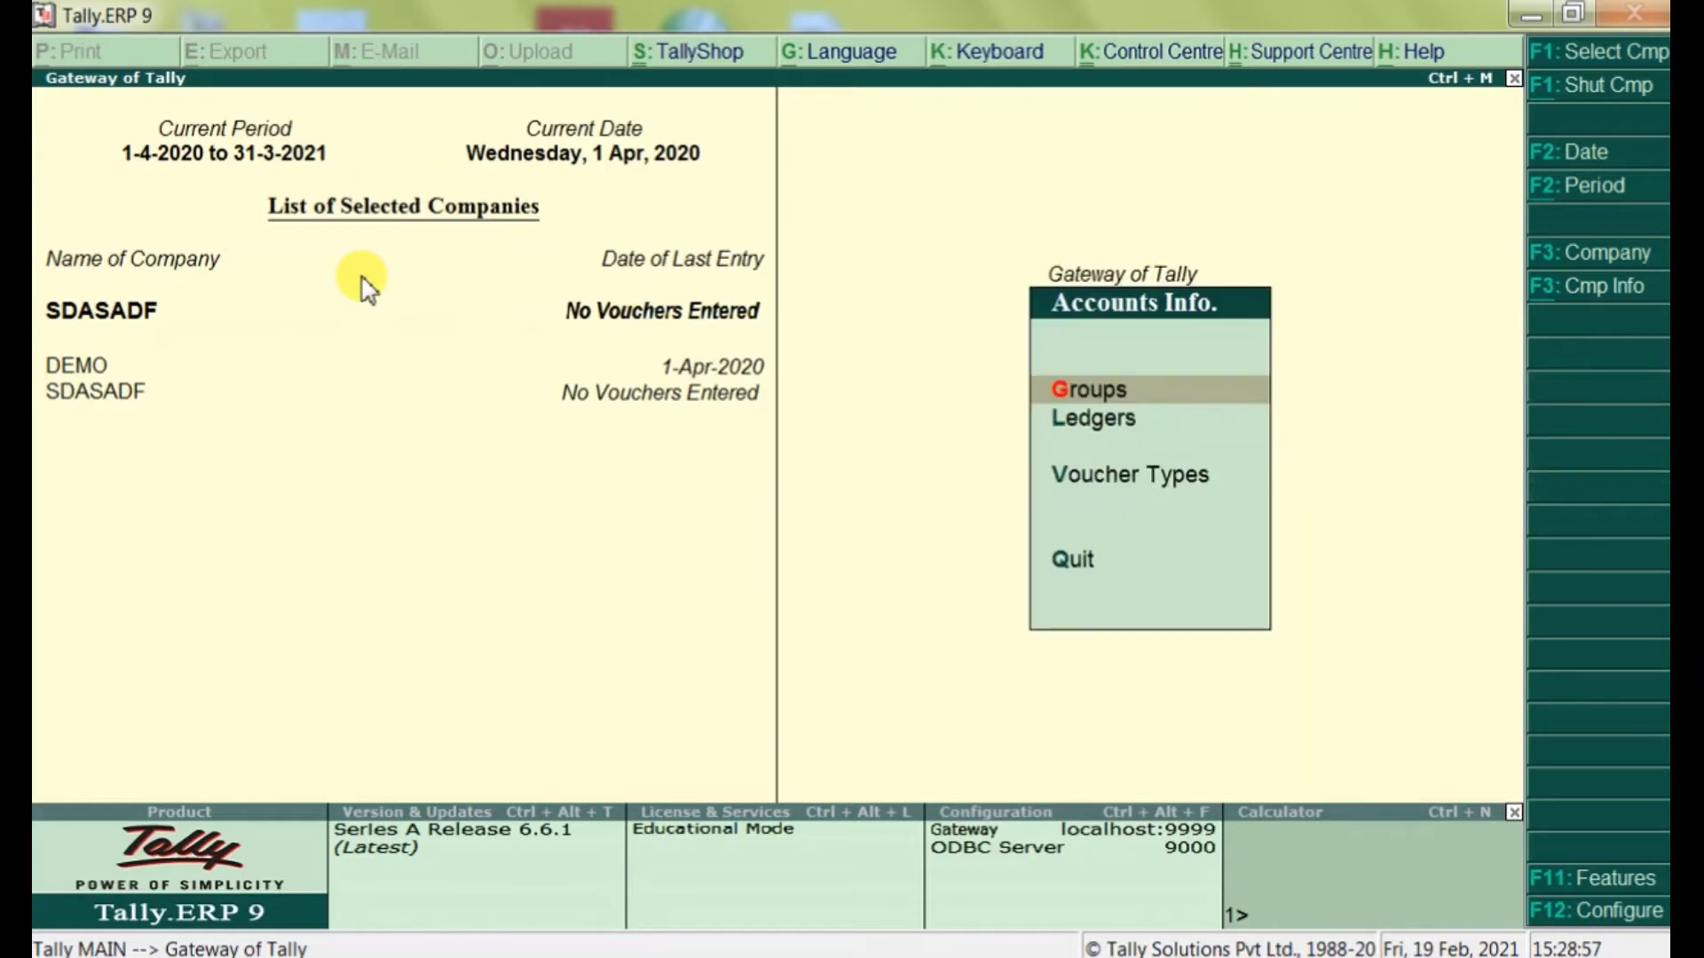
key("Down")
key("Return")
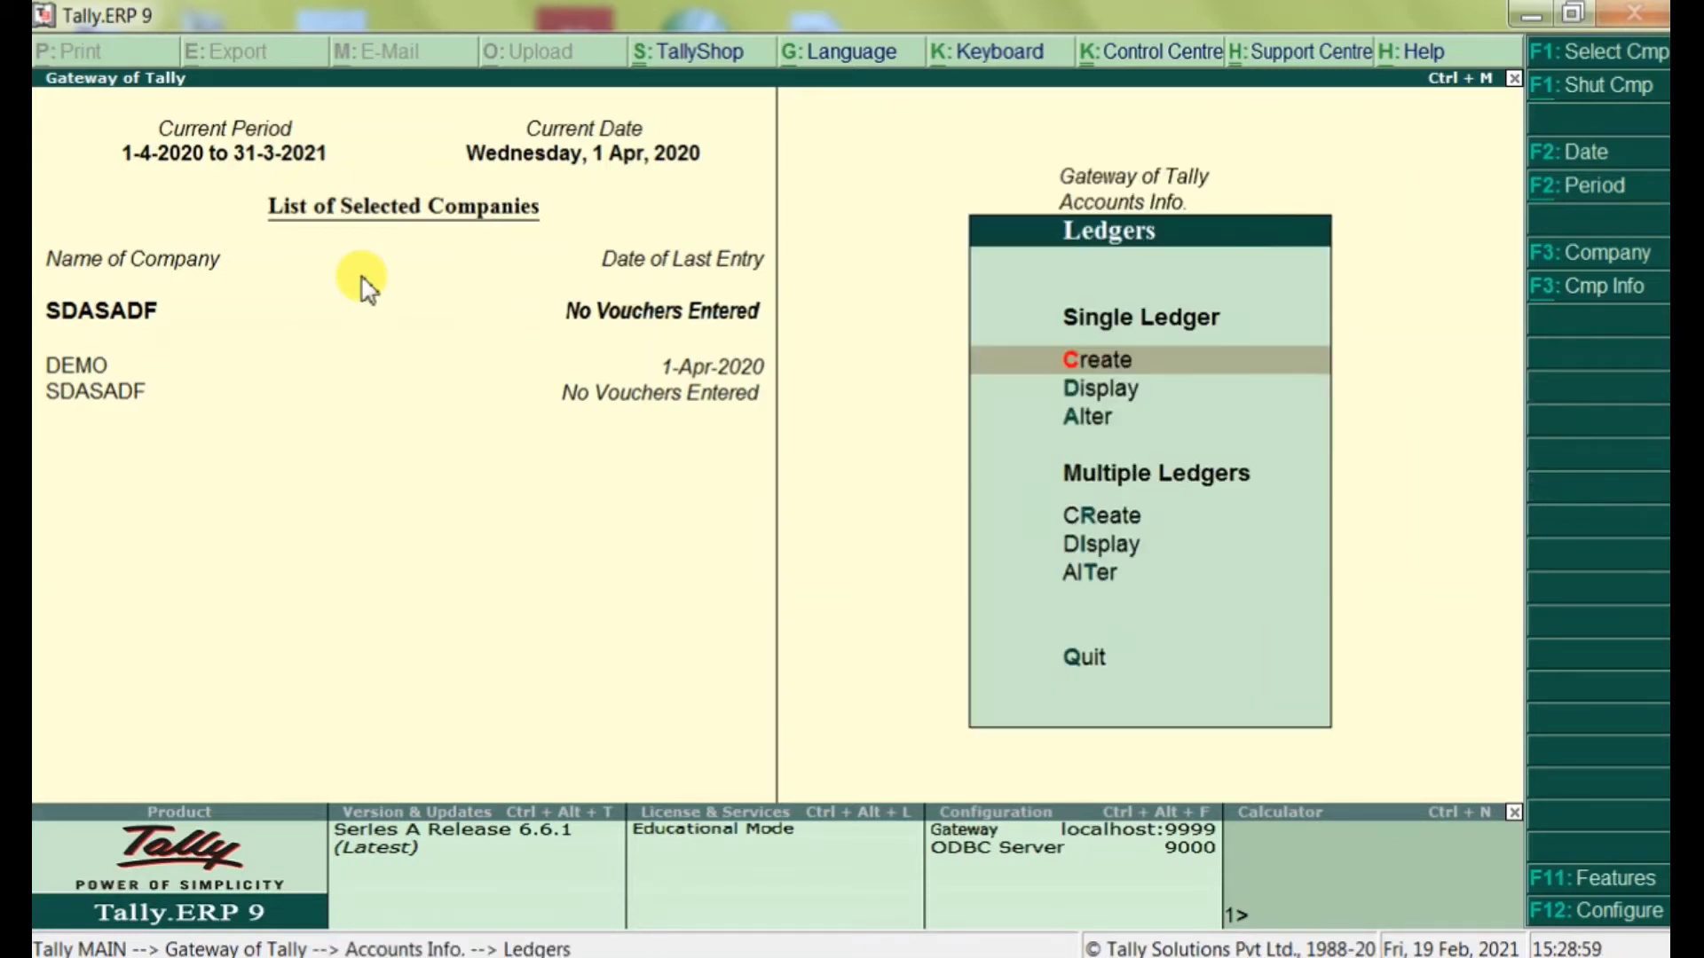
key("Return")
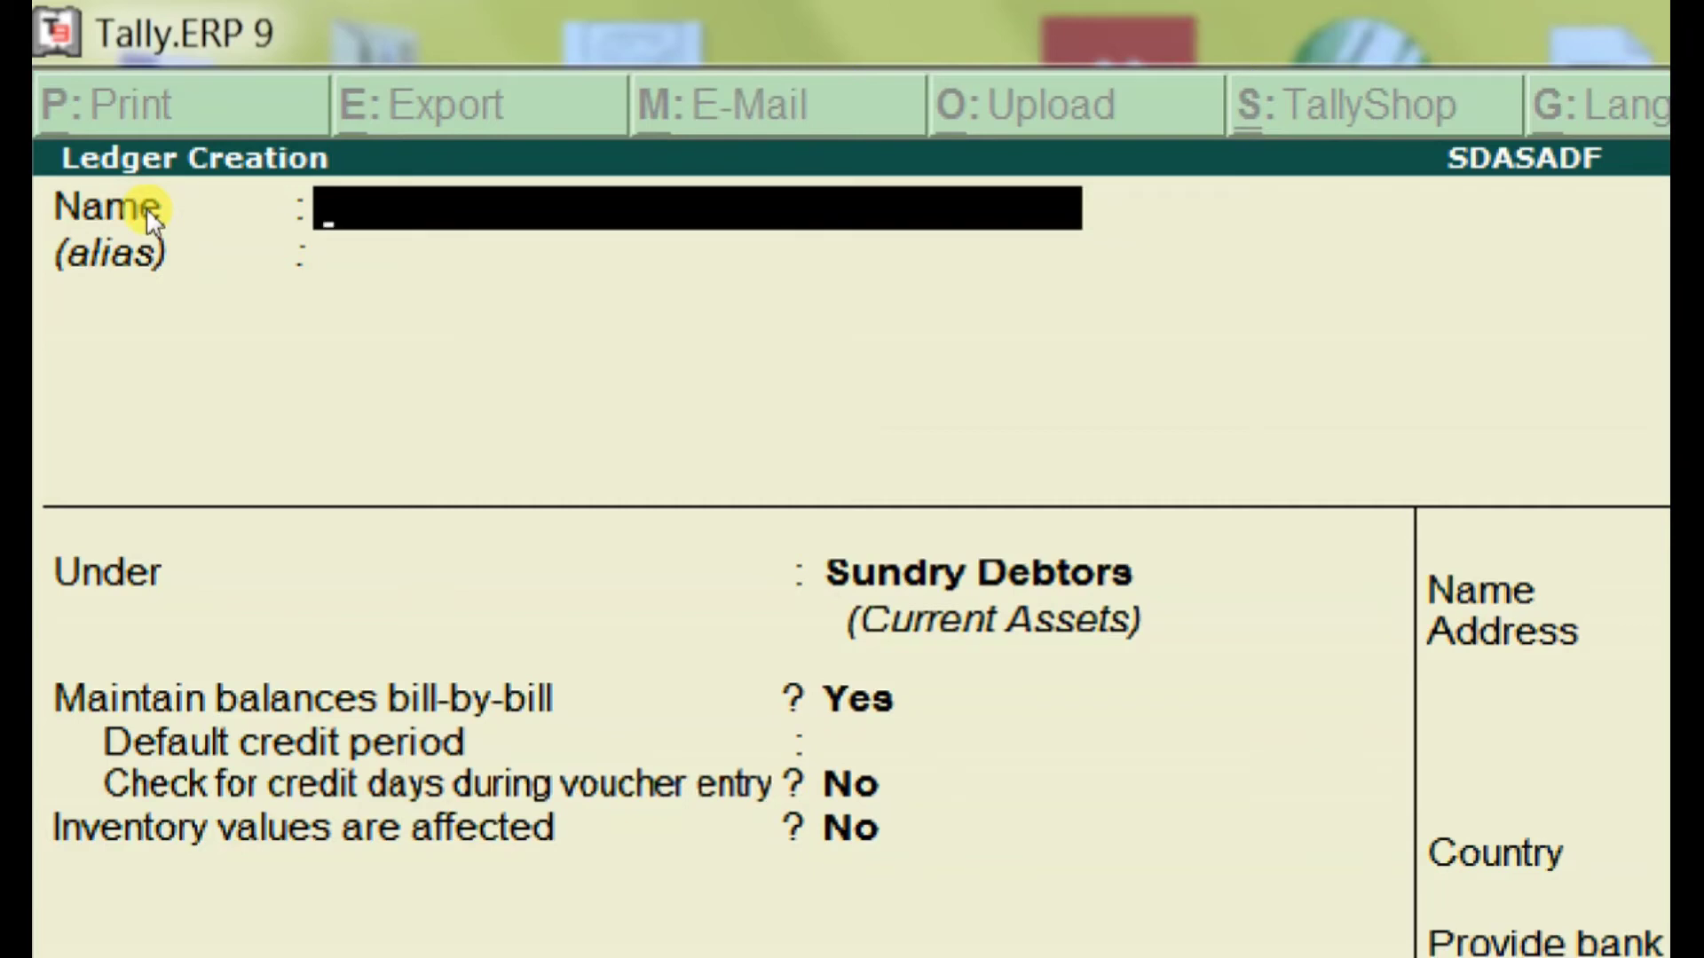
type("RAM PR")
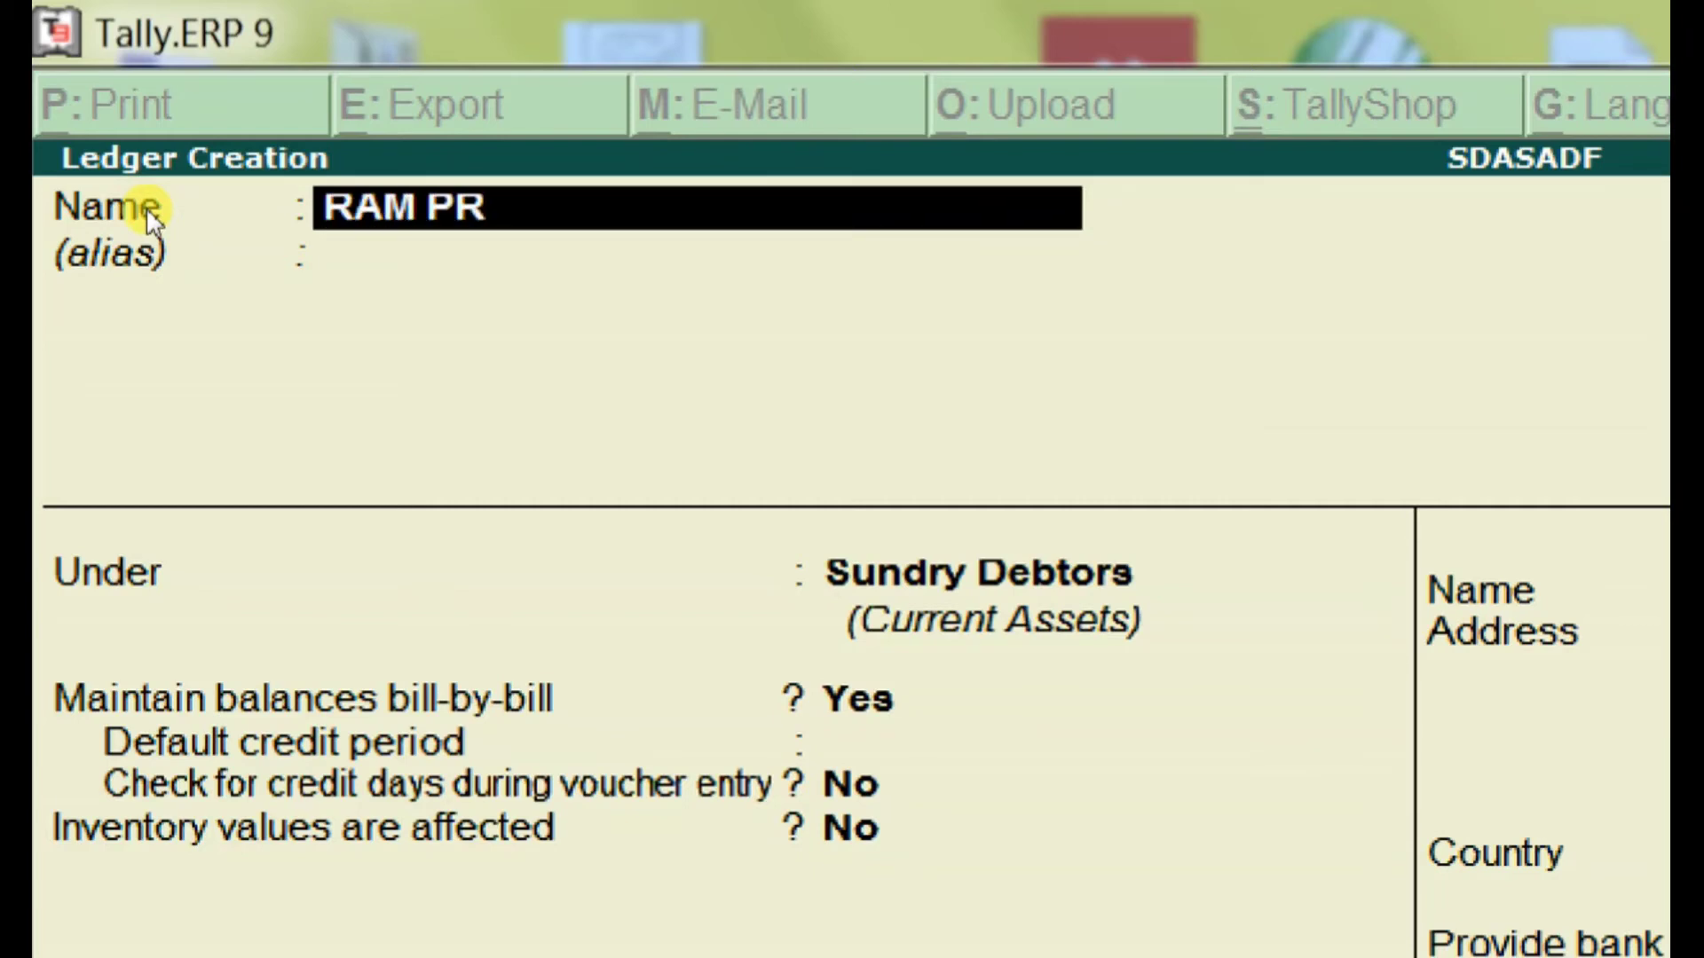
type("ATAP SINGH CHAUAH")
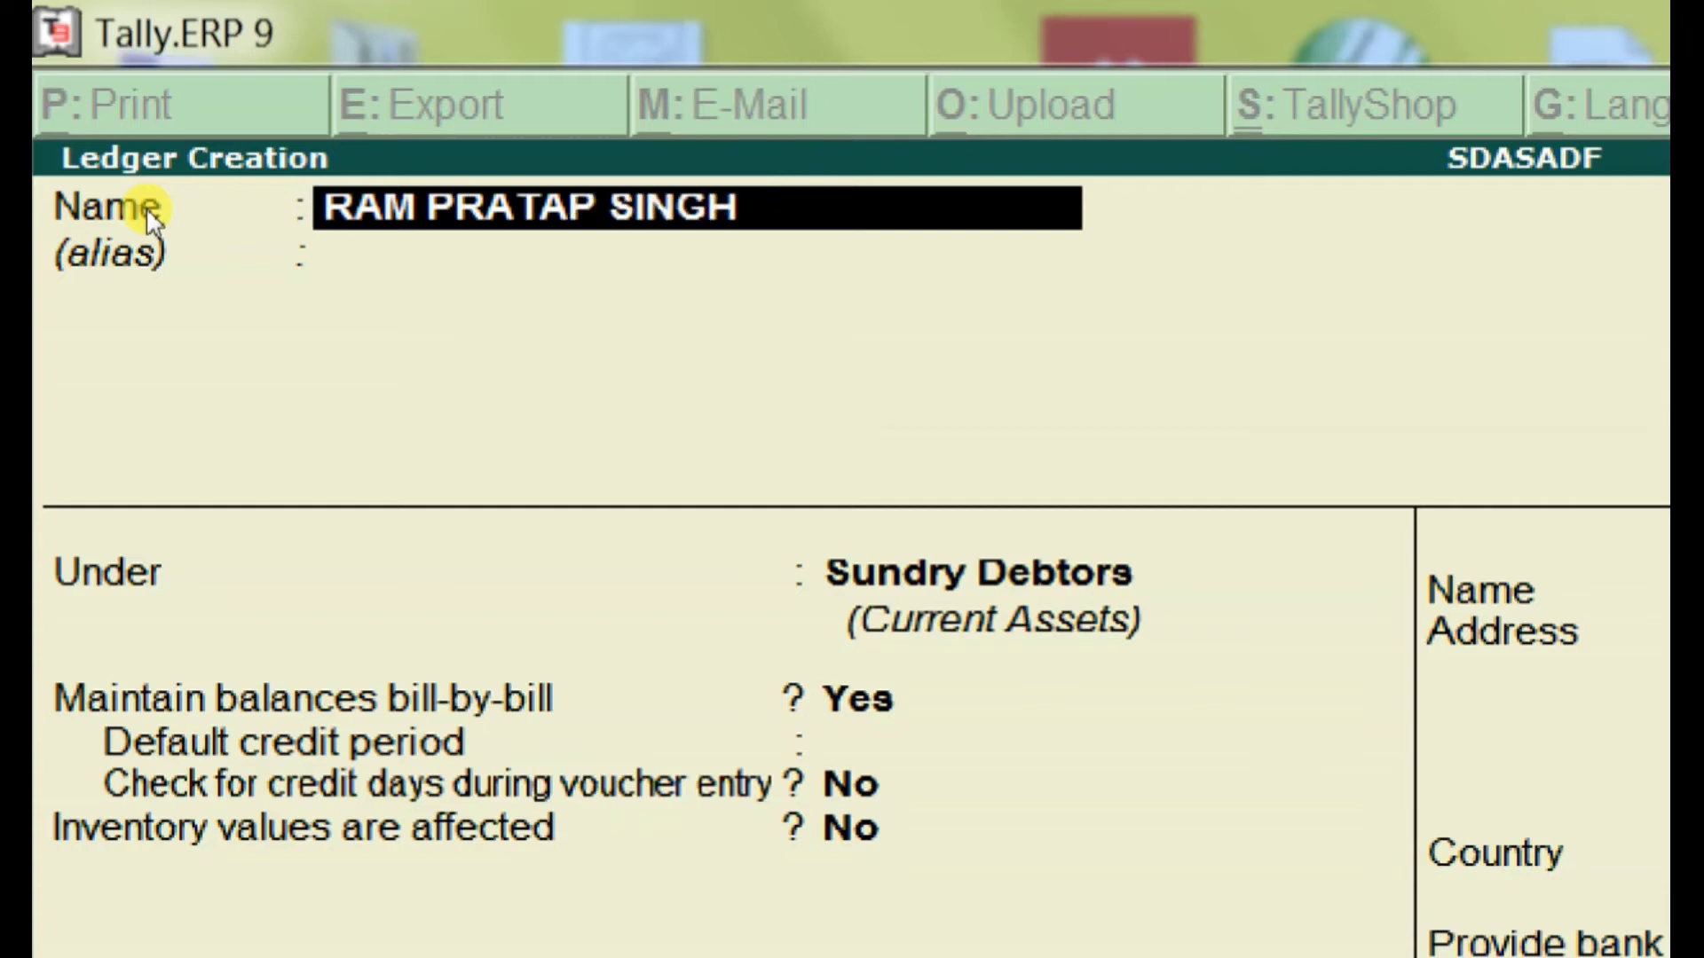
key("BackSpace")
key("BackSpace")
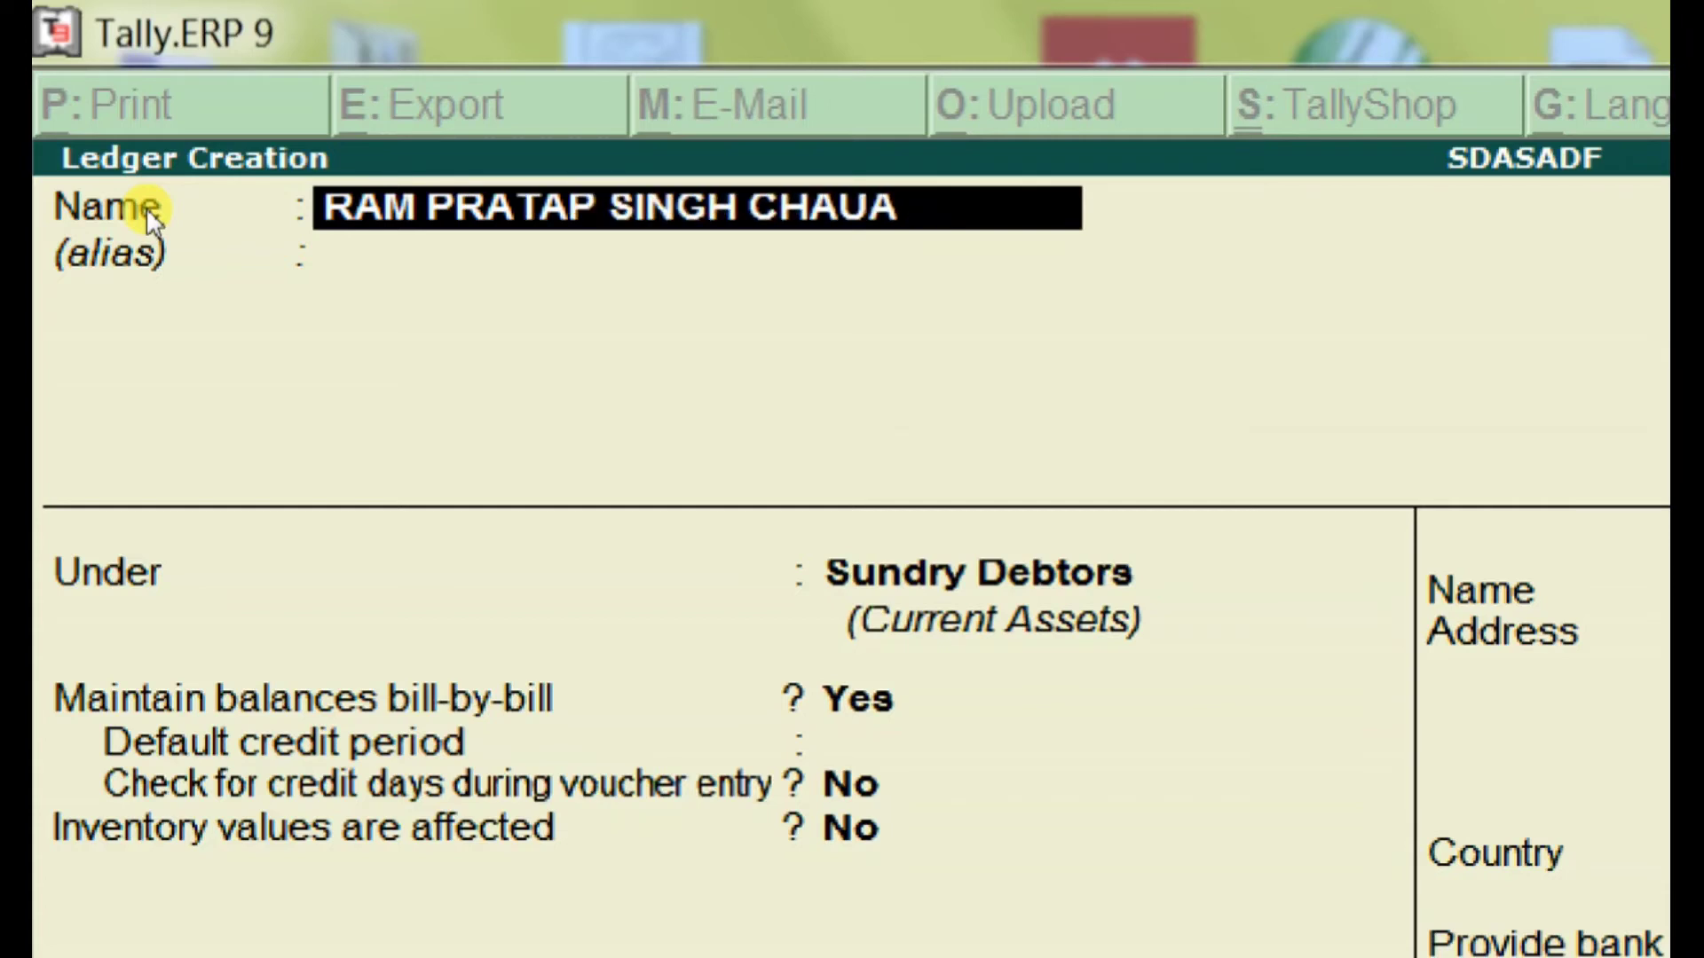
type("HAN")
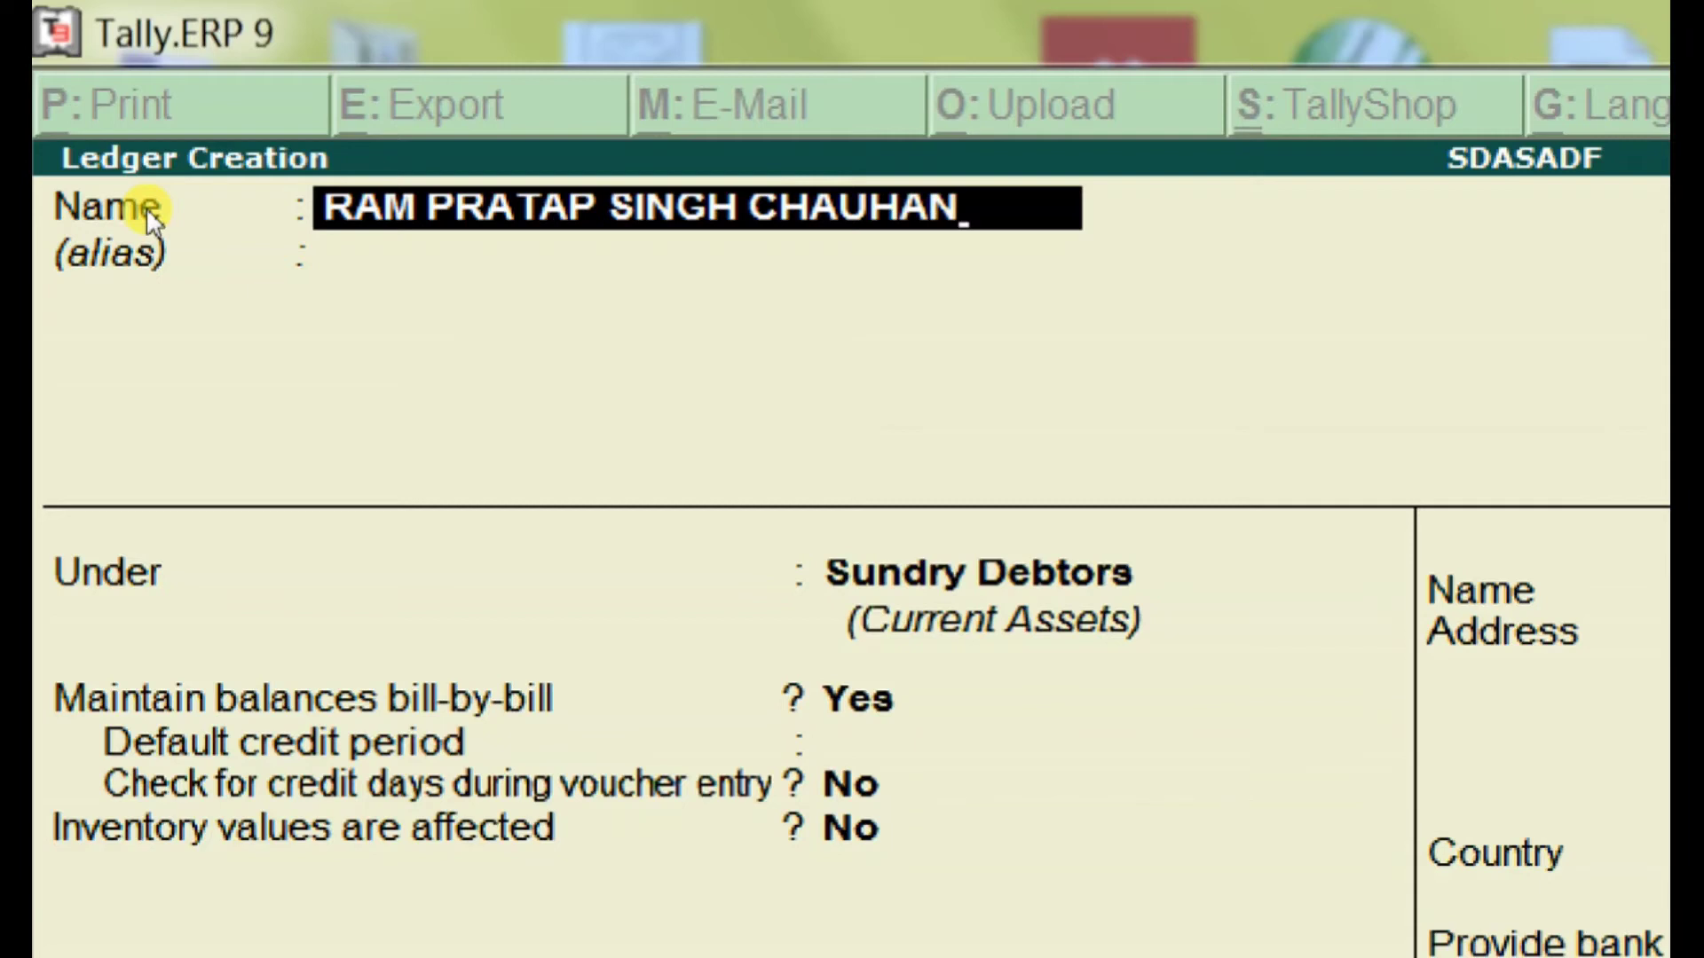
key("Return")
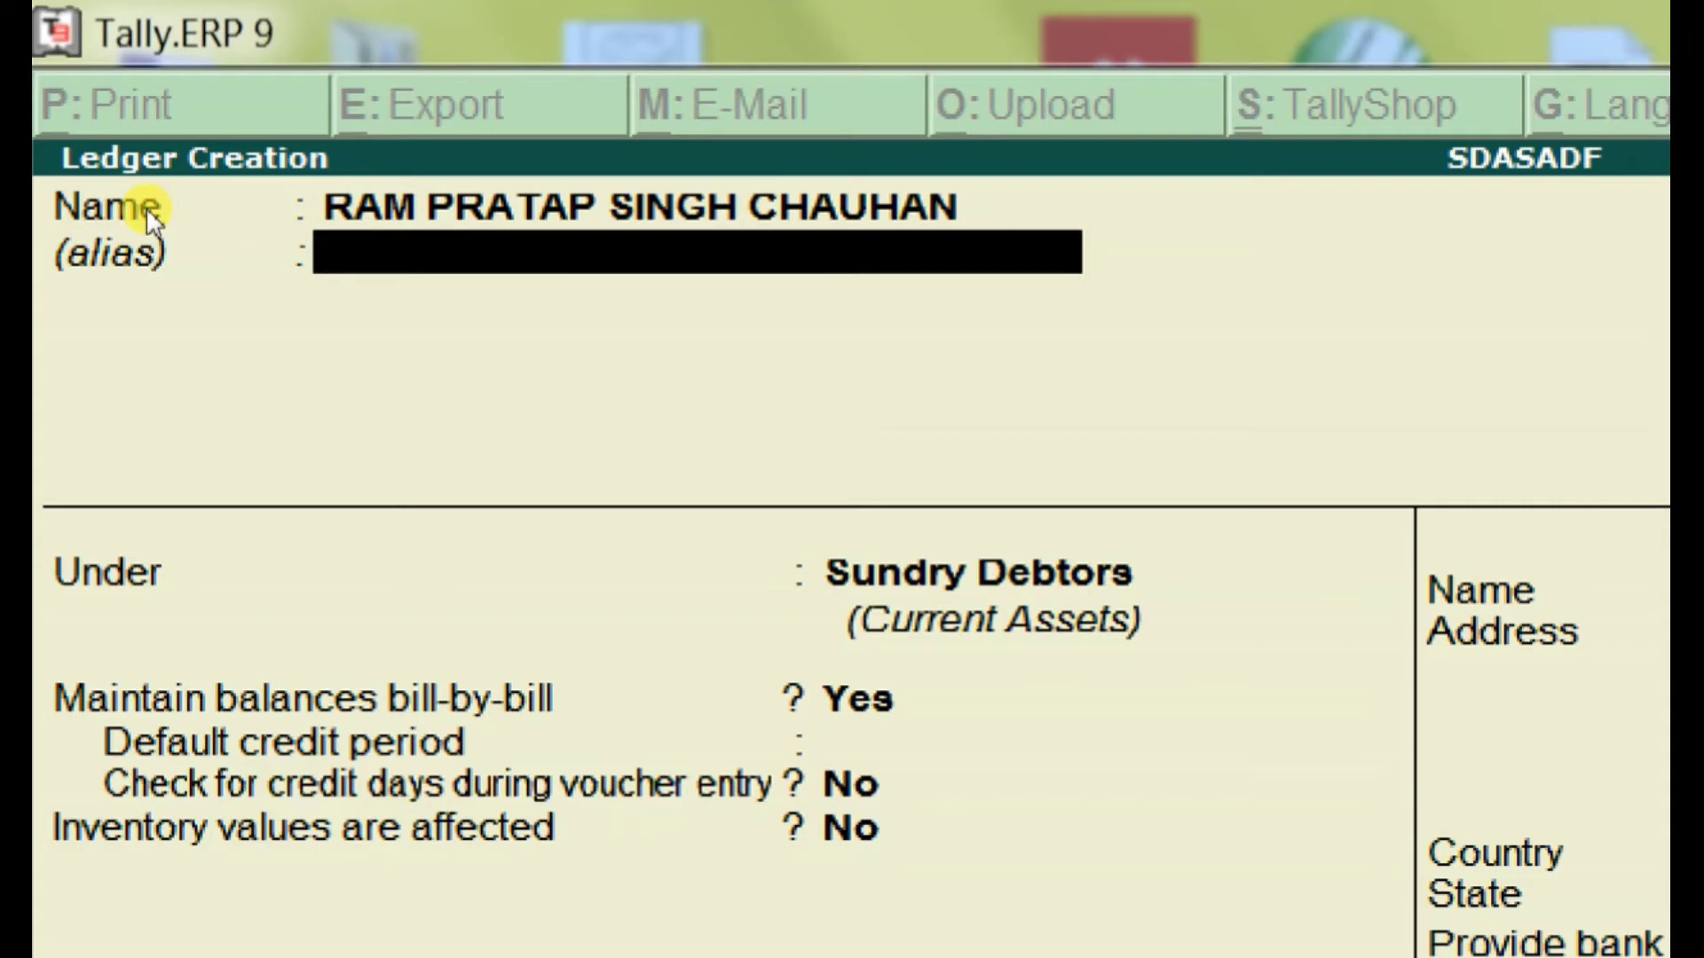
Step: Give the ledger the alias RPSC, keep it under Sundry Debtors, and accept the form without filling the remaining fields
type("RPS")
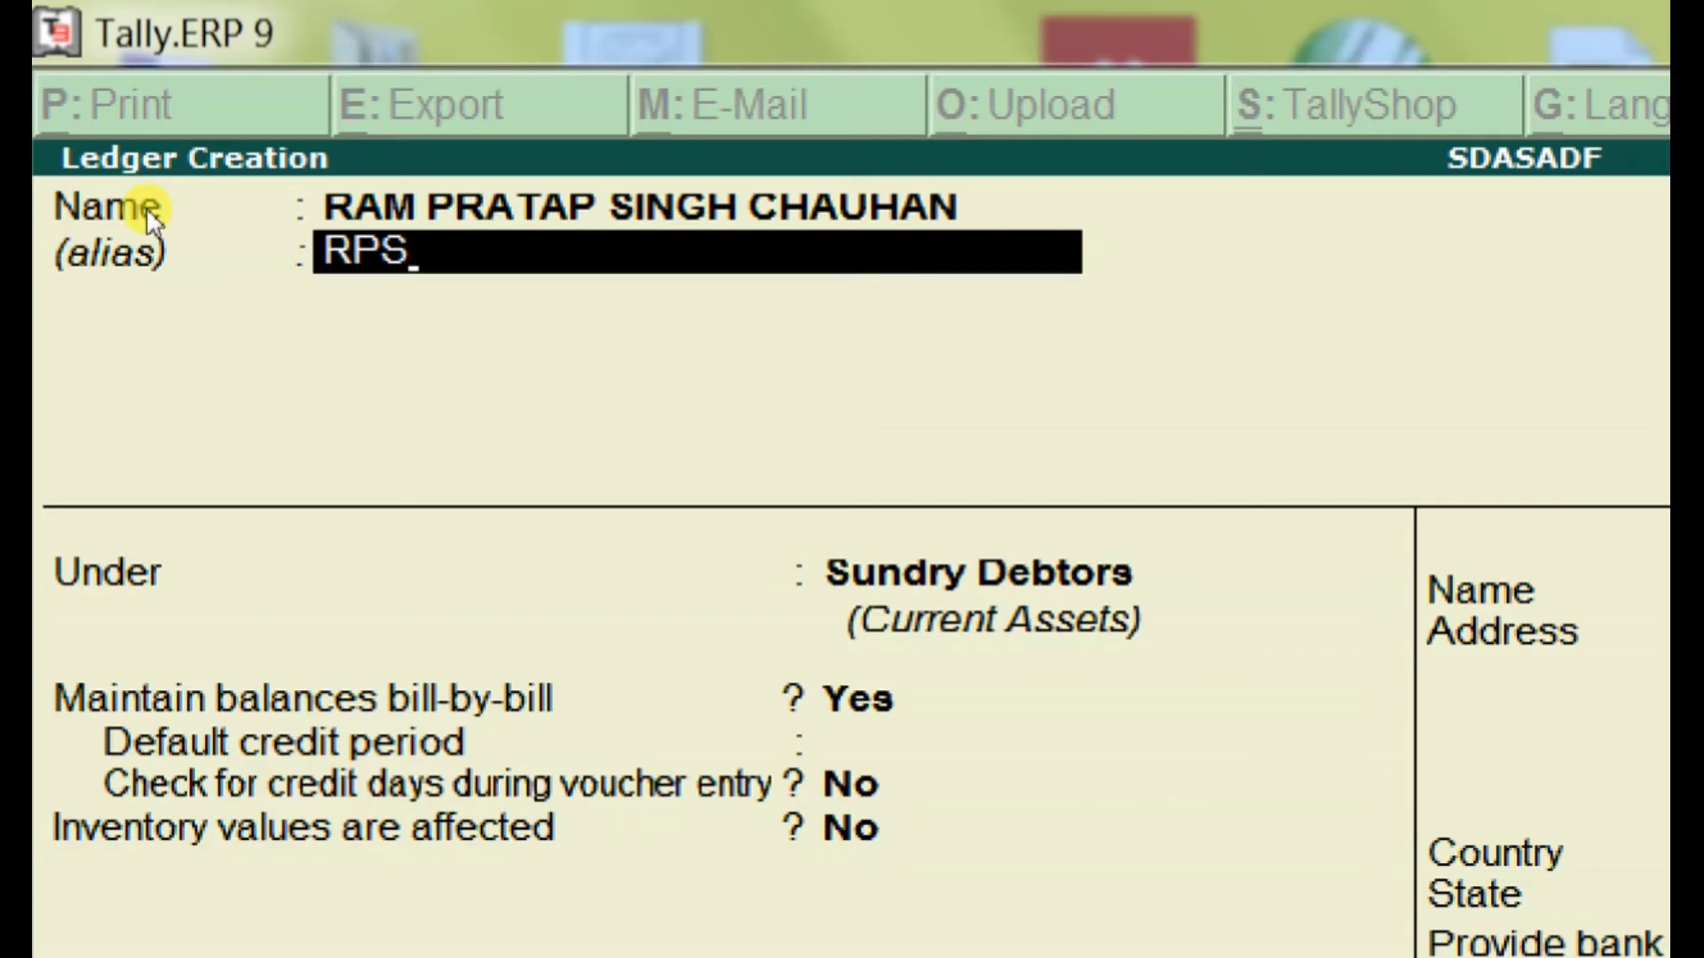
type("C")
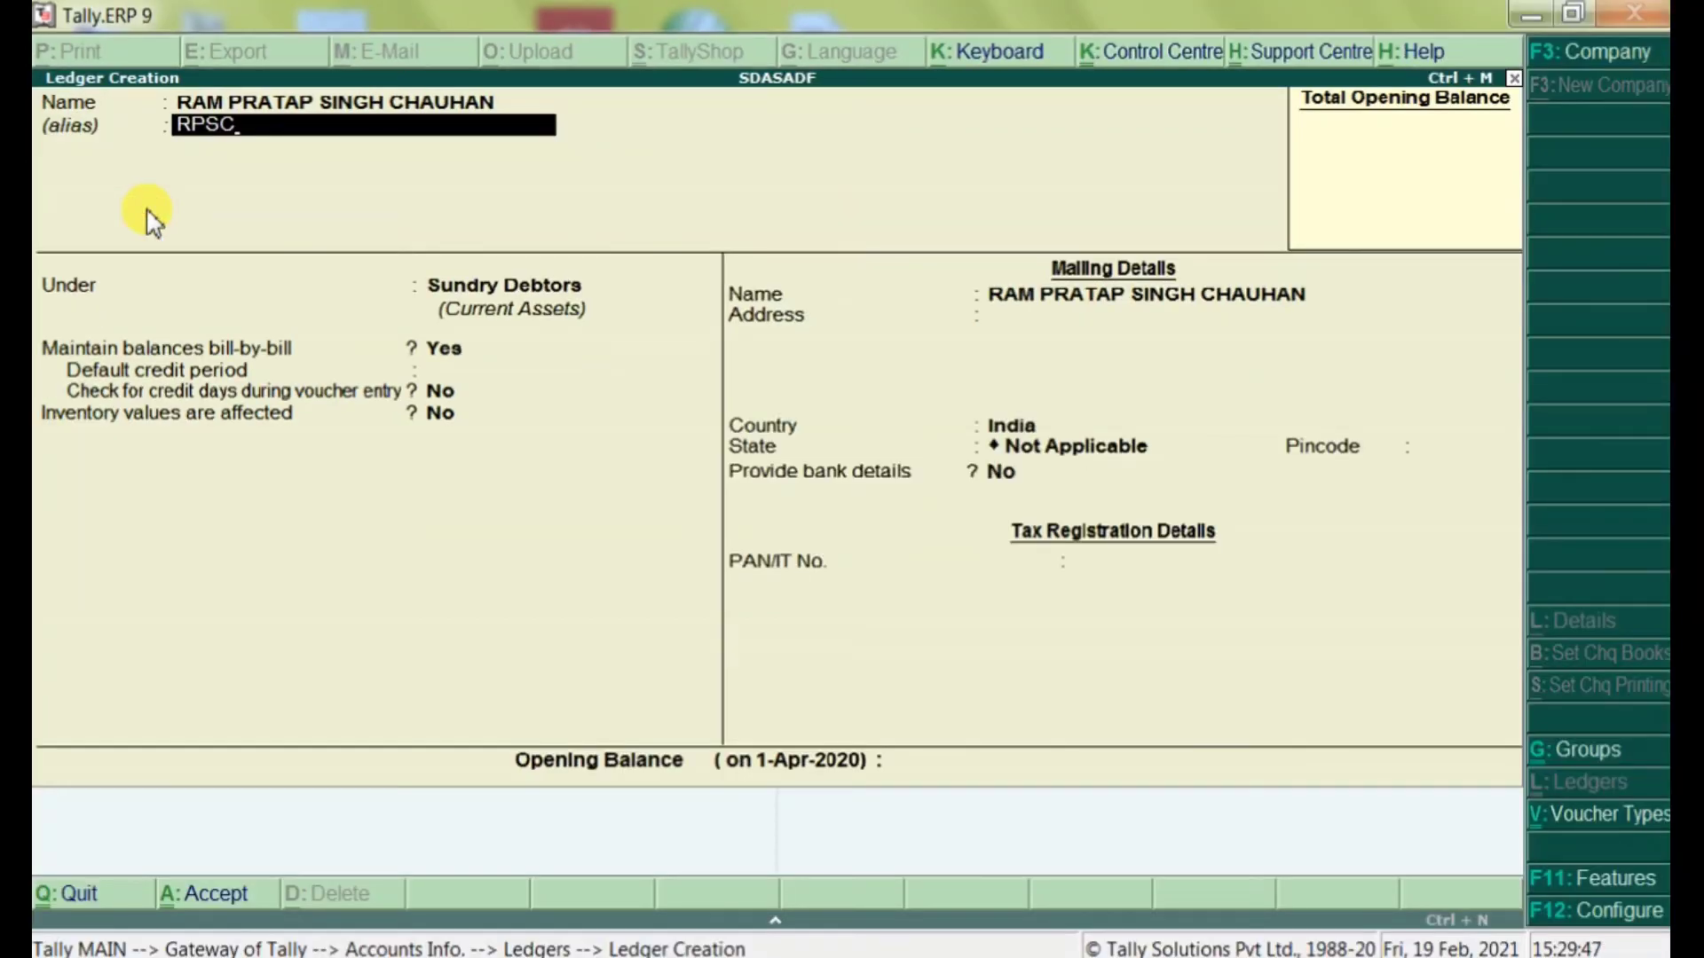
key("Return")
key("Return")
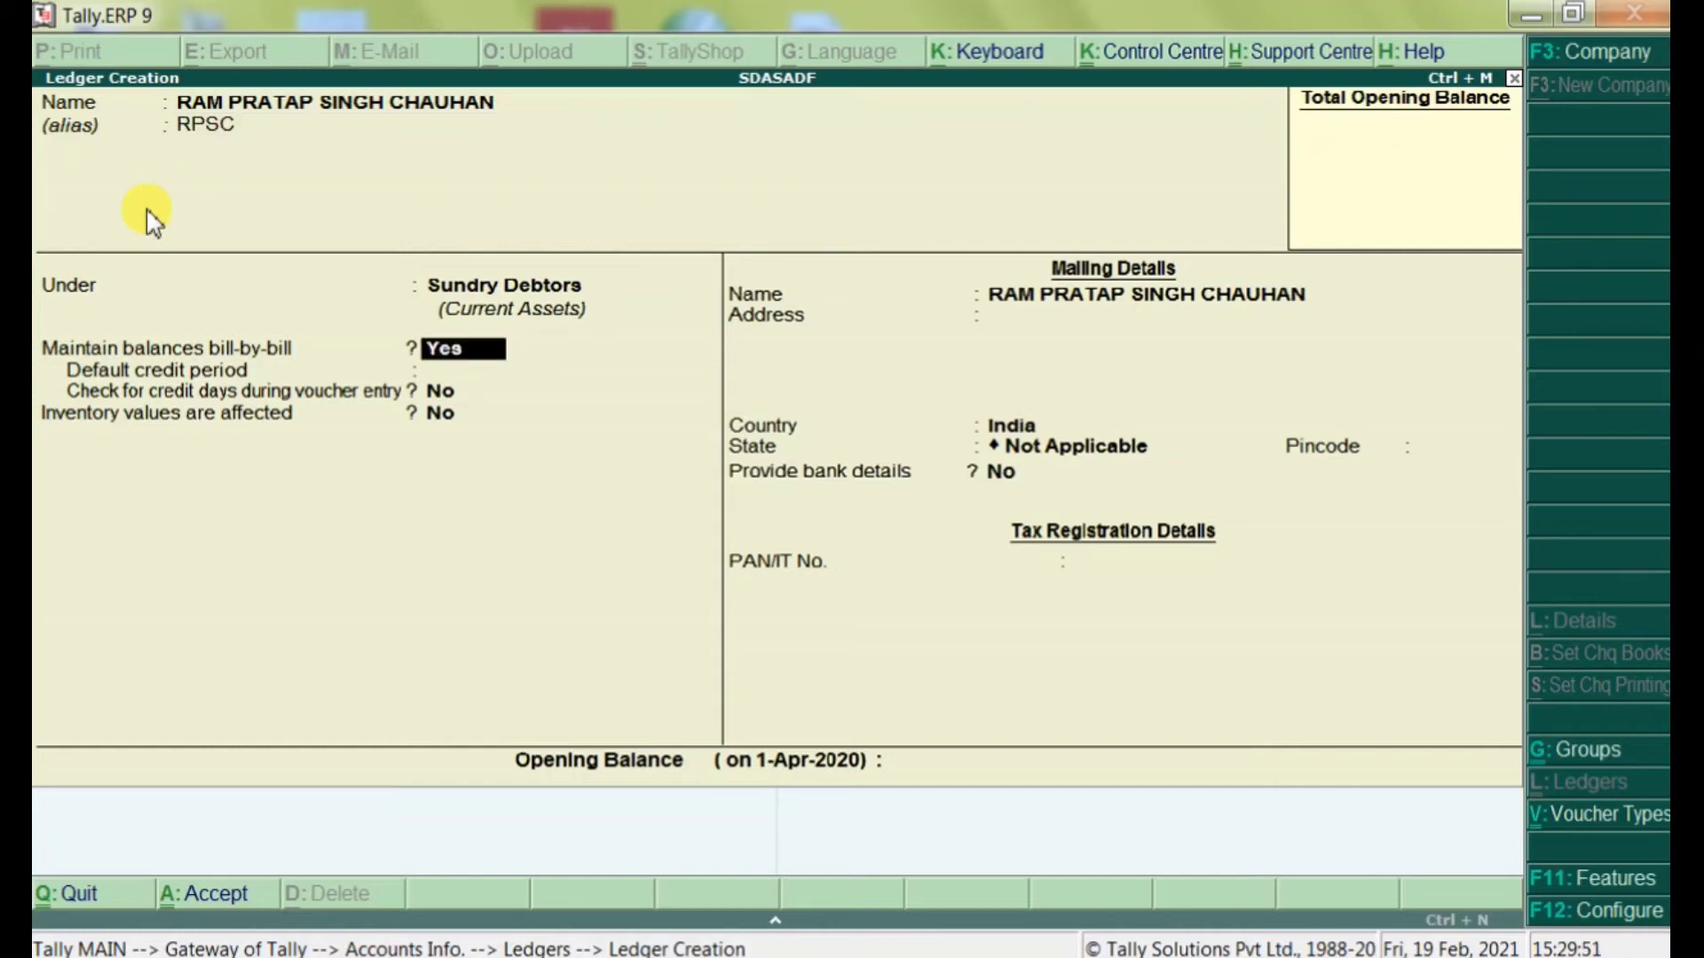
key("ctrl+a")
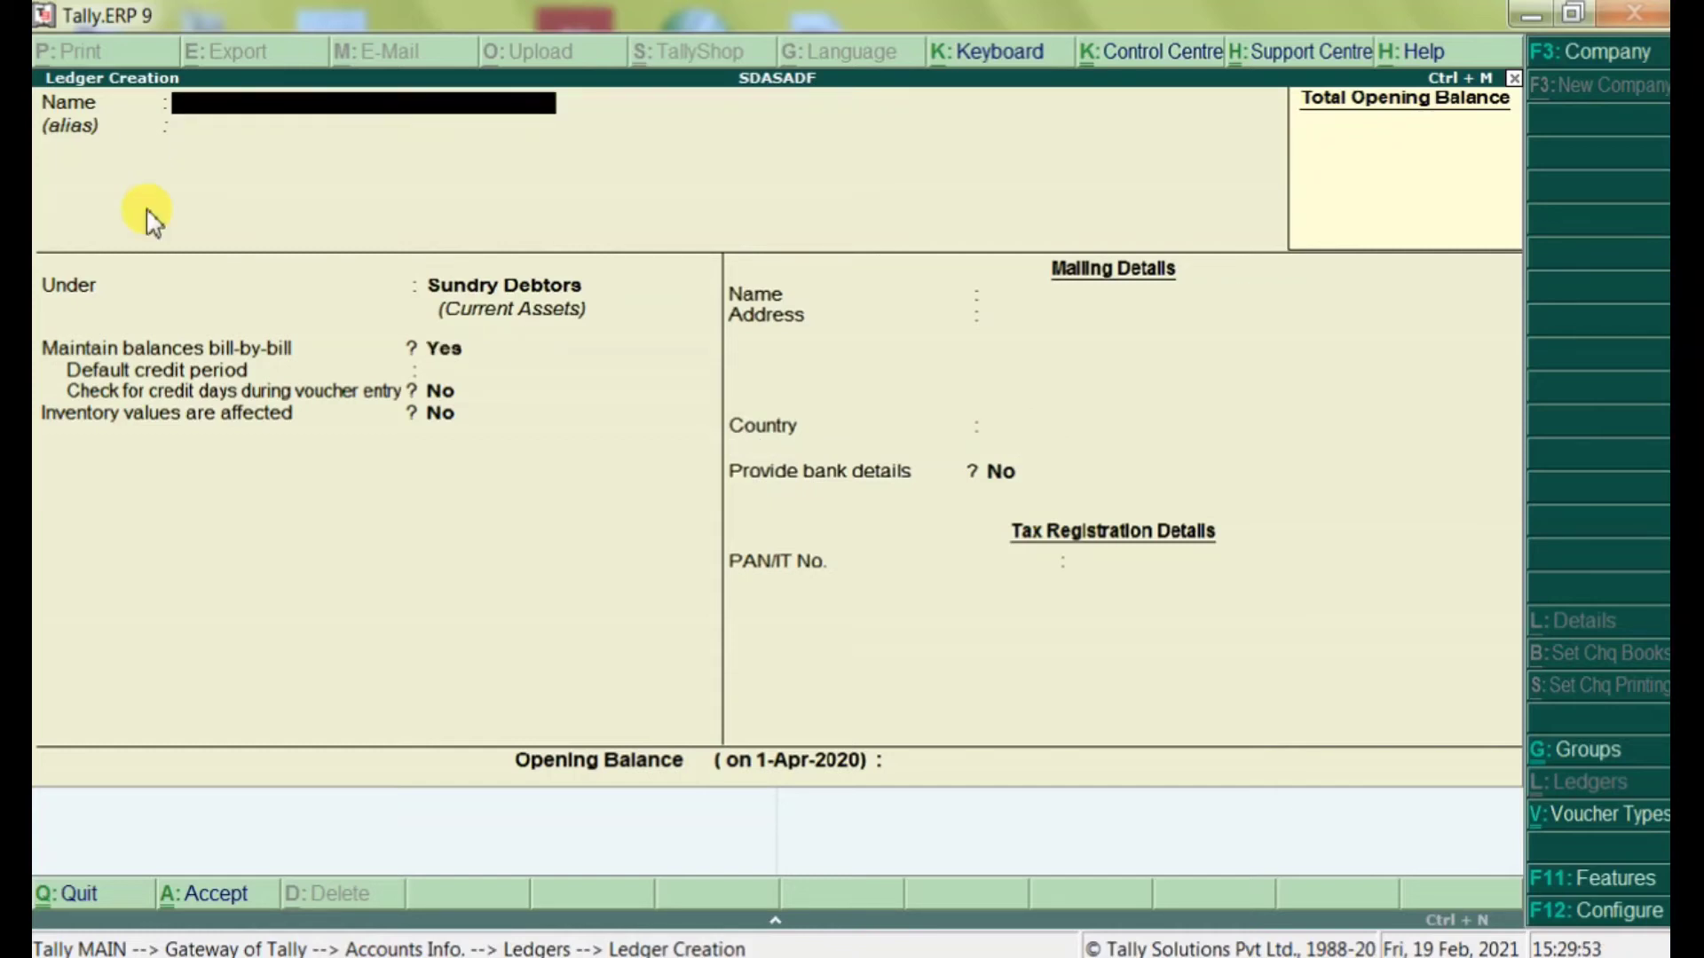
Step: Leave ledger creation for the Gateway of Tally and open a new Receipt voucher in Accounting Vouchers
key("Escape")
key("y")
key("Escape")
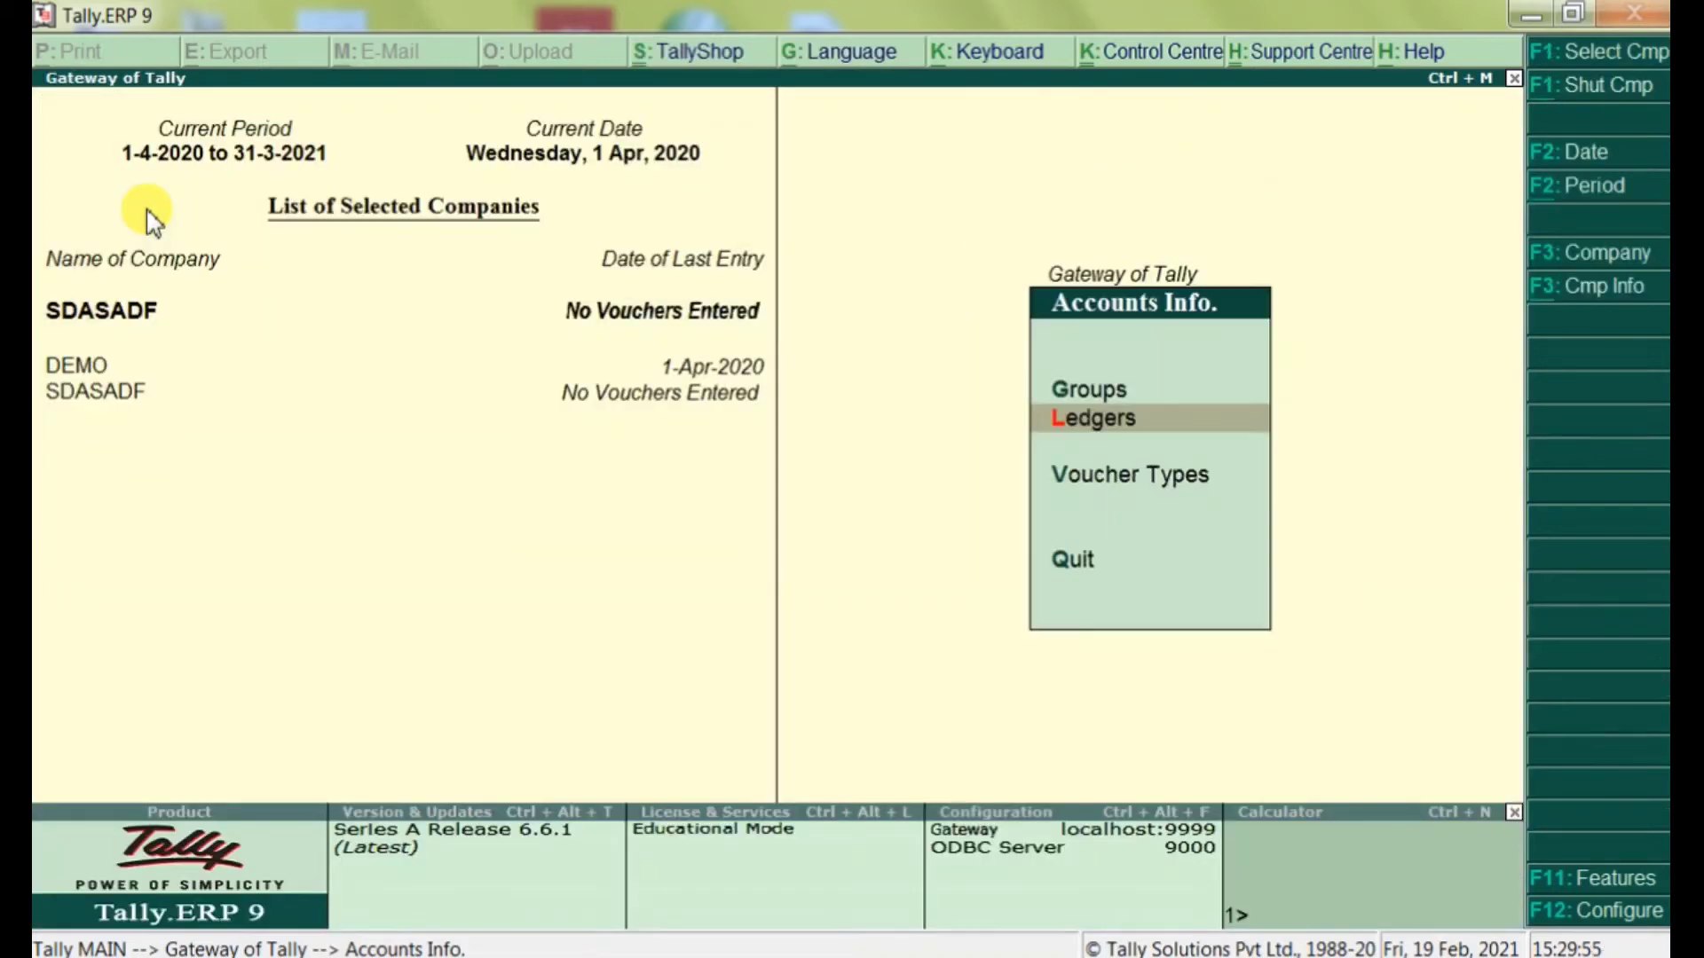
key("Escape")
key("Down")
key("Down")
key("Return")
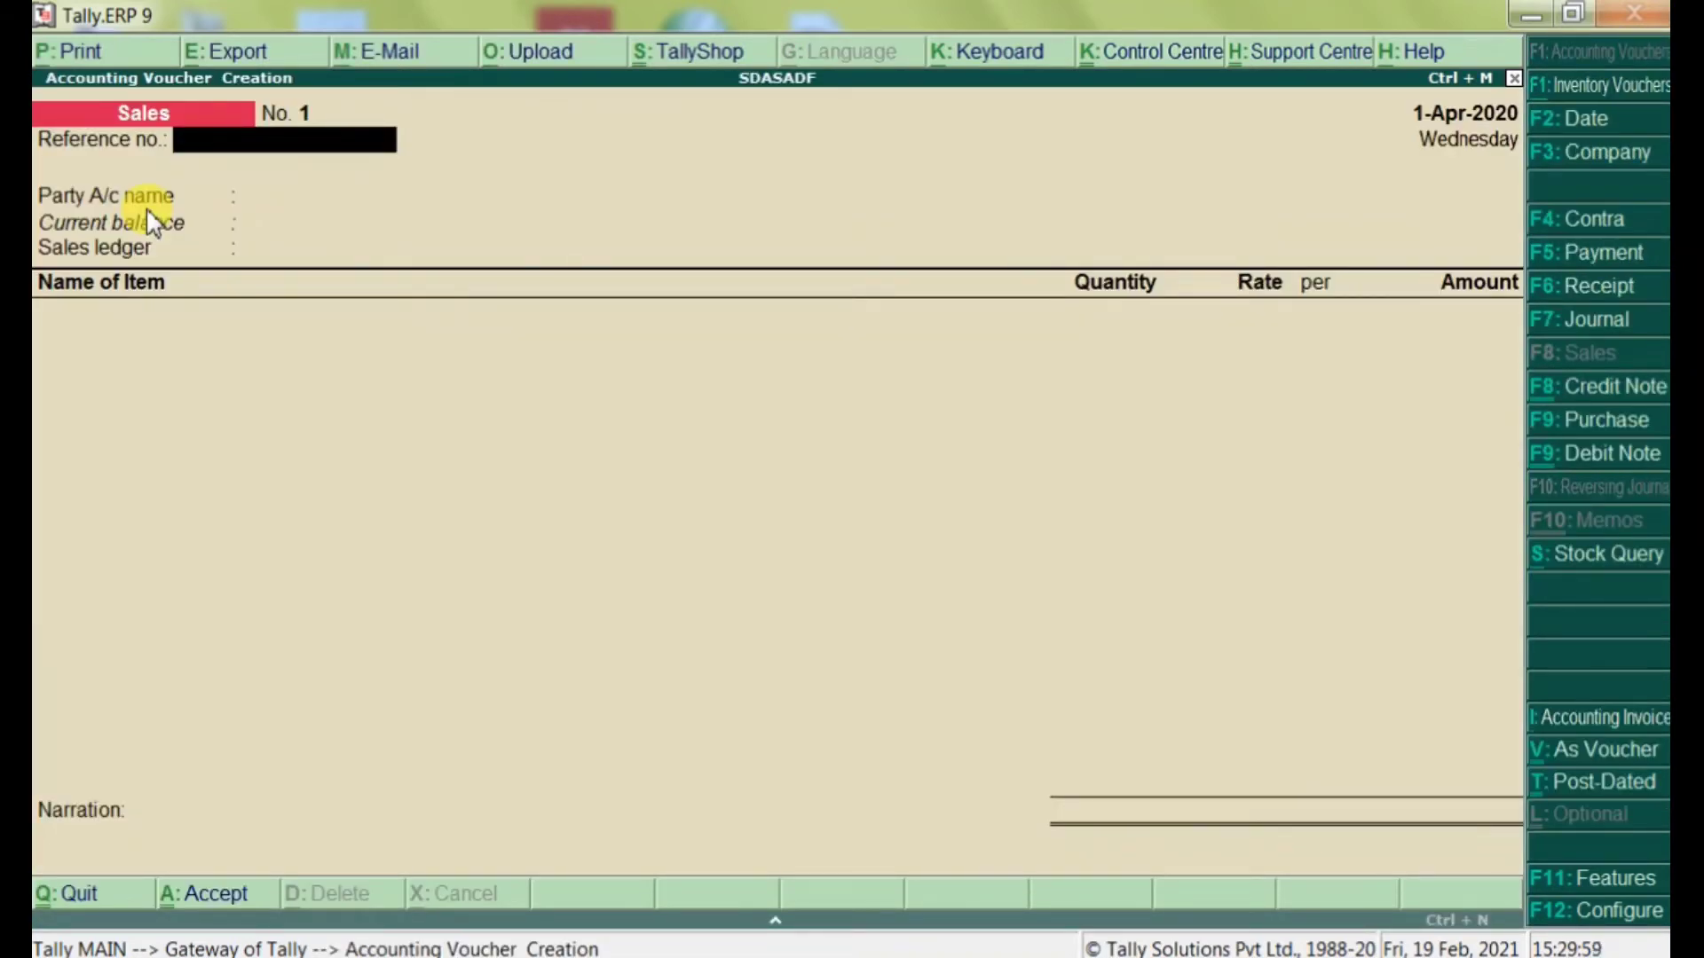
key("F6")
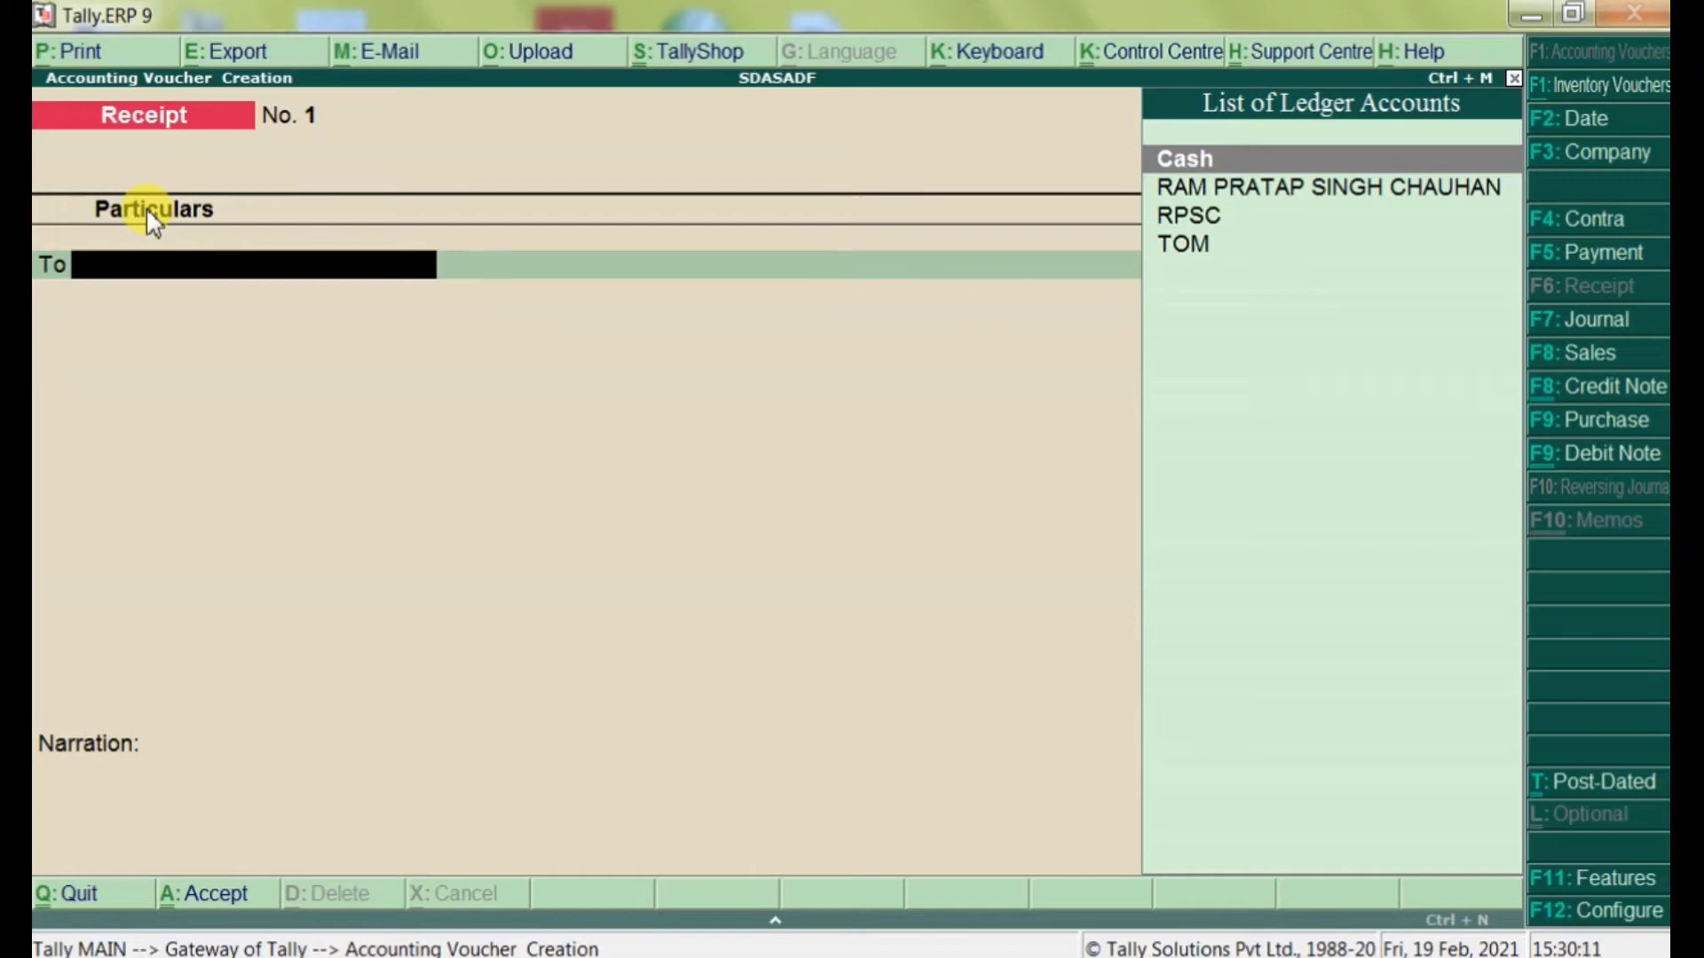
Step: Choose the customer's ledger for the receipt's To line by its alias RPSC
type("R")
key("Return")
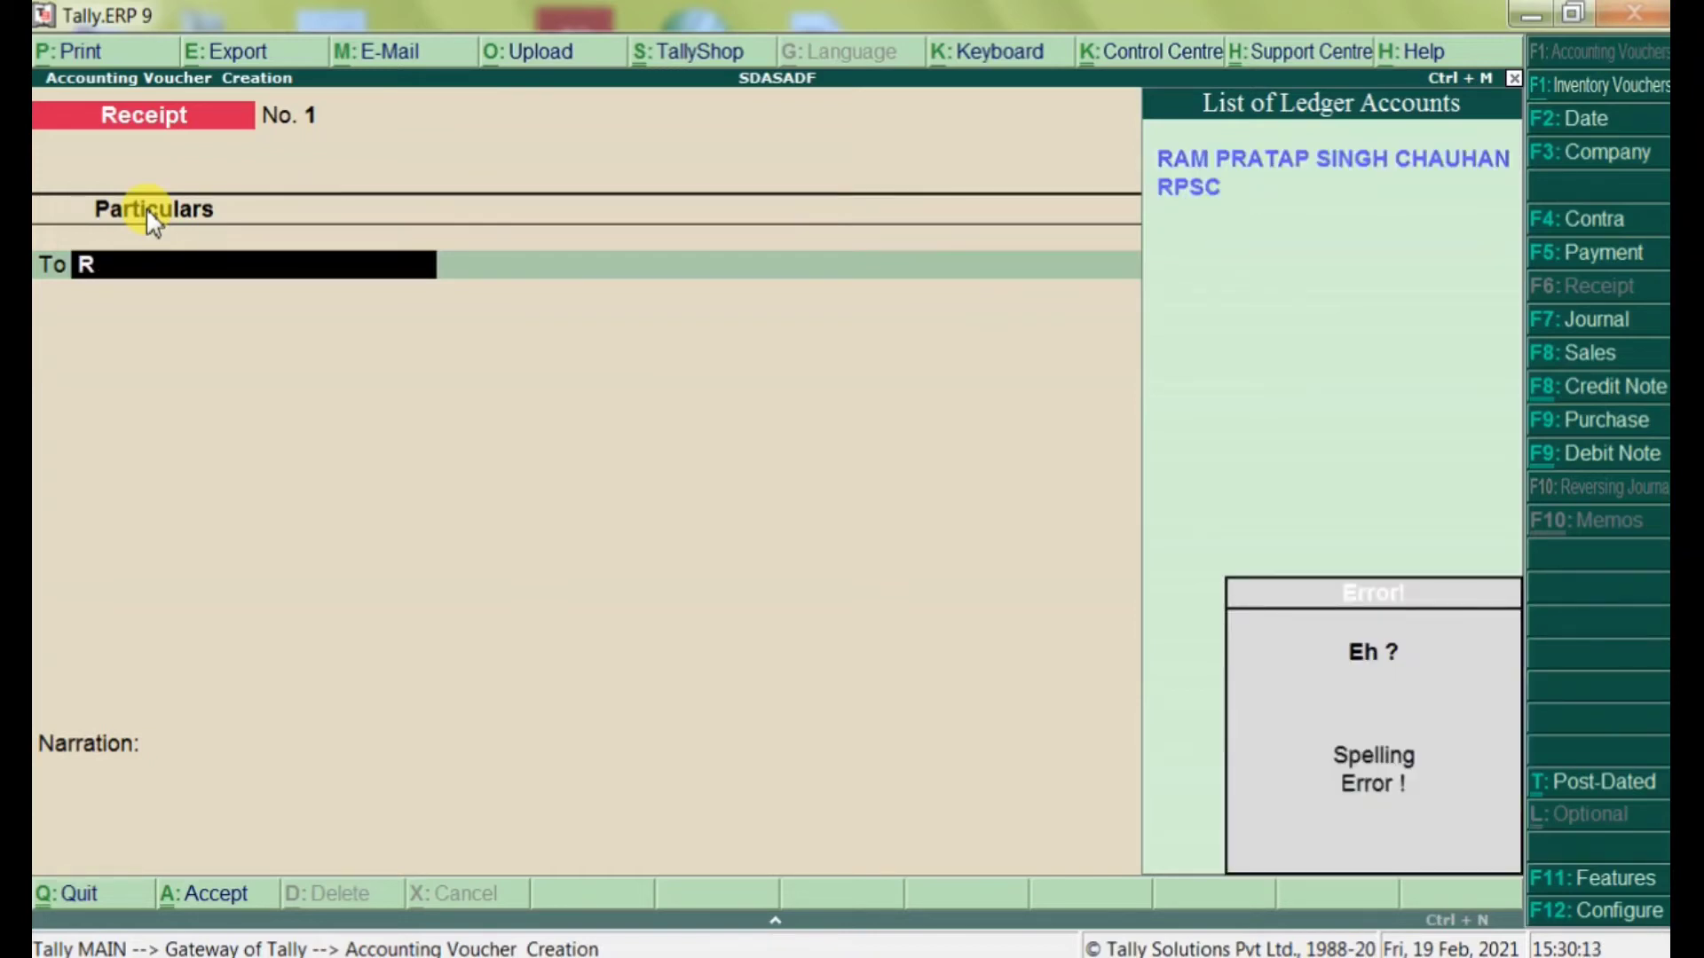
key("BackSpace")
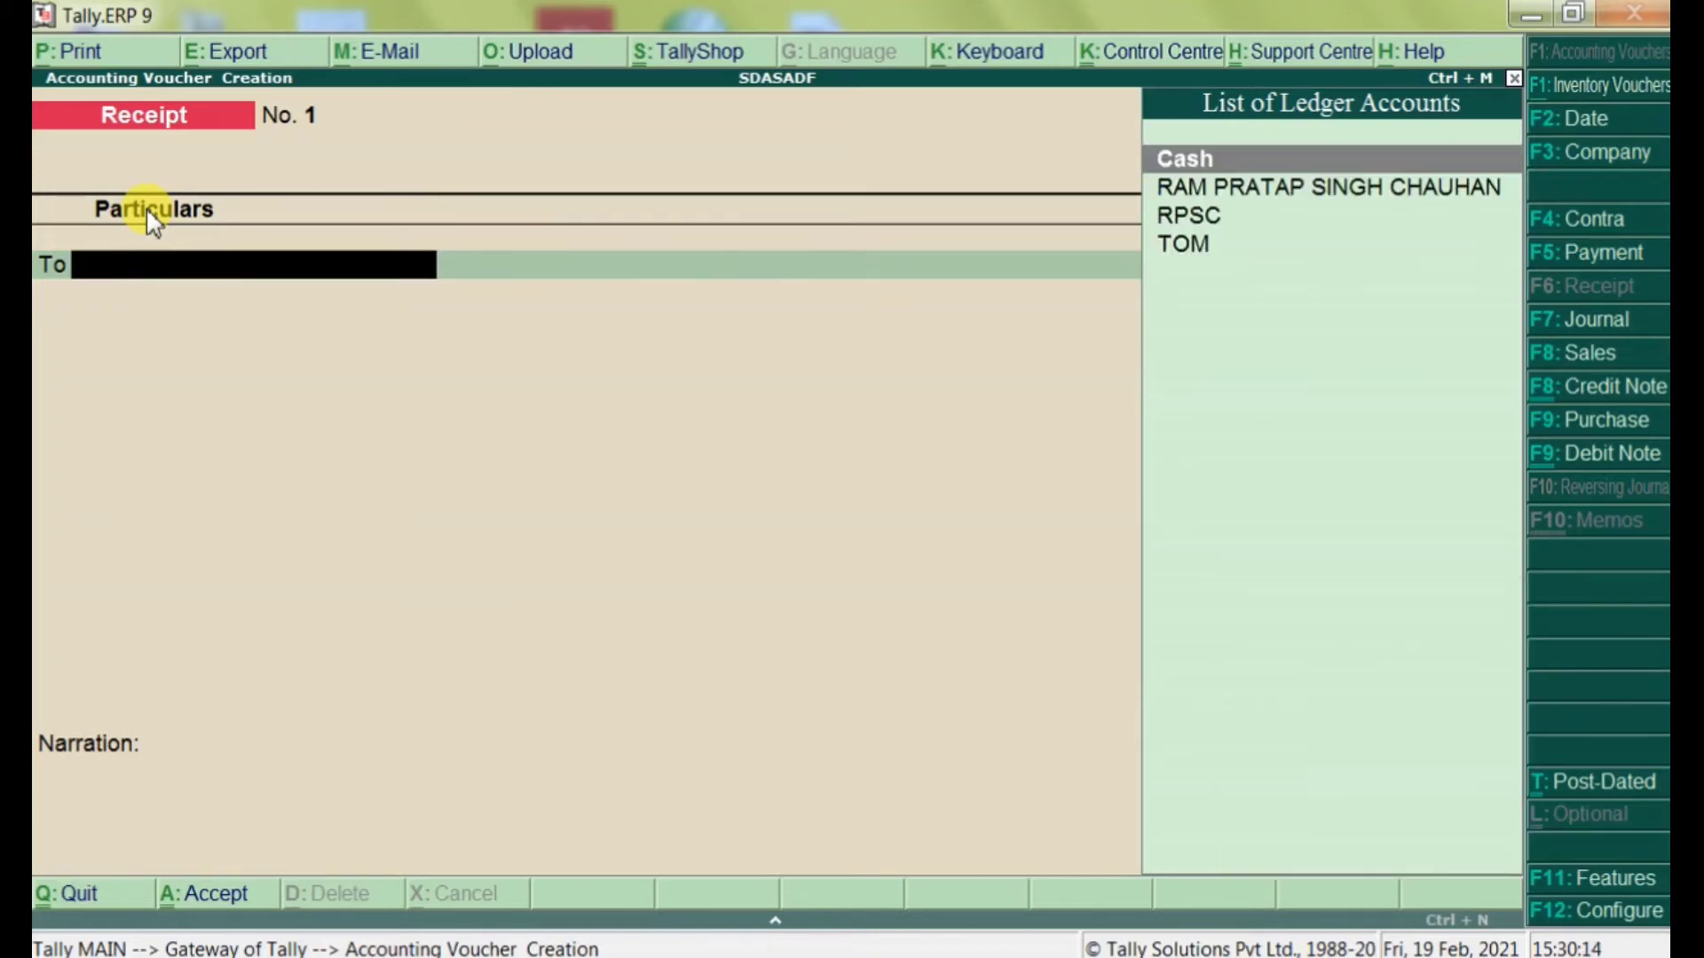
type("RPS")
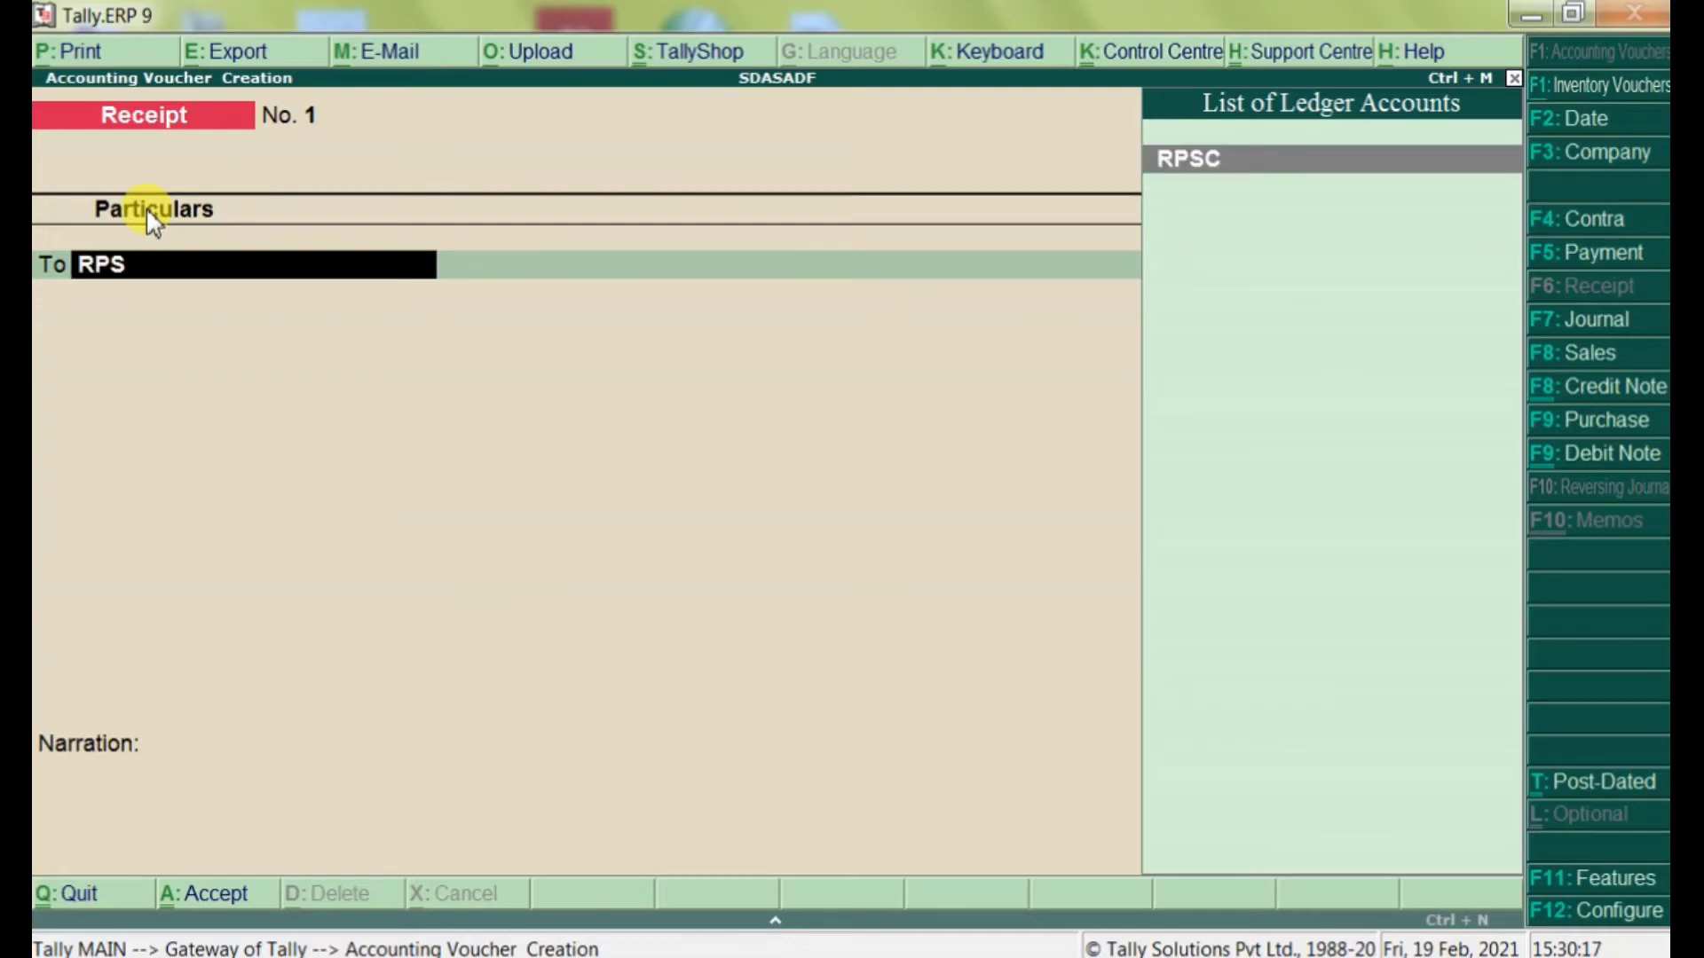
type("C")
key("Return")
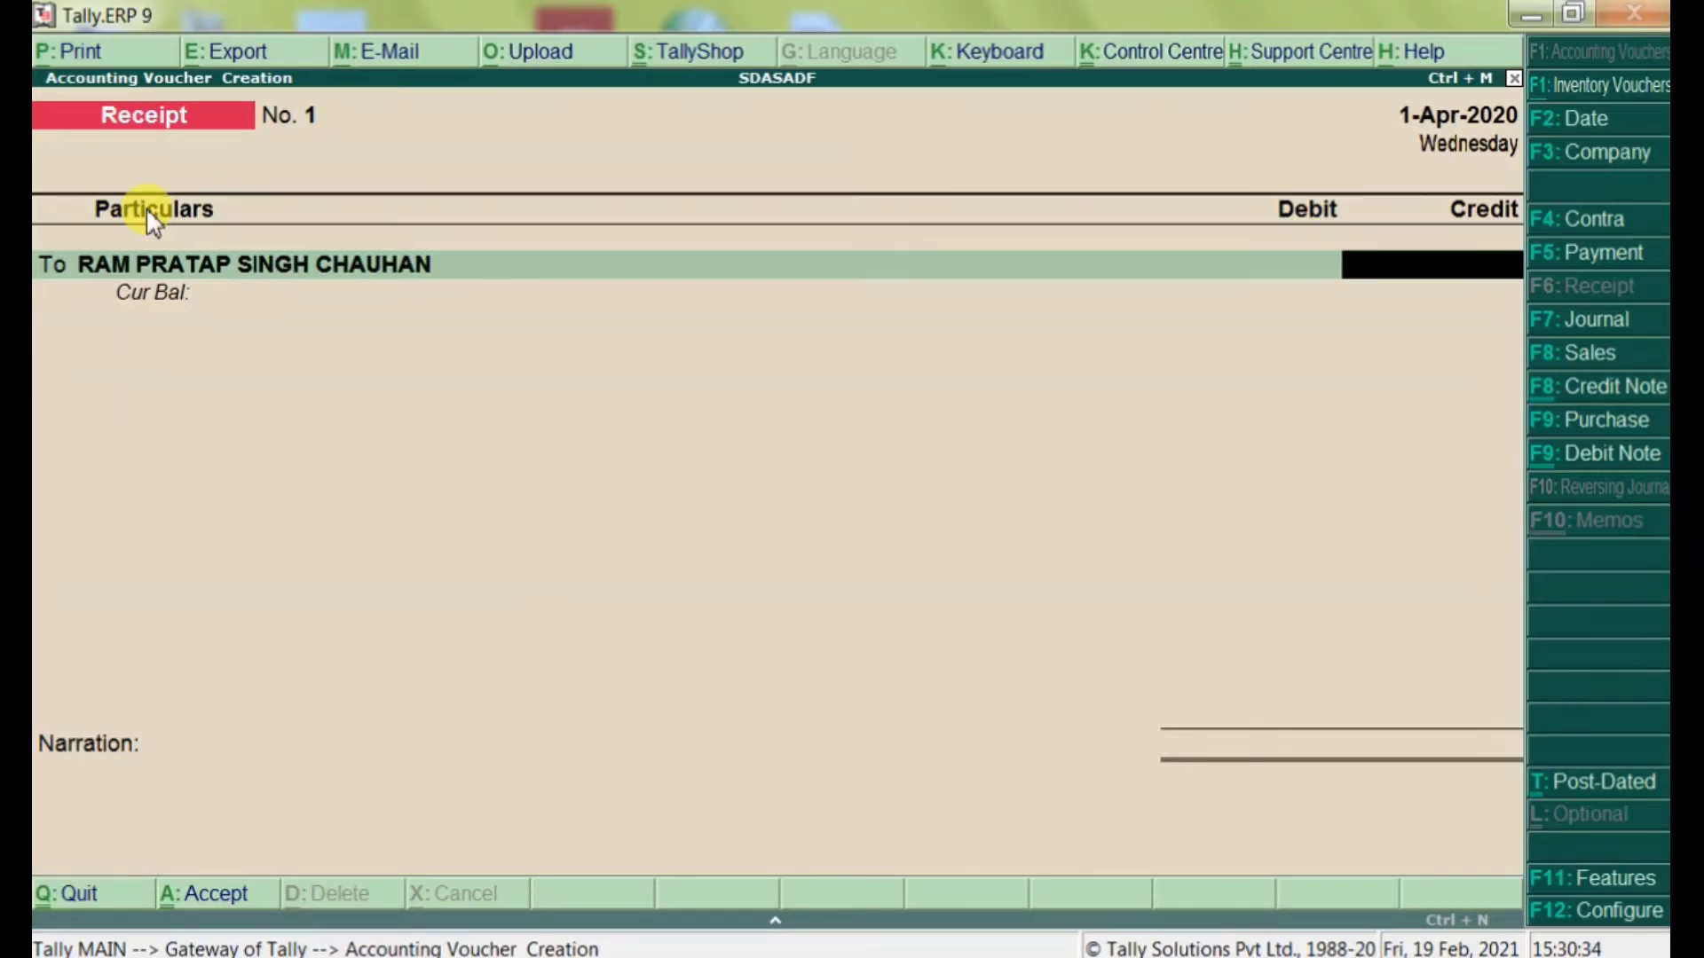
Step: Credit the customer's ledger with 12000 and allocate the full amount as On Account in the bill-wise details
type("12000")
key("Return")
key("Return")
key("Return")
key("Return")
key("Return")
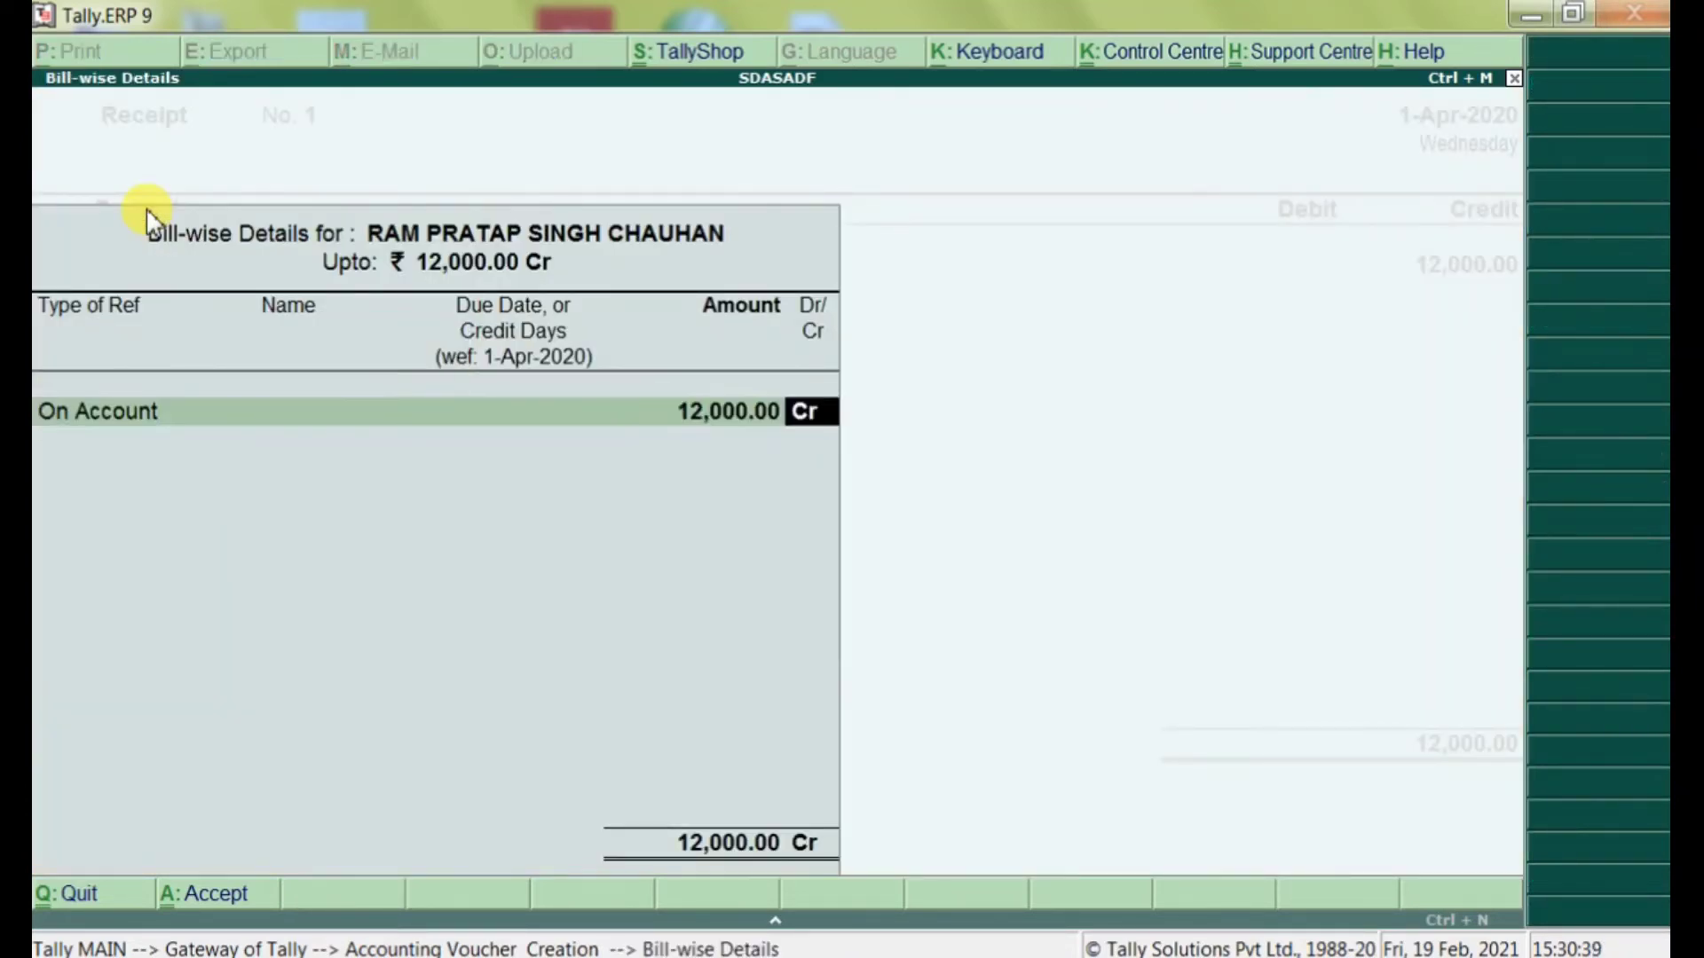
Step: Set Cash as the receipt's By ledger with a debit of 12,000.00 and continue to the narration
key("Down")
key("Down")
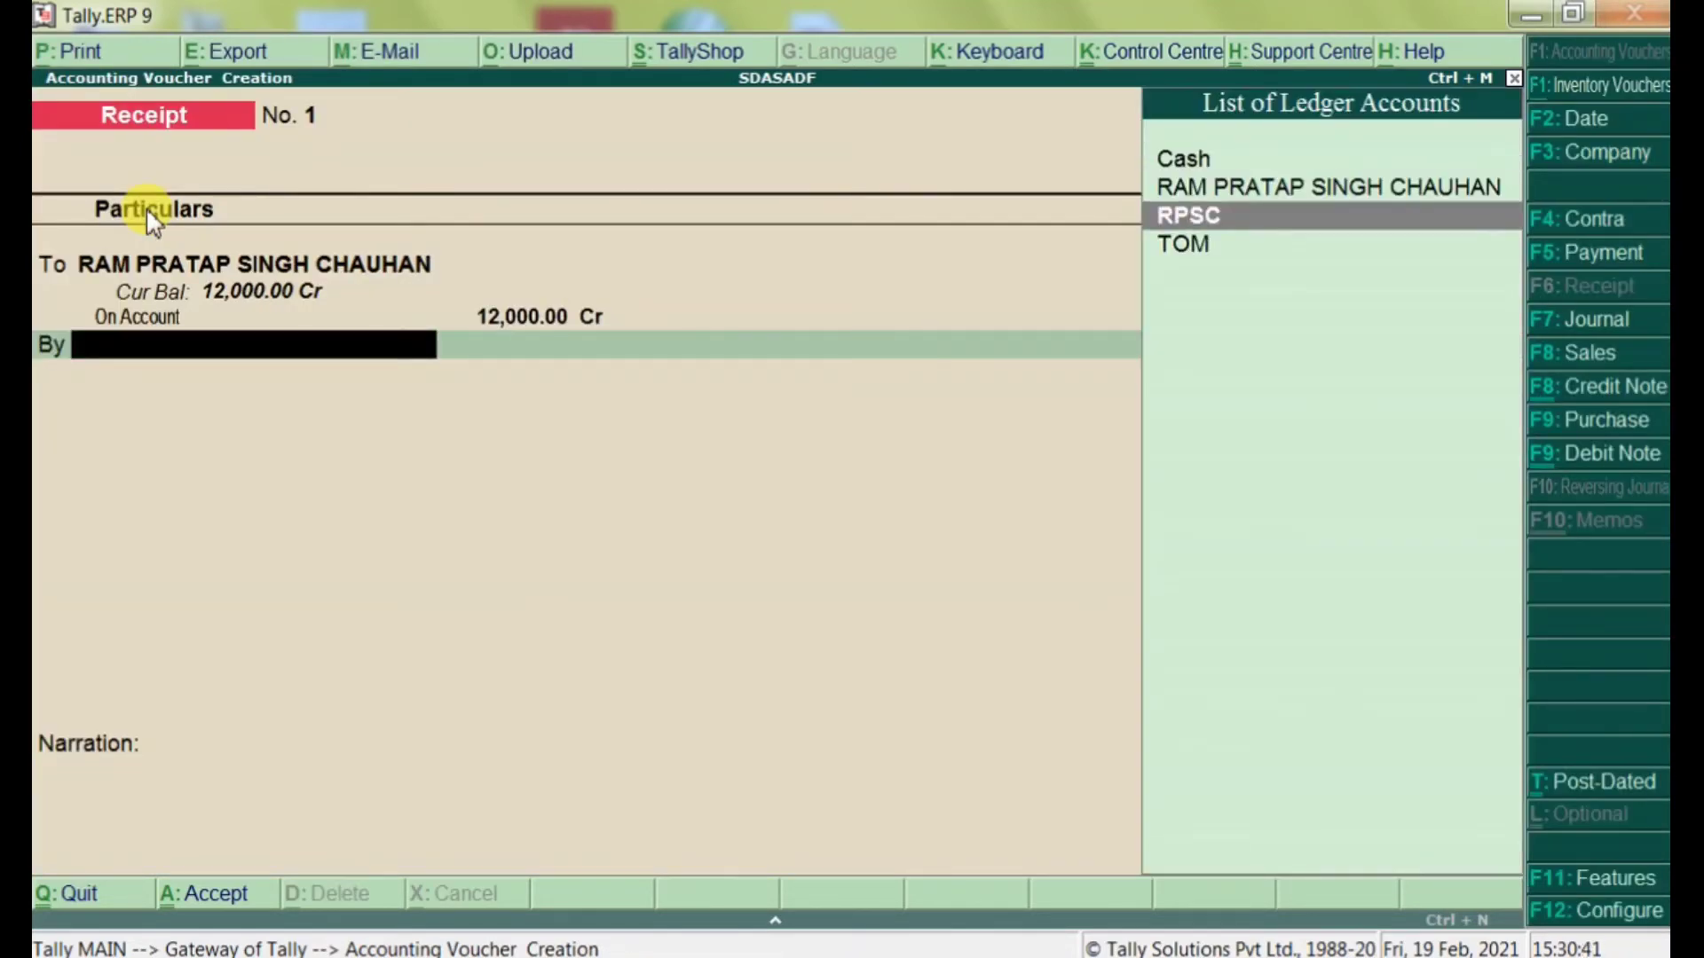
key("Up")
key("Up")
key("Return")
key("Return")
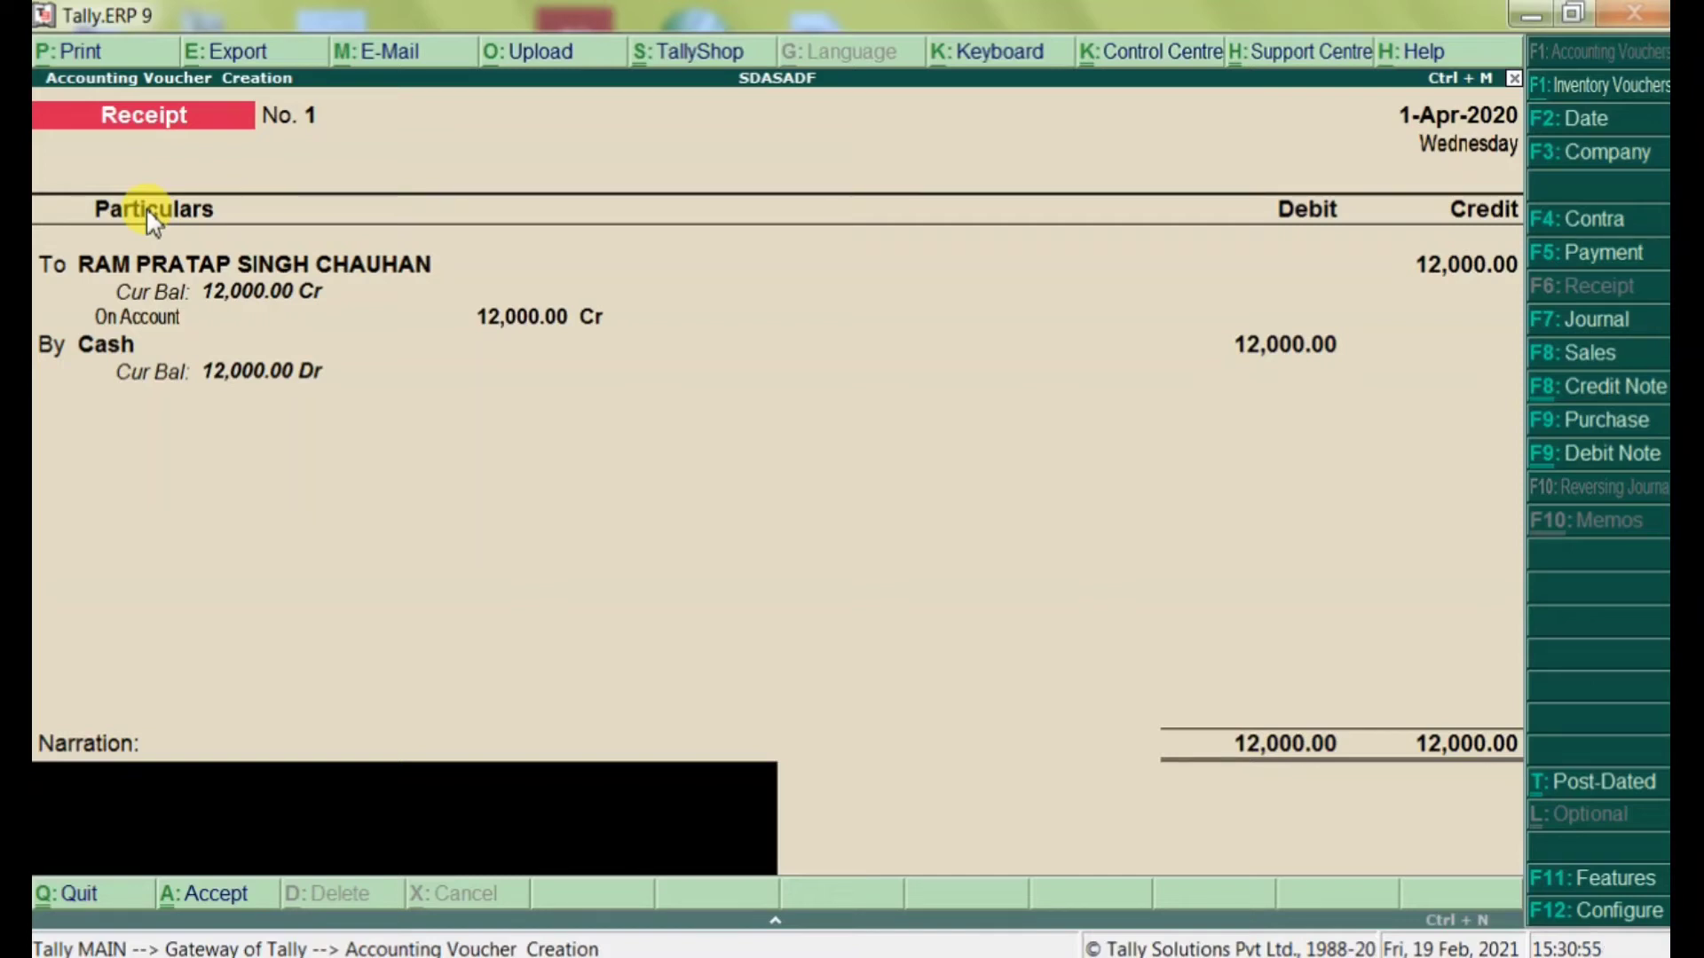
Step: Enter the receipt's narration as BEING CASH RECEVIED FROM followed by the customer's full name
type("EB")
key("BackSpace")
key("BackSpace")
type("BEING CASH")
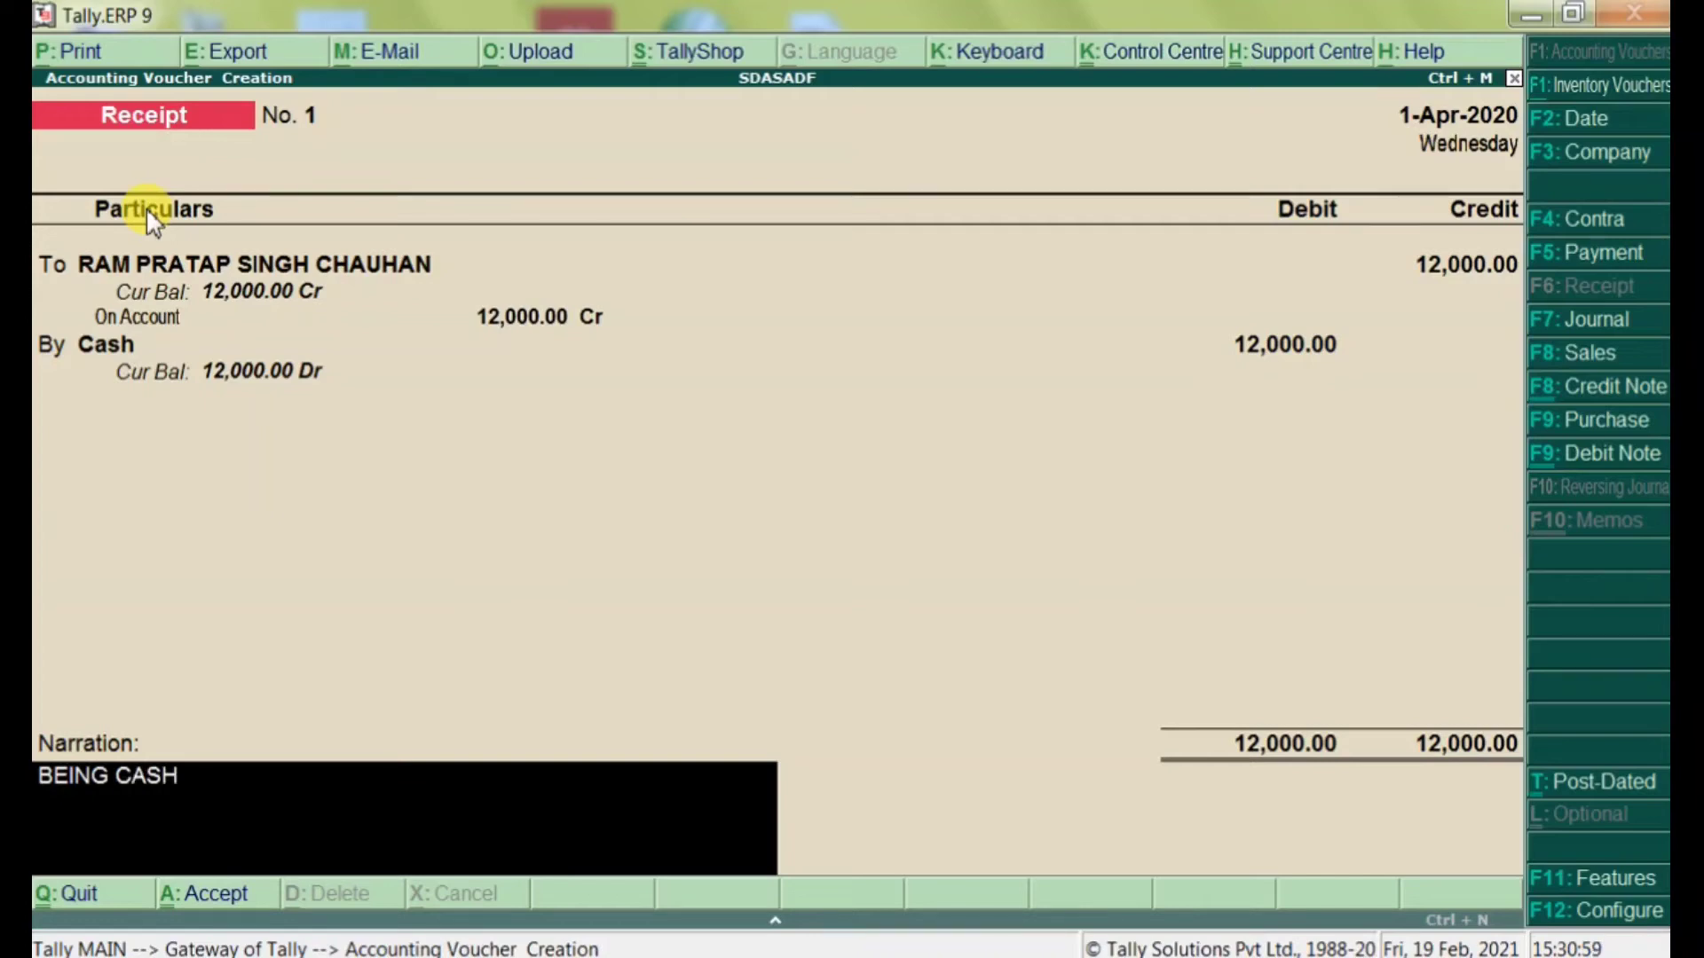
type(" RECEVIED FR")
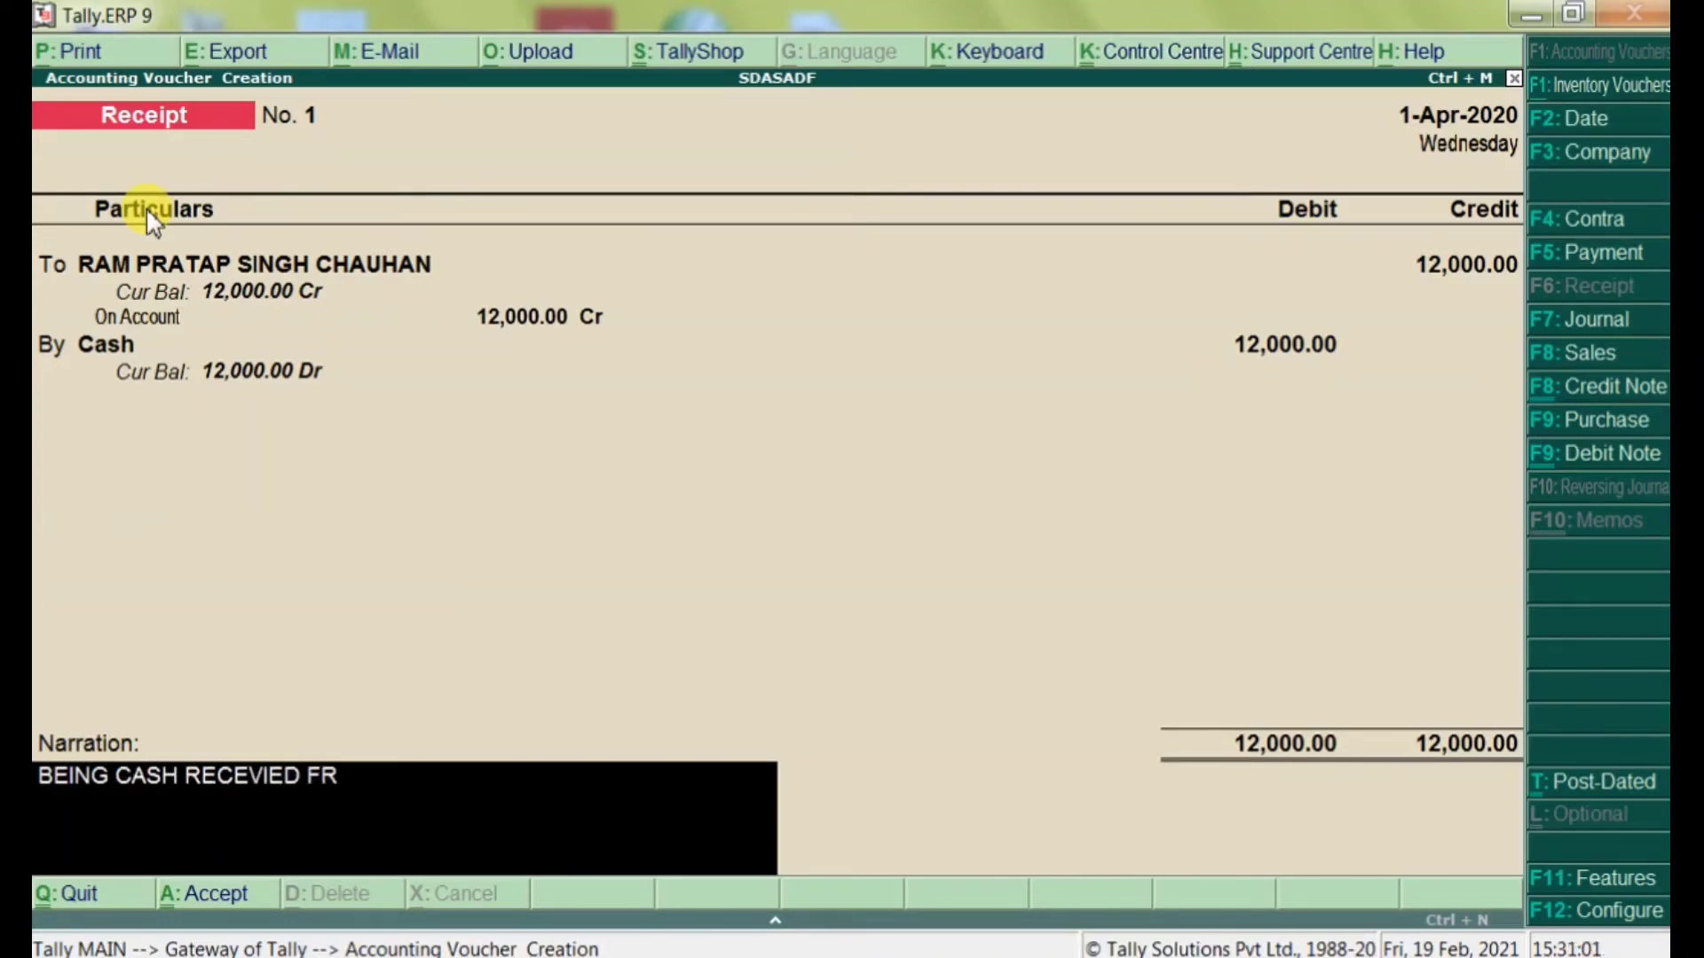
type("OM RAM PRA")
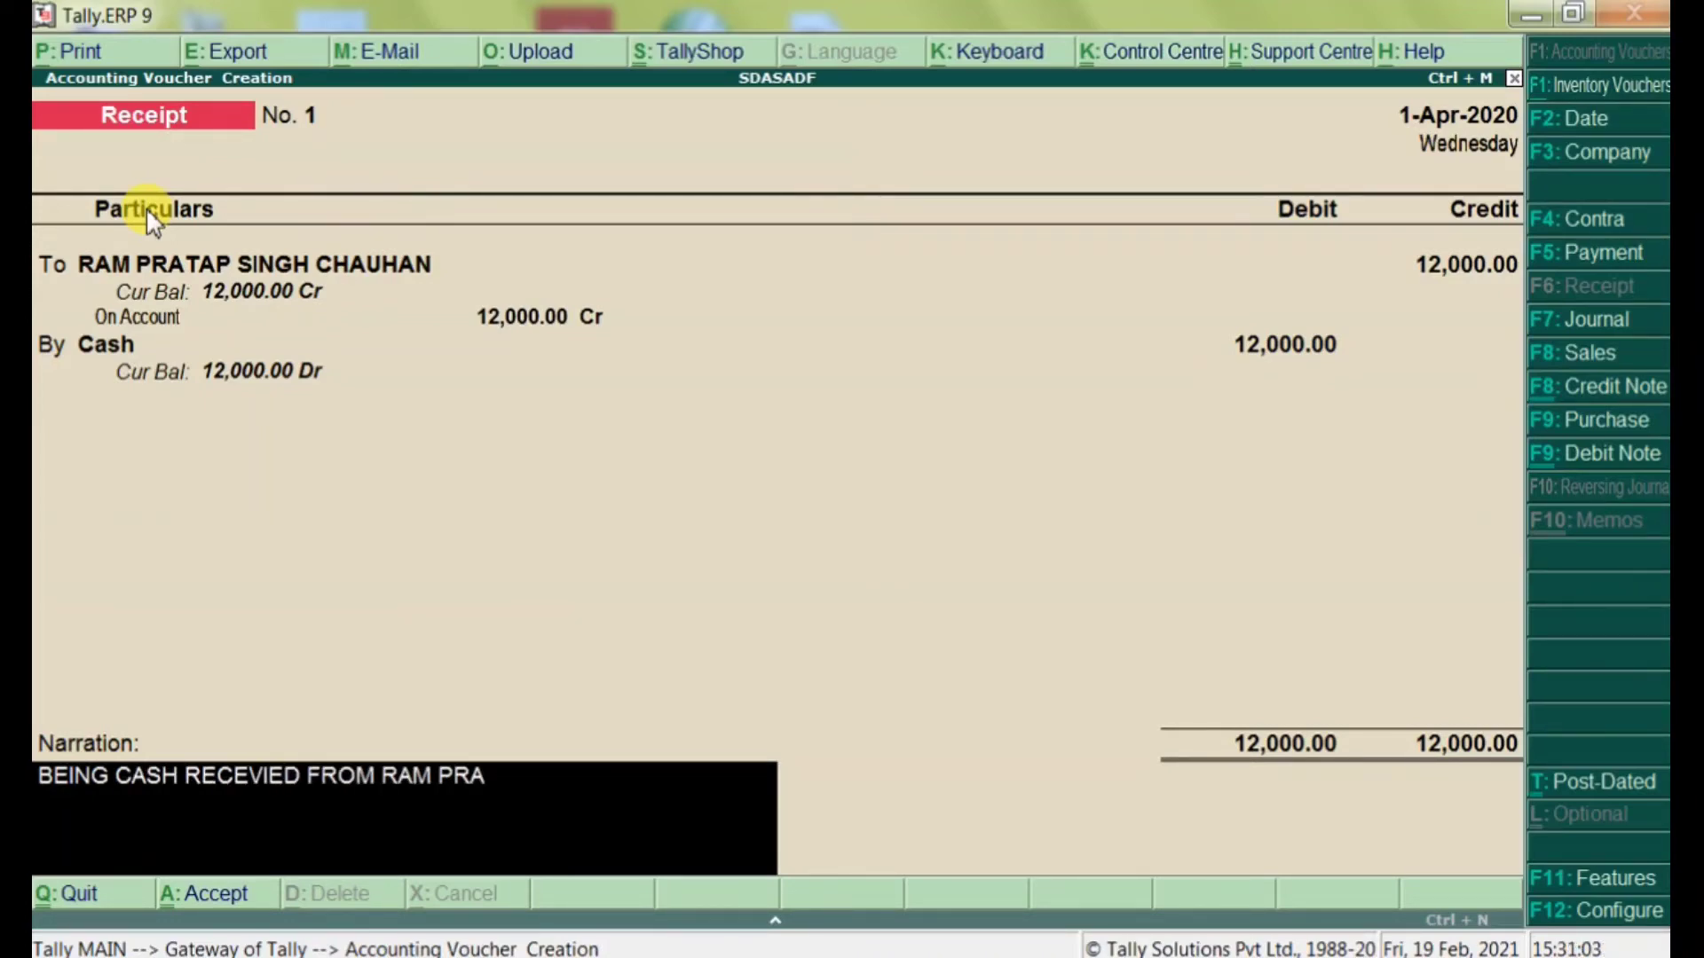
type("TAP SINGH C")
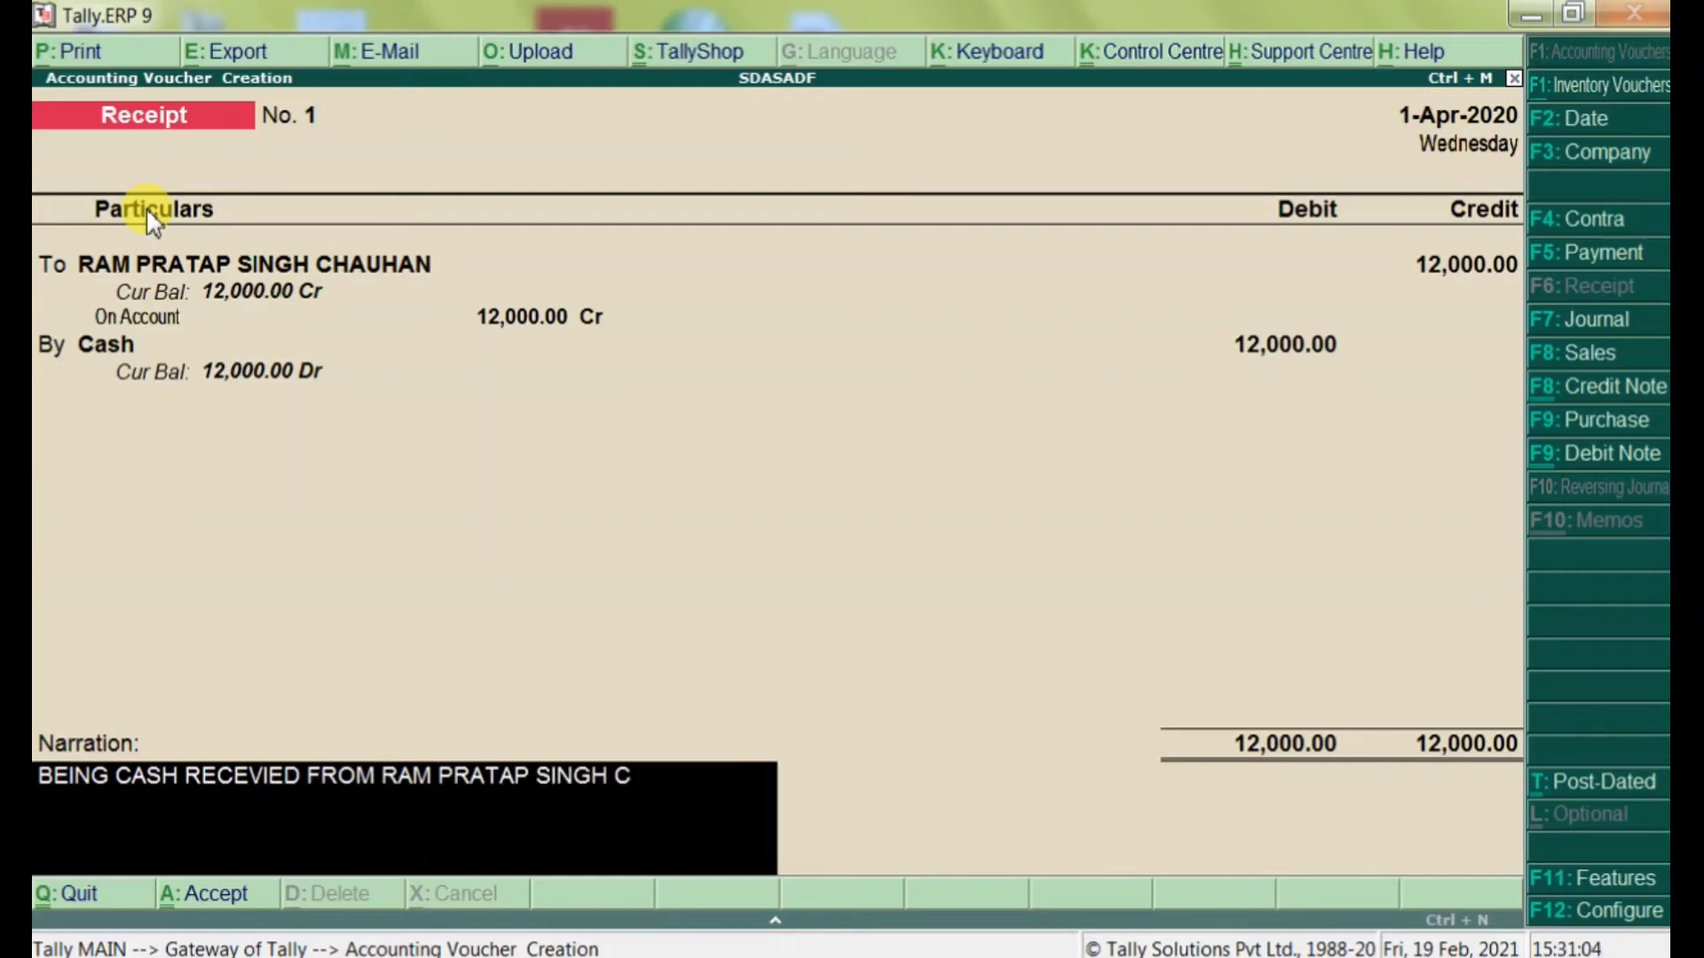
type("HAUHAN")
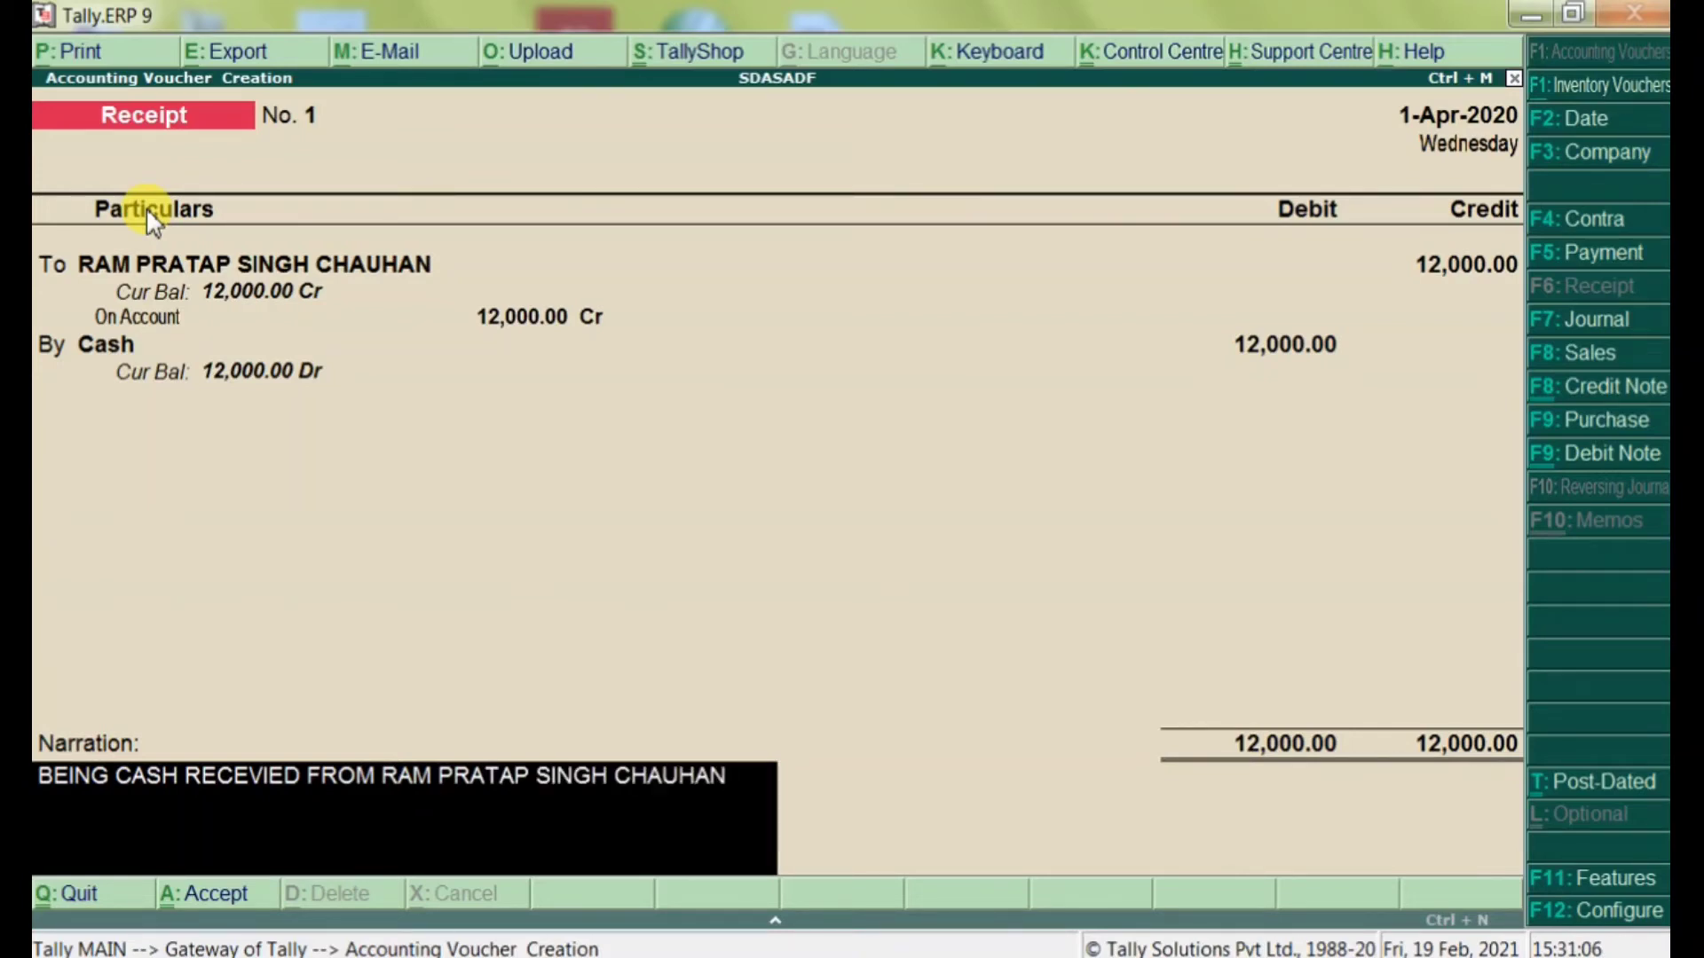